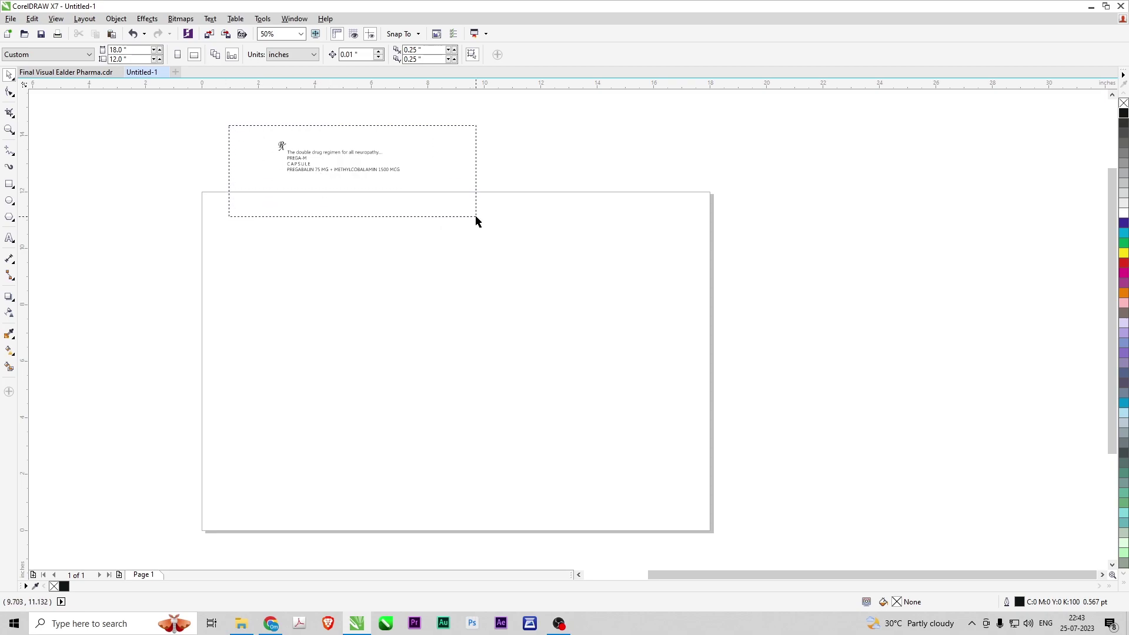
- Examine the supplied PREGA-M text lines and the Rx symbol above the blank page
drag(405, 177, 372, 166)
scroll(192, 130, down, 1)
key(F2)
drag(169, 109, 532, 295)
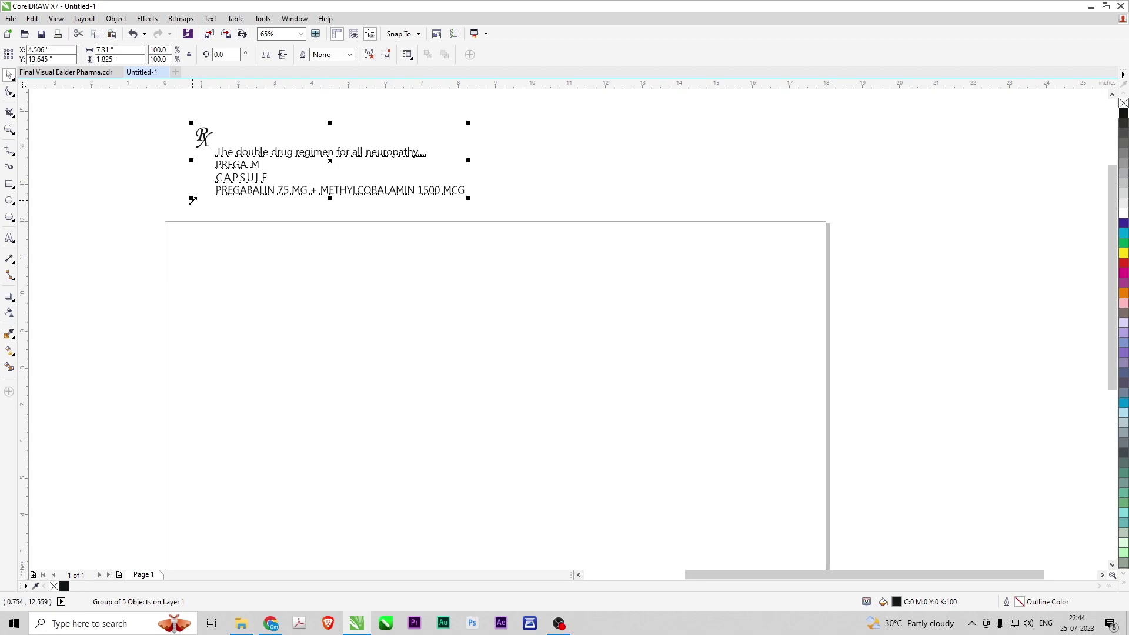
click(172, 131)
key(F2)
drag(169, 122, 550, 228)
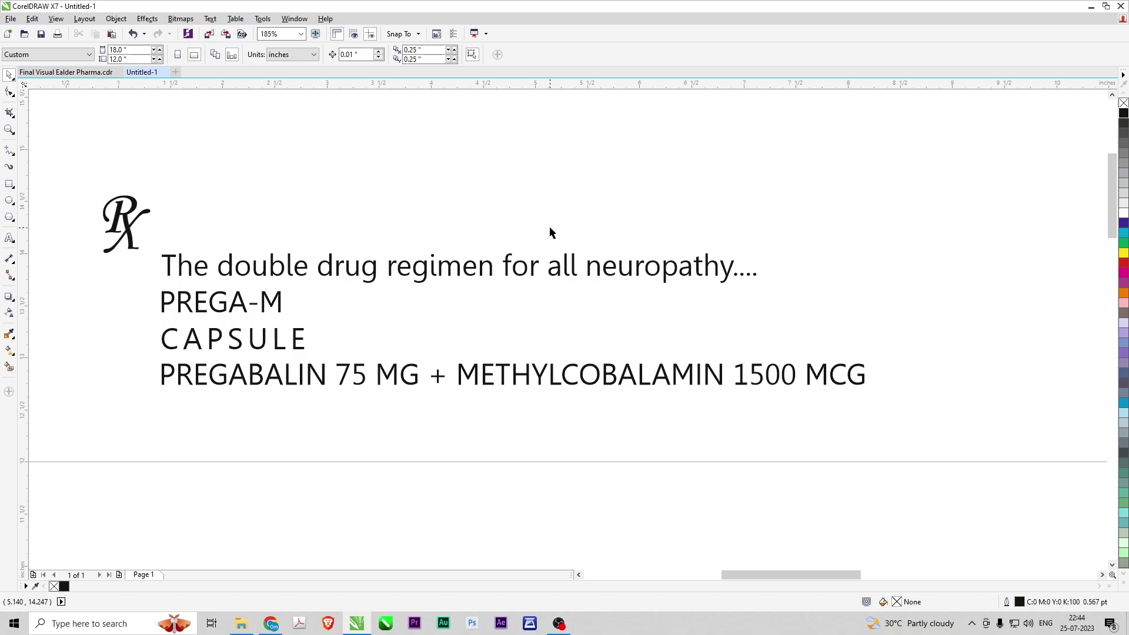
scroll(549, 231, down, 6)
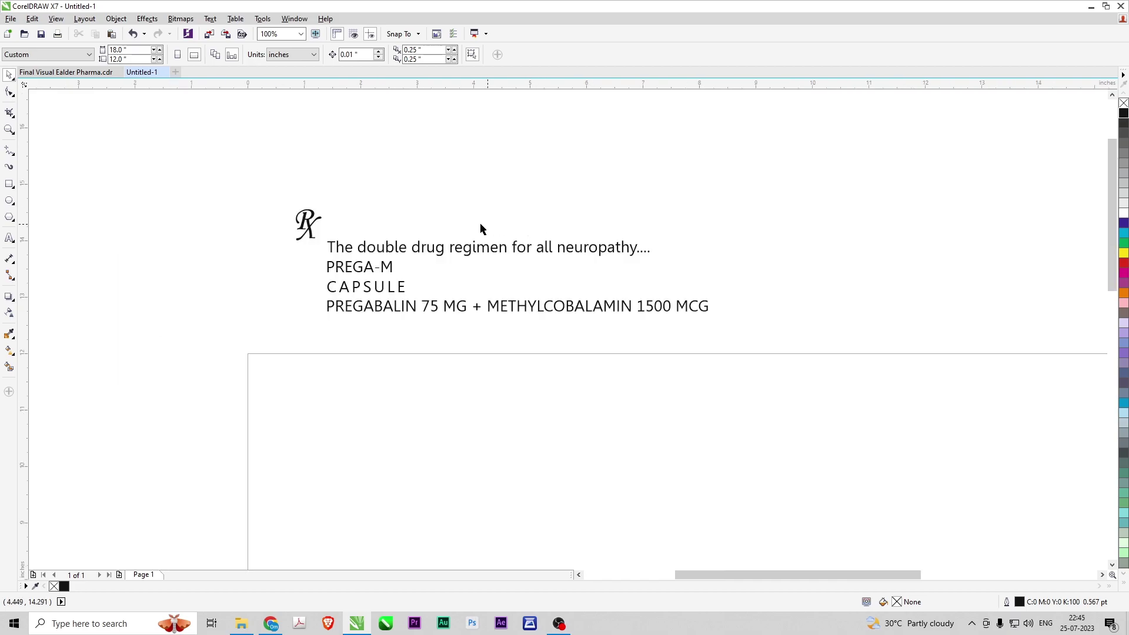
drag(346, 224, 576, 285)
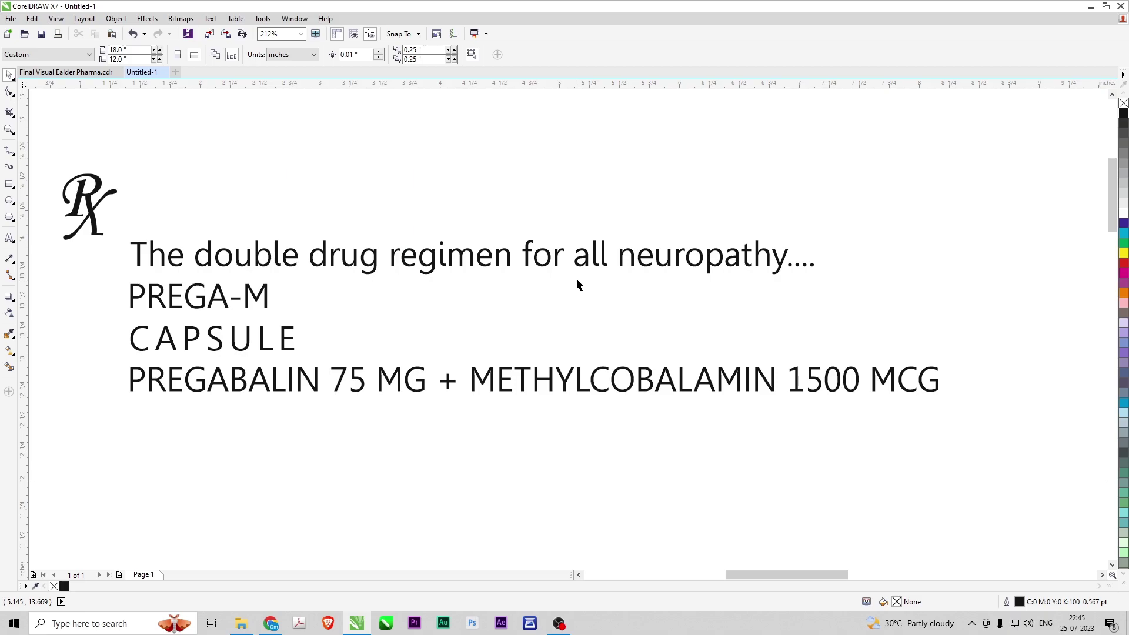
scroll(419, 127, down, 2)
scroll(363, 222, down, 1)
- Add a page-sized rectangle and resize it to 17 by 11 inches as an inner frame centred on the page
key(F2)
drag(270, 162, 731, 423)
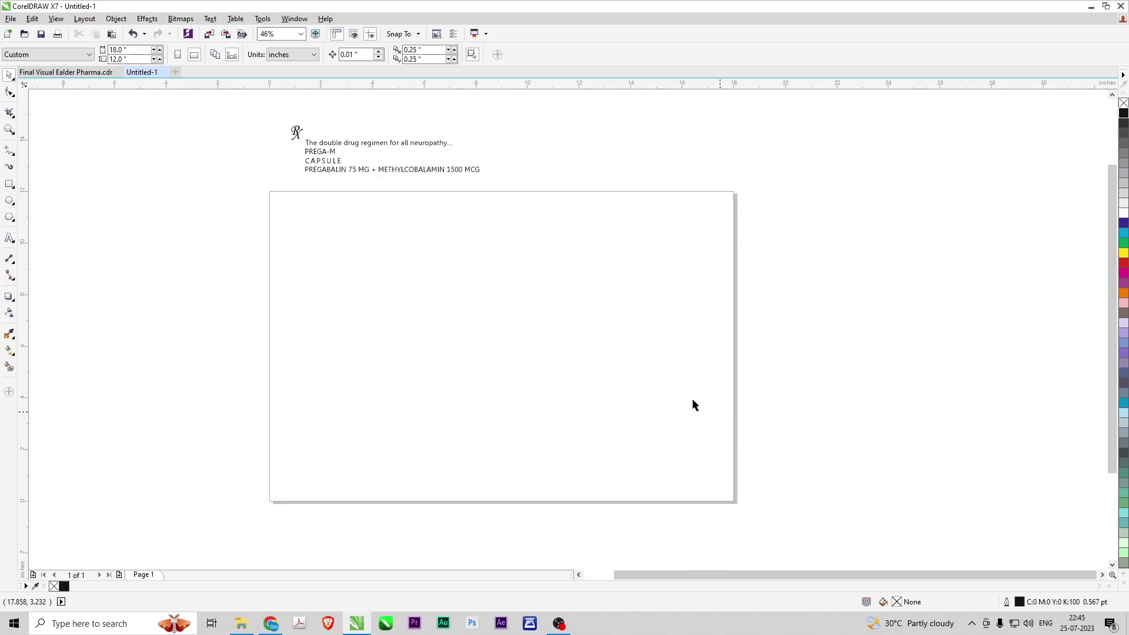
double_click(9, 184)
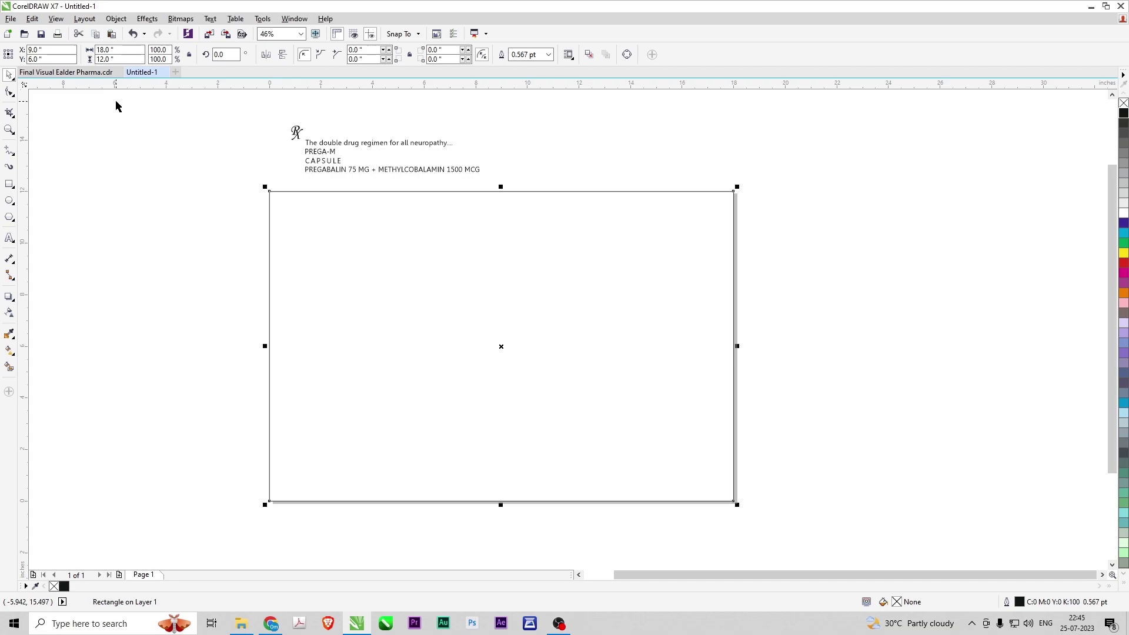
drag(117, 50, 3, 79)
text(17)
key(Tab)
text(11)
key(Return)
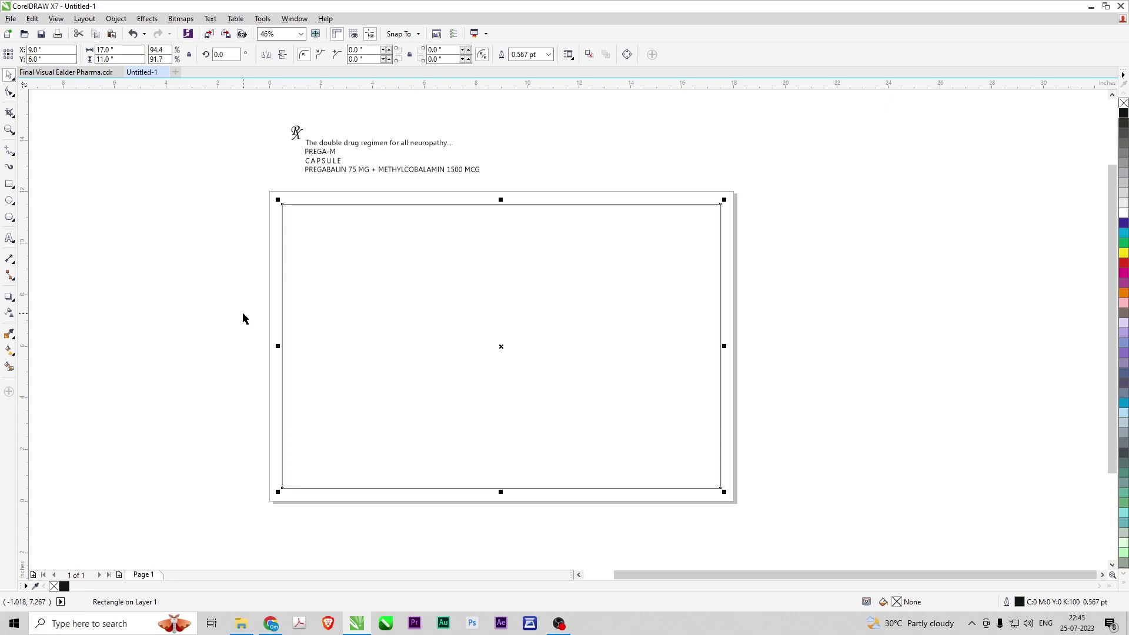
click(226, 272)
- Place the PREGA-M text in the upper part of the frame, enlarged to about 85 pt and centred horizontally on the frame
drag(333, 151, 378, 180)
key(Escape)
click(567, 175)
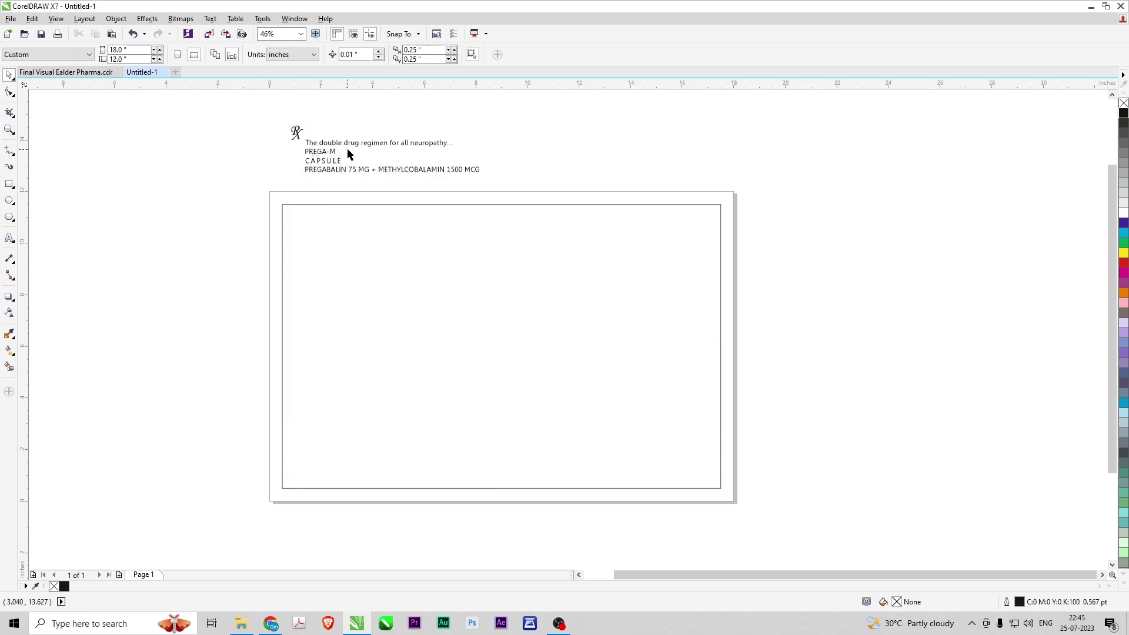
drag(330, 151, 555, 271)
shift+click(589, 324)
key(c)
click(803, 309)
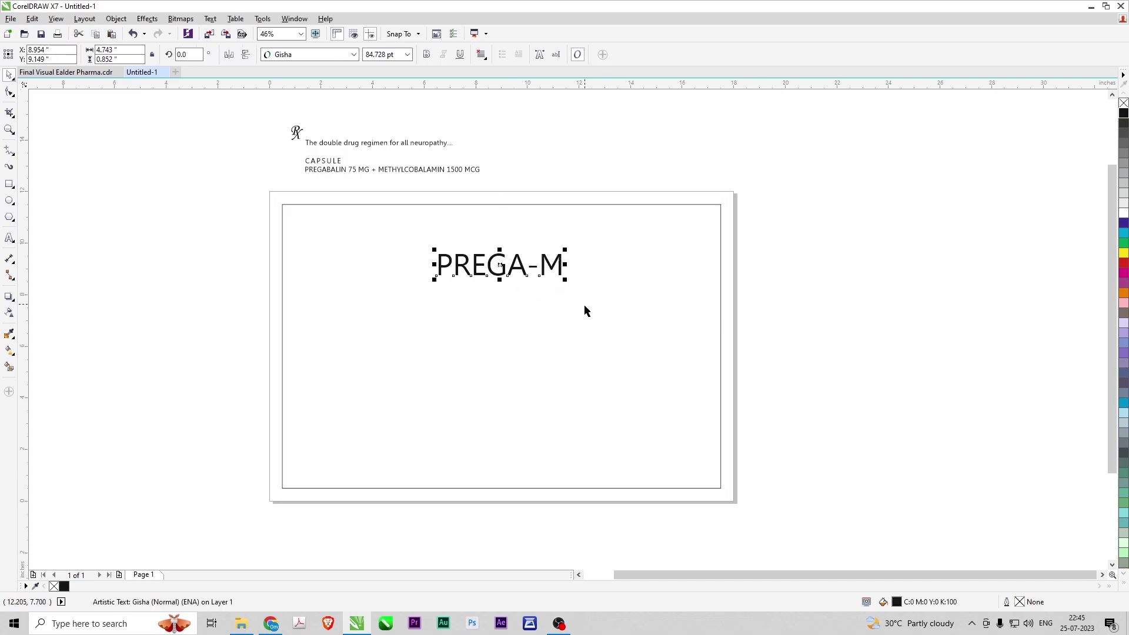
shift+click(585, 306)
key(c)
click(789, 302)
- Place the PREGABALIN 75 MG + METHYLCOBALAMIN 1500 MCG line just below the PREGA-M heading, centred horizontally on the frame
drag(445, 170, 537, 309)
key(F2)
drag(245, 262, 700, 355)
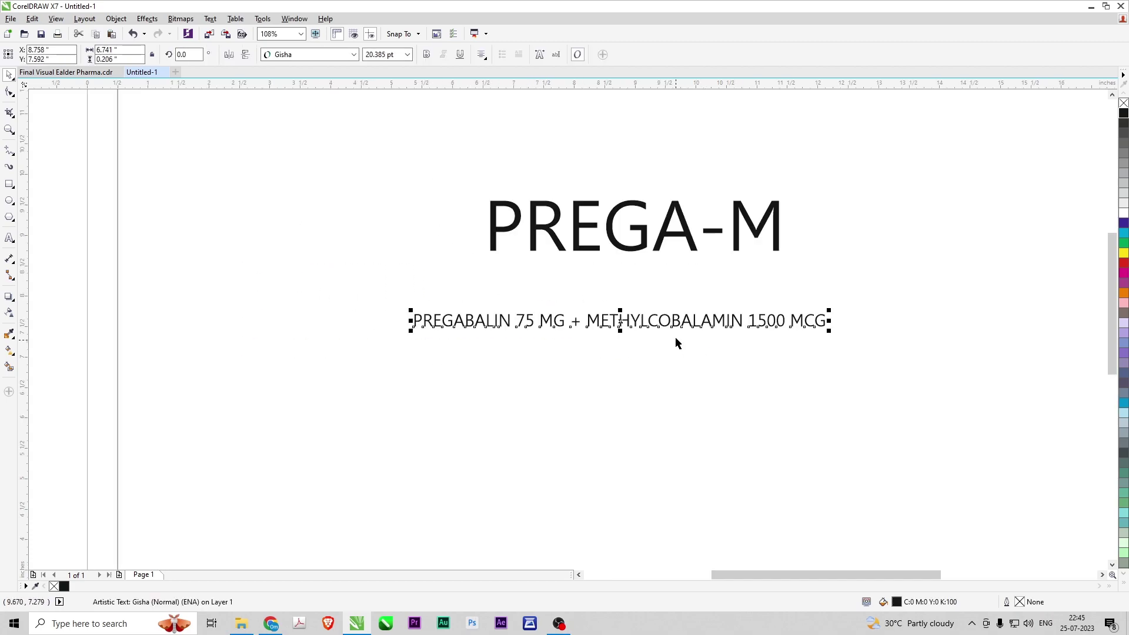
drag(663, 300, 661, 262)
click(588, 320)
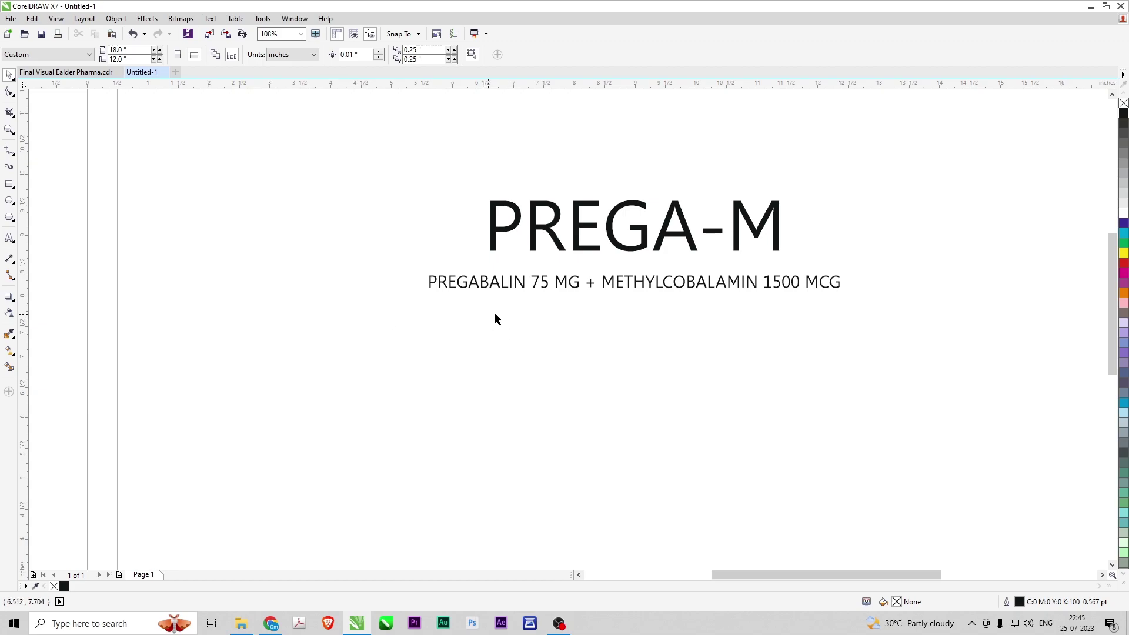
click(575, 292)
key(shift+F2)
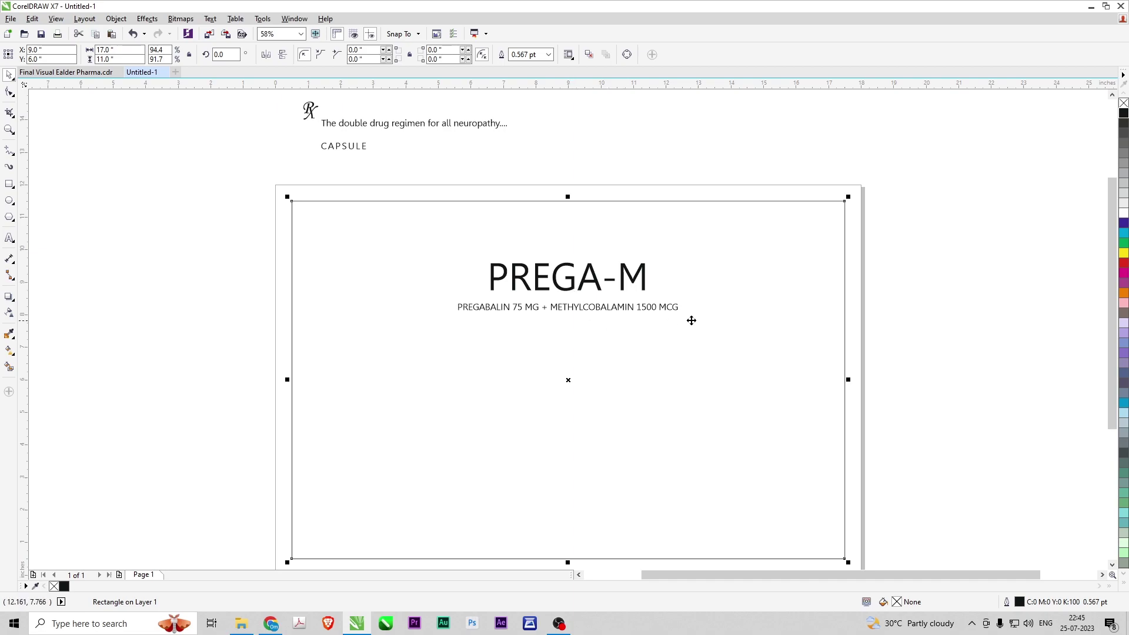
click(667, 151)
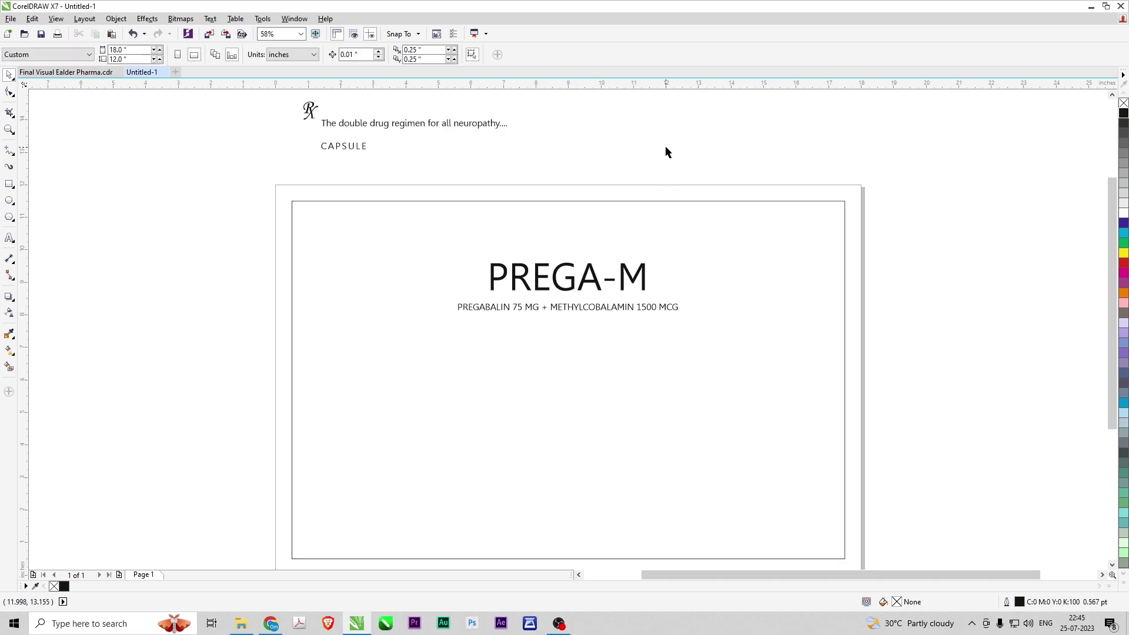
- Copy the full wording of the composition line below the PREGA-M heading
double_click(574, 309)
key(ctrl+a)
key(ctrl+c)
key(ctrl+space)
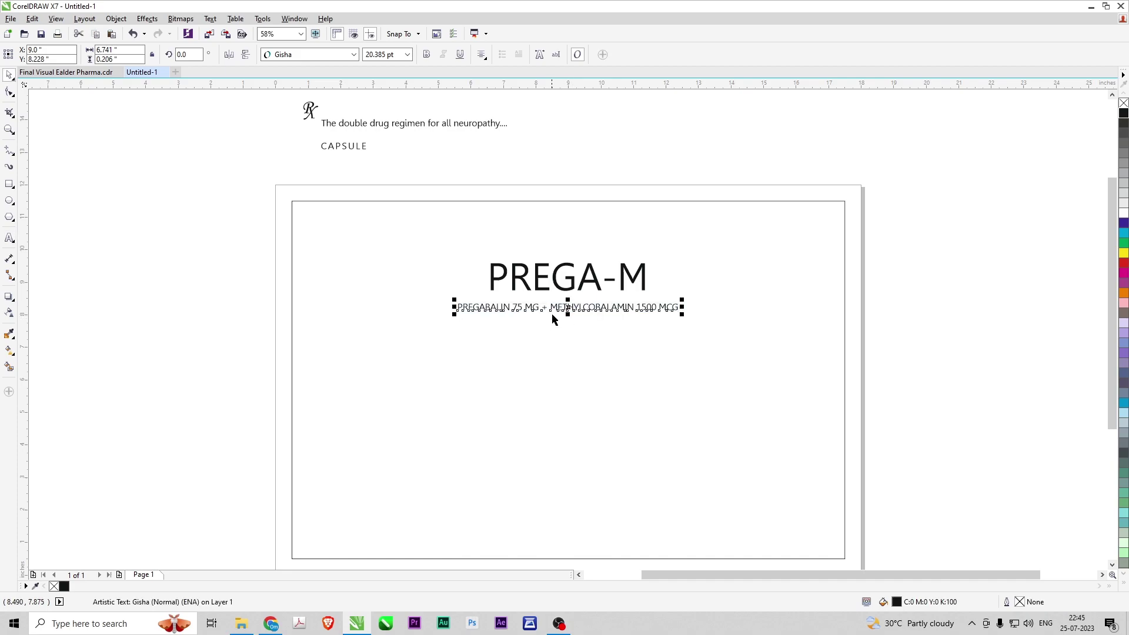
- Switch to Chrome and run a Google search for the copied composition text in a new tab
key(alt+Tab)
key(alt+Tab)
key(Tab)
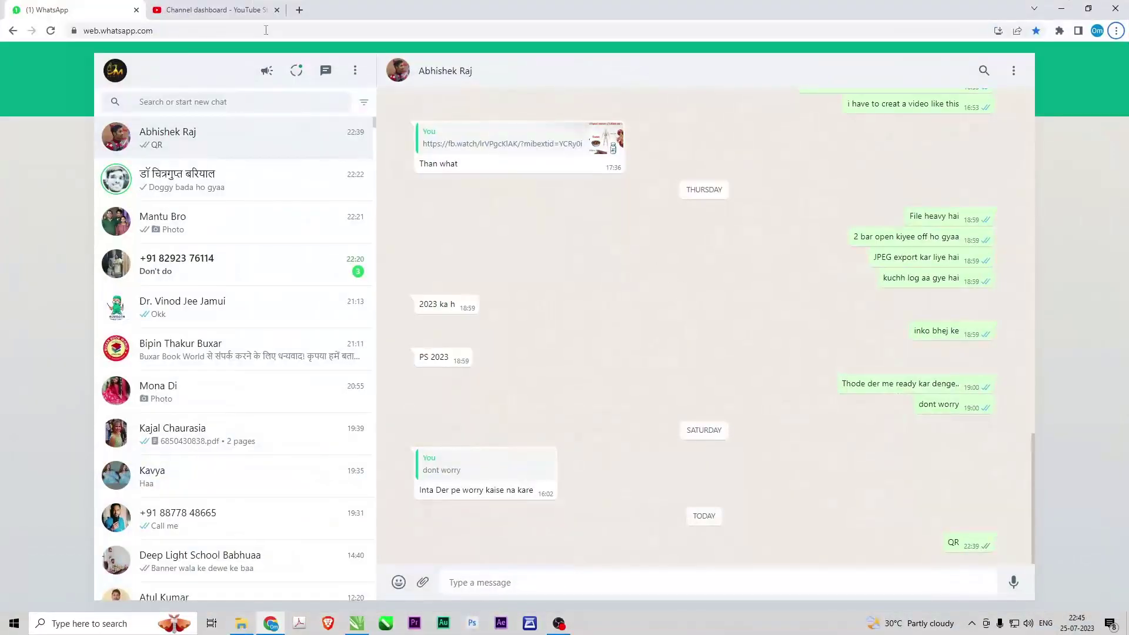
click(259, 12)
click(300, 10)
key(ctrl+v)
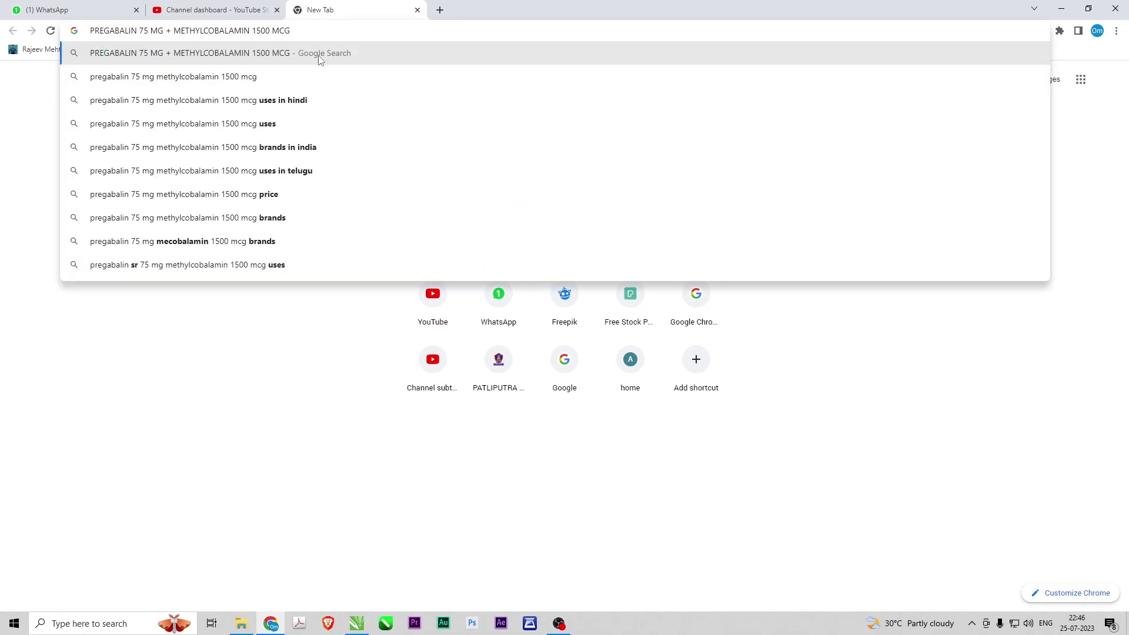
click(320, 60)
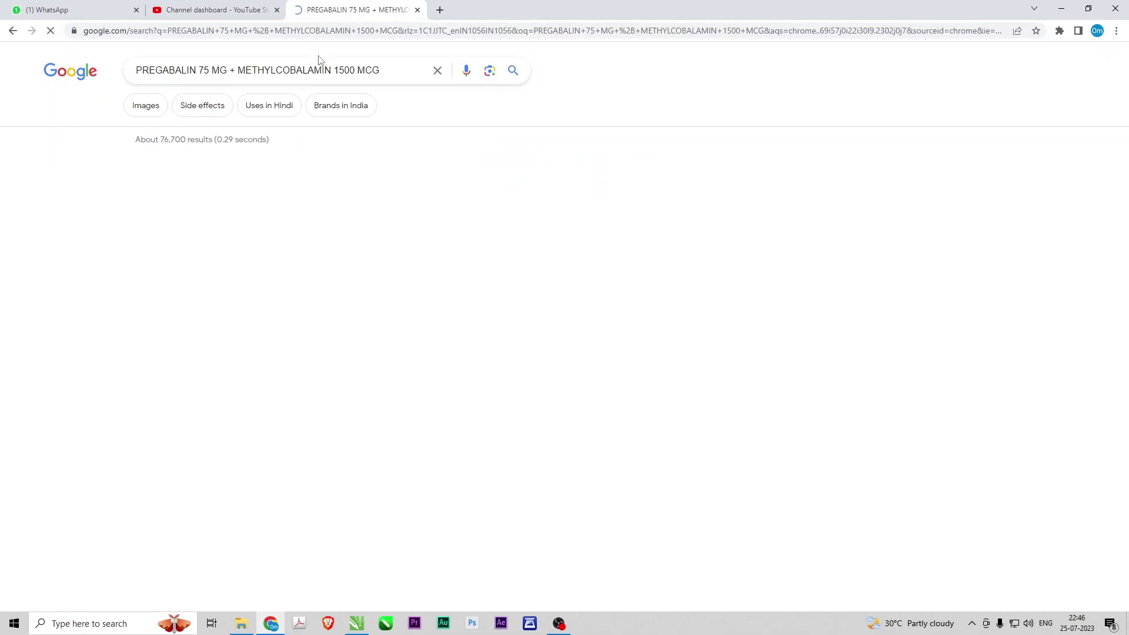
- Extend the search with "visual aid" and show the image results
click(377, 72)
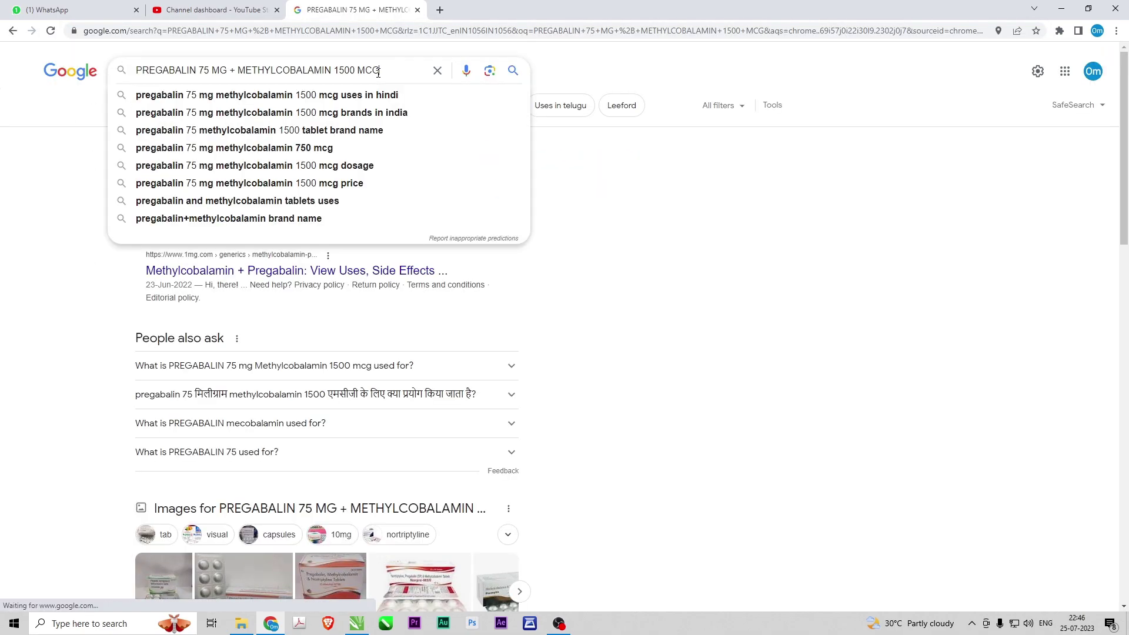
text(visual)
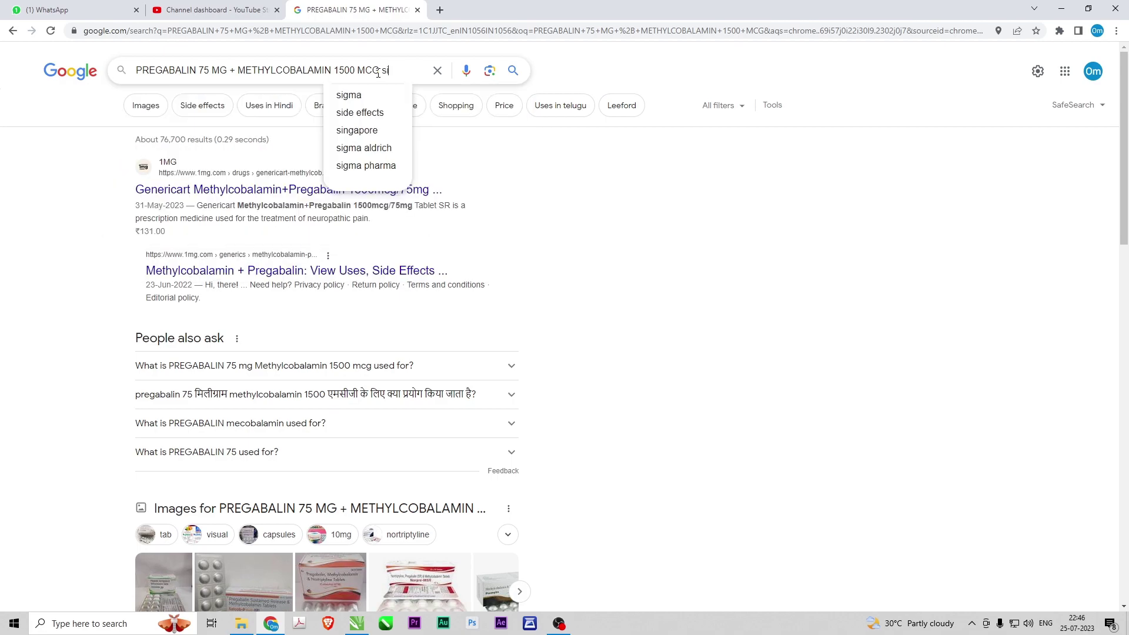
text( aid)
key(Return)
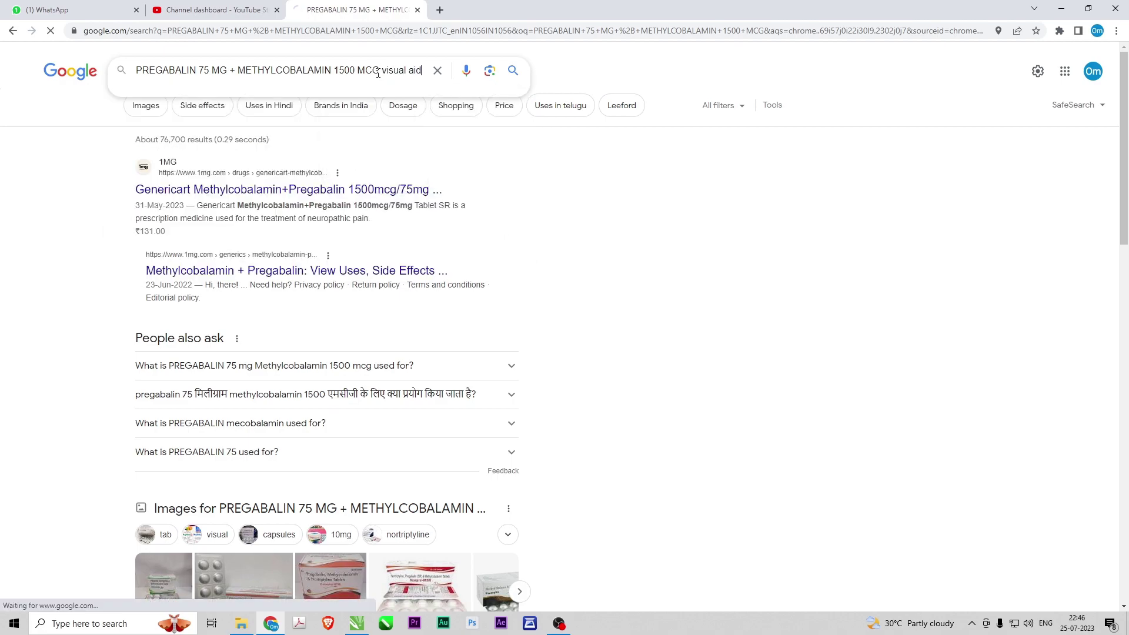
click(144, 111)
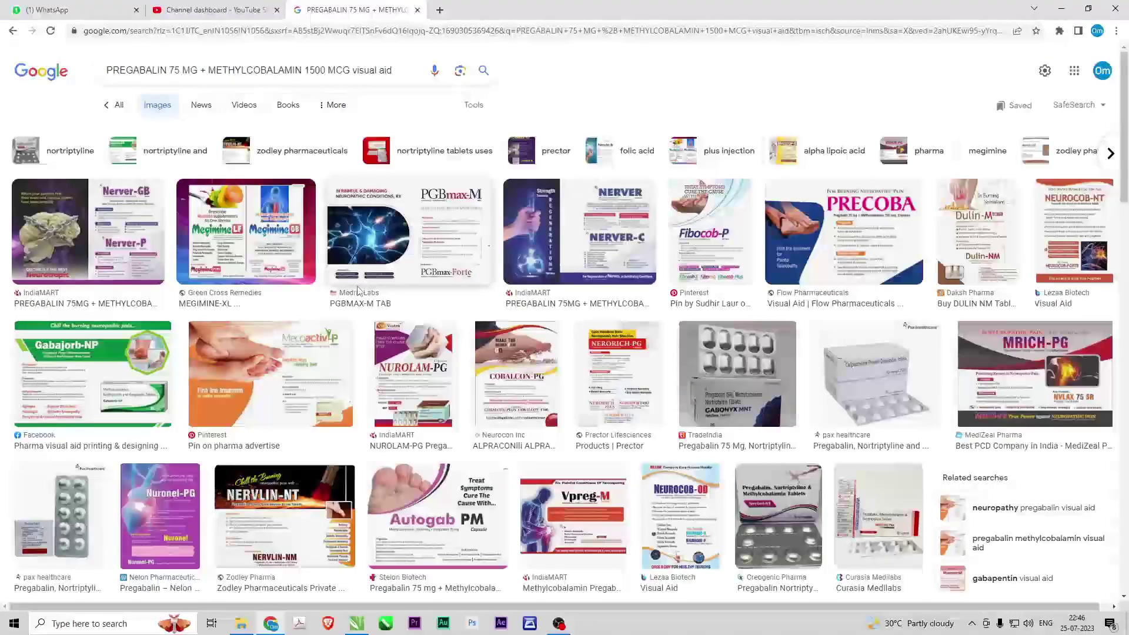
- Open the PRECOBA visual aid from Flow Pharmaceuticals and save its image as 9.jpg
click(865, 241)
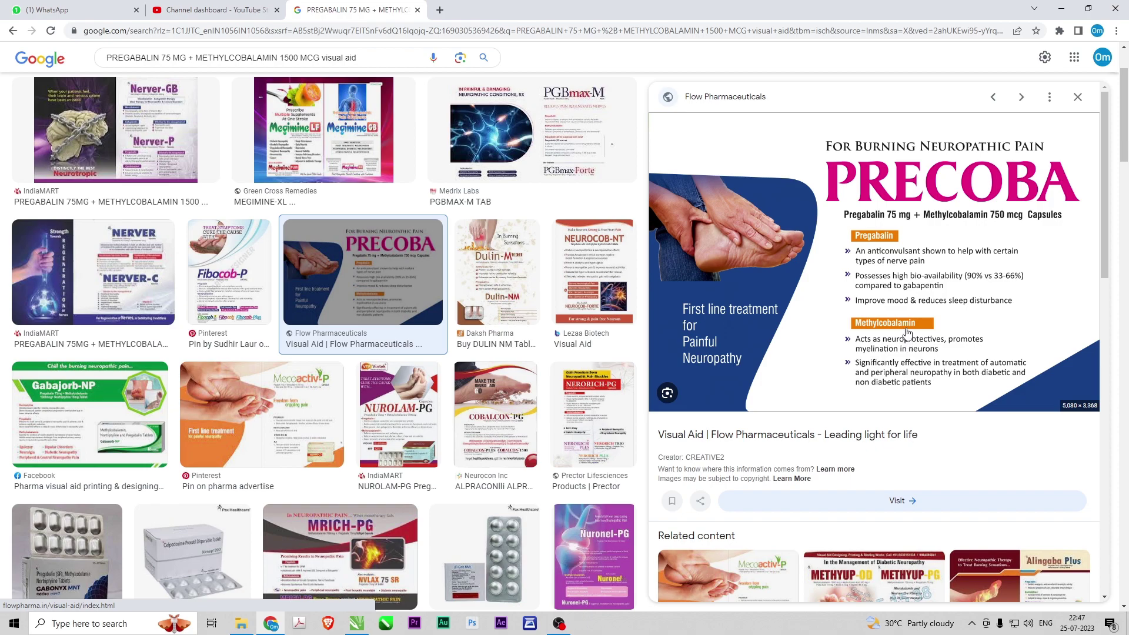
right_click(898, 303)
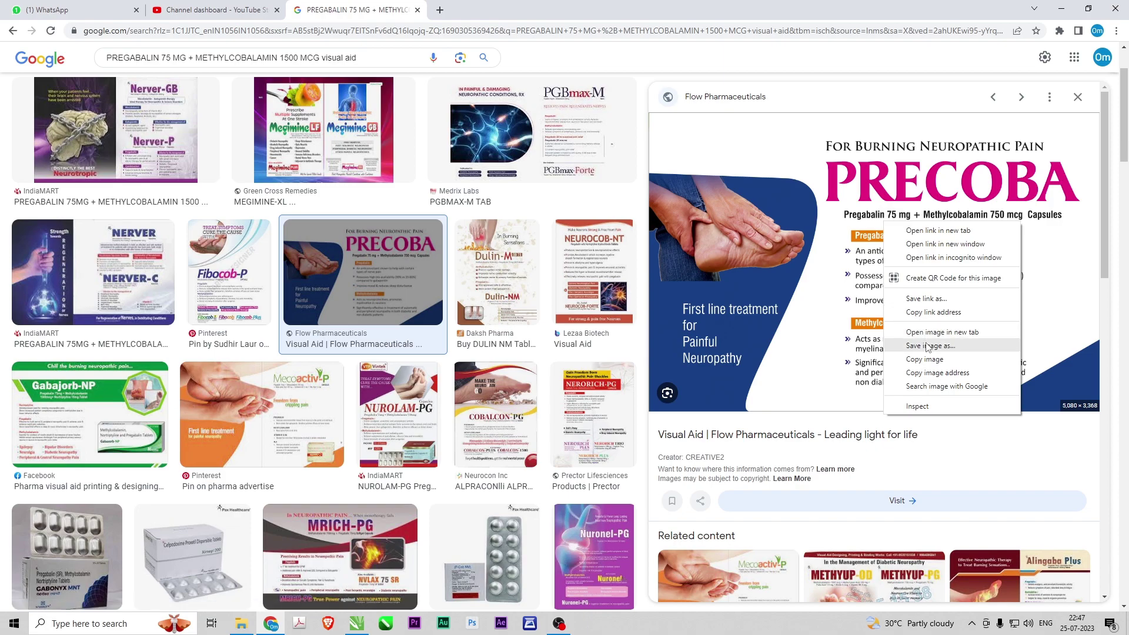
click(927, 347)
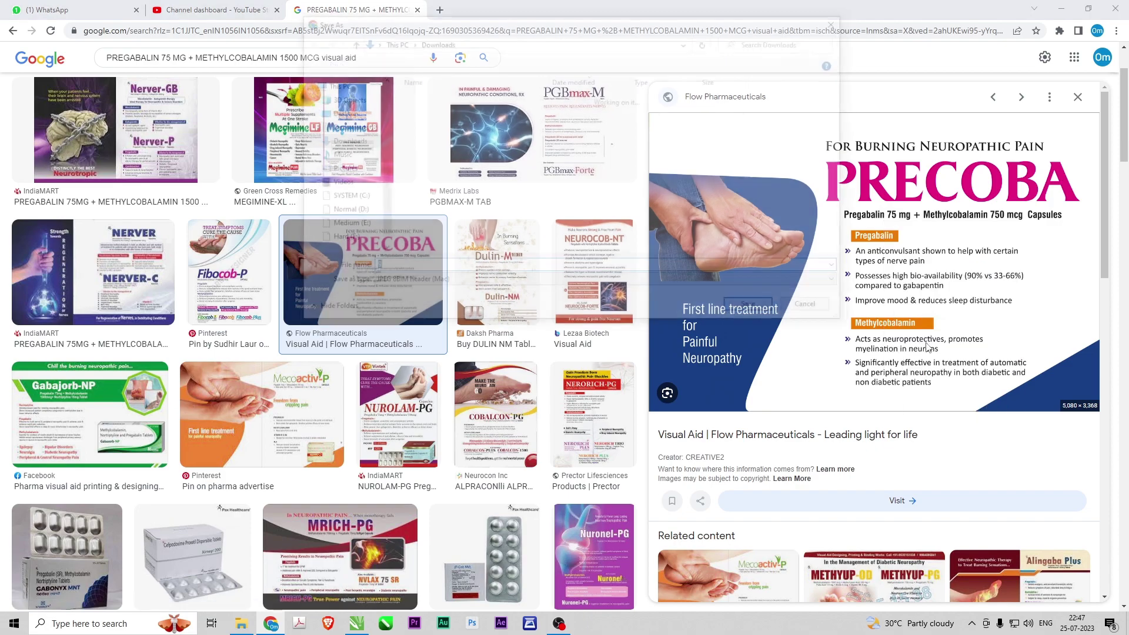
key(Return)
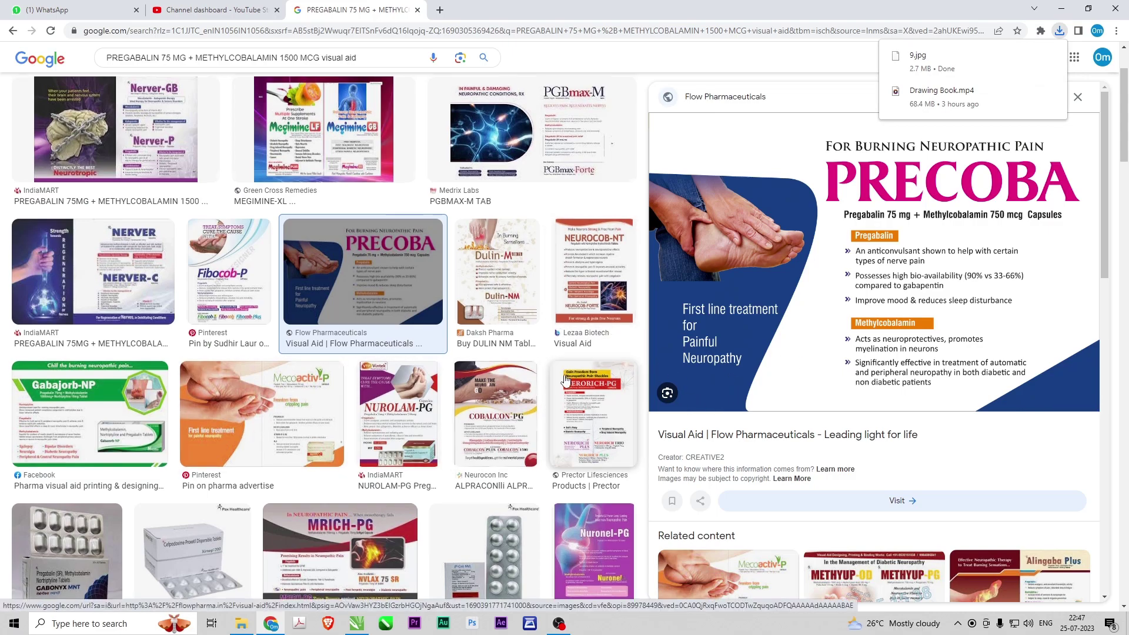
- Look through the NEUROCOB-OD result's related images, open the Mecosan visual aid and save it as 43.jpg
scroll(379, 439, down, 5)
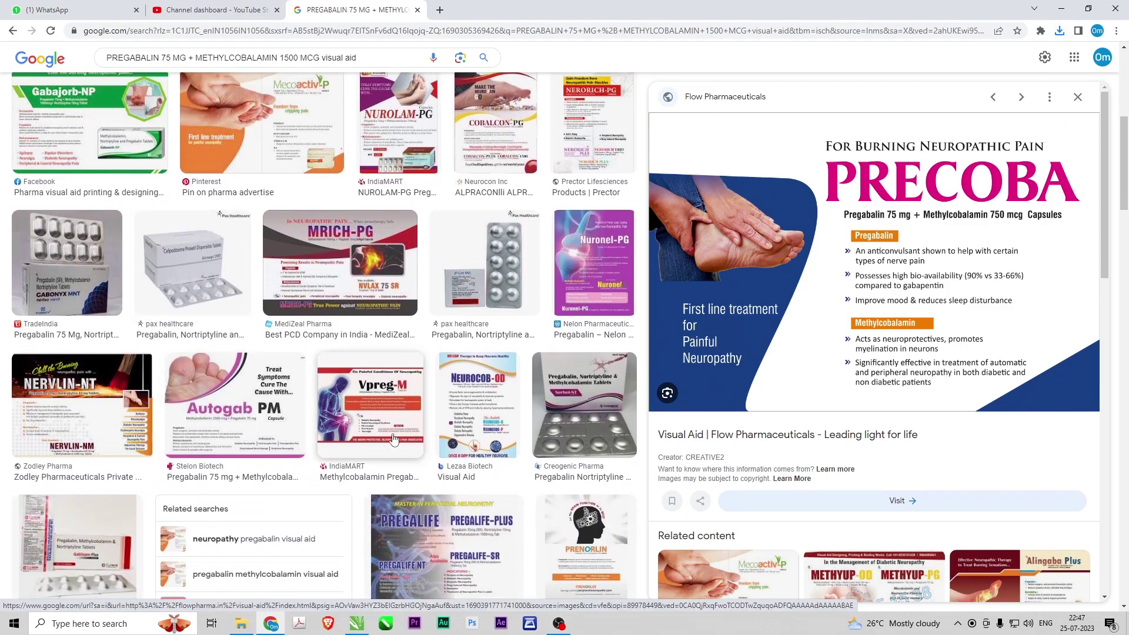
click(485, 427)
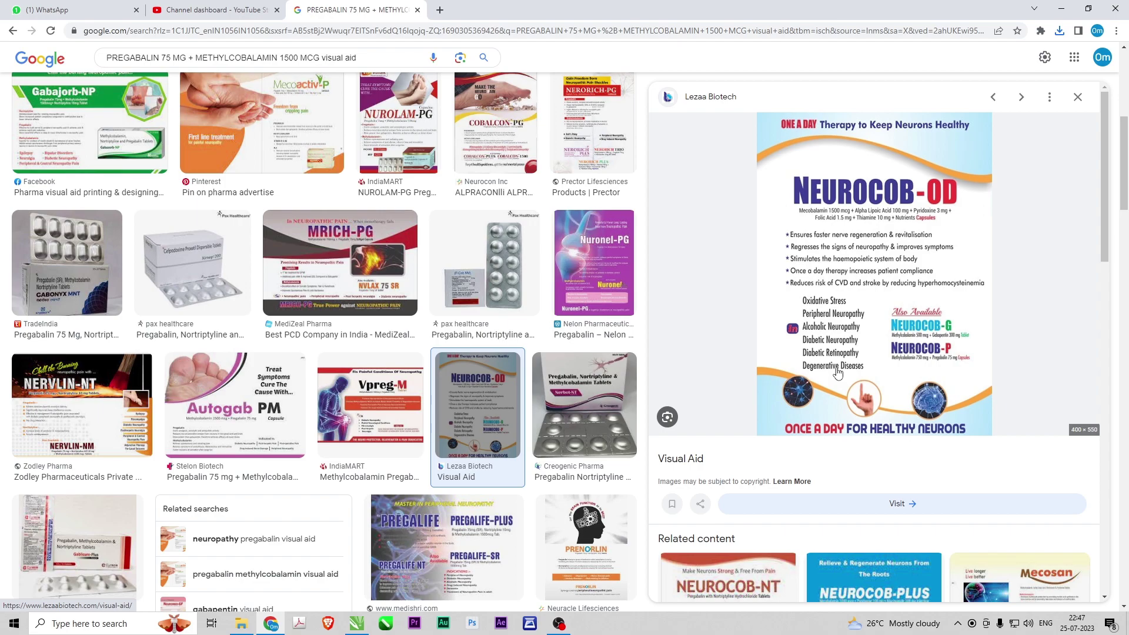
scroll(837, 369, down, 2)
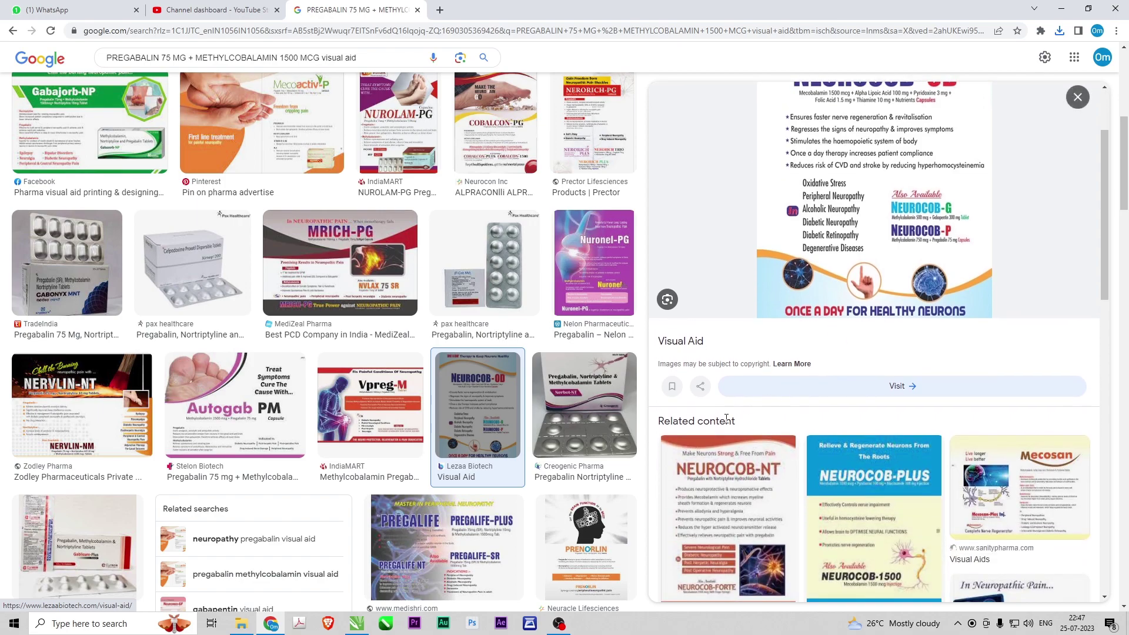
scroll(1007, 446, down, 1)
click(1007, 446)
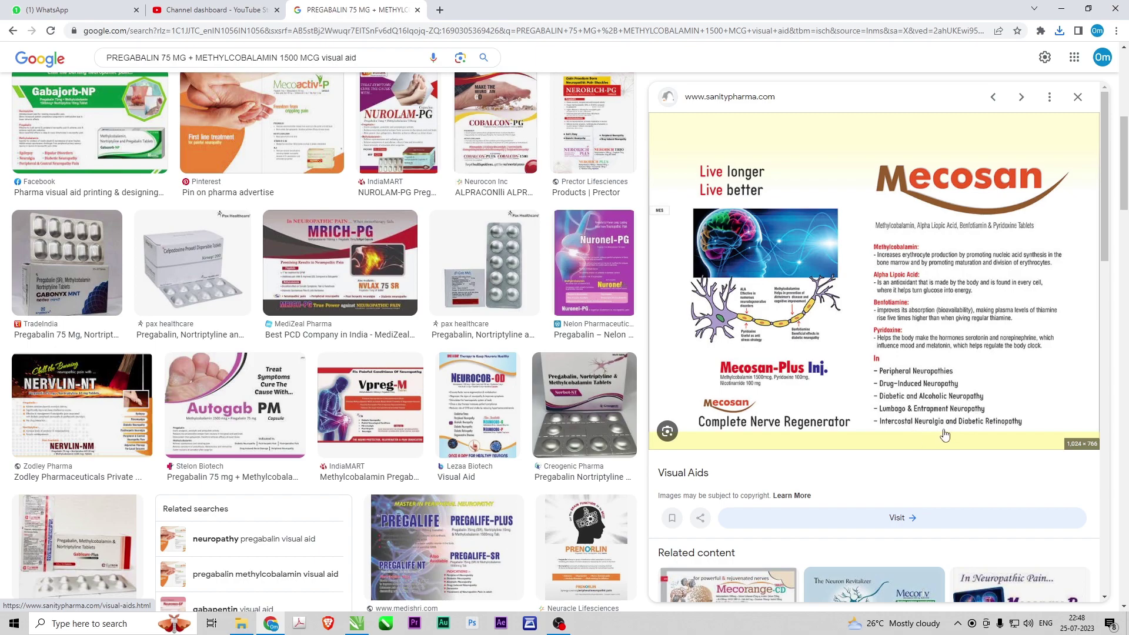
right_click(885, 260)
click(938, 386)
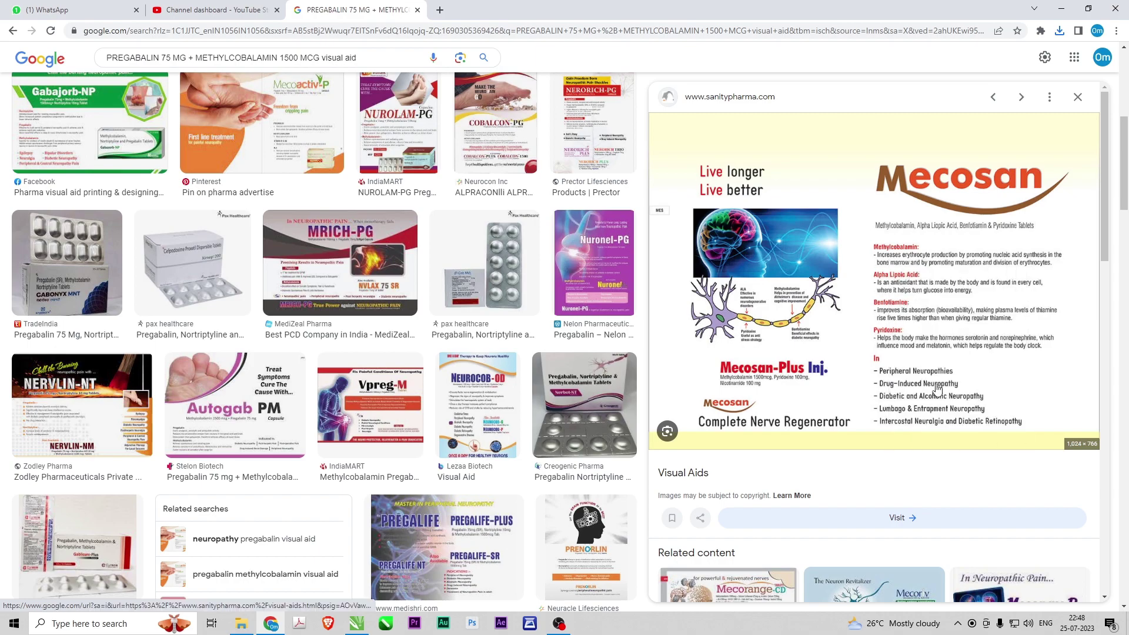
key(Return)
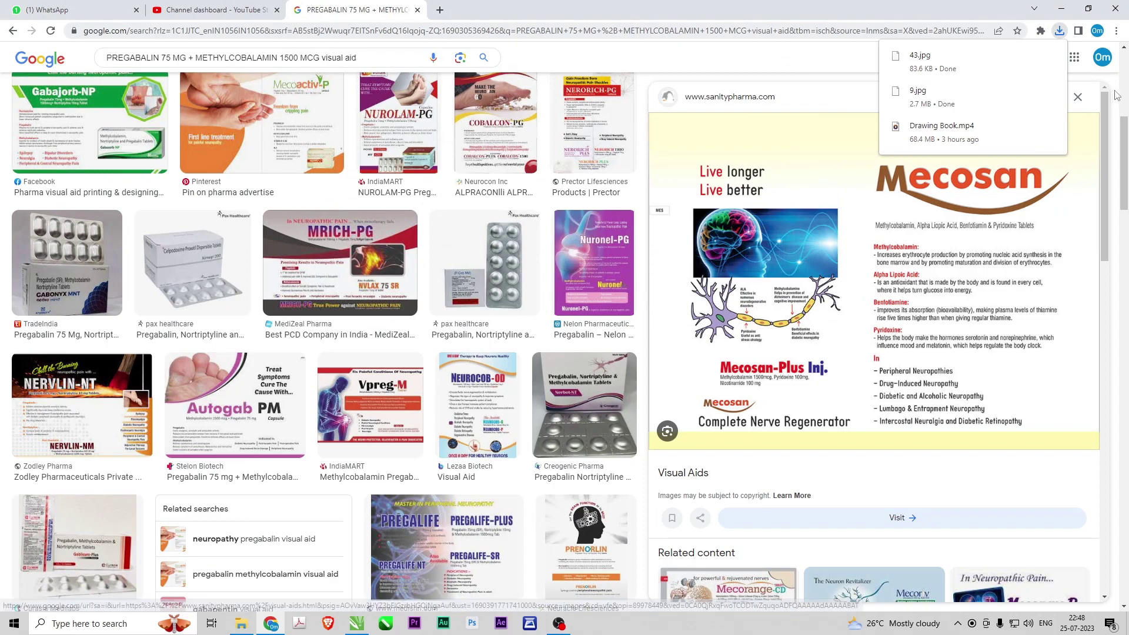
- Import downloaded images 9 and 43 into the CorelDRAW document, PRECOBA left of the page and Mecosan right of it, enlarged to about 22.3 inches wide
click(1060, 31)
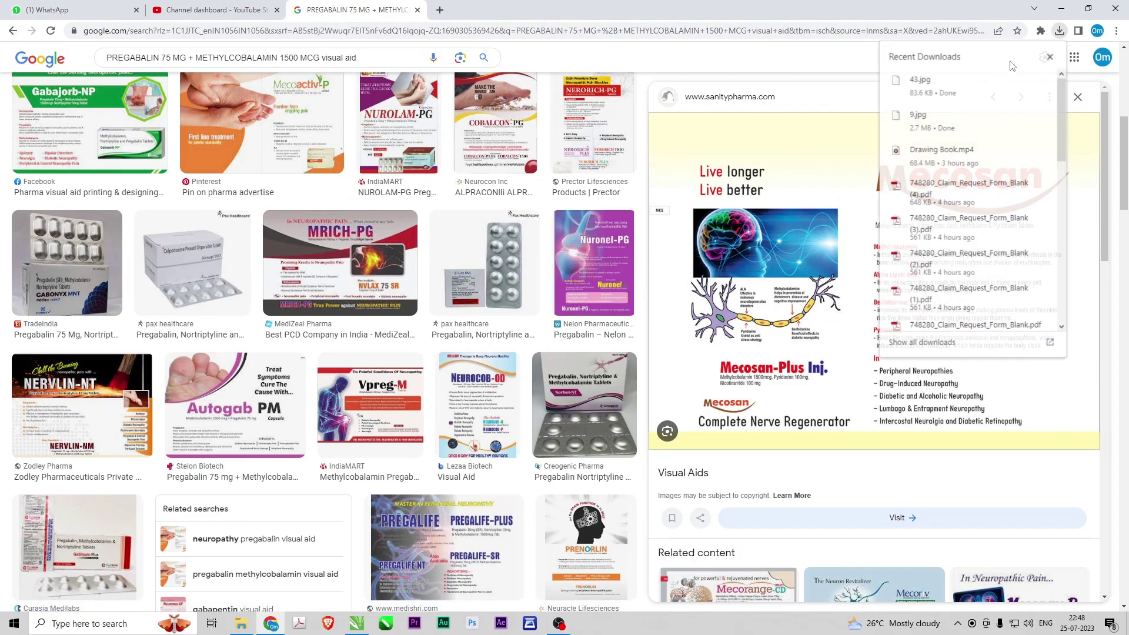
click(1021, 79)
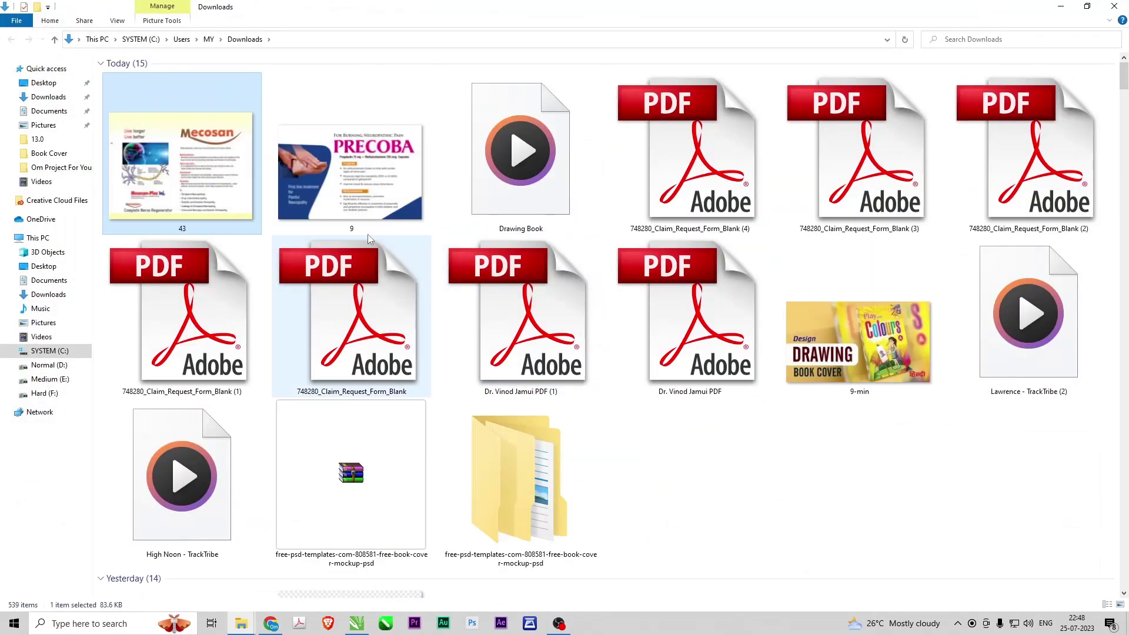
drag(235, 201, 455, 364)
scroll(940, 304, right, 3)
scroll(938, 351, down, 2)
drag(844, 376, 825, 491)
key(F4)
scroll(469, 282, up, 2)
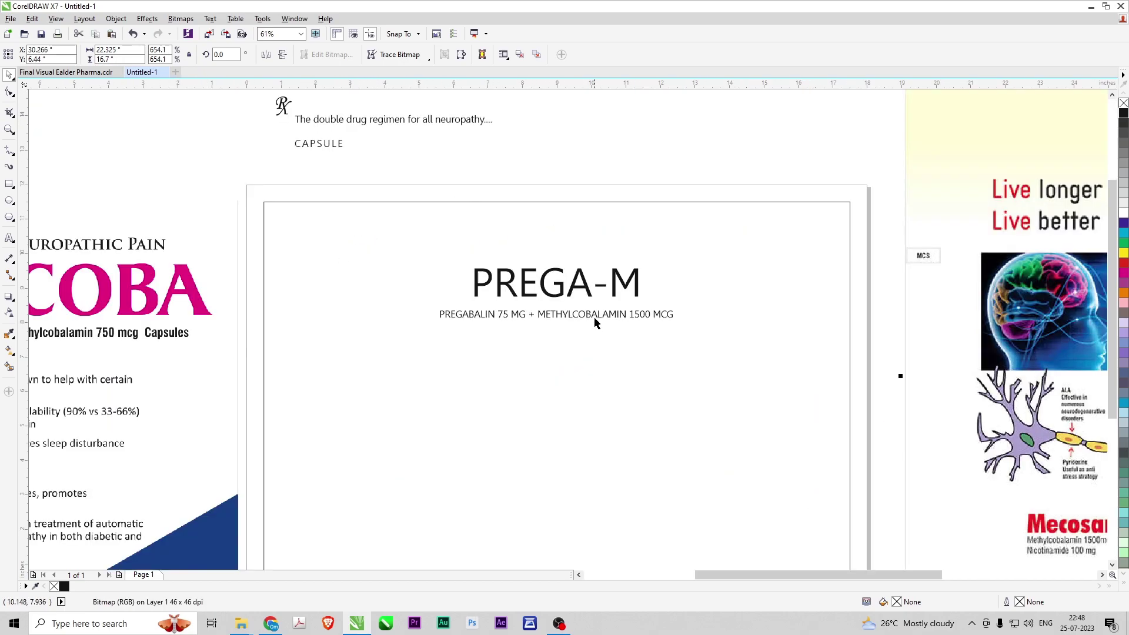
click(556, 283)
click(323, 54)
key(Escape)
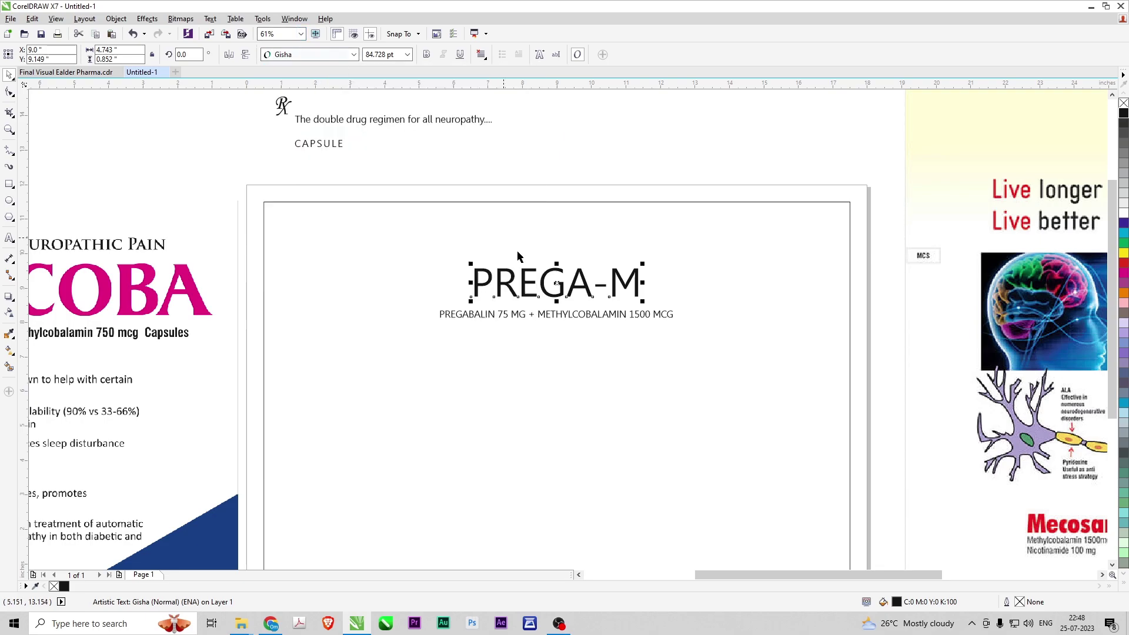
- Try the Great Vibes font on the PREGA-M title
drag(545, 279, 545, 269)
key(ctrl+z)
shift+click(594, 202)
click(610, 154)
click(578, 275)
click(353, 54)
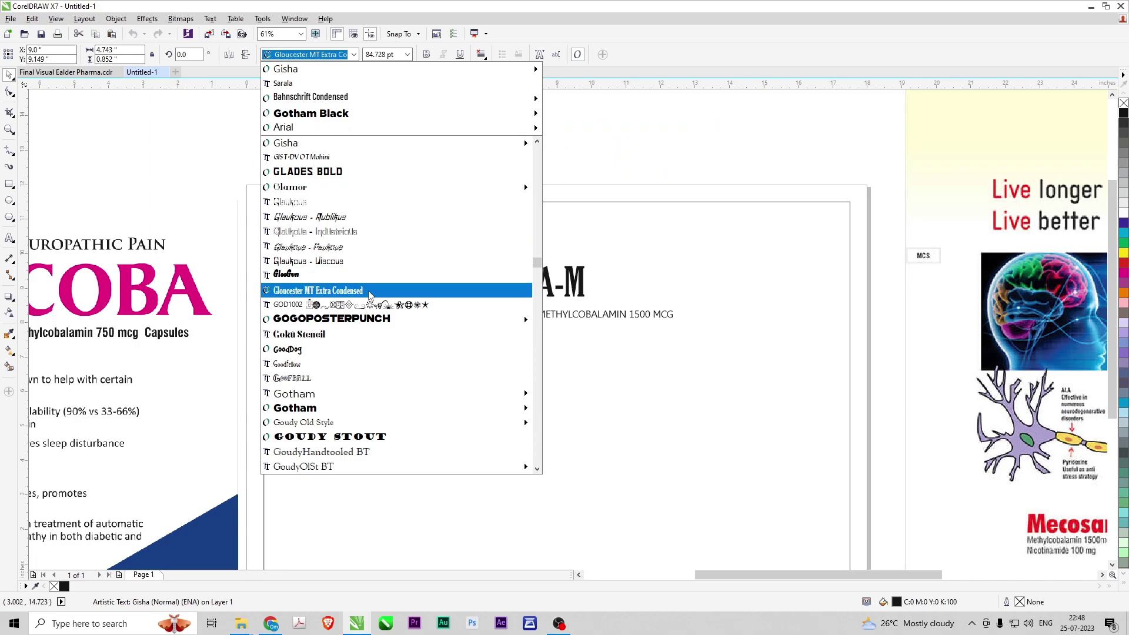
scroll(382, 298, down, 4)
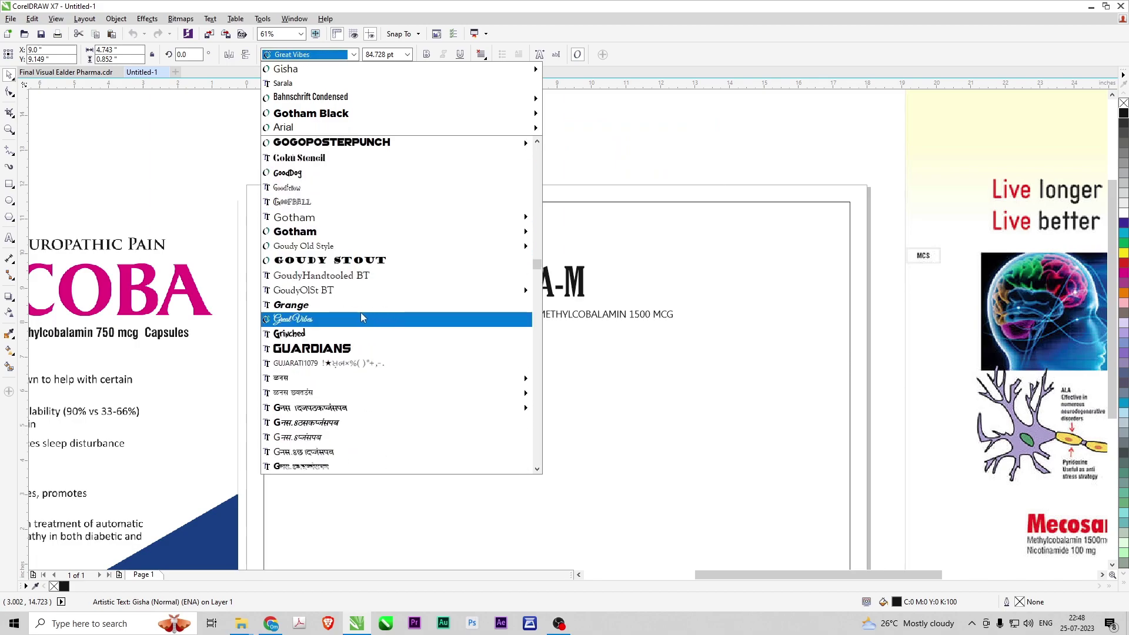
click(343, 318)
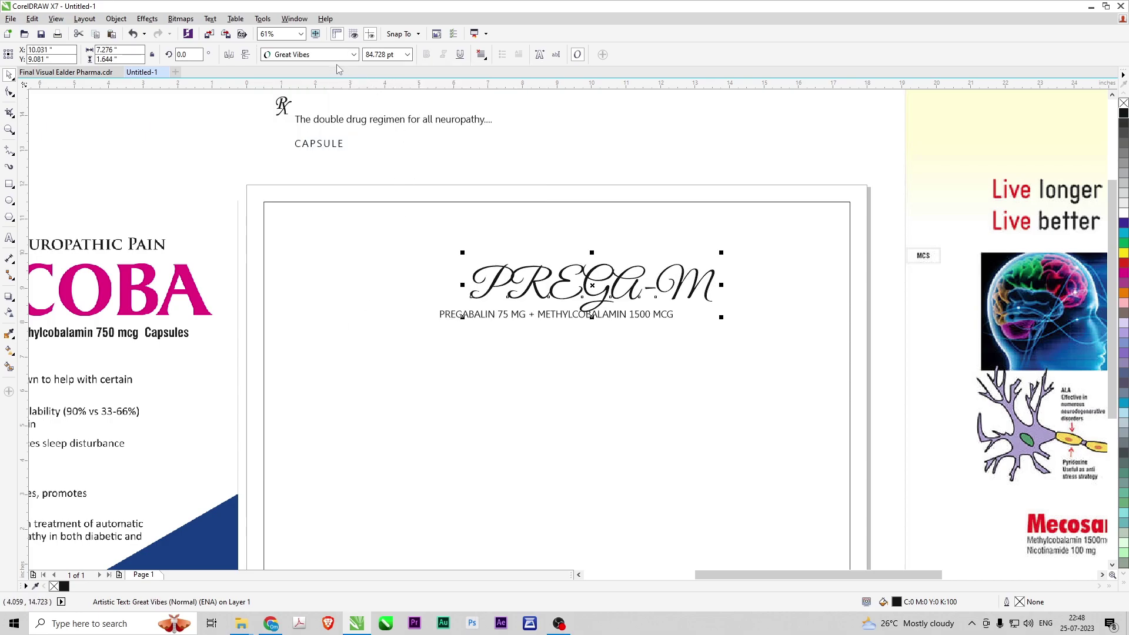
- Browse more fonts for the PREGA-M title, trying Sarala and Bahnschrift Condensed
click(353, 55)
scroll(376, 353, down, 6)
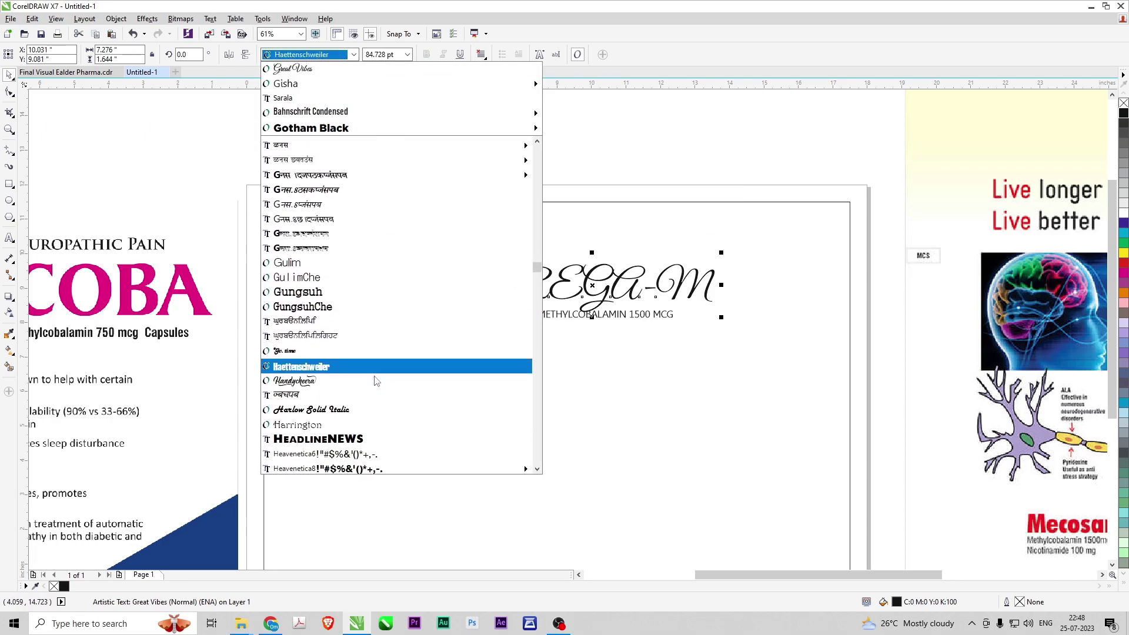
scroll(375, 380, down, 5)
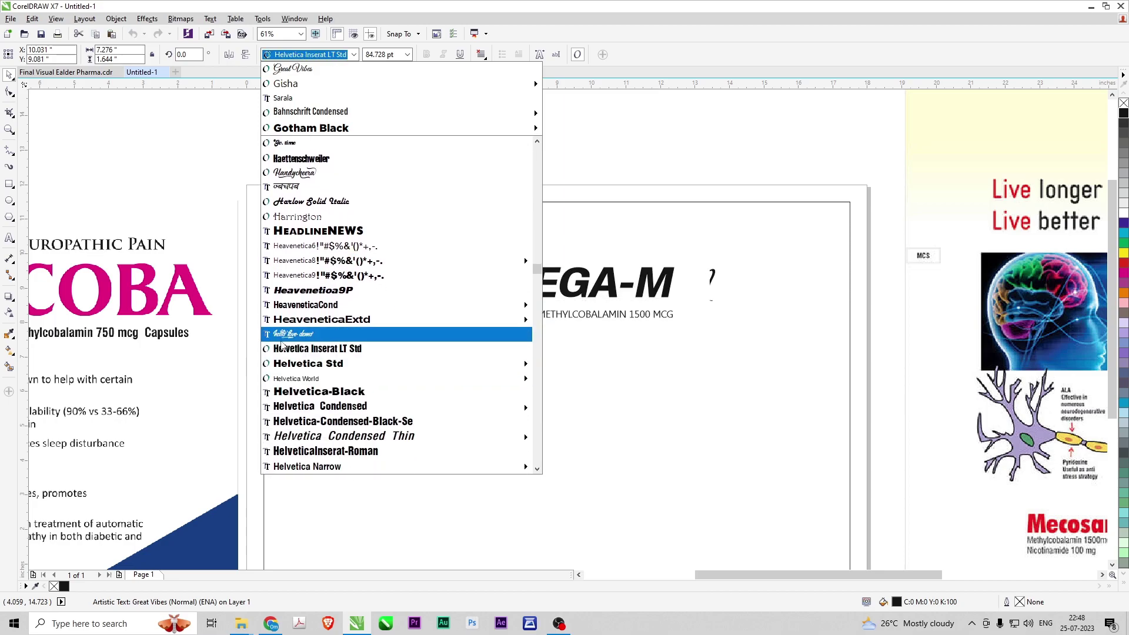
scroll(279, 352, down, 3)
scroll(381, 401, down, 3)
scroll(381, 400, up, 12)
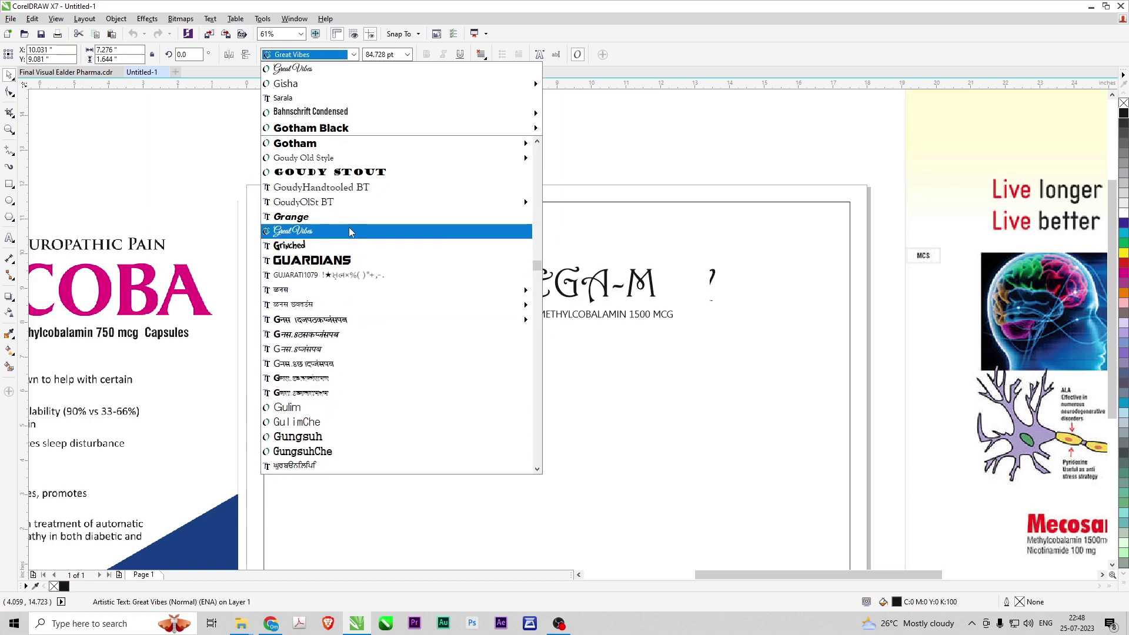
click(411, 97)
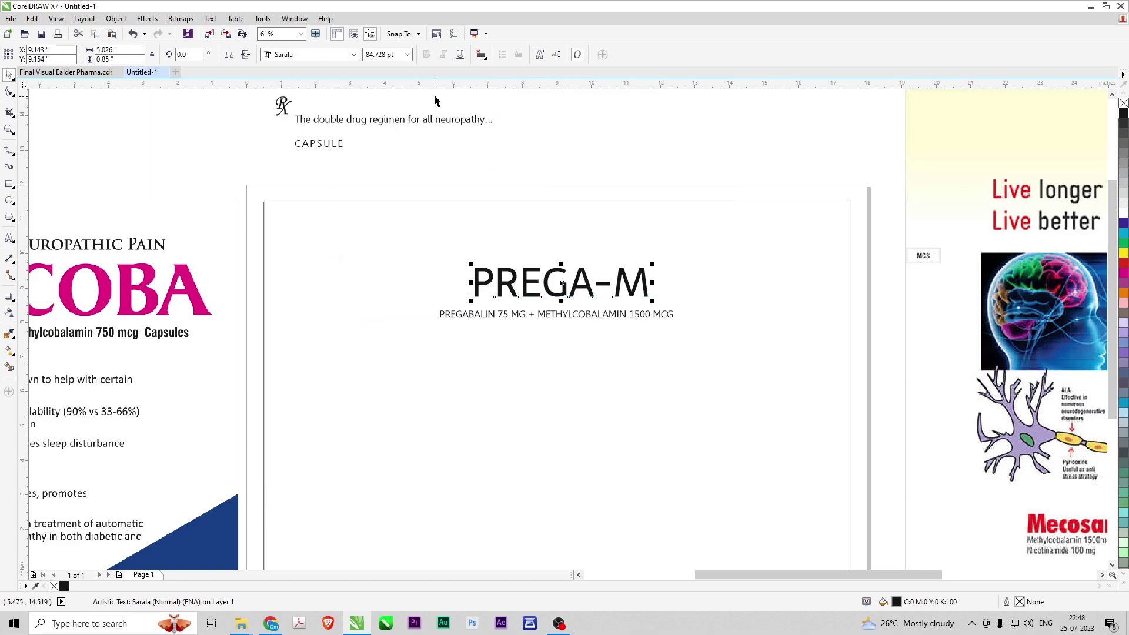
click(337, 55)
click(588, 288)
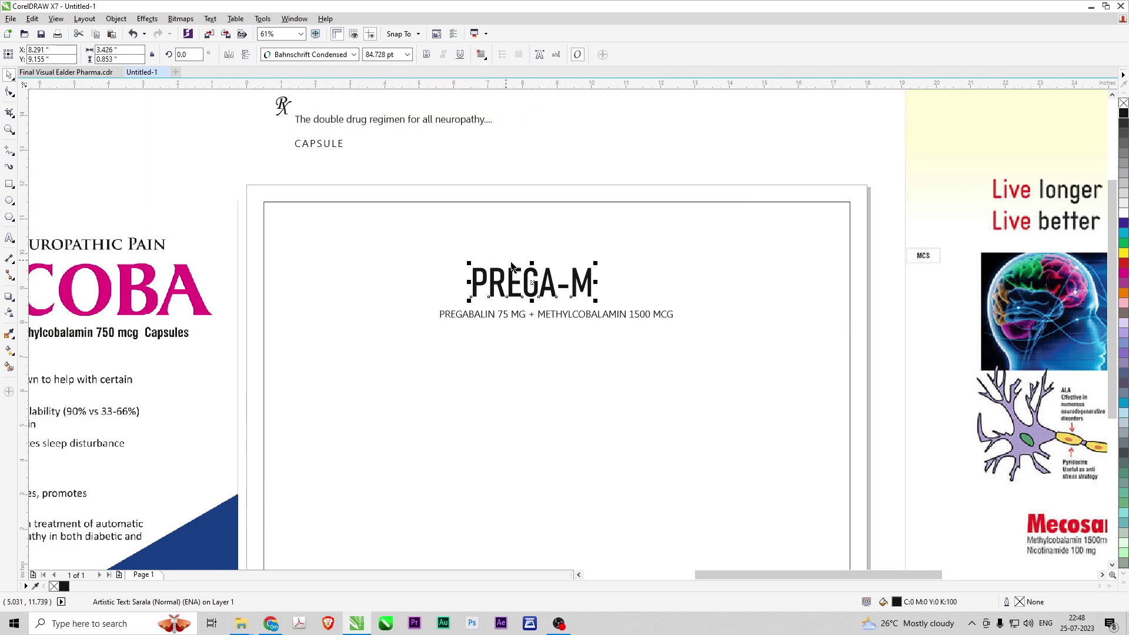
- Set the PREGA-M title's font to Compacta Bd BT
click(347, 55)
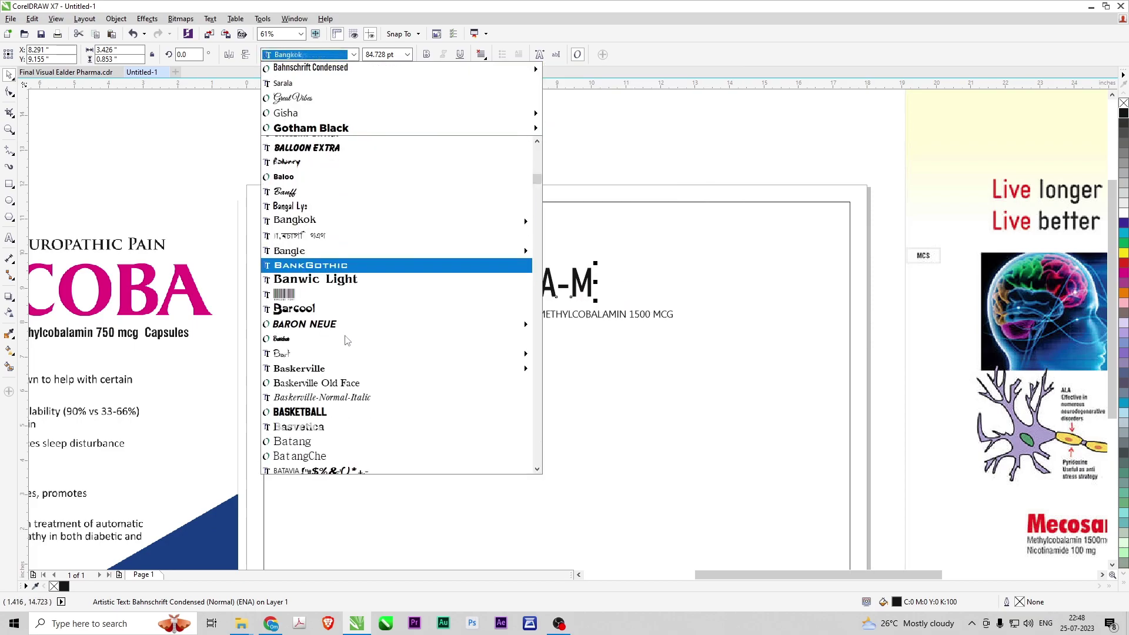
scroll(393, 390, down, 12)
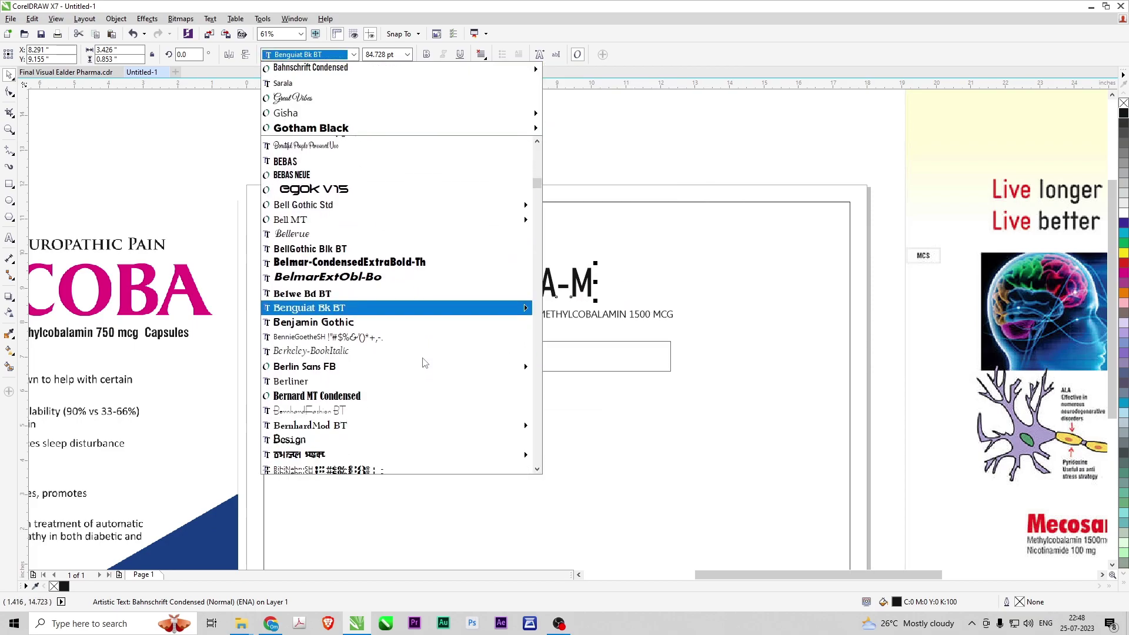
scroll(416, 369, down, 8)
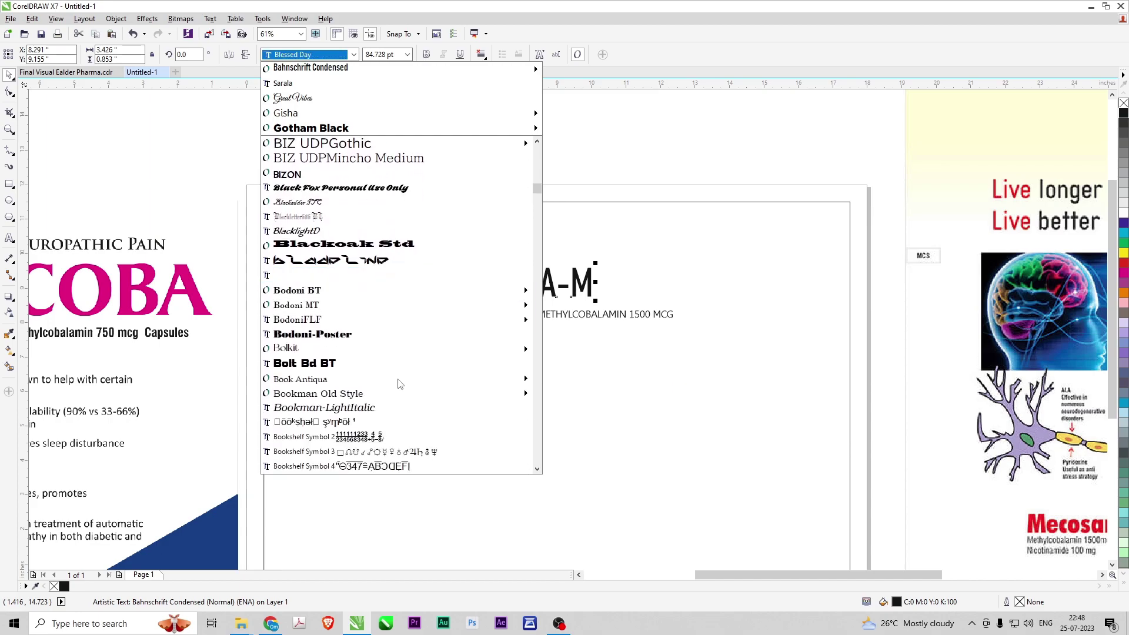
scroll(394, 388, down, 7)
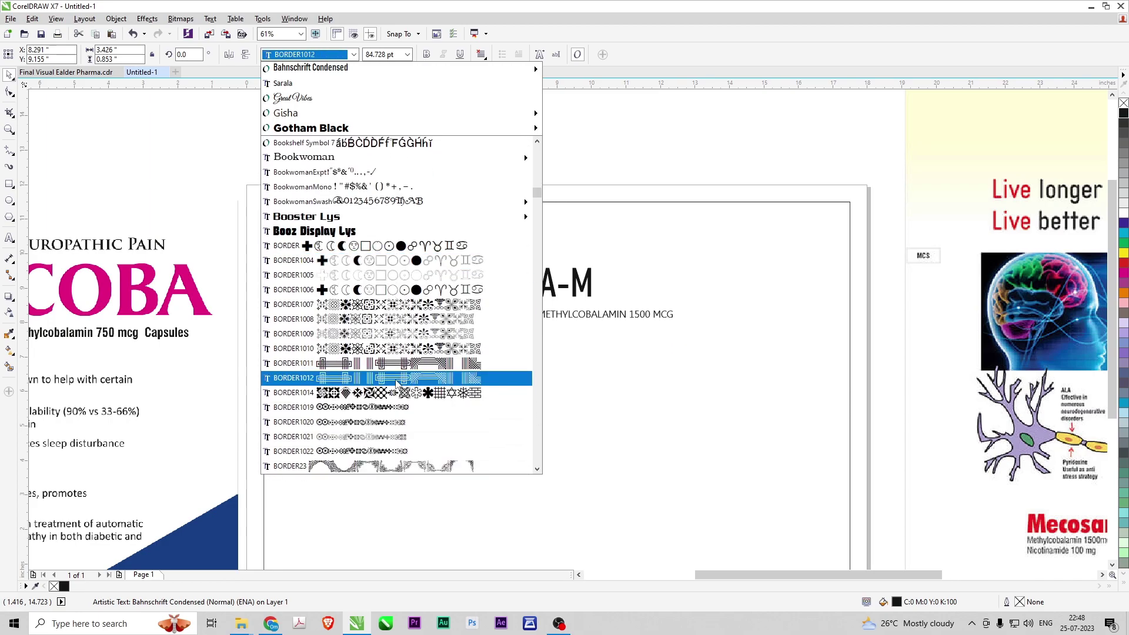
scroll(377, 385, down, 7)
scroll(371, 389, down, 7)
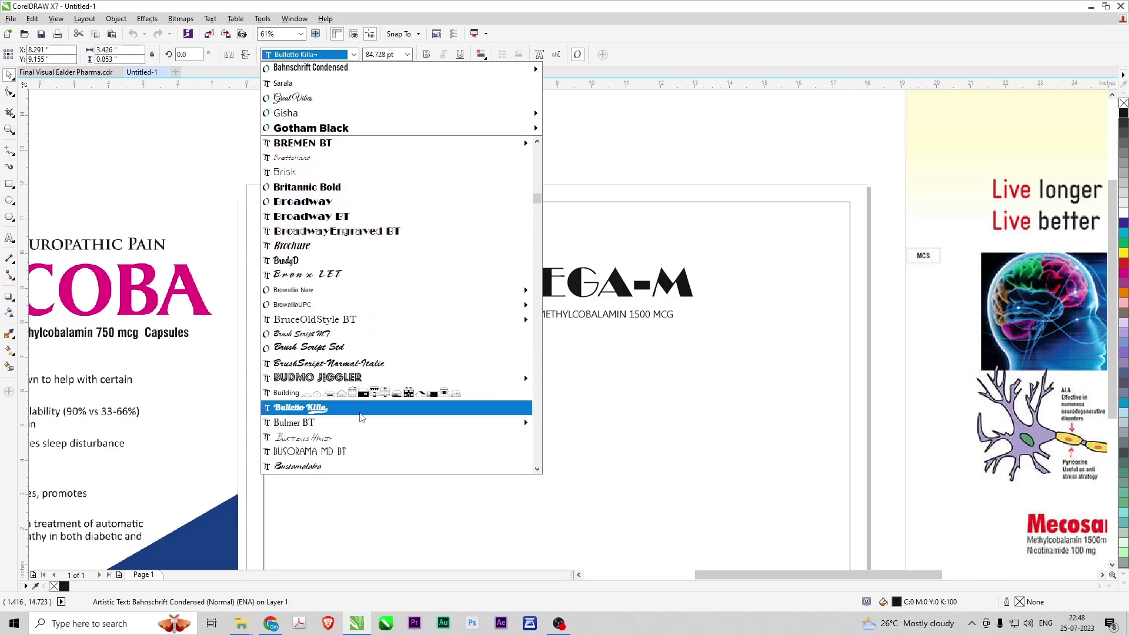
scroll(358, 399, down, 10)
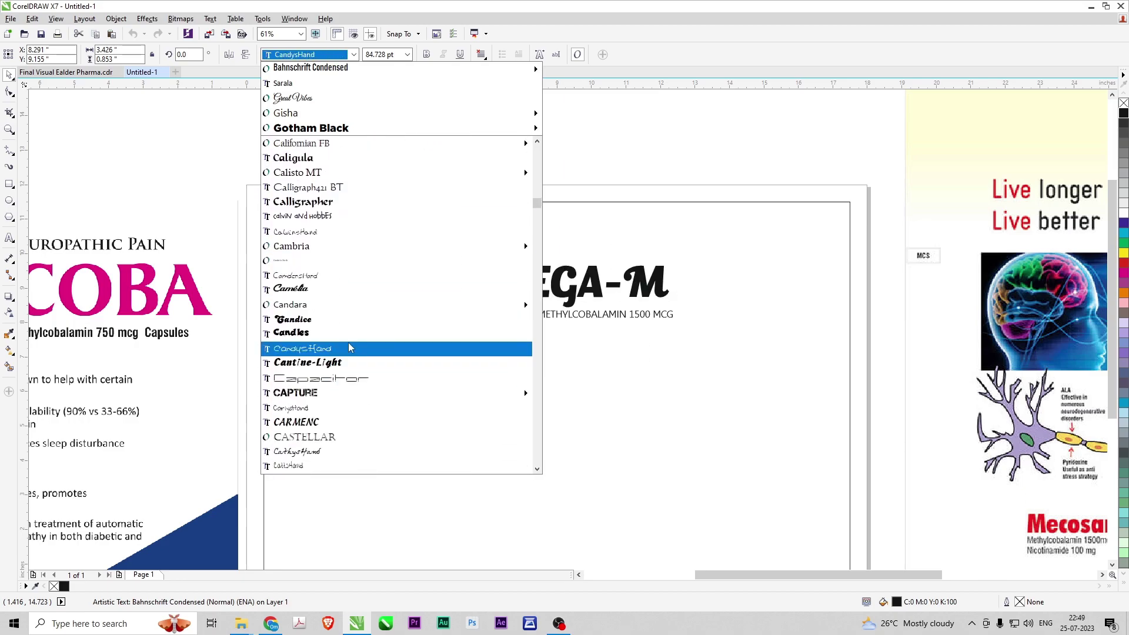
scroll(348, 350, down, 15)
scroll(395, 383, down, 12)
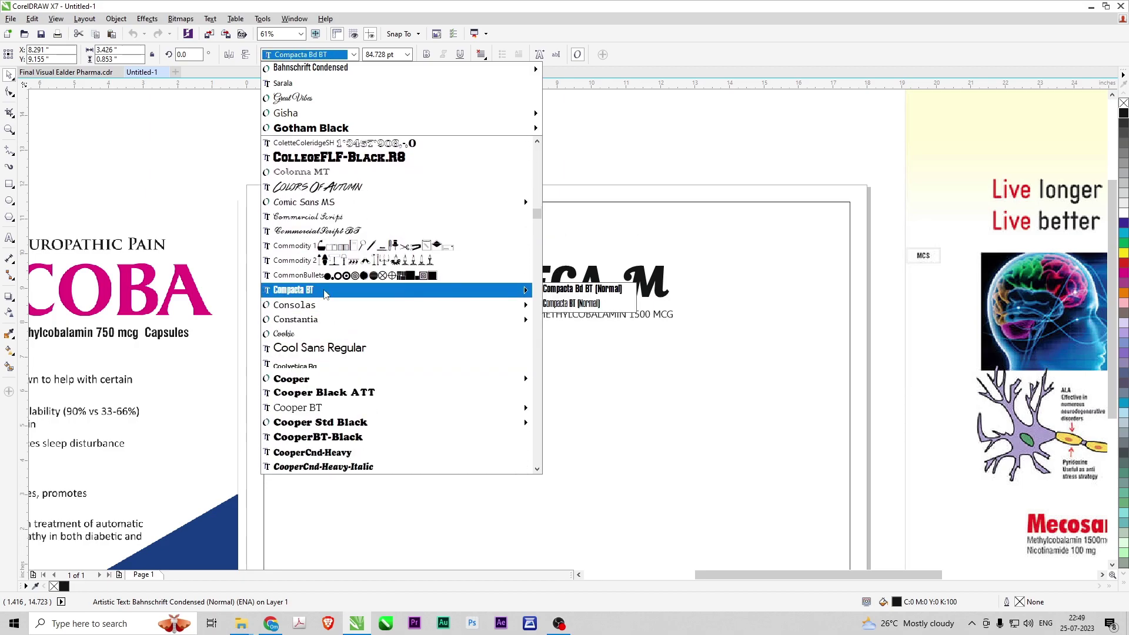
click(582, 289)
- Enlarge the title to about 8 inches wide and move it and the composition line down, with the composition just below the title
drag(596, 301, 670, 340)
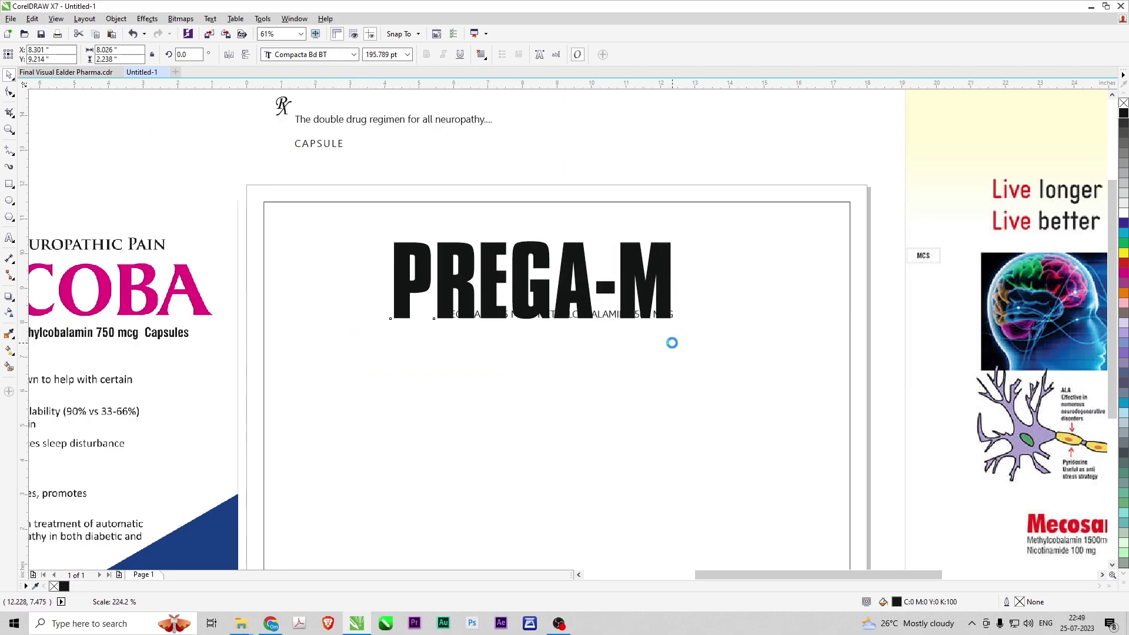
scroll(541, 349, down, 2)
key(F2)
drag(403, 292, 718, 425)
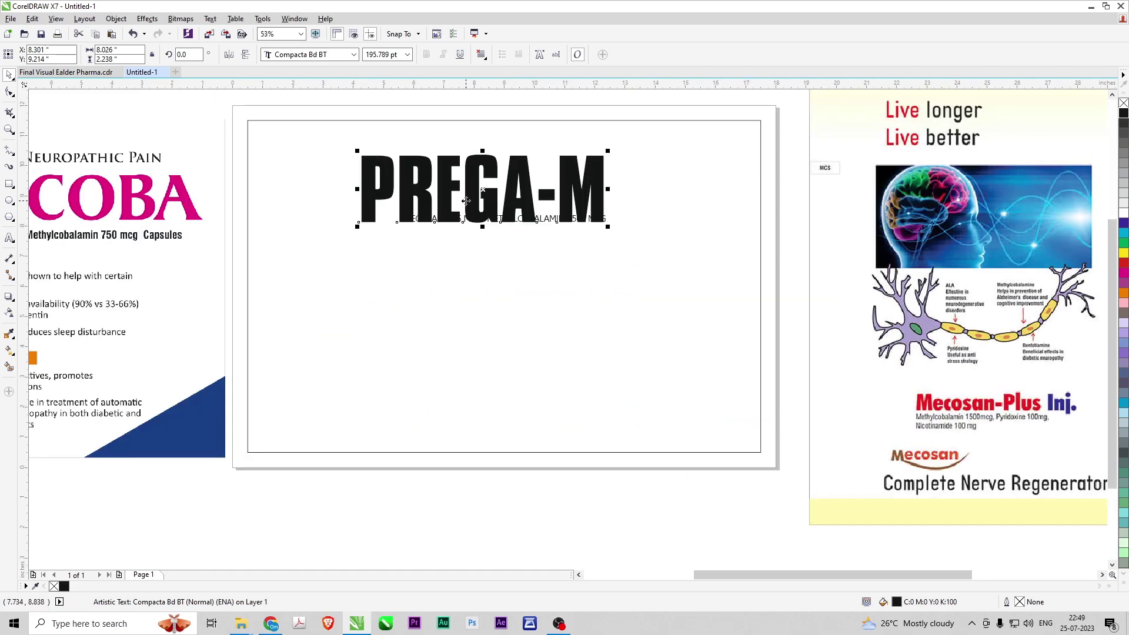
drag(466, 194, 466, 168)
shift+click(511, 219)
drag(509, 219, 511, 270)
click(842, 200)
- Change the title text to PREGABLIN-M
double_click(536, 226)
text(a)
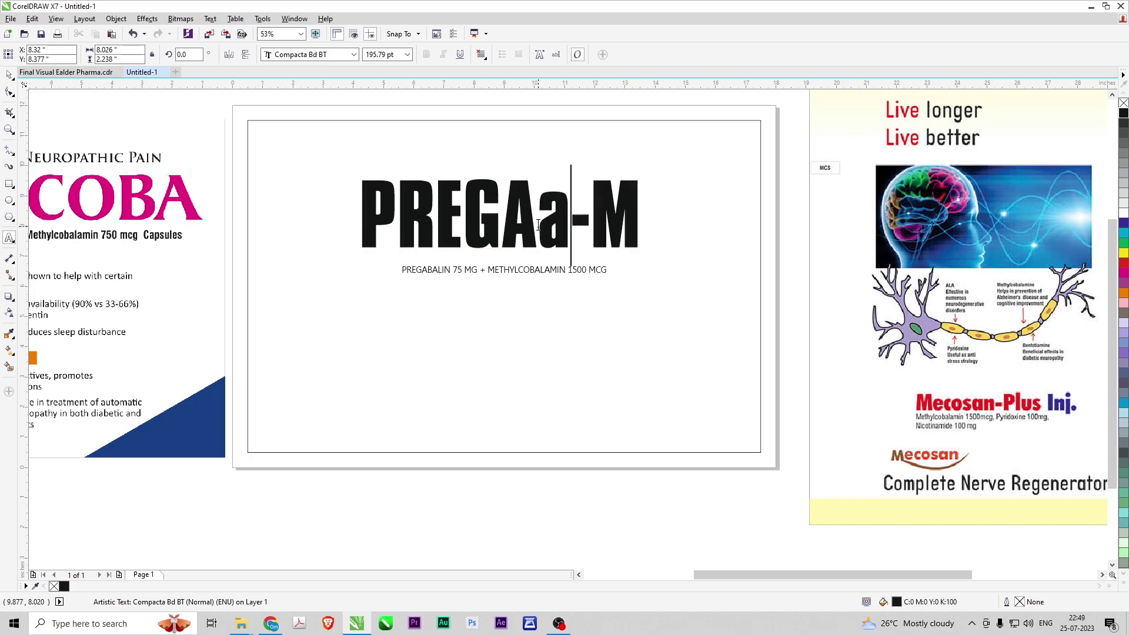
key(BackSpace)
text(A)
key(BackSpace)
text(BL)
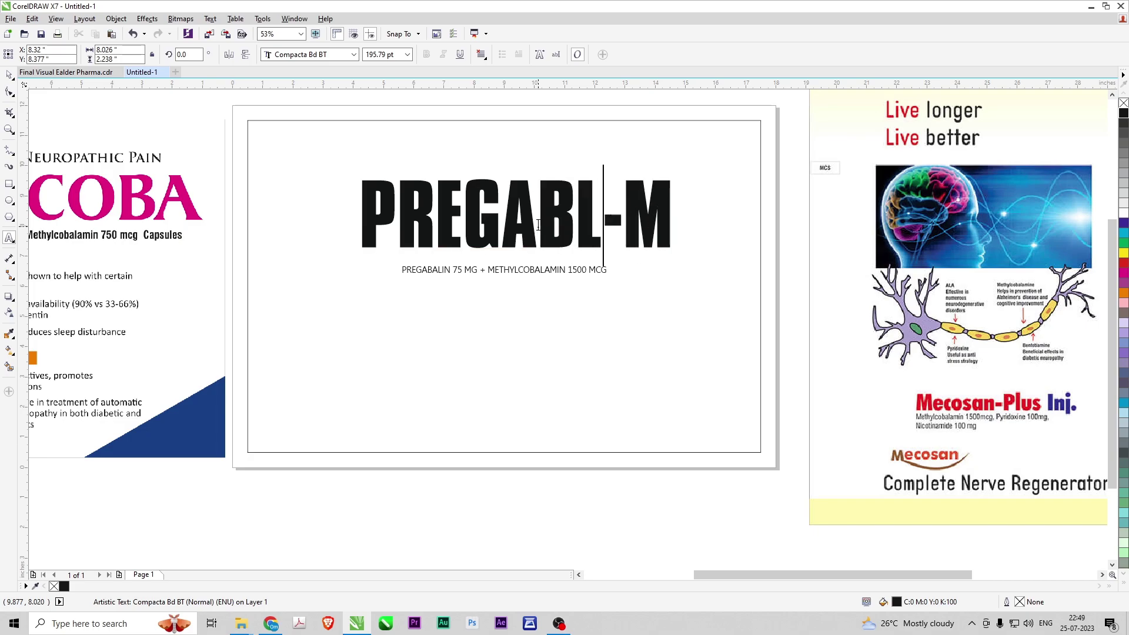
text(IN)
- Centre the PREGABLIN-M title horizontally within the border frame
key(ctrl+space)
shift+click(591, 308)
key(c)
scroll(378, 212, down, 2)
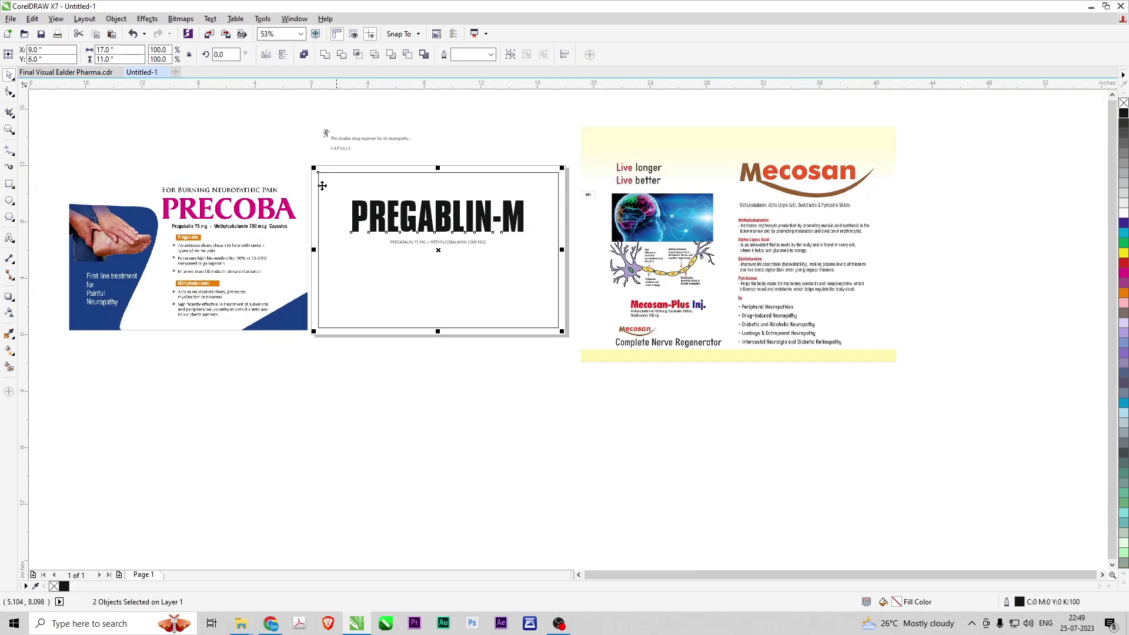
click(274, 160)
- Reduce the title to about 10.1 inches wide and raise it slightly above the composition line
scroll(402, 202, up, 3)
click(623, 285)
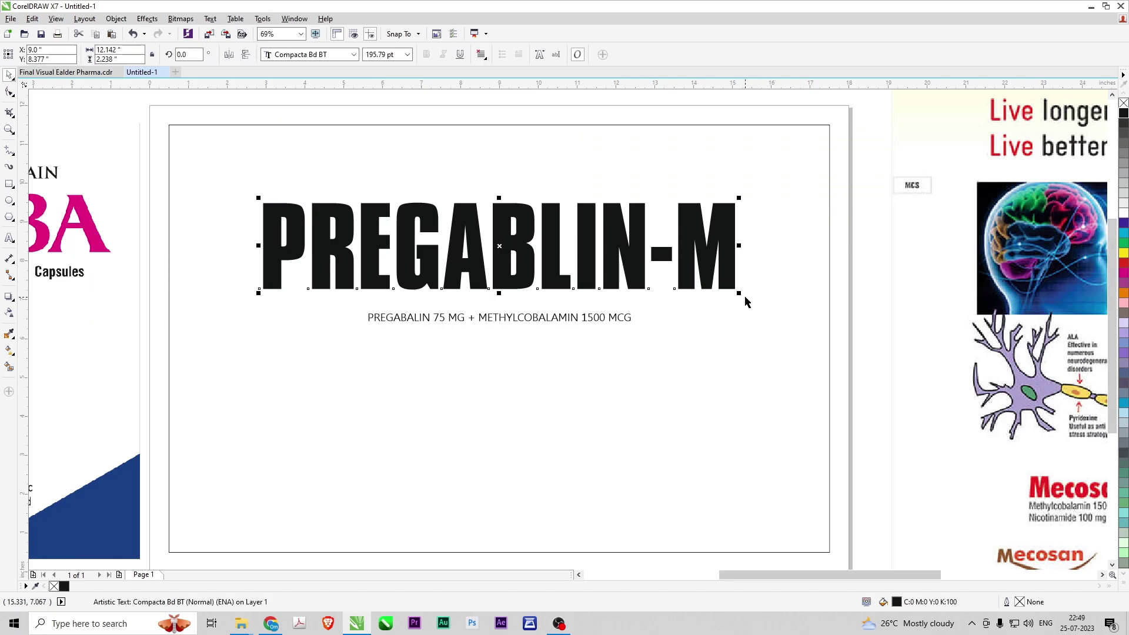
click(698, 305)
click(837, 319)
scroll(812, 317, down, 3)
drag(324, 212, 779, 479)
drag(505, 243, 505, 231)
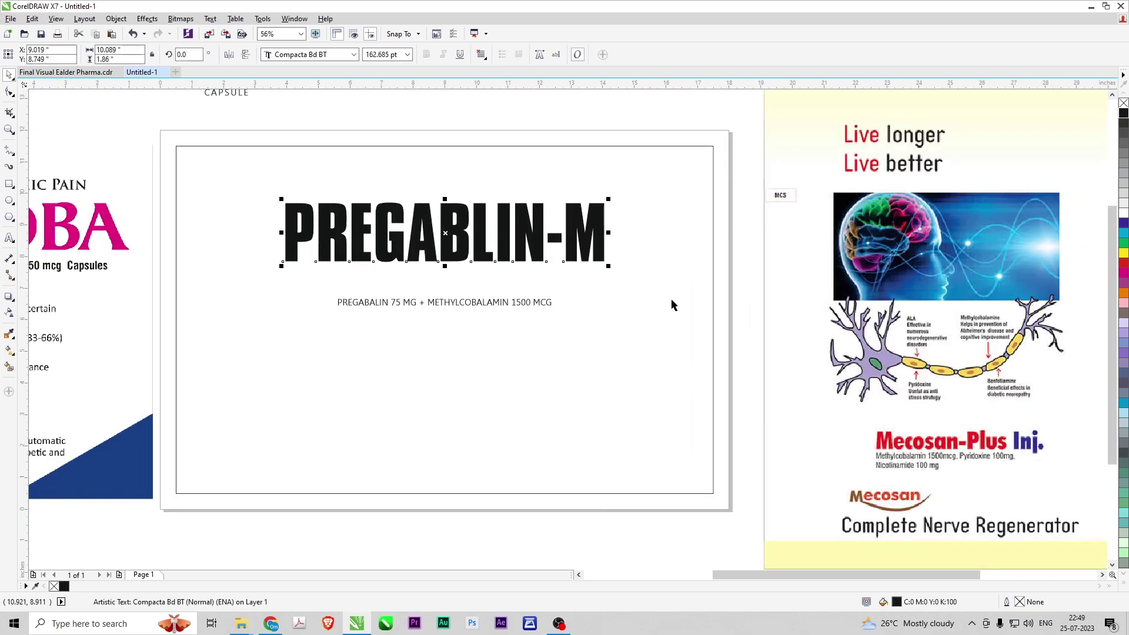
shift+click(671, 298)
click(748, 279)
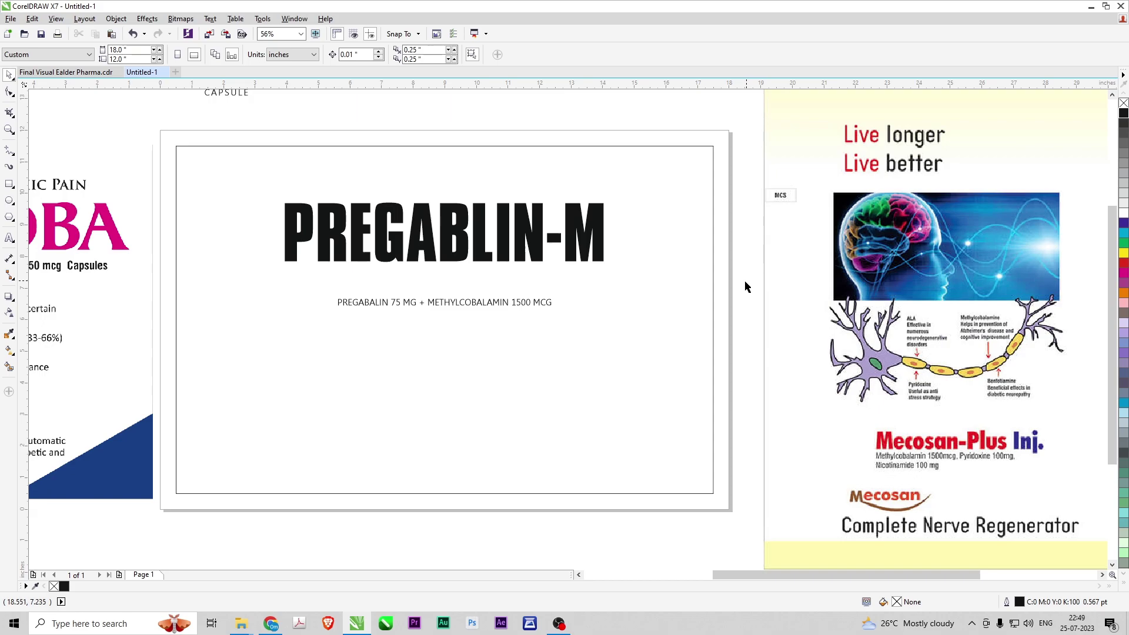
- Place the CAPSULE text under the title's M, aligned to its right edge, and enlarge it to about 1.75 inches wide
key(F3)
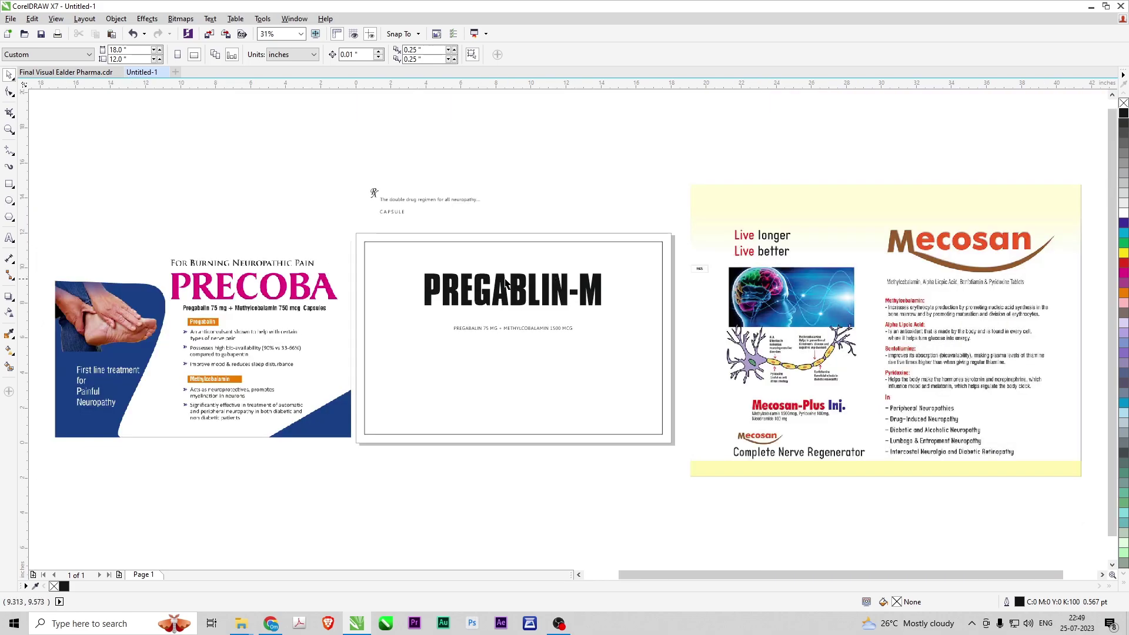
drag(399, 216, 598, 312)
scroll(640, 352, up, 4)
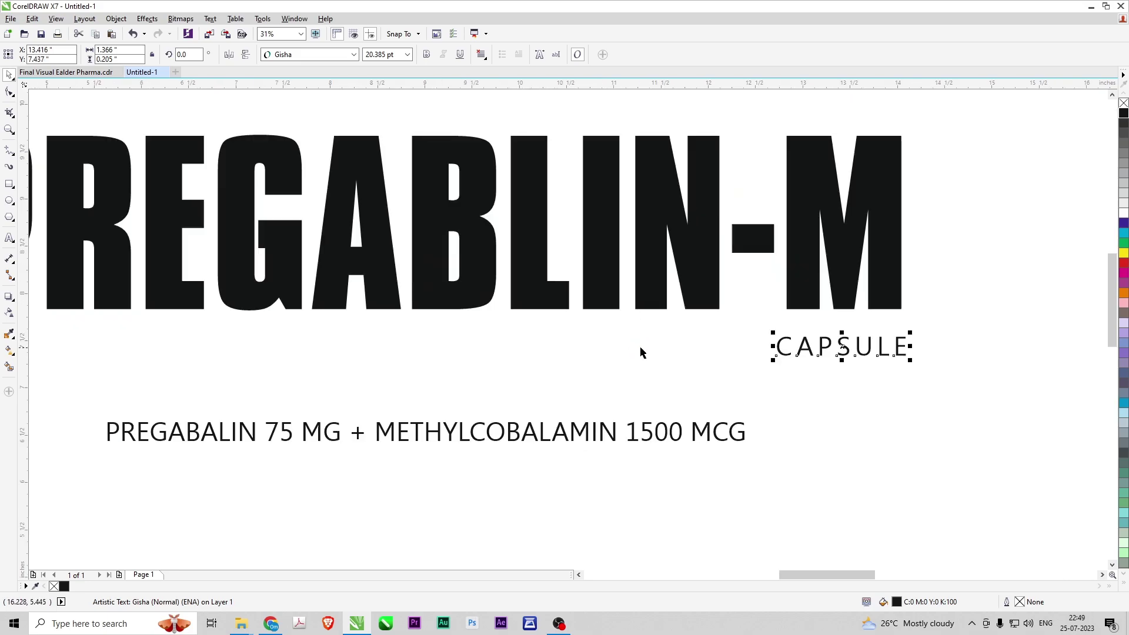
drag(842, 346, 836, 335)
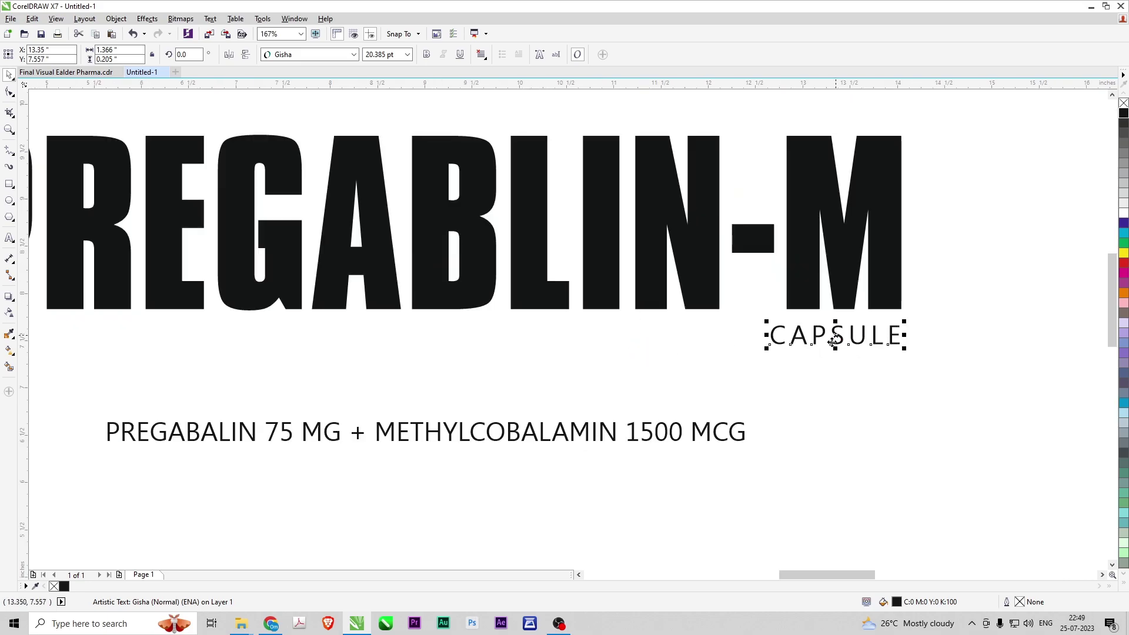
drag(766, 348, 733, 365)
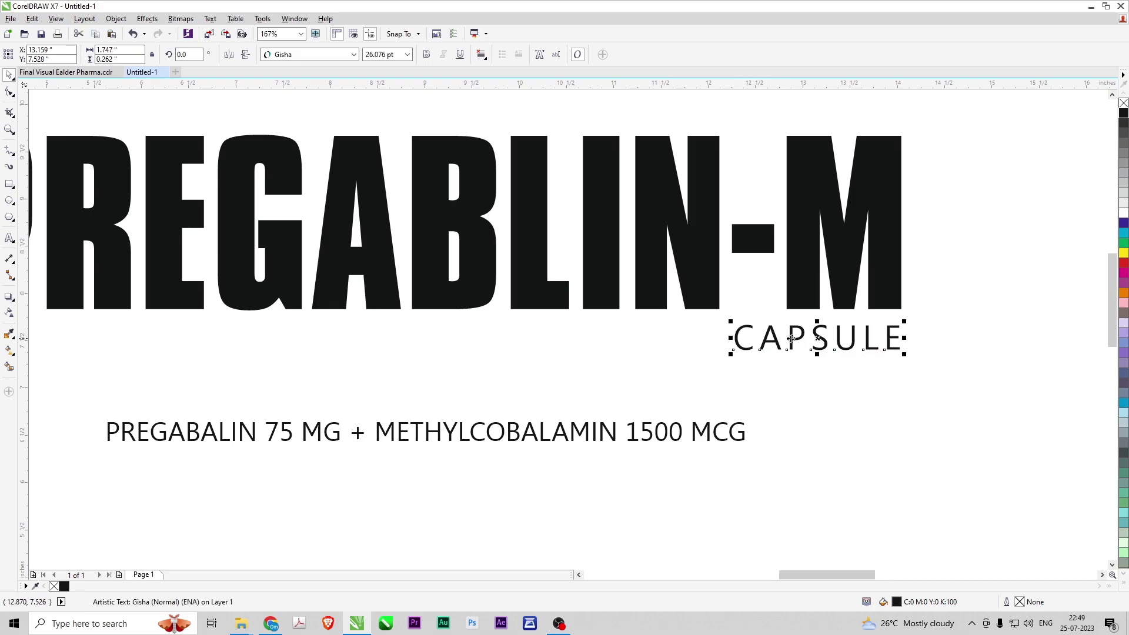
key(F4)
click(492, 210)
- Move the tagline "The double drug regimen for all neuropathy...." above the title and the Rx symbol to the title's upper-left corner
key(F2)
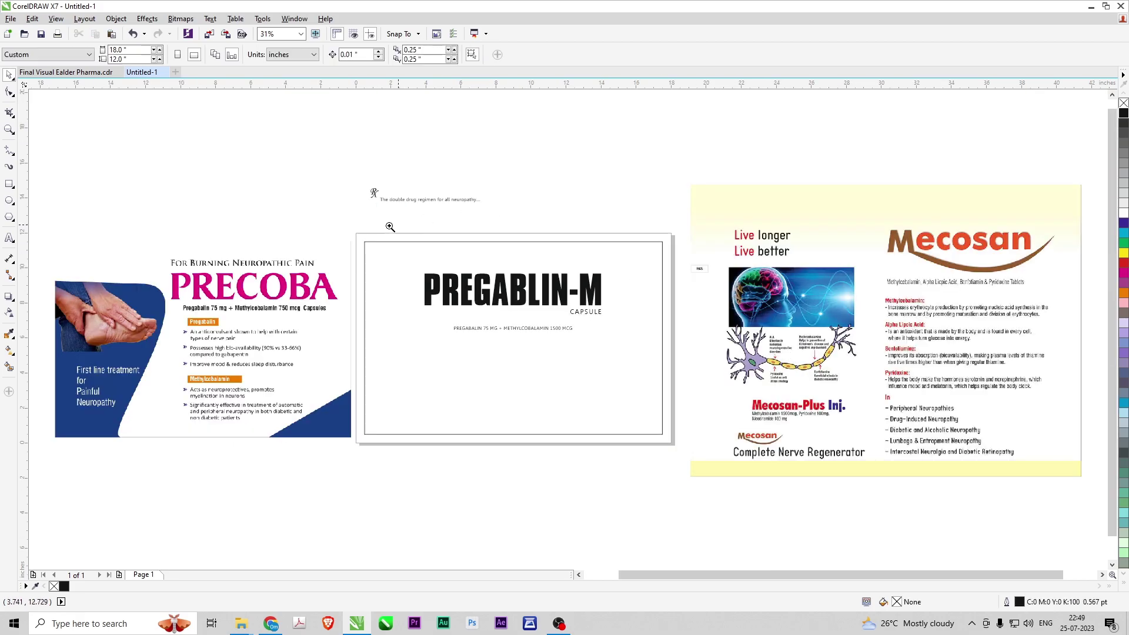
drag(306, 182, 782, 392)
drag(290, 144, 349, 284)
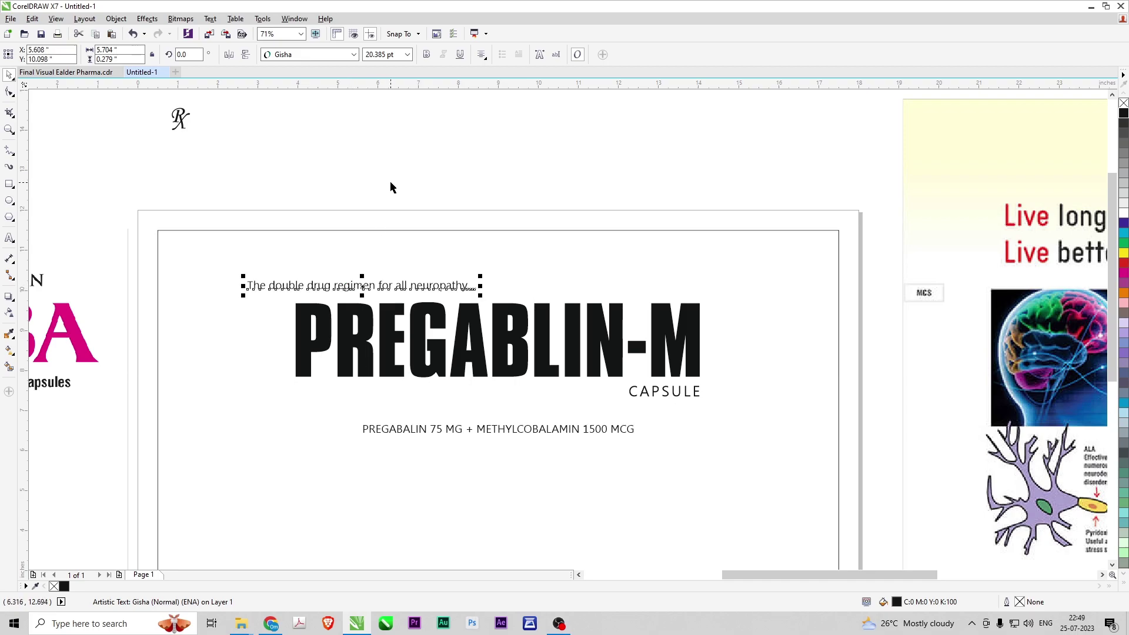
mouse_move(177, 115)
mouse_down()
mouse_move(185, 231)
mouse_move(222, 280)
mouse_move(284, 304)
mouse_up()
- Shift the title block down slightly below the tagline and nudge the Rx symbol up and left beside the P
mouse_move(259, 178)
mouse_down()
mouse_move(665, 436)
mouse_move(776, 466)
mouse_up()
drag(518, 340, 517, 352)
drag(270, 187, 322, 341)
key(Up)
key(Up)
key(Up)
key(Up)
key(Up)
key(Up)
key(Left)
key(Left)
key(Left)
key(Left)
key(Left)
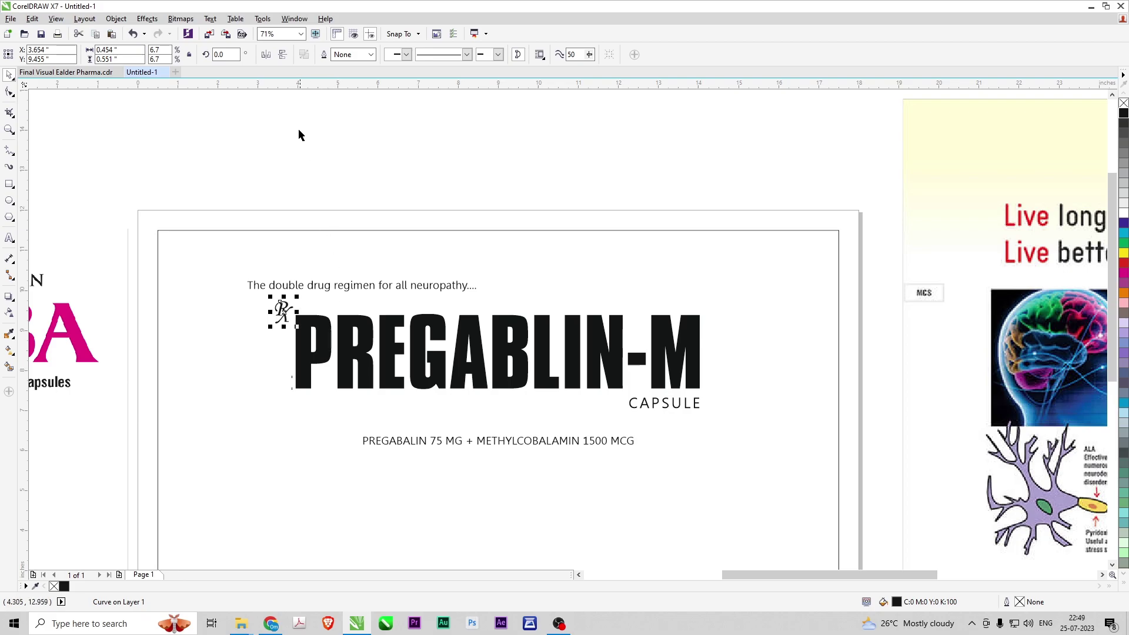
click(299, 135)
- Group the Rx symbol, title, CAPSULE and composition text, and centre the group horizontally within the border frame
drag(262, 159, 773, 482)
key(ctrl+g)
shift+click(773, 482)
key(c)
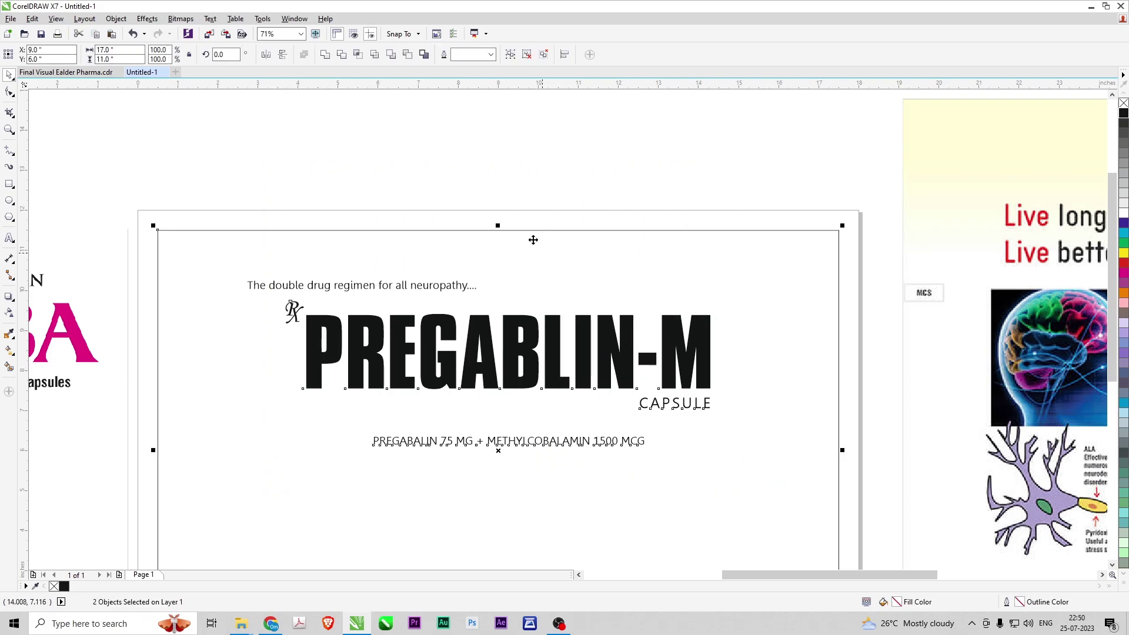
click(517, 194)
- Enlarge the tagline to about 8 inches wide and place it above the title near the frame's upper-left corner
scroll(546, 231, down, 4)
scroll(498, 254, up, 3)
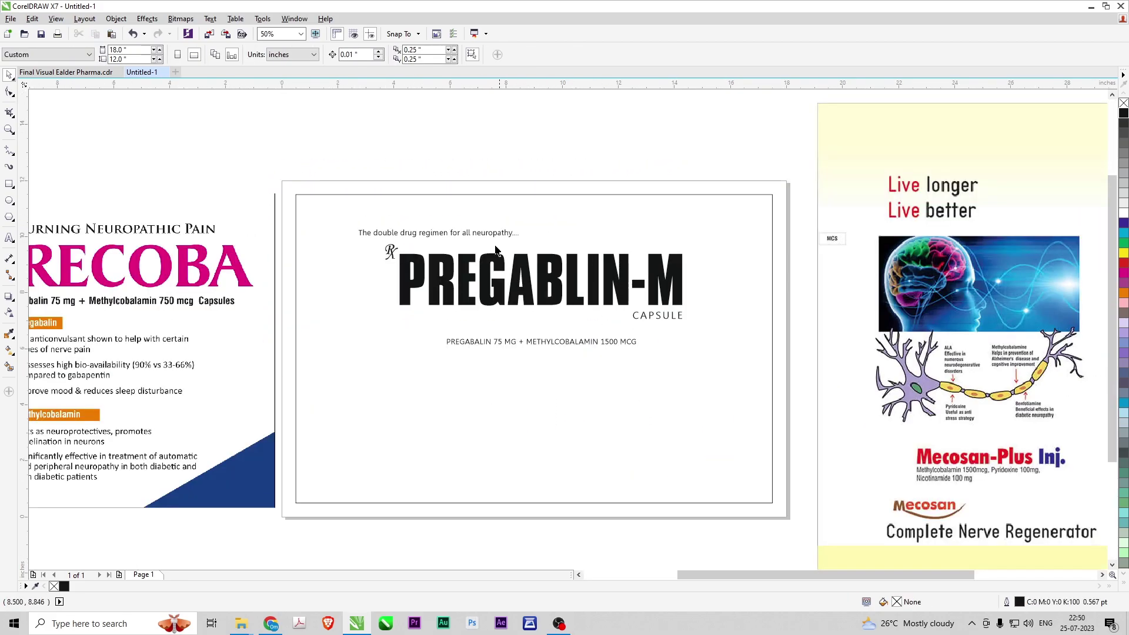
click(482, 234)
drag(523, 242, 501, 224)
drag(809, 377, 373, 234)
drag(449, 266, 449, 259)
click(551, 136)
scroll(520, 198, down, 2)
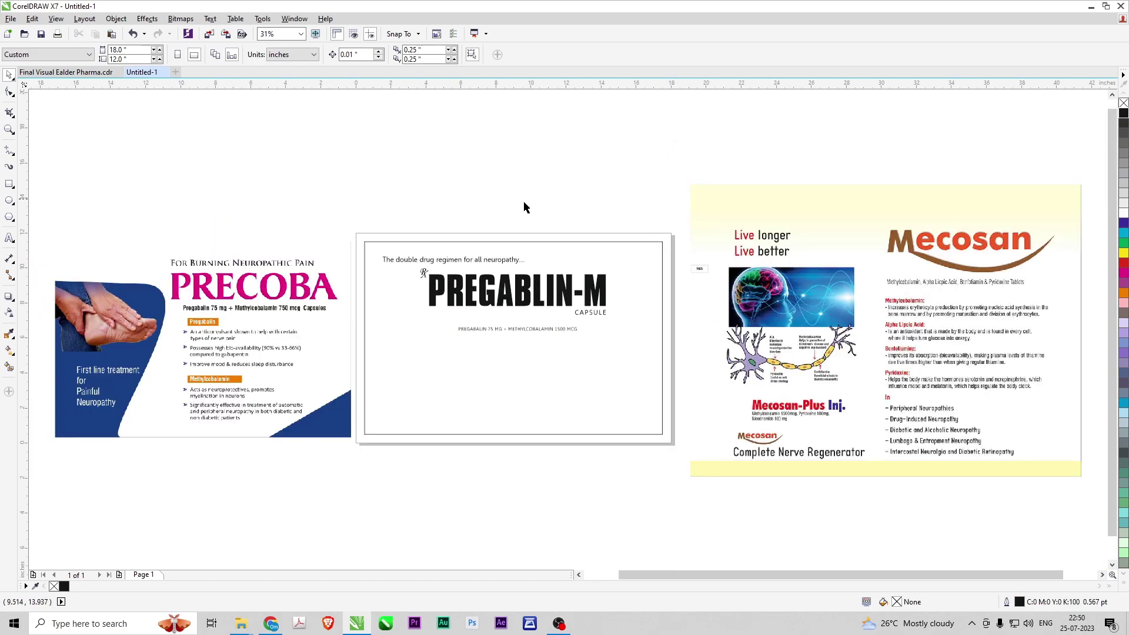
- Ungroup the PREGABLIN-M title block into its separate objects
click(180, 346)
scroll(615, 276, up, 3)
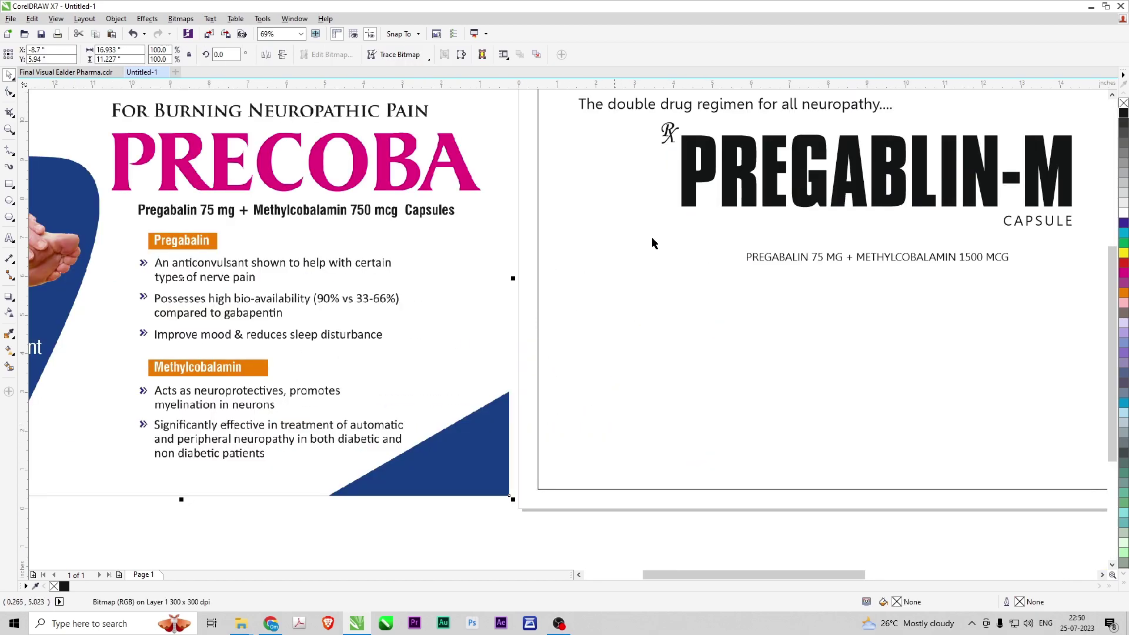
click(845, 261)
key(ctrl+u)
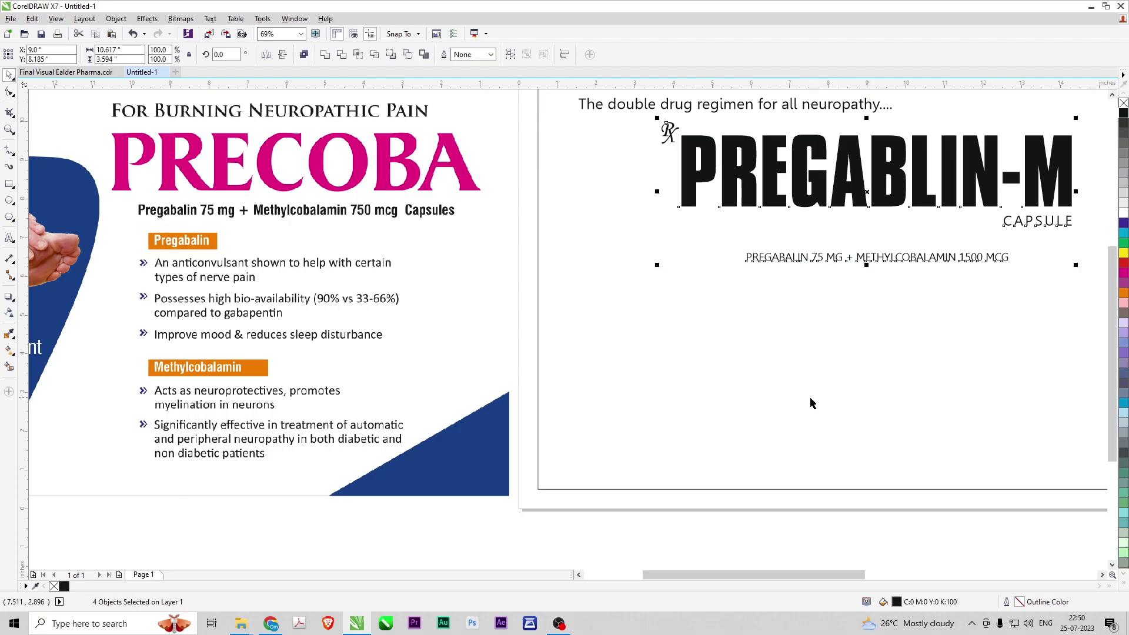
click(832, 406)
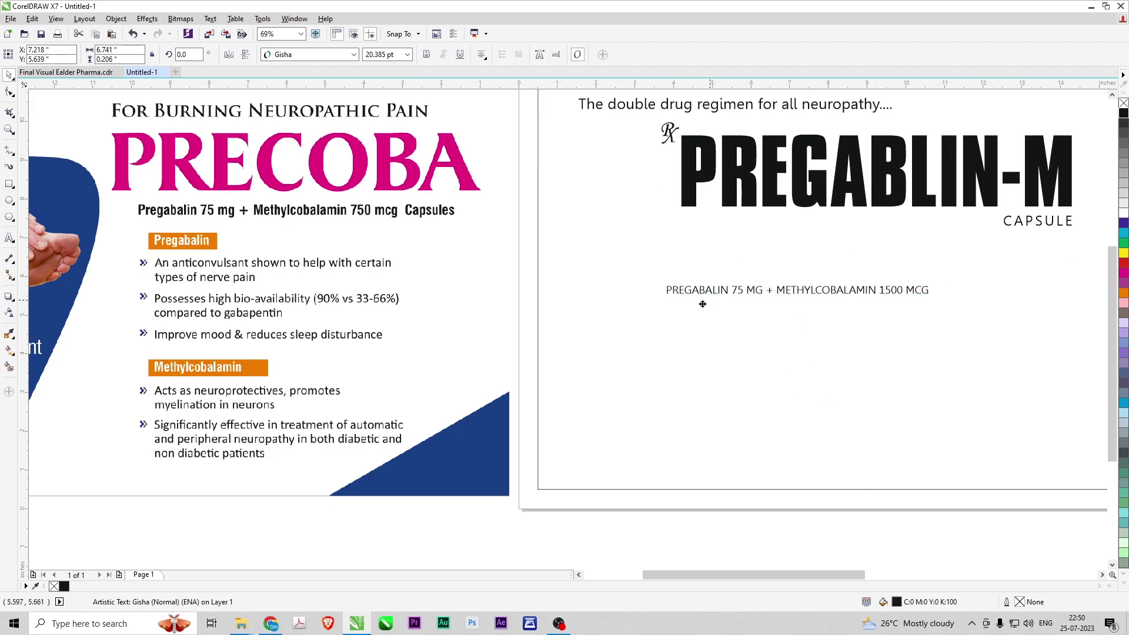
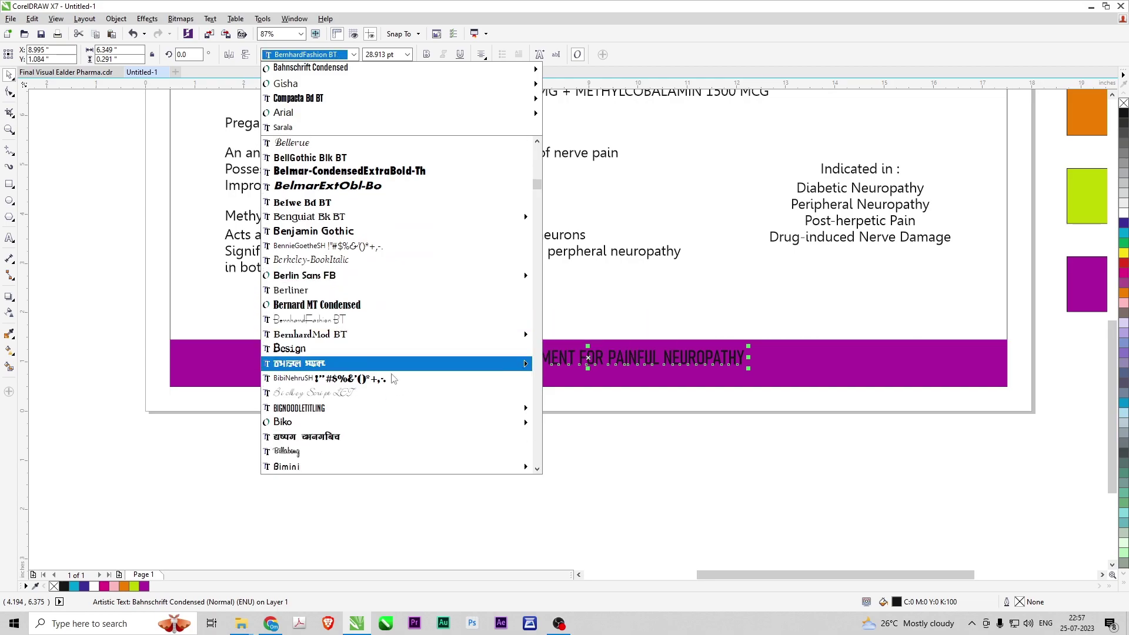
- Set the footer line FIRST LINE TREATMENT FOR PAINFUL NEUROPATHY in bold Bookman Old Style and colour it white
scroll(427, 376, down, 2)
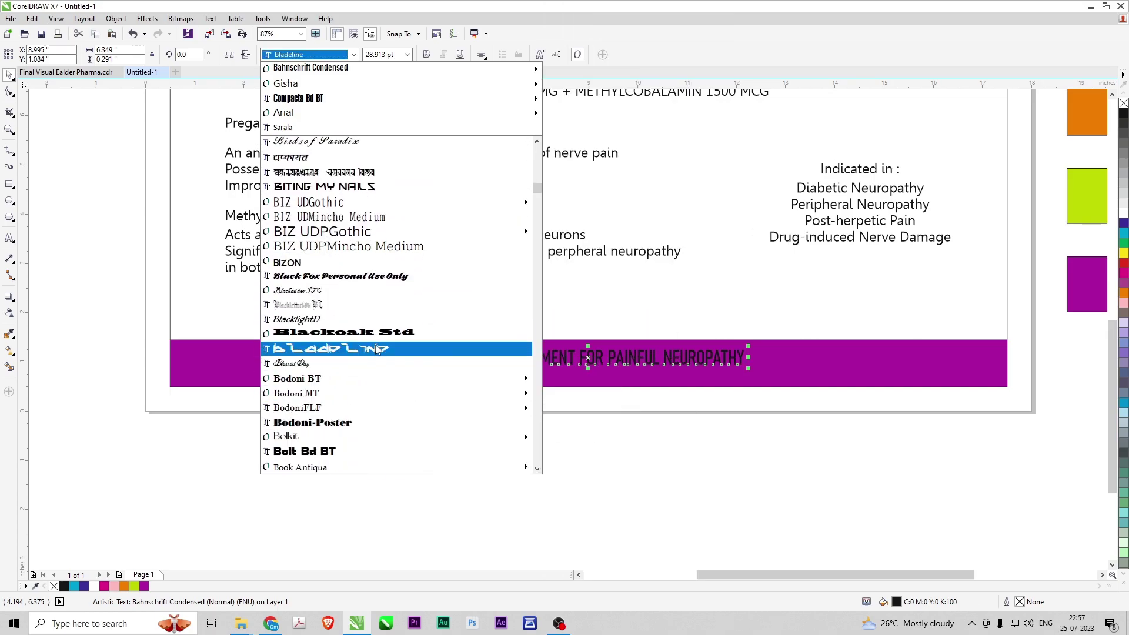
scroll(347, 319, down, 5)
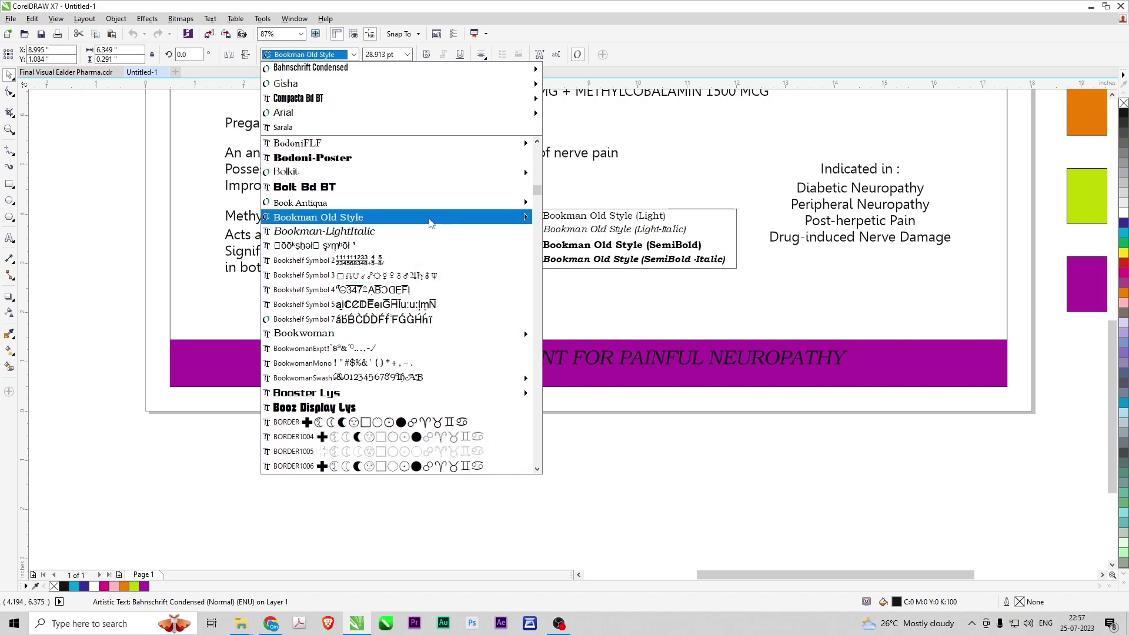
mouse_move(518, 203)
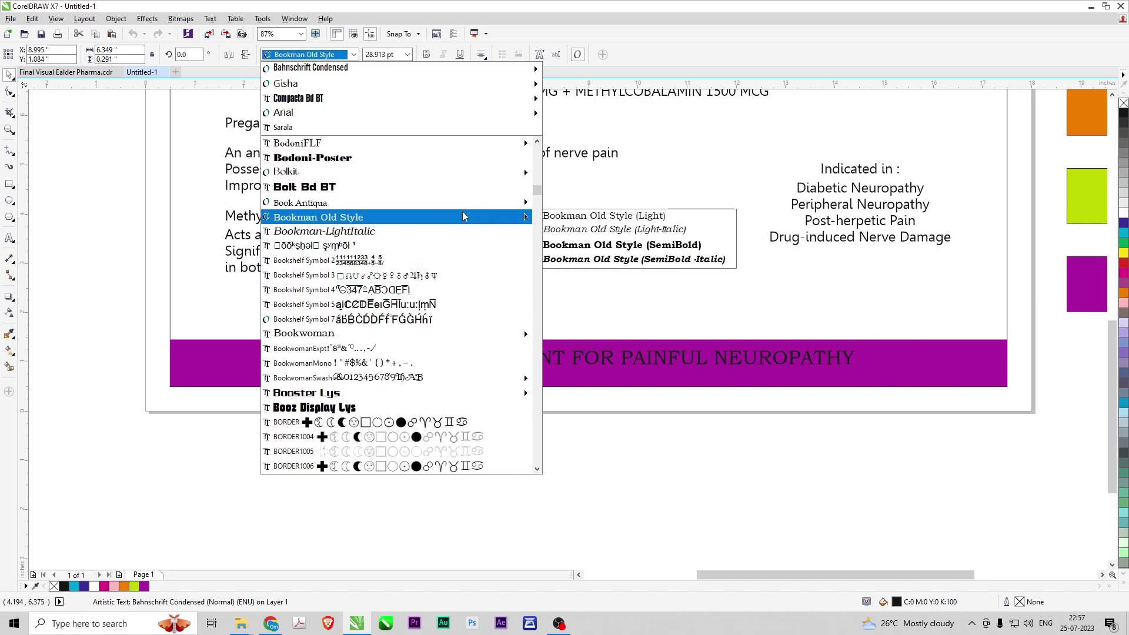
click(588, 216)
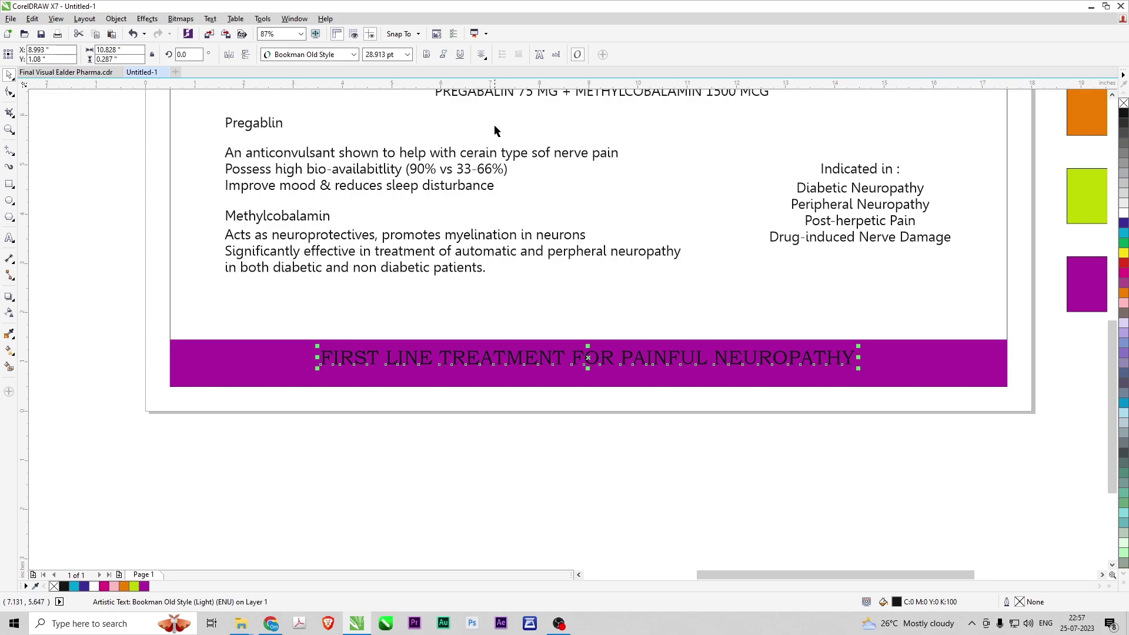
click(427, 55)
click(1122, 213)
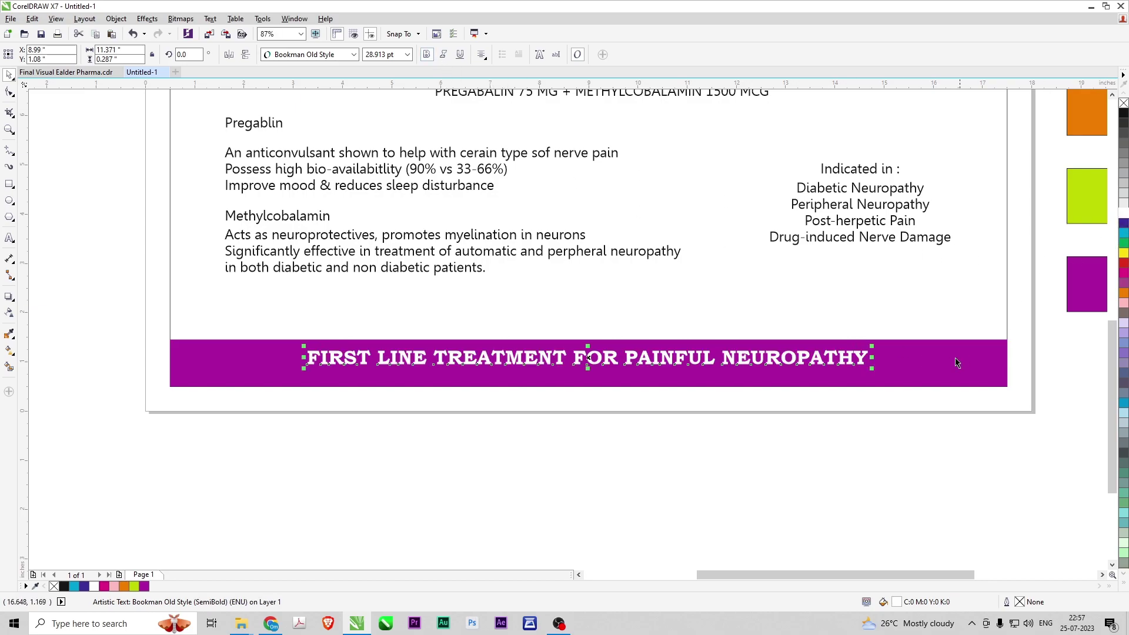
click(934, 369)
click(833, 430)
scroll(817, 426, down, 4)
key(F4)
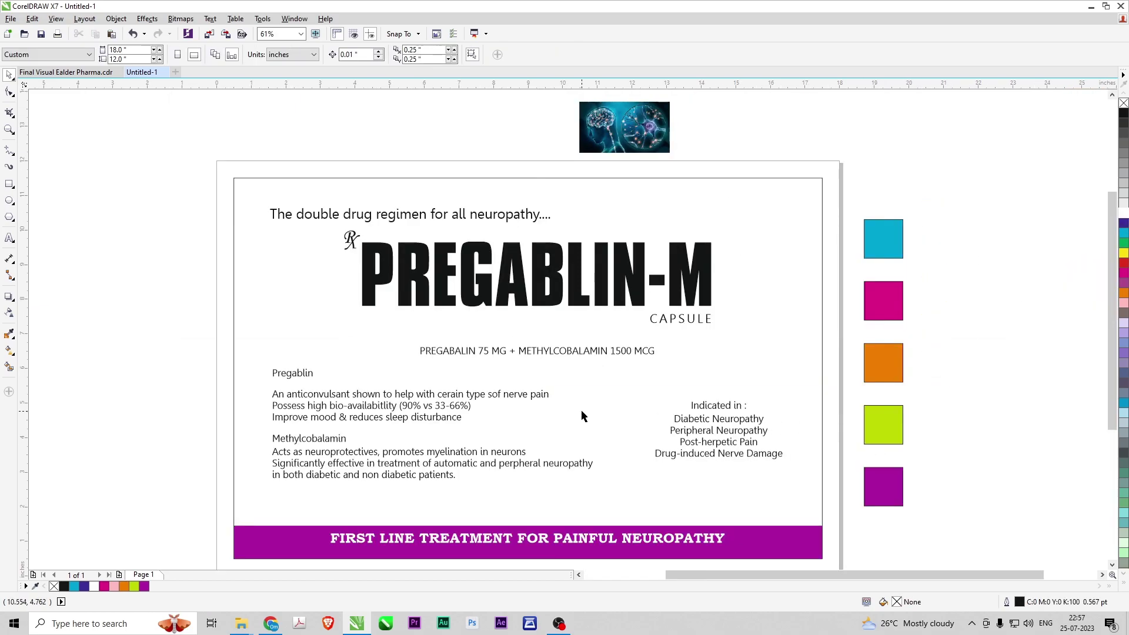
scroll(534, 379, down, 2)
key(F2)
drag(299, 252, 779, 479)
click(612, 279)
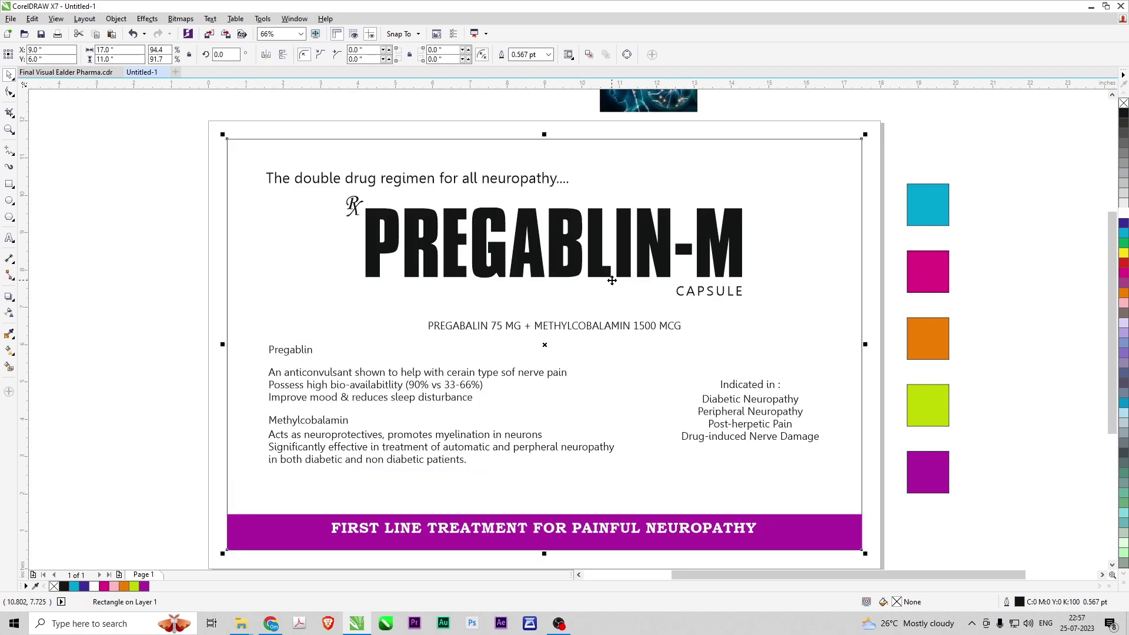
click(601, 246)
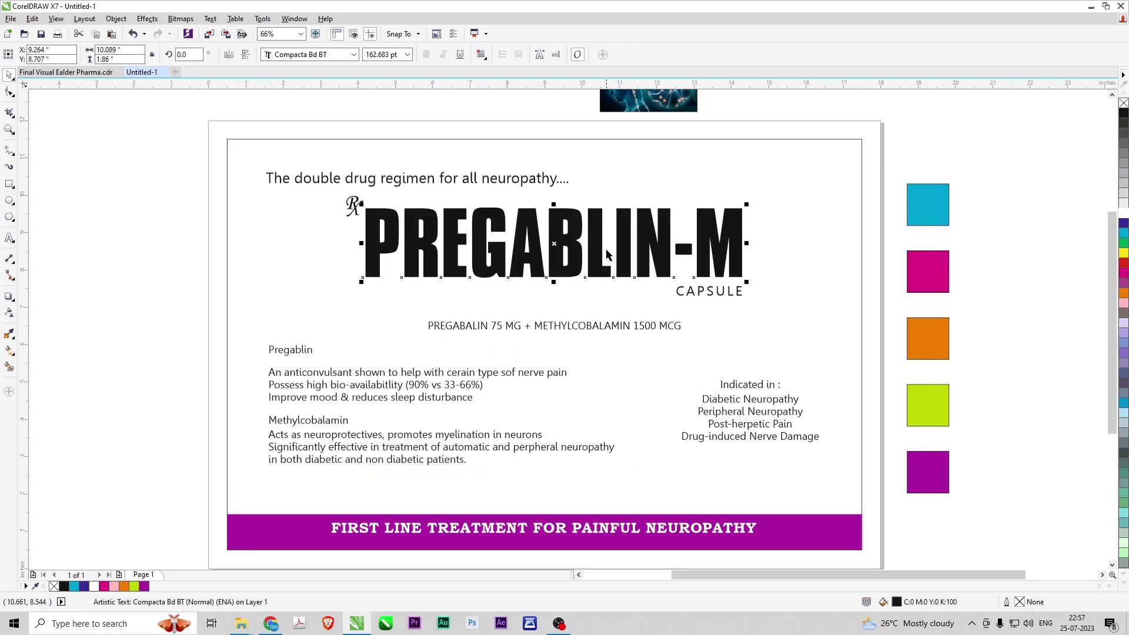
key(ctrl+k)
shift+click(454, 218)
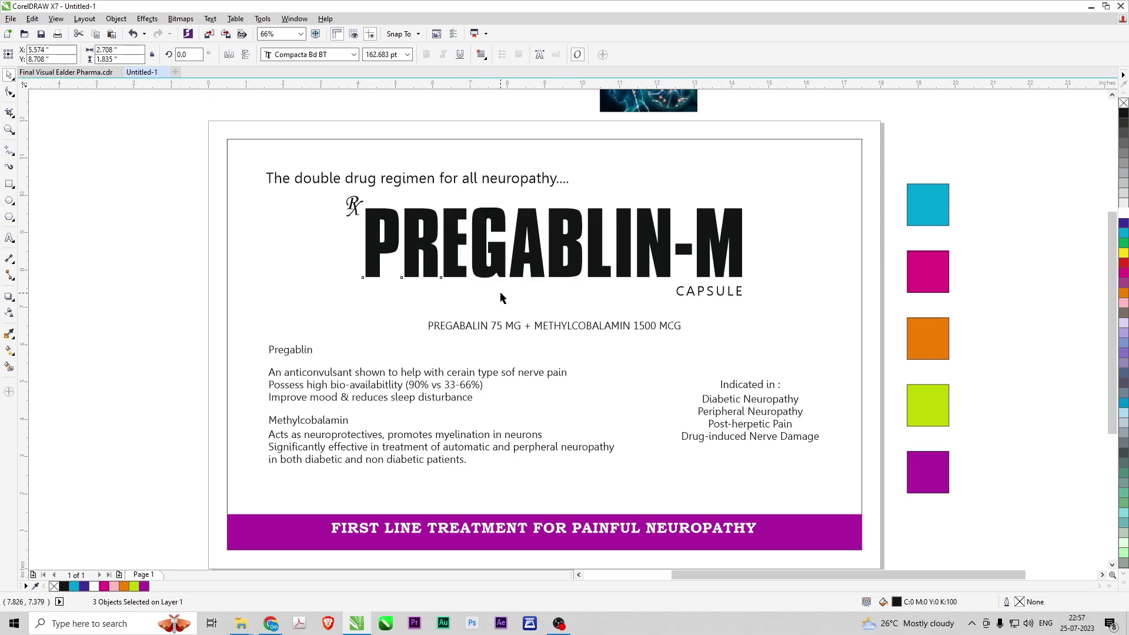
key(ctrl+z)
- Edit the product title, replacing BLIN with METH so it reads PREGAMETH-M
double_click(518, 242)
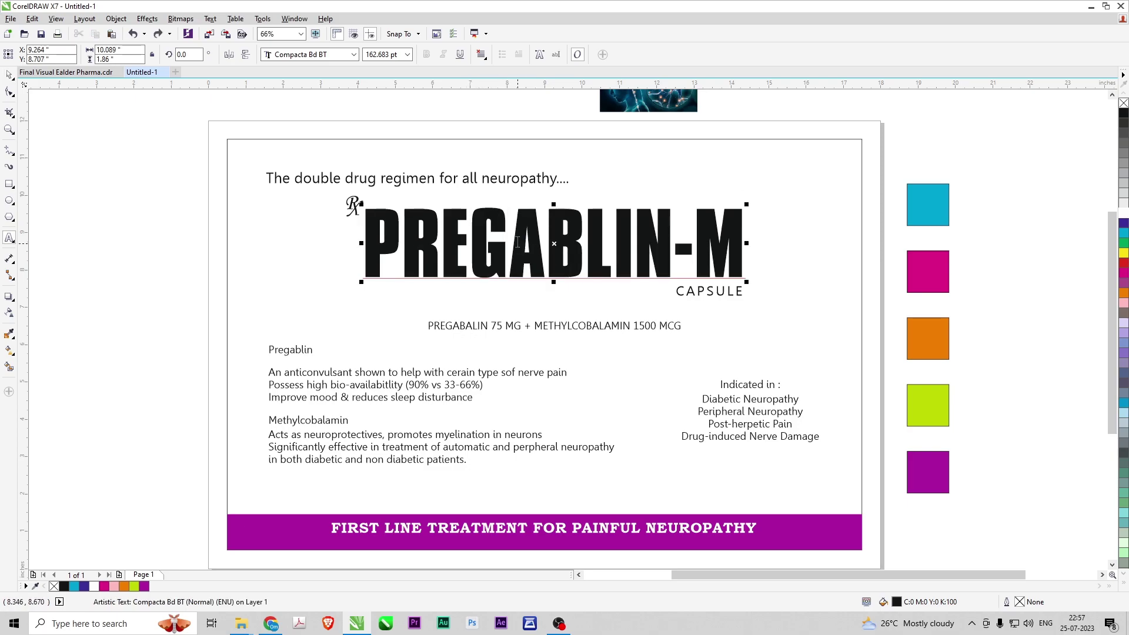
key(Left)
key(shift+End)
key(shift+Left)
key(shift+Left)
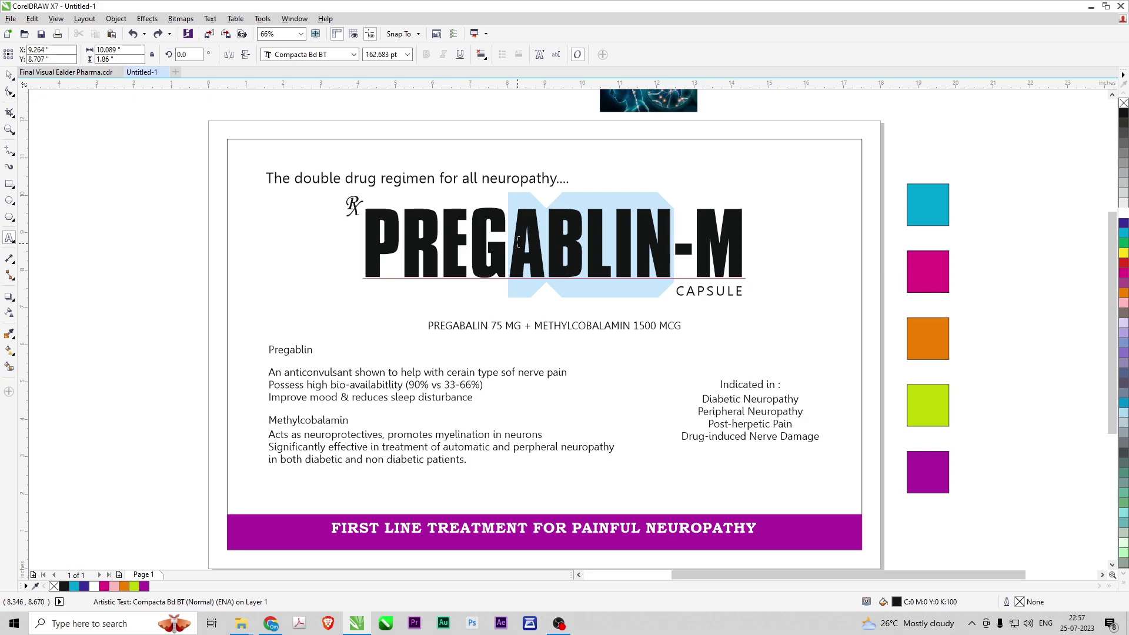
key(Left)
key(Right)
key(Right)
key(Right)
key(Left)
key(shift+Right)
key(shift+Right)
key(shift+Right)
key(shift+Right)
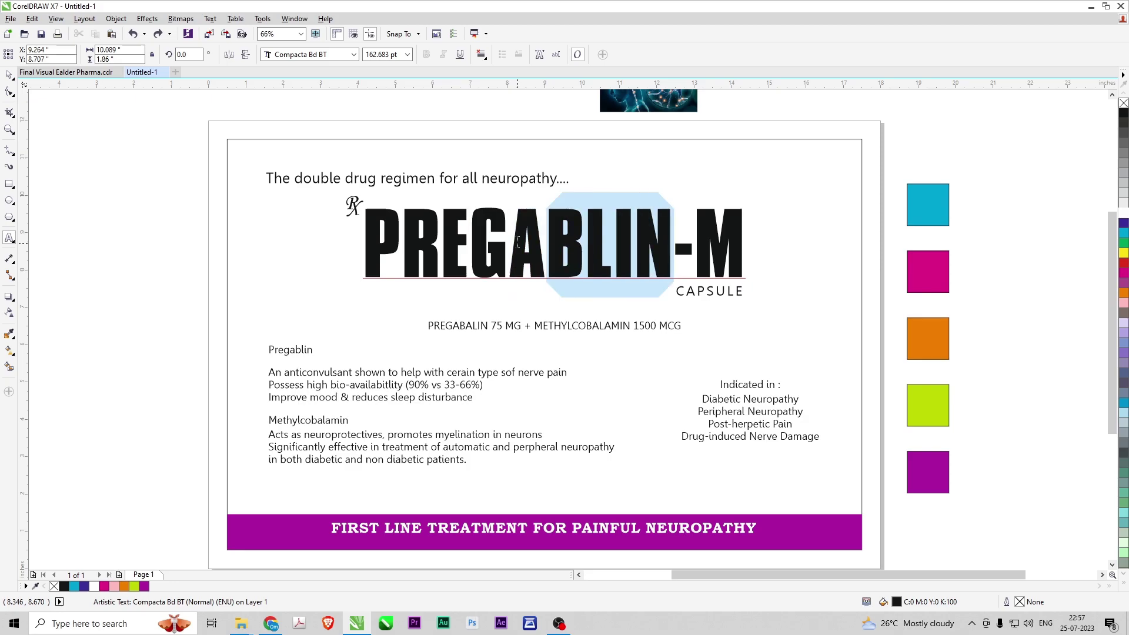
text(met)
key(BackSpace)
key(BackSpace)
key(BackSpace)
text(METH)
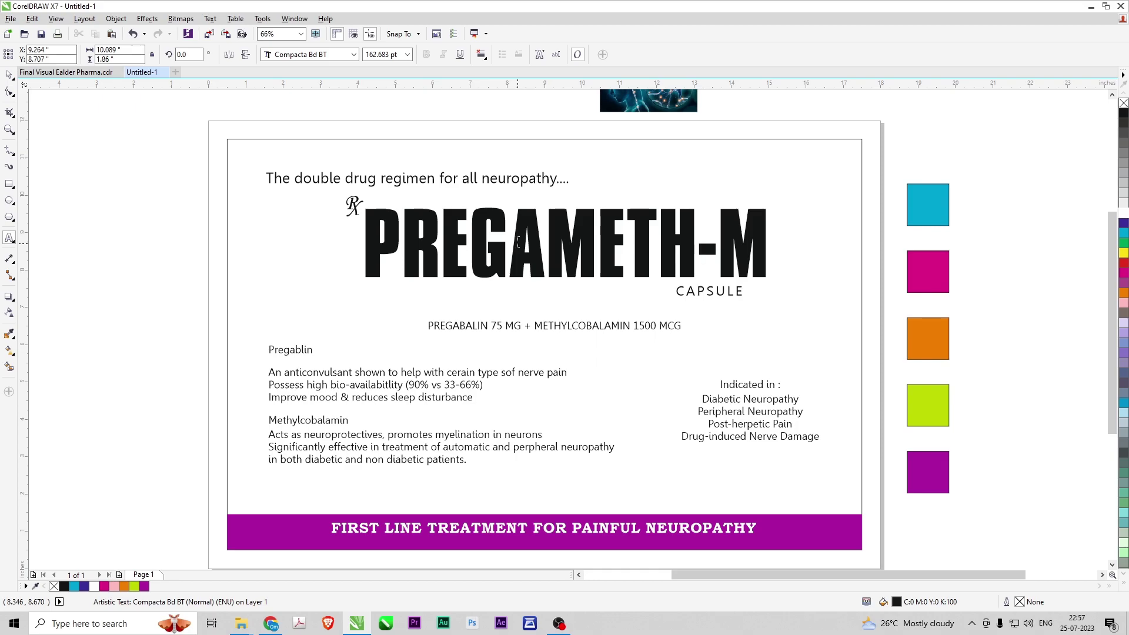
key(ctrl+space)
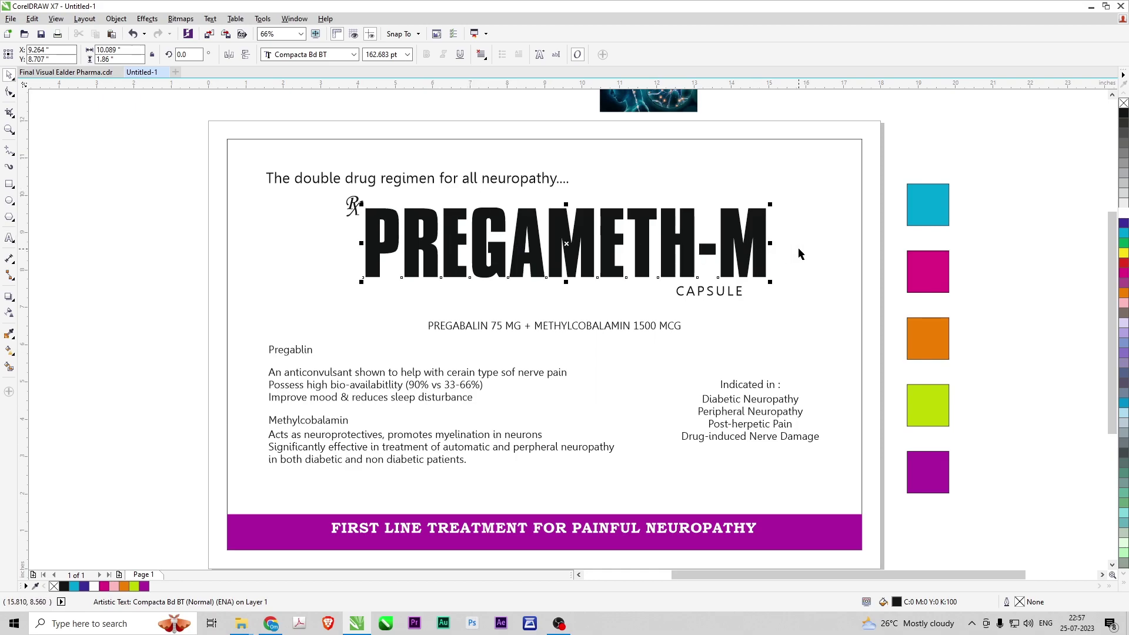
- Break the PREGAMETH-M title apart into letters and fill the PREGA letters with the document's purple
shift+click(435, 225)
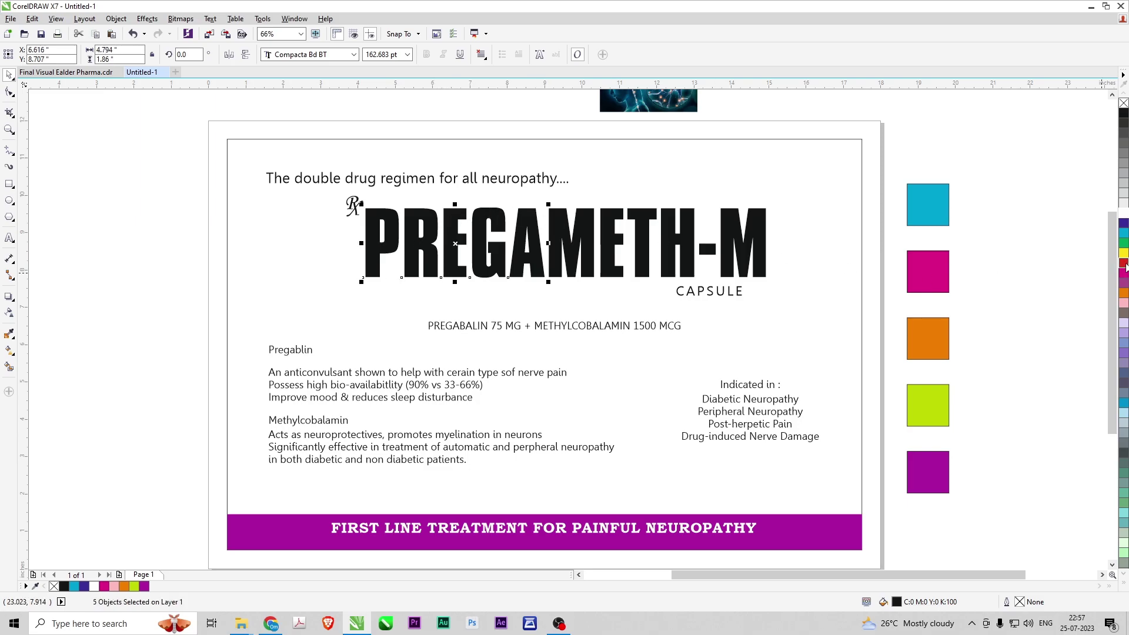
click(134, 585)
key(Escape)
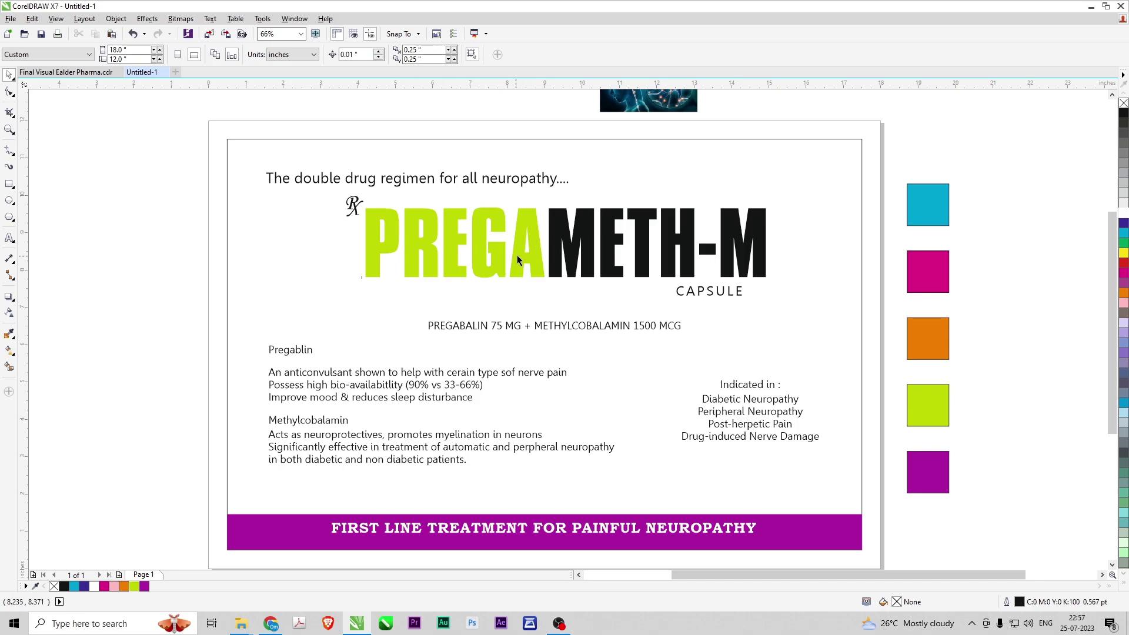
click(516, 255)
shift+click(503, 235)
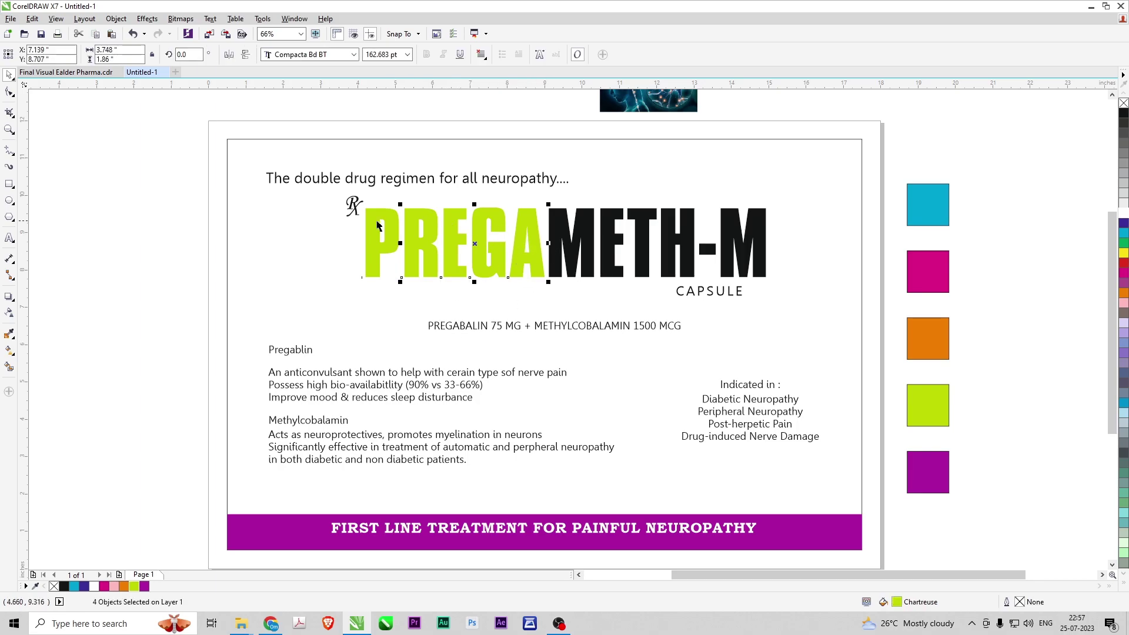
click(144, 586)
click(86, 408)
- Fill the METH-M letters of the title with a deeper green, C56 M1 Y100 K8
click(575, 246)
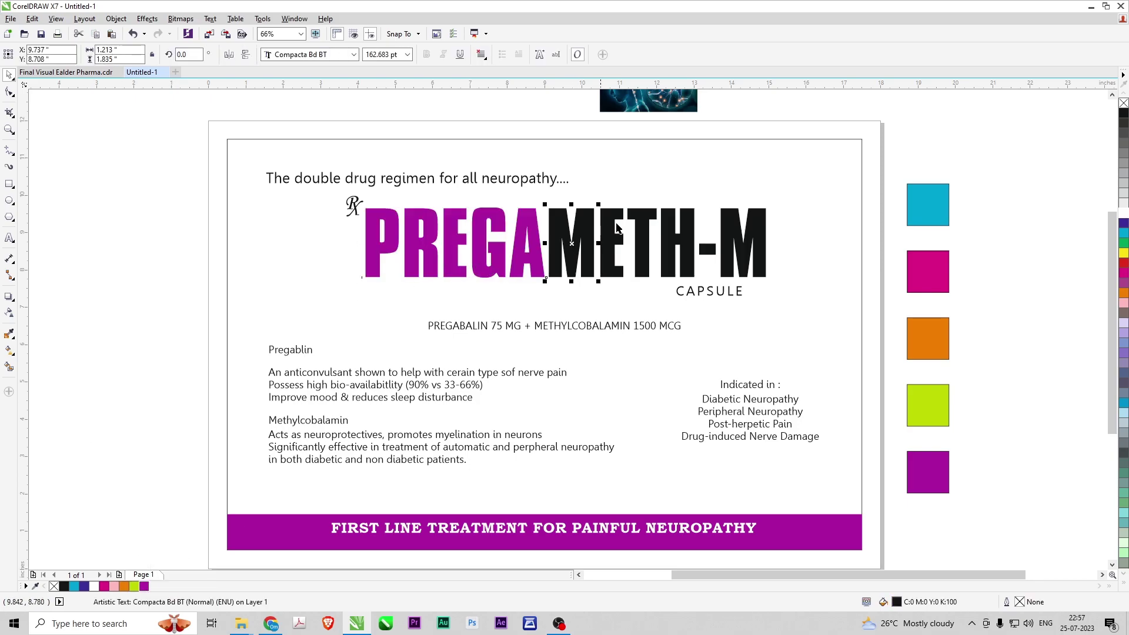
shift+click(619, 226)
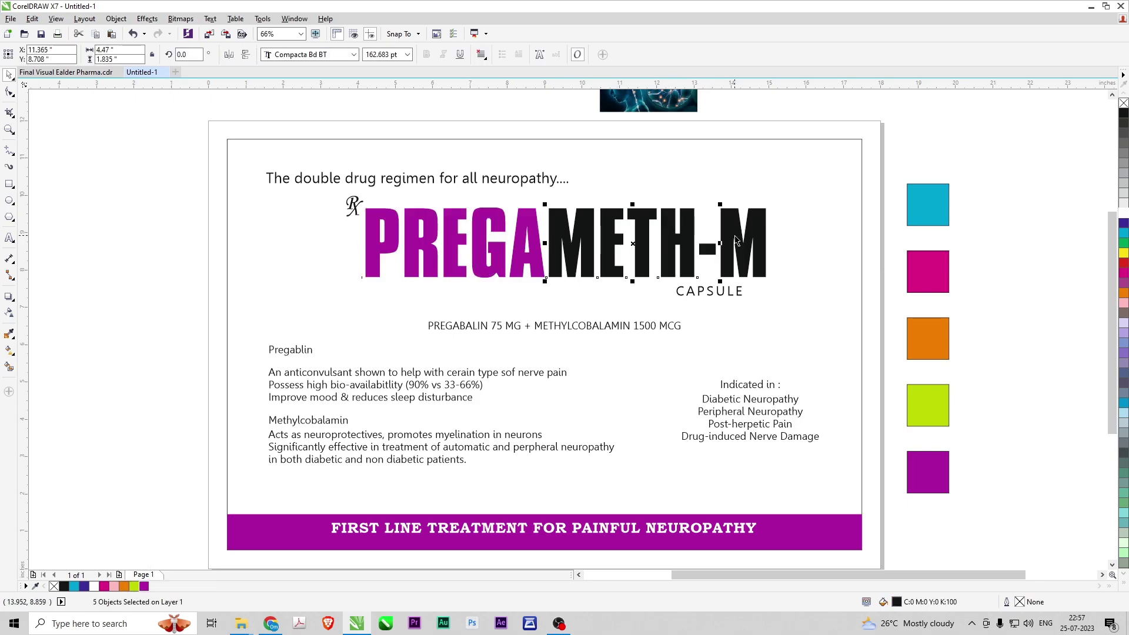
click(134, 586)
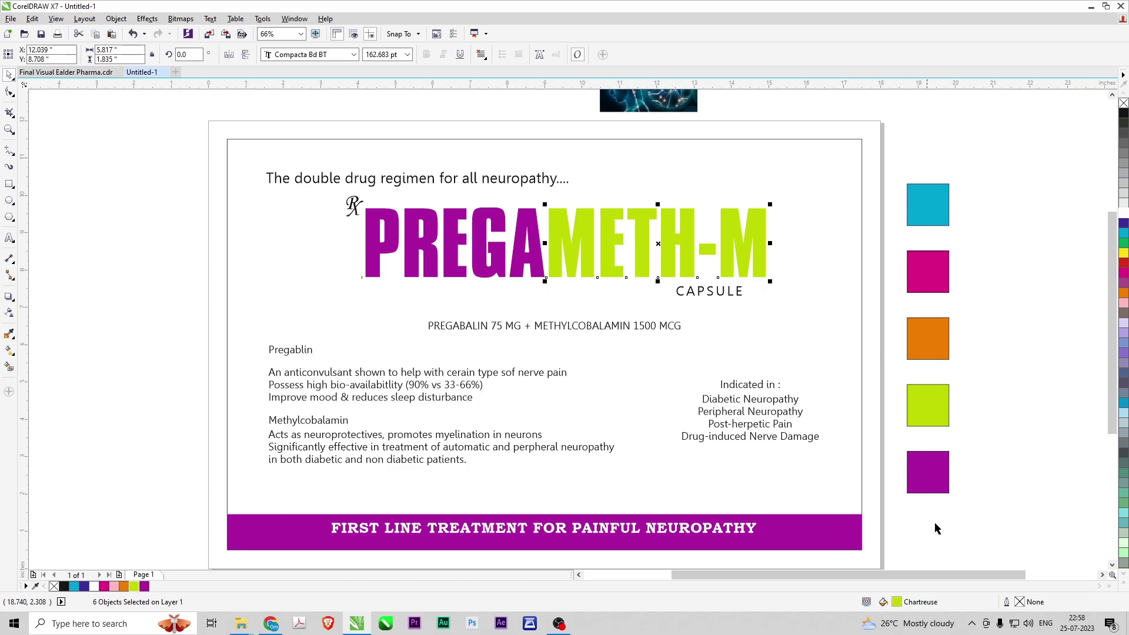
double_click(896, 601)
click(786, 160)
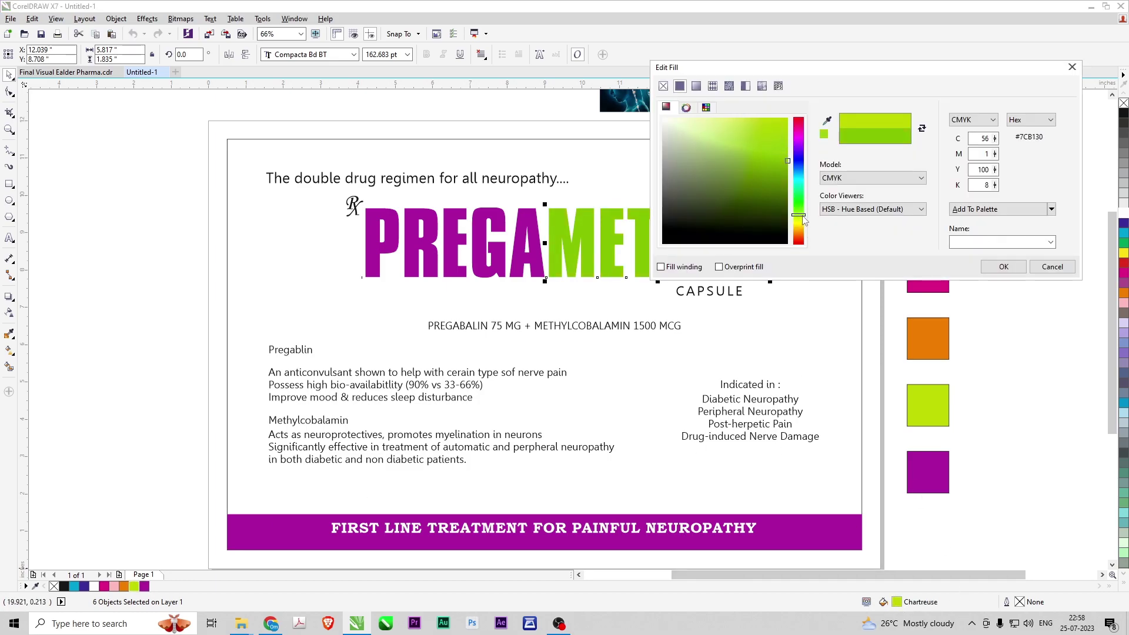
click(1003, 268)
click(998, 274)
- Recolour the footer band with the cyan sampled from the swatch beside the page
key(F4)
scroll(899, 253, down, 1)
key(F4)
scroll(615, 238, down, 1)
key(F2)
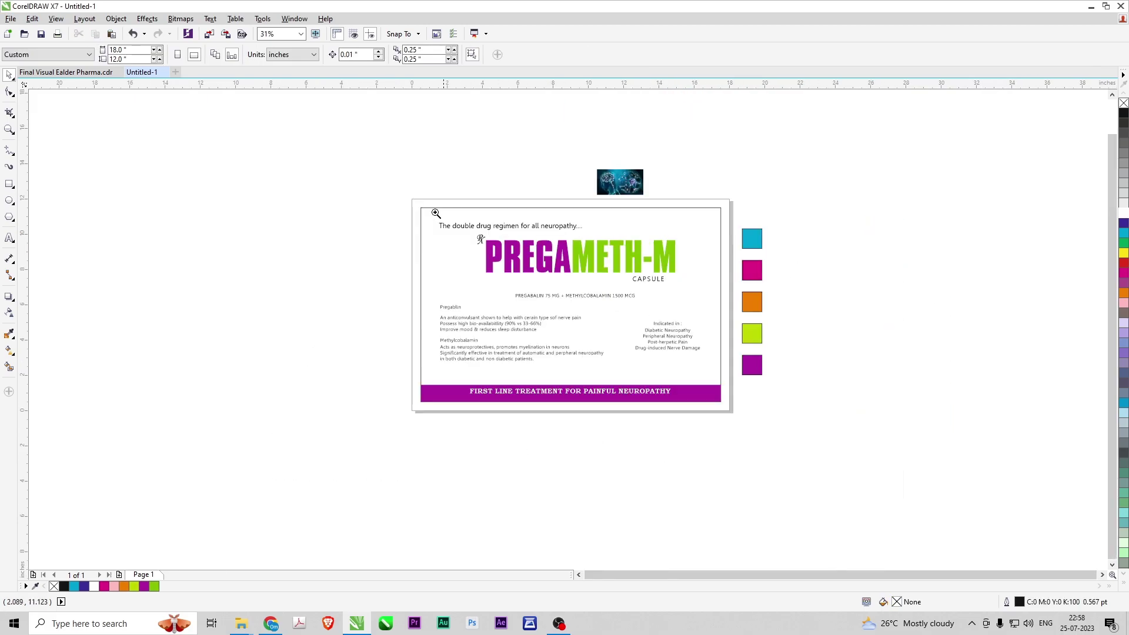
drag(340, 183, 885, 429)
click(698, 485)
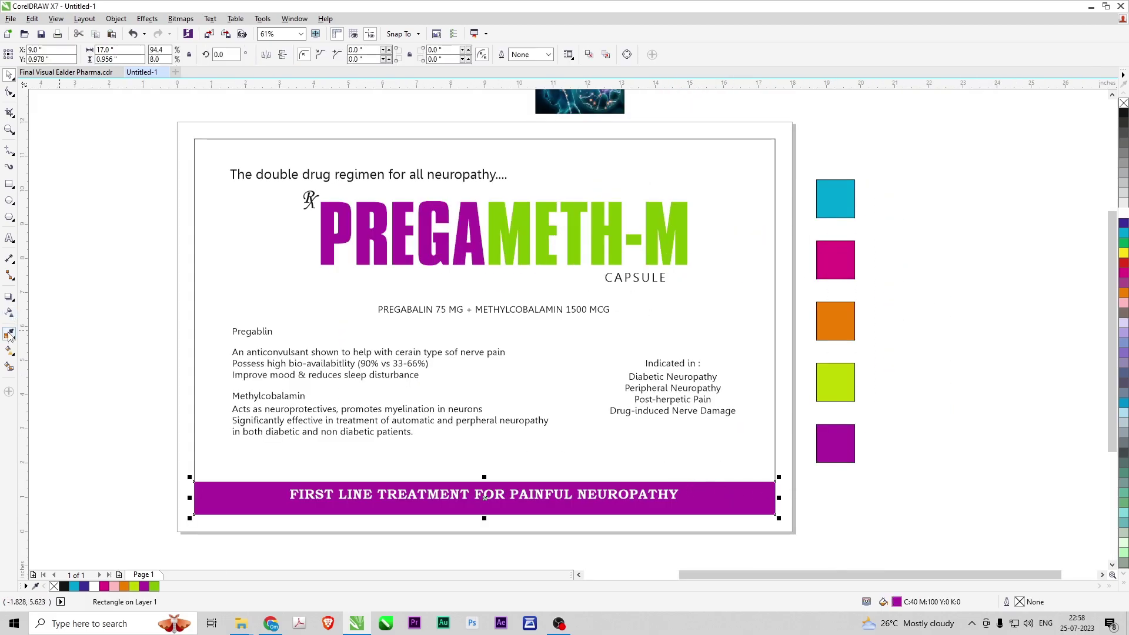
click(10, 335)
click(843, 211)
click(757, 500)
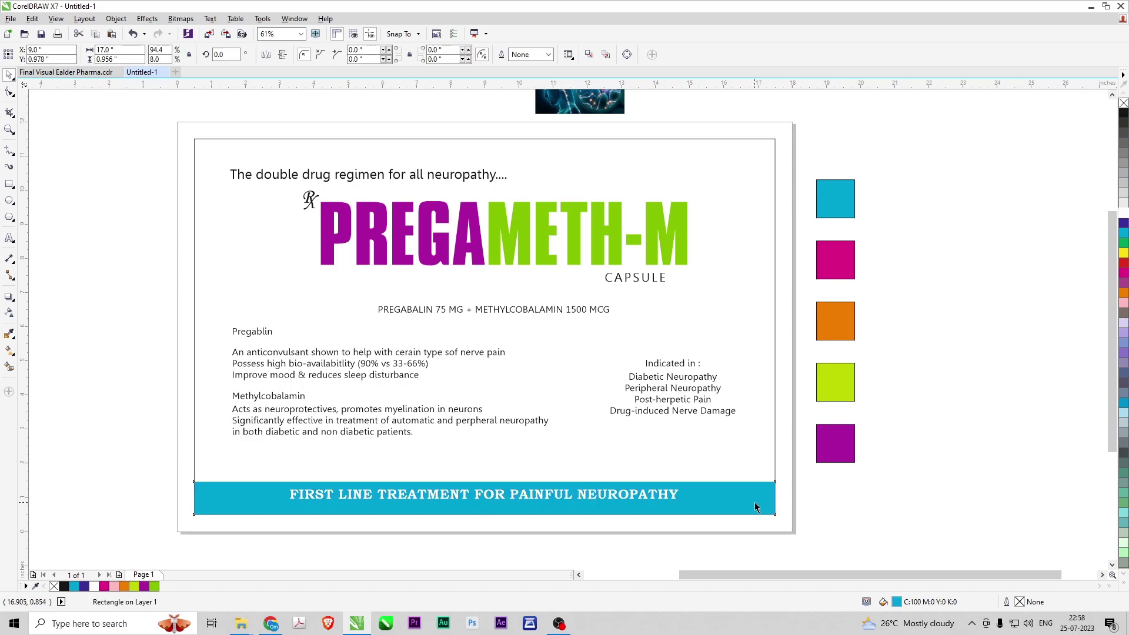
click(941, 490)
- Delete the column of colour swatches beside the page
scroll(840, 384, down, 1)
key(F4)
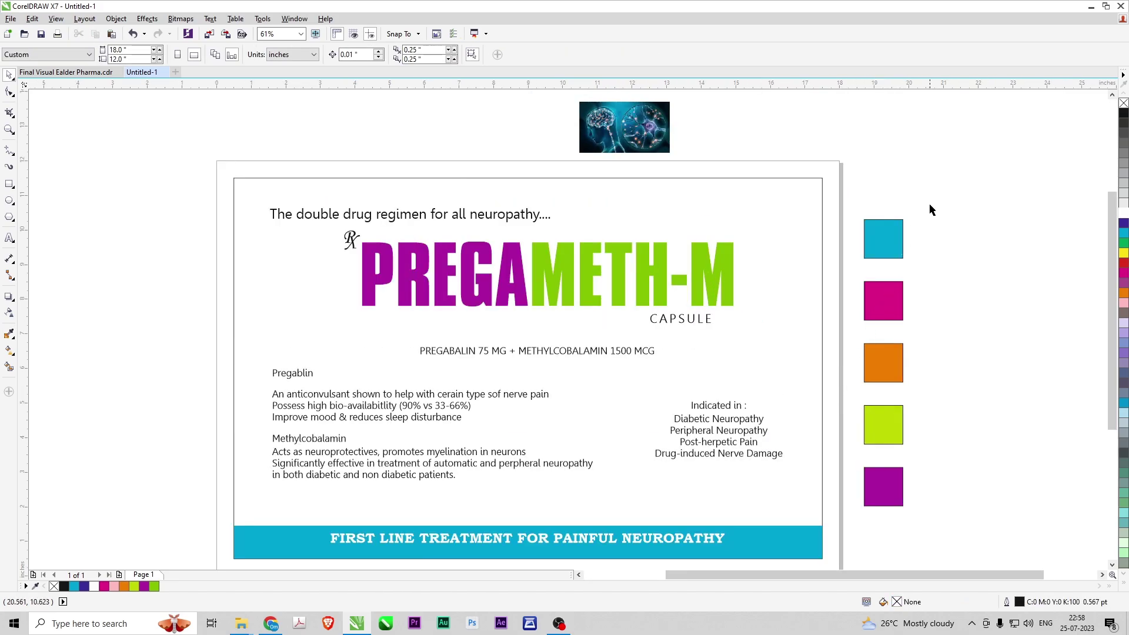
drag(959, 189, 830, 521)
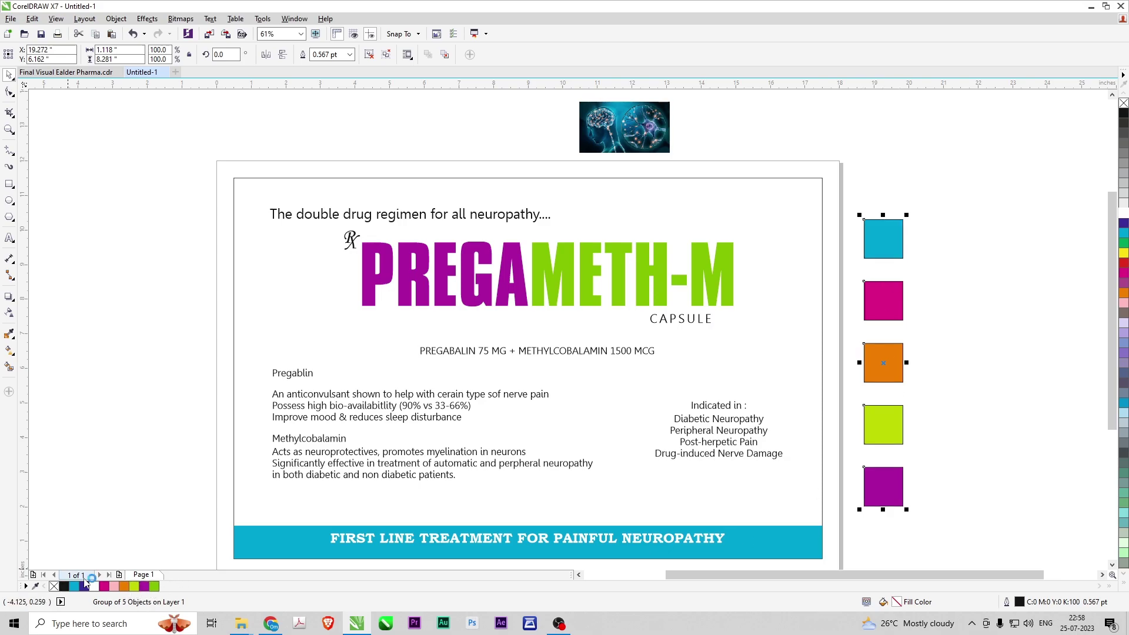
scroll(117, 565, down, 2)
click(139, 448)
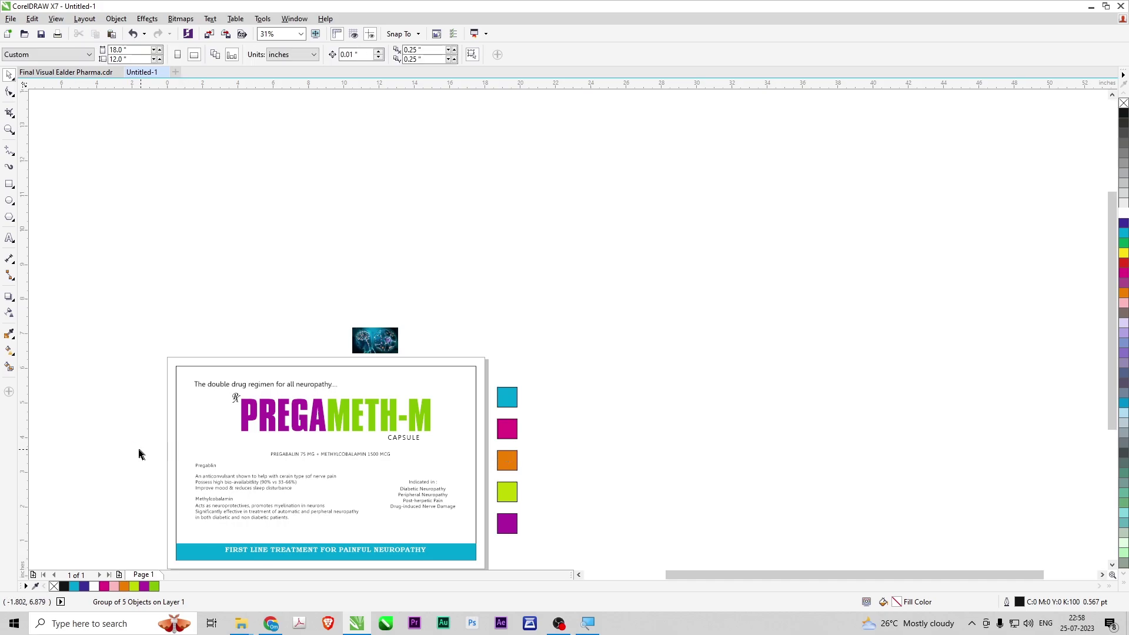
key(F4)
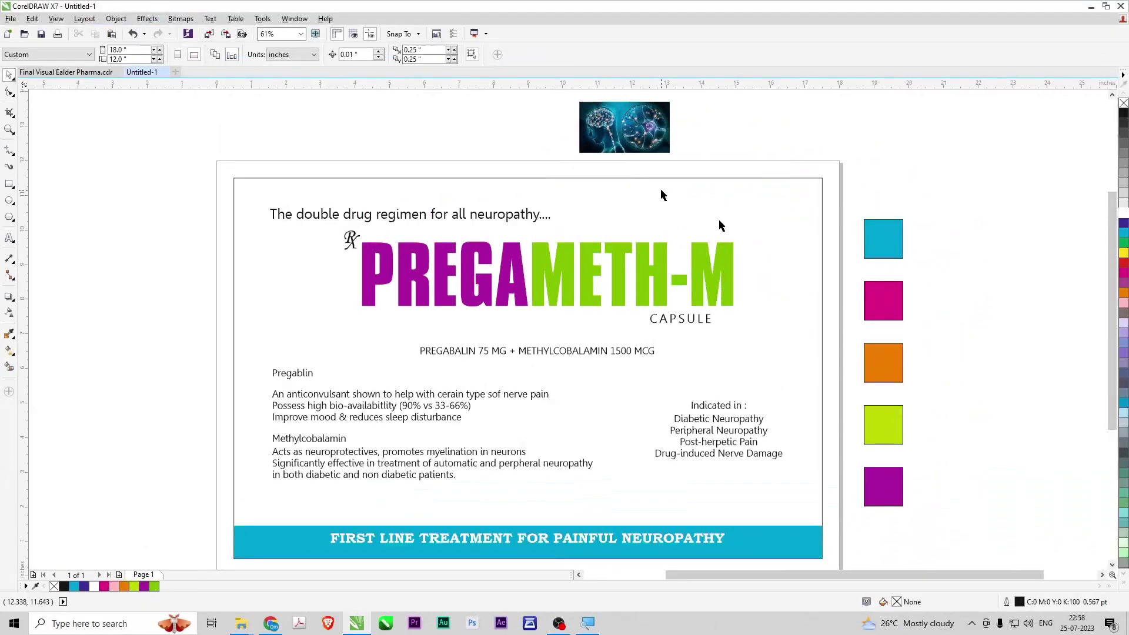
mouse_move(1021, 175)
mouse_down()
mouse_move(785, 513)
mouse_move(809, 526)
mouse_up()
key(Delete)
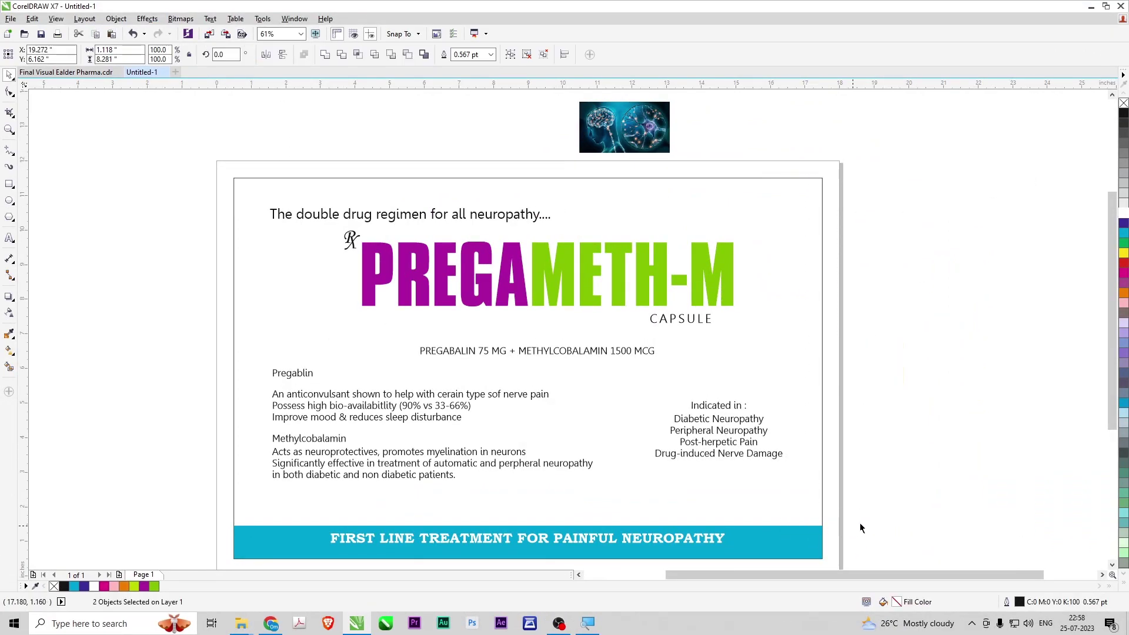
click(859, 525)
- Move the brain and neuron image outside the page, near its upper-right corner
scroll(914, 491, left, 1)
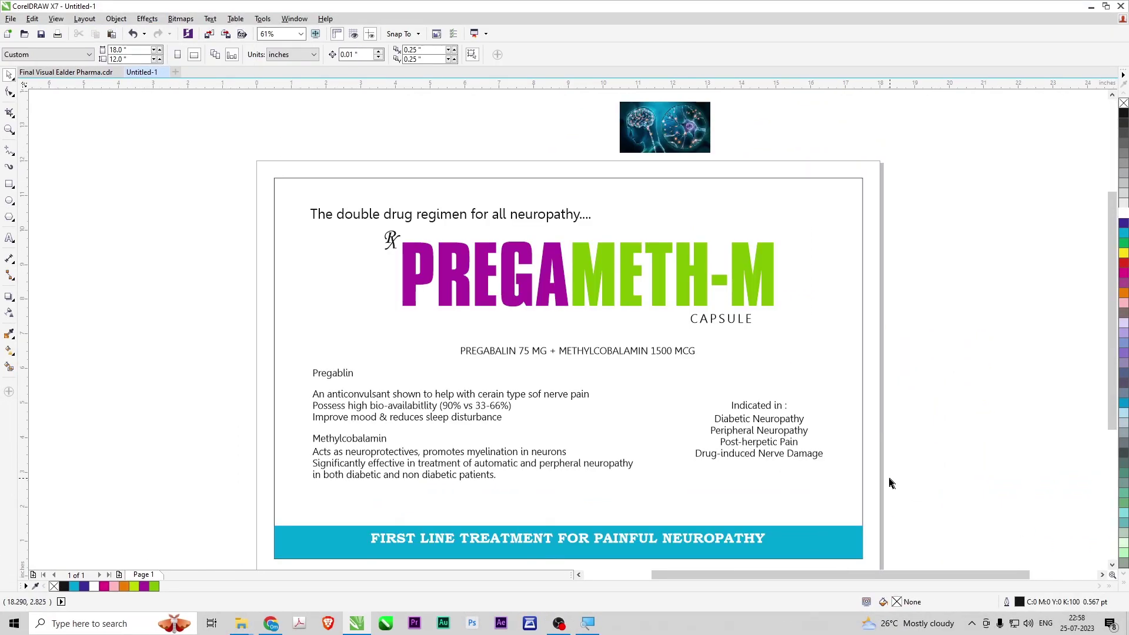
drag(664, 127, 908, 130)
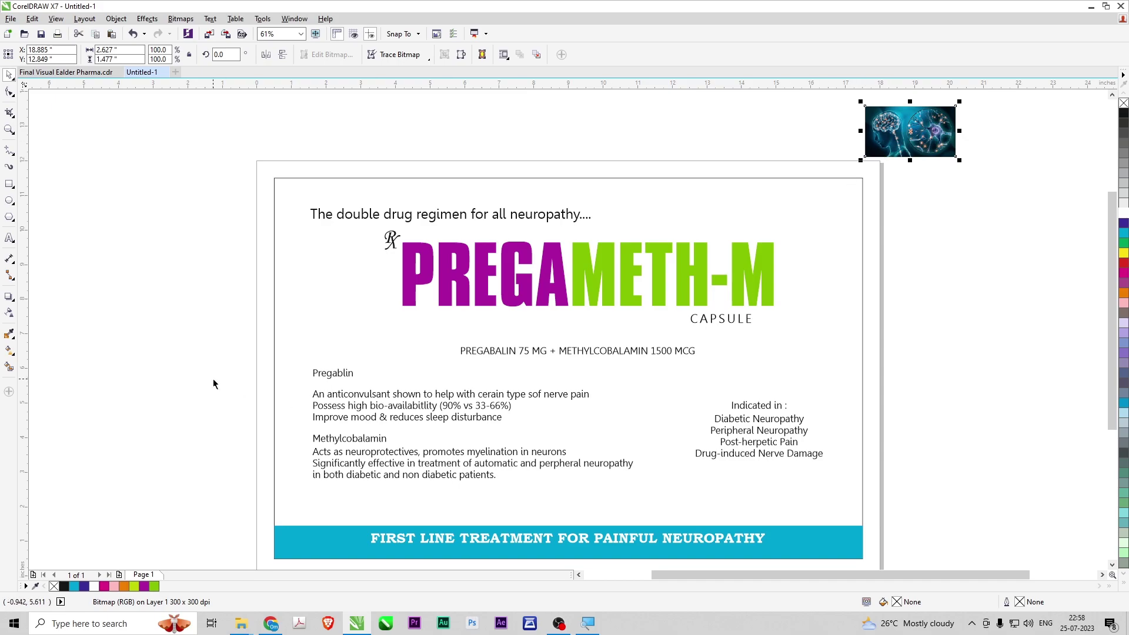
click(135, 354)
- Move the composition line PREGABALIN 75 MG + METHYLCOBALAMIN 1500 MCG up closer beneath the title
scroll(200, 319, down, 1)
key(F2)
drag(194, 237, 646, 432)
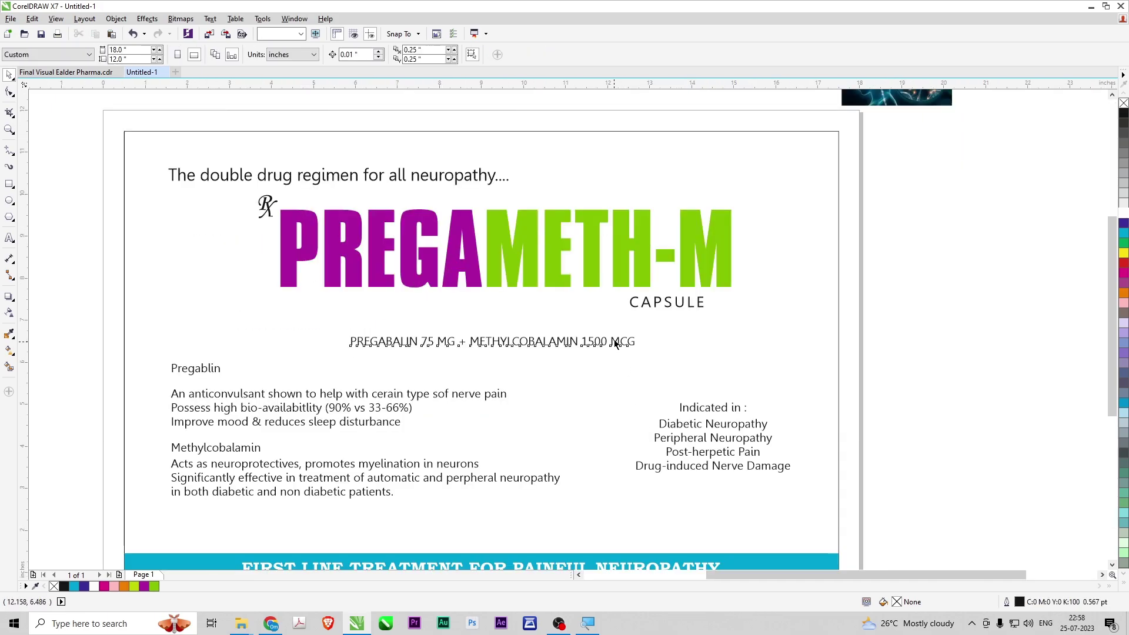
drag(616, 344, 614, 324)
click(992, 333)
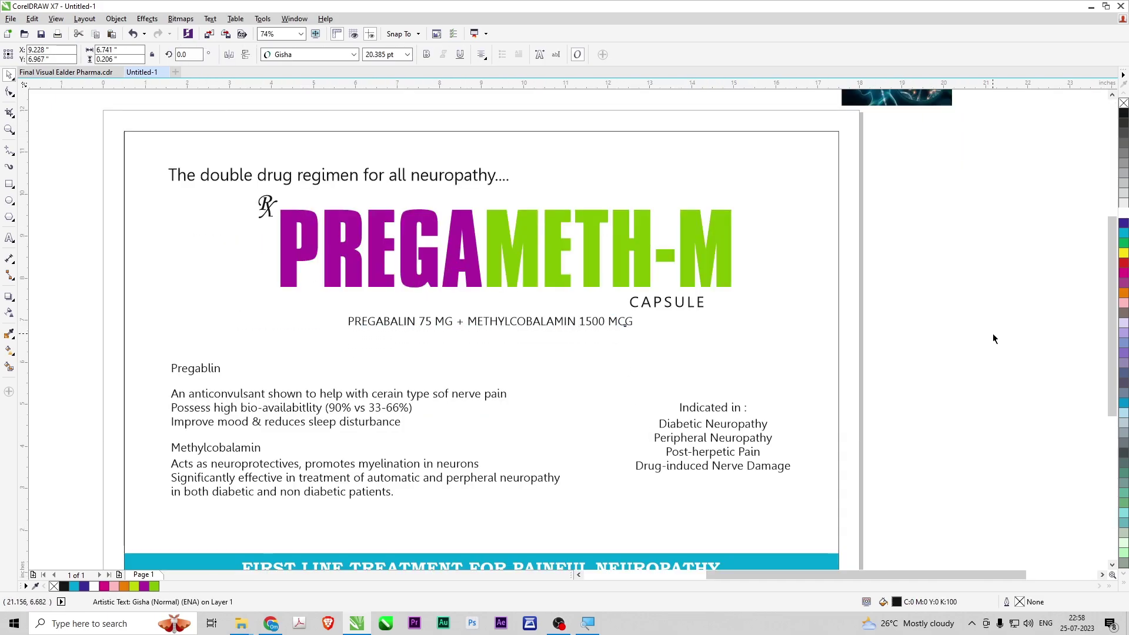
- Move the word CAPSULE along the line beneath the title so it ends flush with the title's last letter
click(684, 305)
drag(685, 305, 712, 305)
click(873, 284)
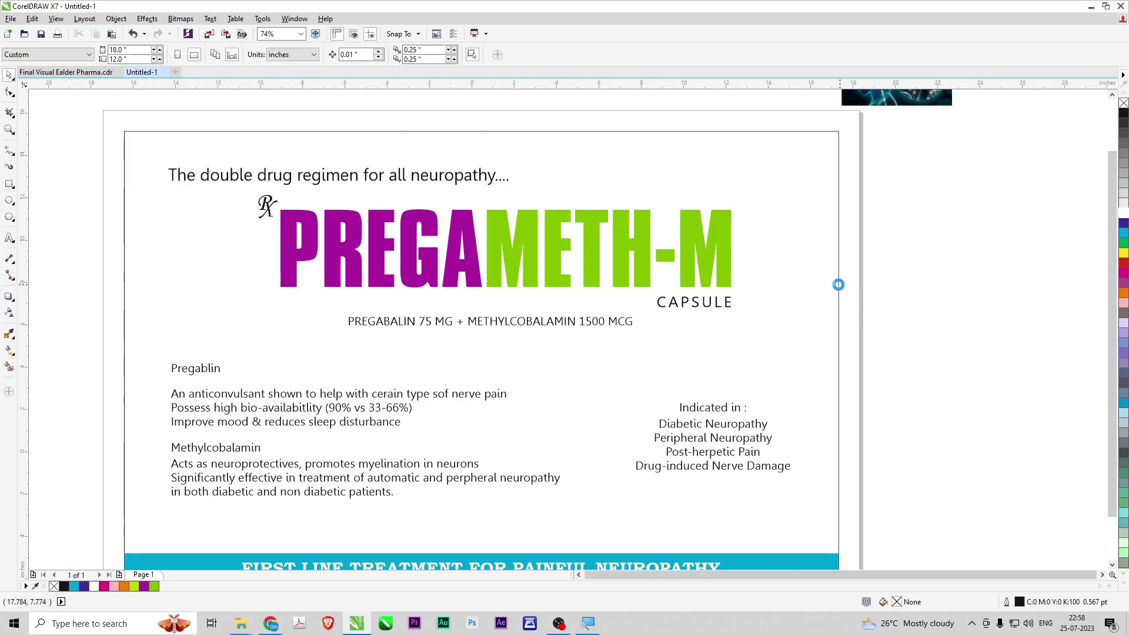
scroll(837, 285, down, 2)
drag(429, 197, 962, 337)
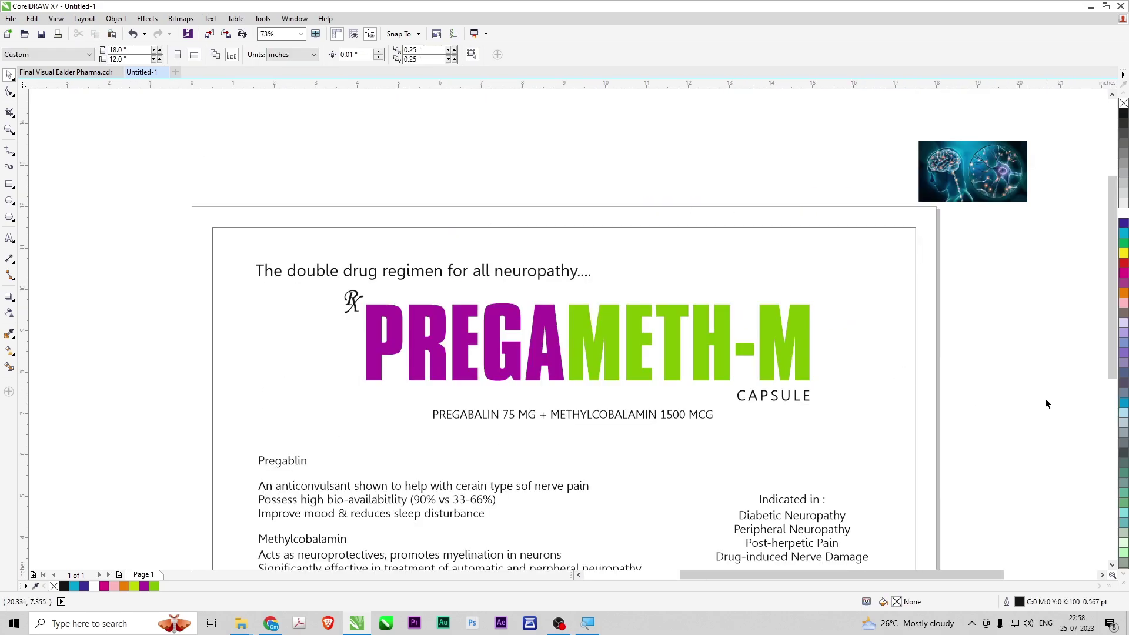
- Group the Rx symbol with the PREGAMETH-M title and centre the group horizontally within the page frame
drag(1013, 383, 272, 284)
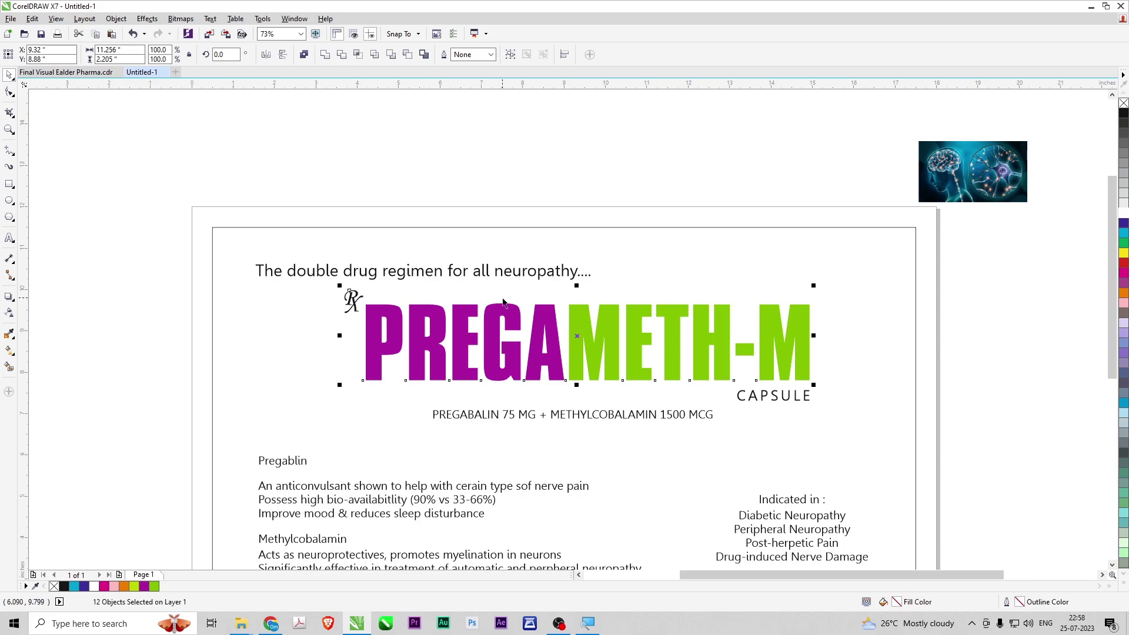
shift+click(635, 224)
key(c)
click(624, 194)
scroll(624, 194, down, 1)
key(F4)
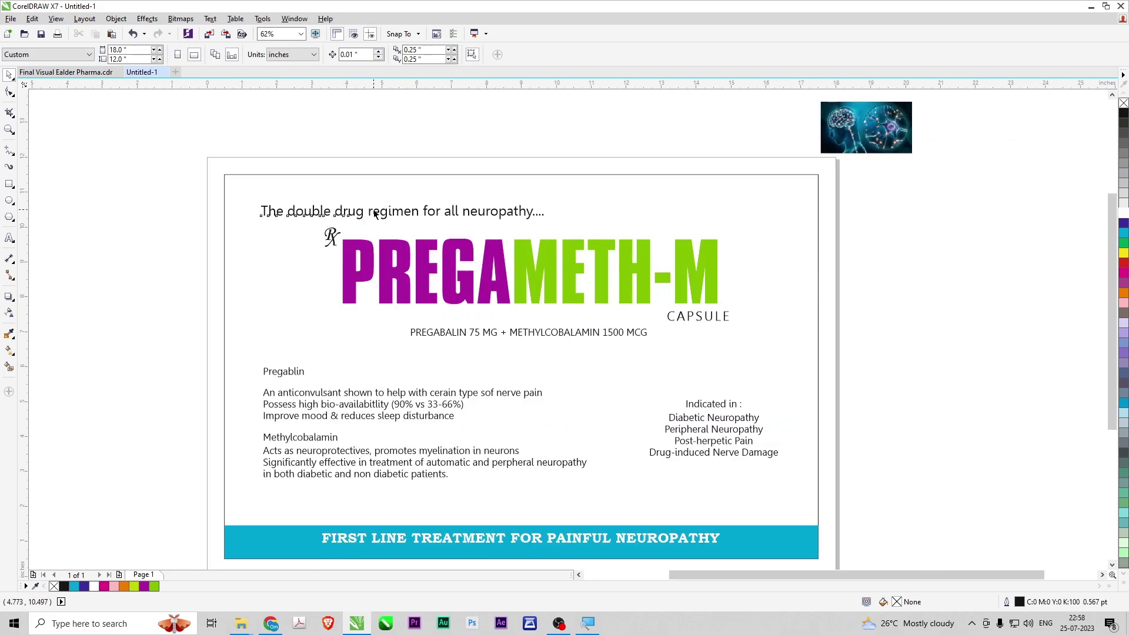
- Shift the tagline "The double drug regimen for all neuropathy...." slightly up and towards the frame's left edge
drag(373, 210, 361, 198)
click(195, 141)
scroll(189, 130, down, 1)
key(F2)
drag(192, 146, 527, 244)
click(473, 235)
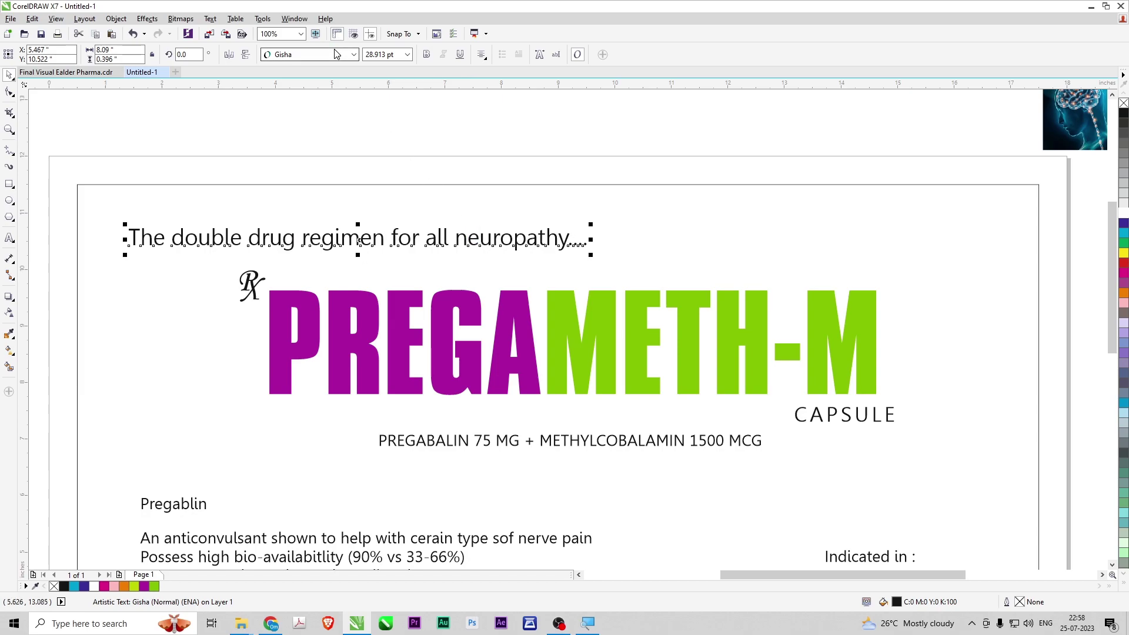
- Set the tagline in the Great Vibes font, lower it slightly and enlarge it to about 34 pt
click(335, 54)
mouse_move(338, 294)
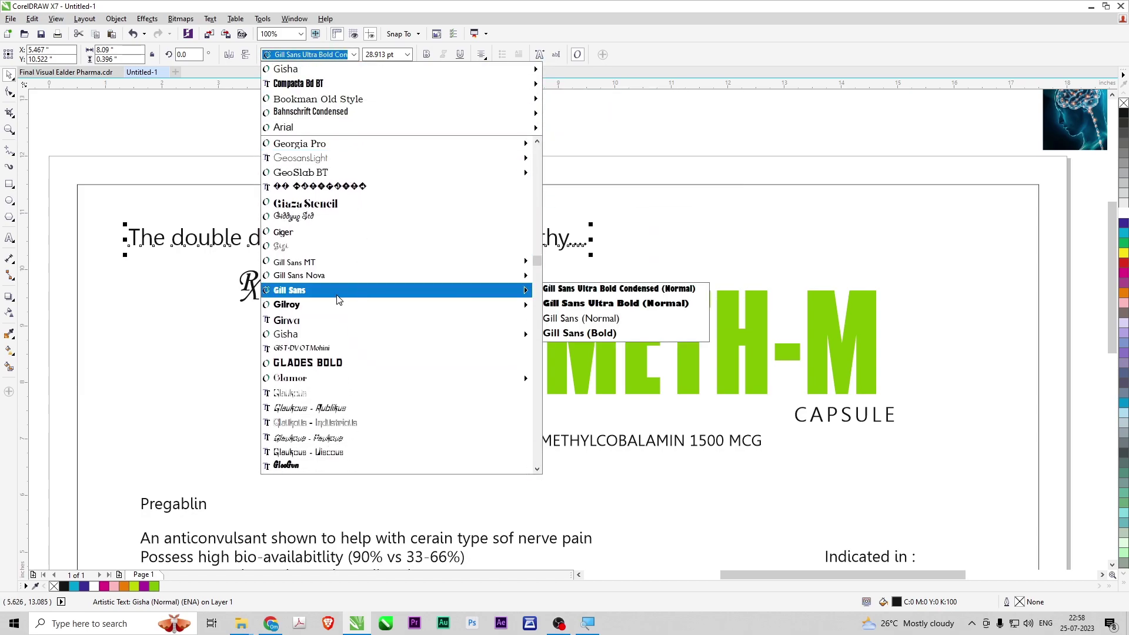
scroll(347, 301, down, 6)
mouse_move(402, 324)
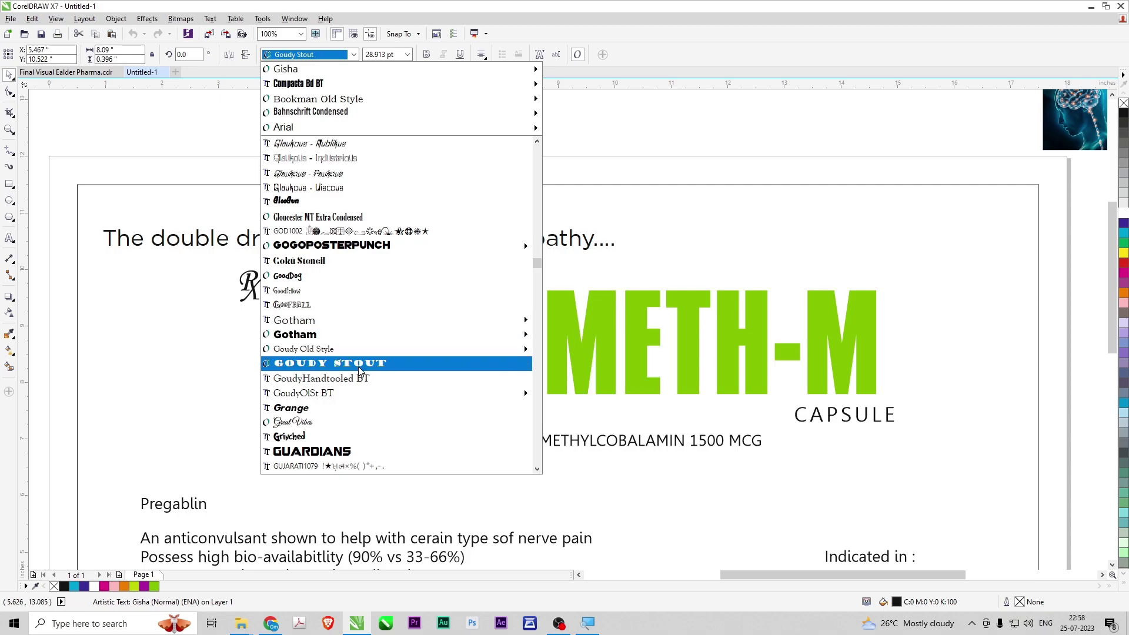
click(400, 422)
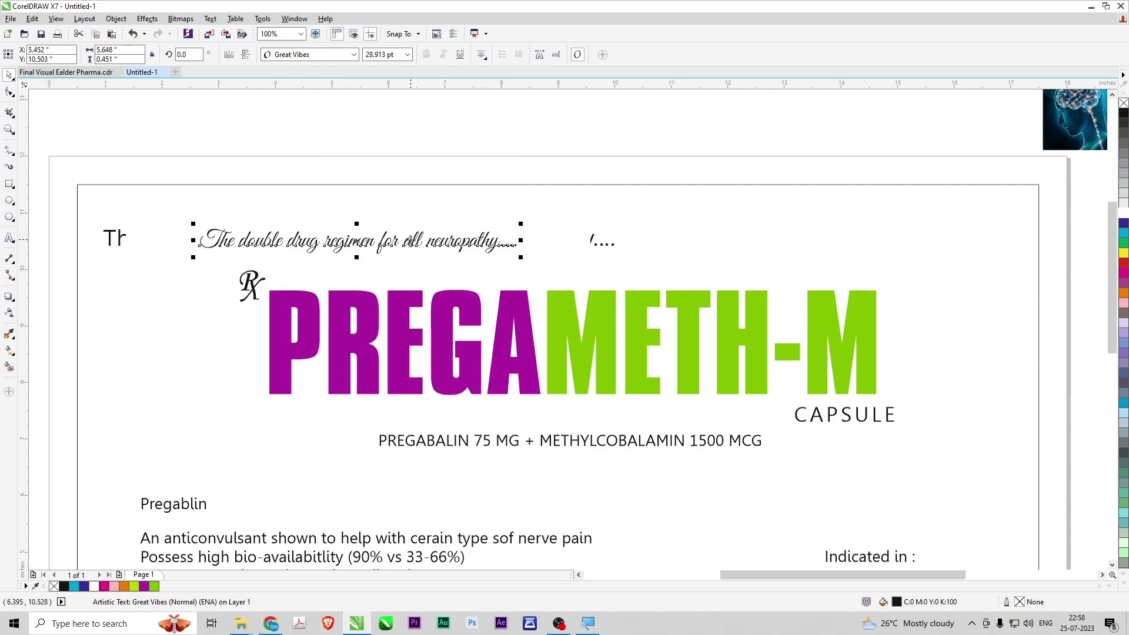
drag(410, 241, 375, 247)
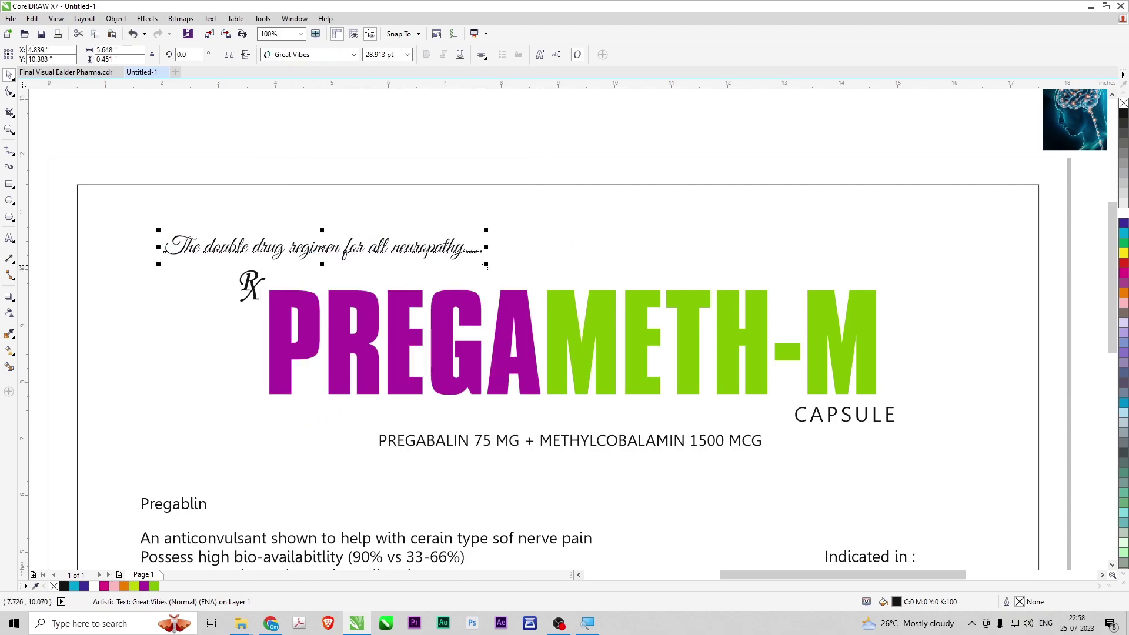
drag(487, 266, 543, 268)
- Separate the Rx symbol from the title group and shrink it to about 0.35 by 0.42 inches
click(249, 293)
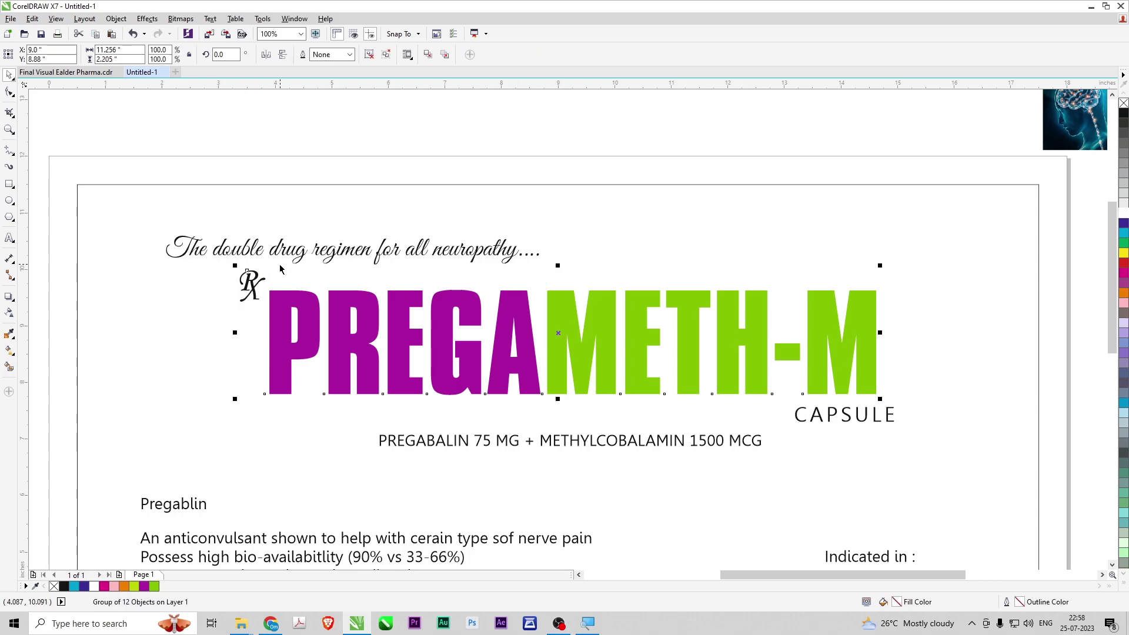
drag(213, 136, 276, 305)
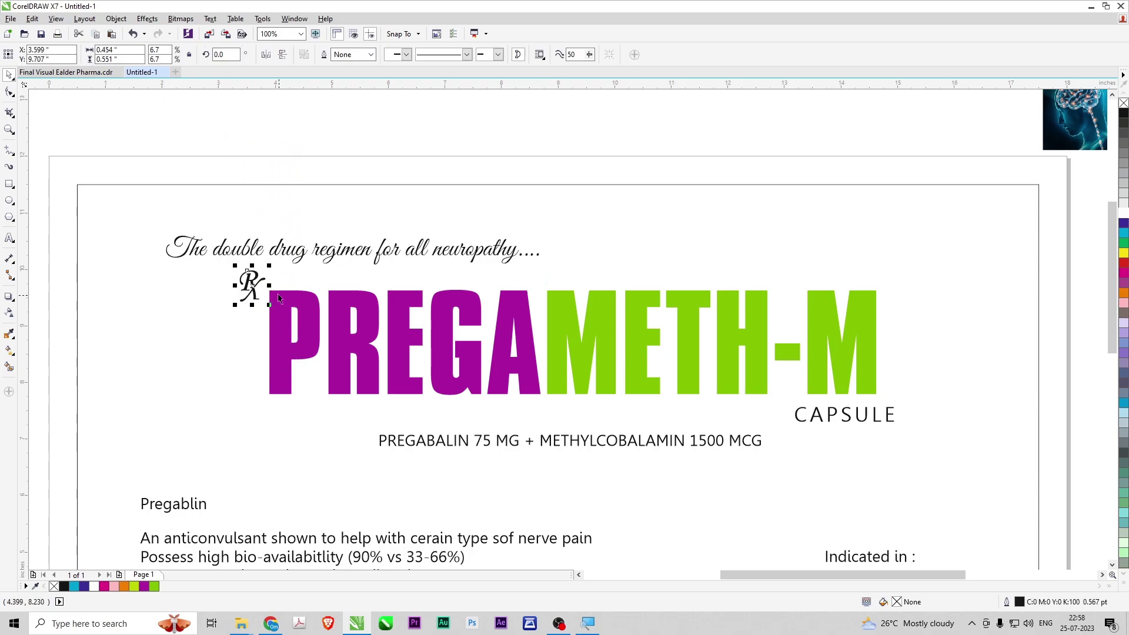
drag(270, 266, 264, 271)
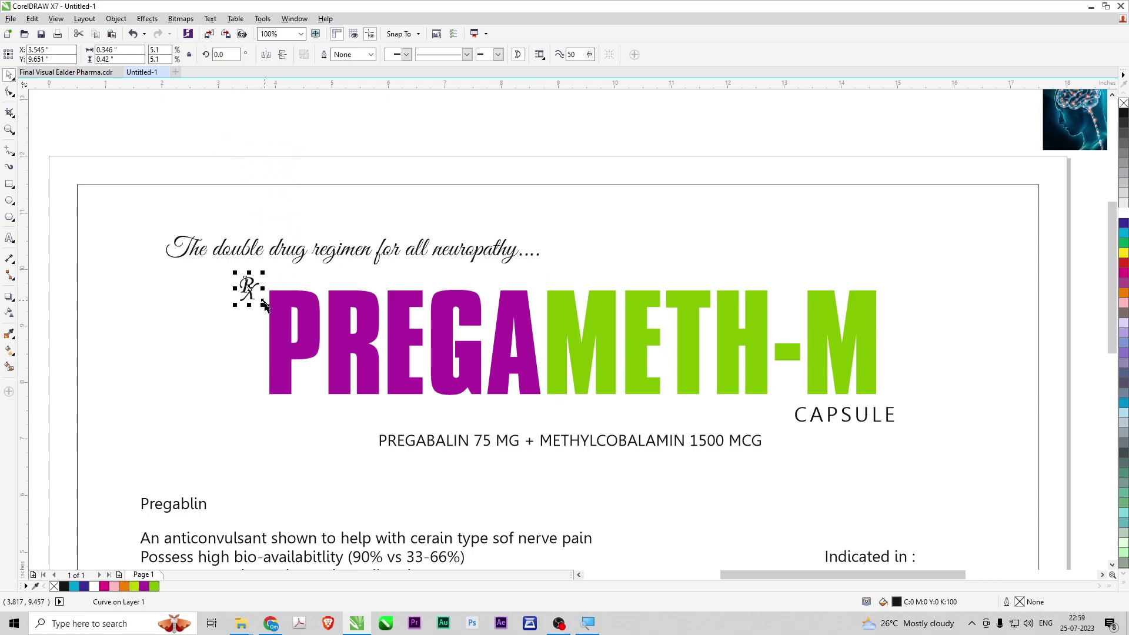
- Nudge the Rx symbol about 0.08 inches right and 0.05 inches up, close to the title's first letter
key(Right)
key(Right)
key(Right)
key(Right)
key(Right)
key(Right)
key(Right)
key(Right)
key(Right)
key(Right)
key(Right)
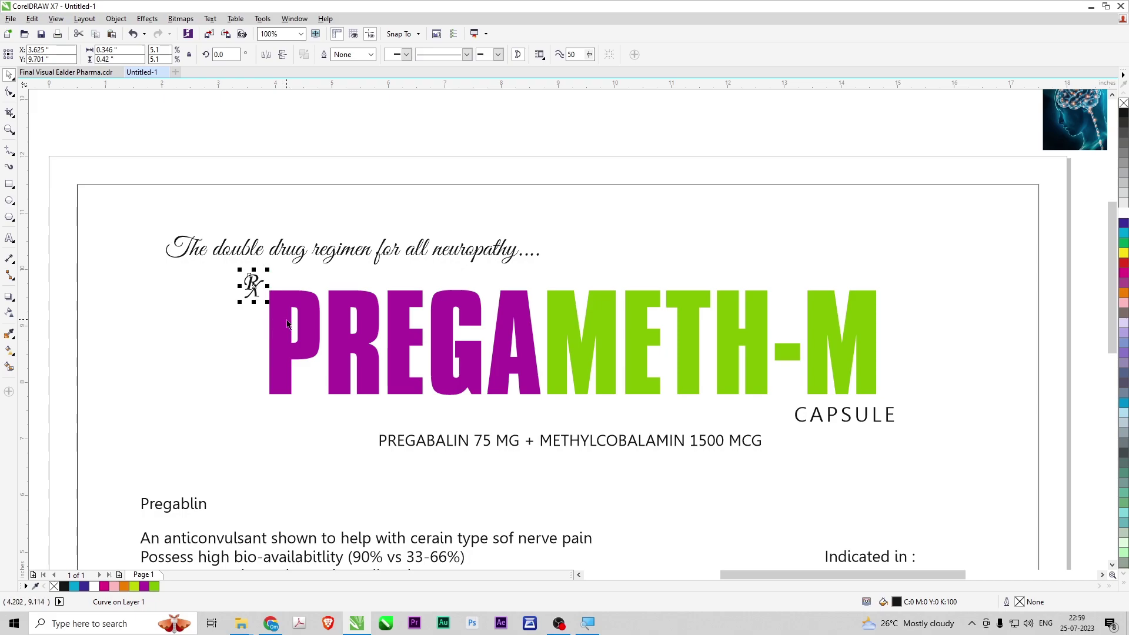
key(Up)
key(Up)
key(Up)
- Set the tagline's font size to 40 pt
click(393, 237)
key(F4)
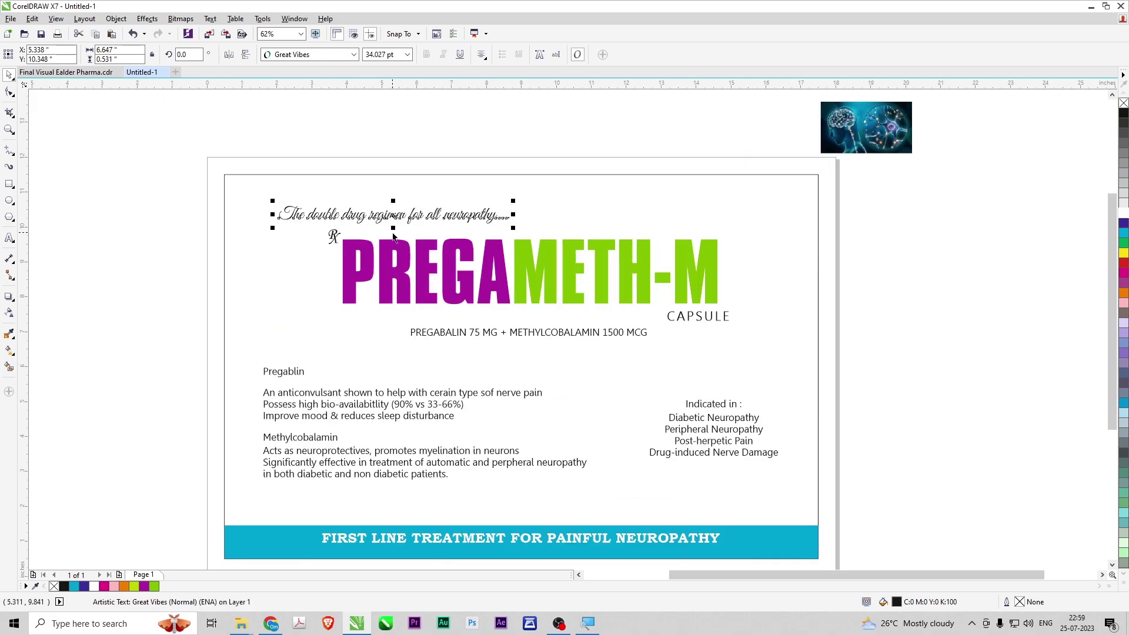
click(277, 232)
click(296, 213)
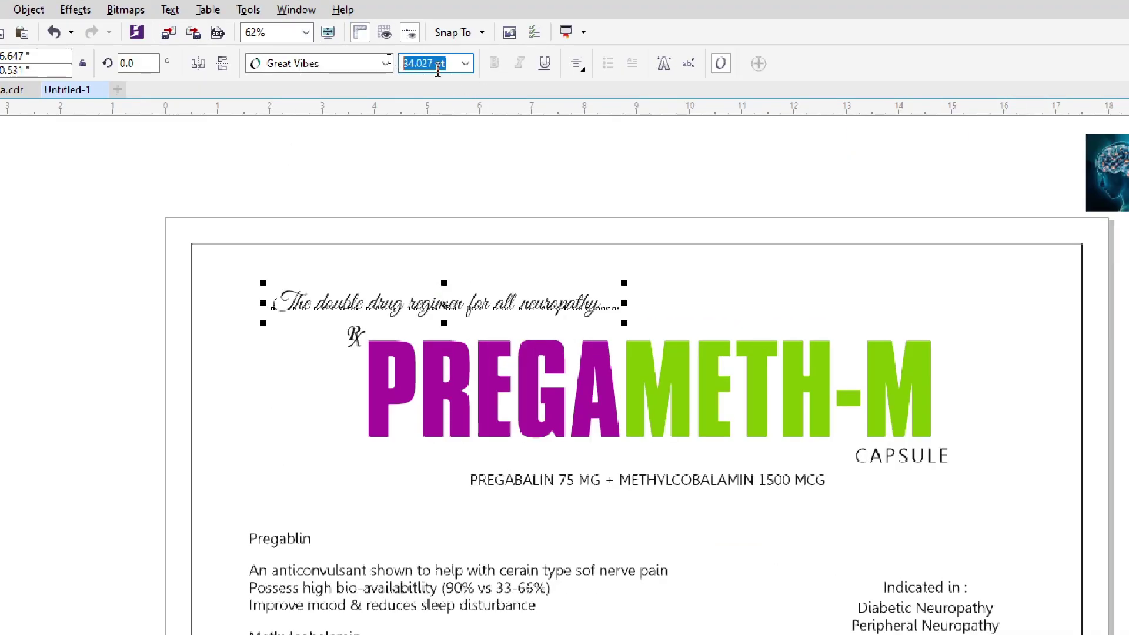
text(40)
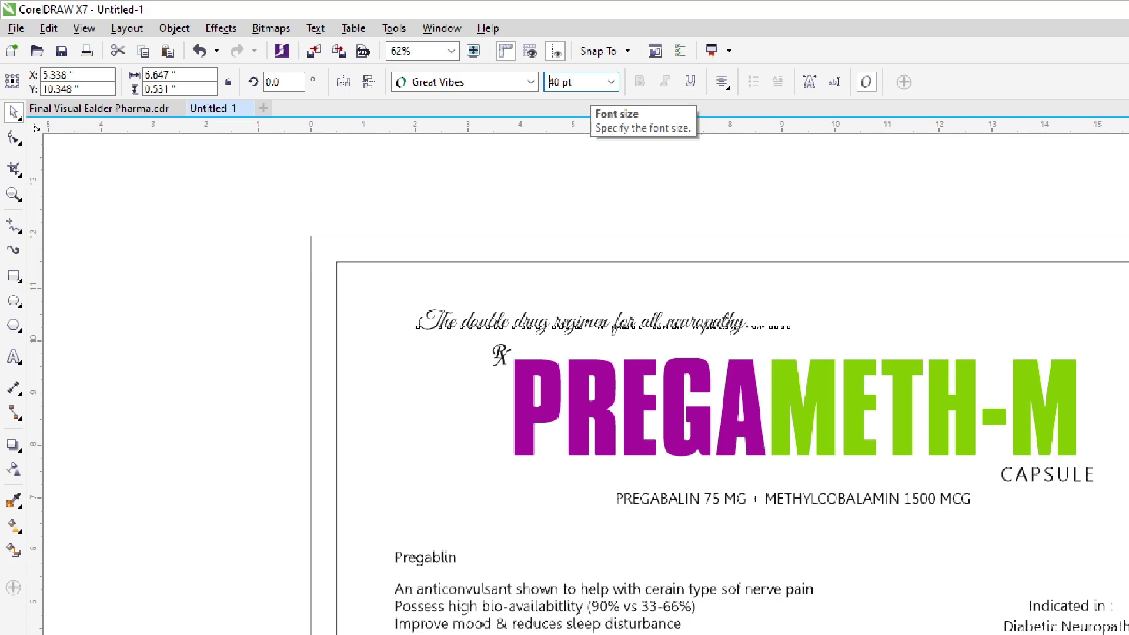
click(506, 261)
click(323, 258)
key(F2)
drag(307, 255, 975, 480)
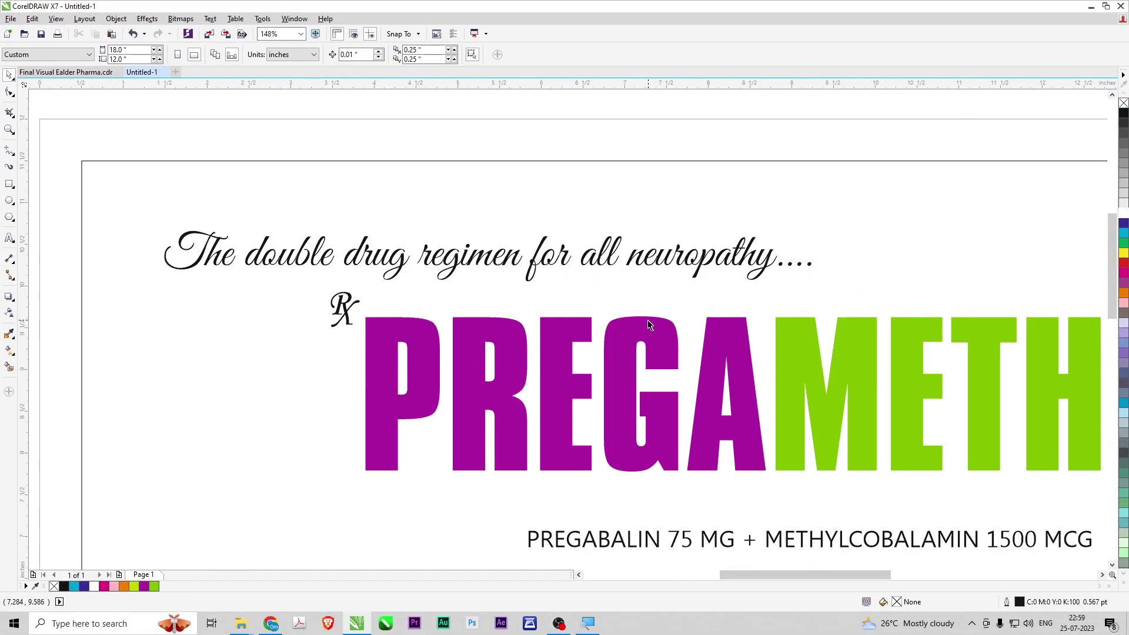
- Scale the tagline above the title down slightly, keeping its proportions
scroll(647, 320, down, 3)
click(501, 213)
drag(535, 228, 520, 241)
drag(173, 188, 806, 354)
click(594, 271)
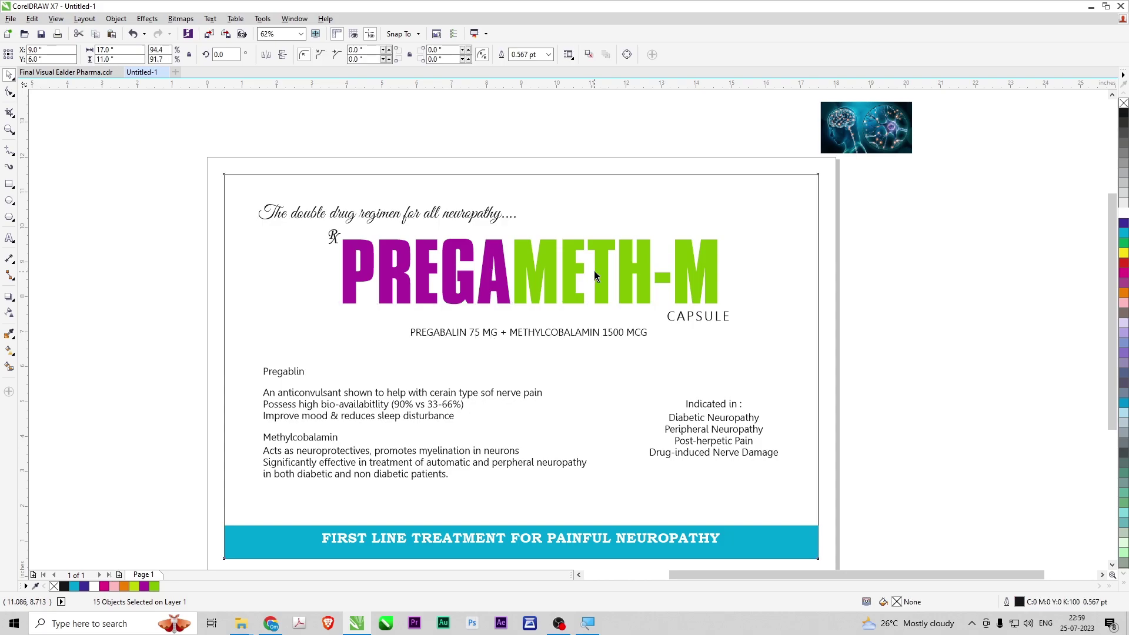
key(ctrl+z)
click(937, 355)
- Move the "Indicated in" list and the Pregablin and Methylcobalamin descriptions off the page, beyond its right edge
click(689, 442)
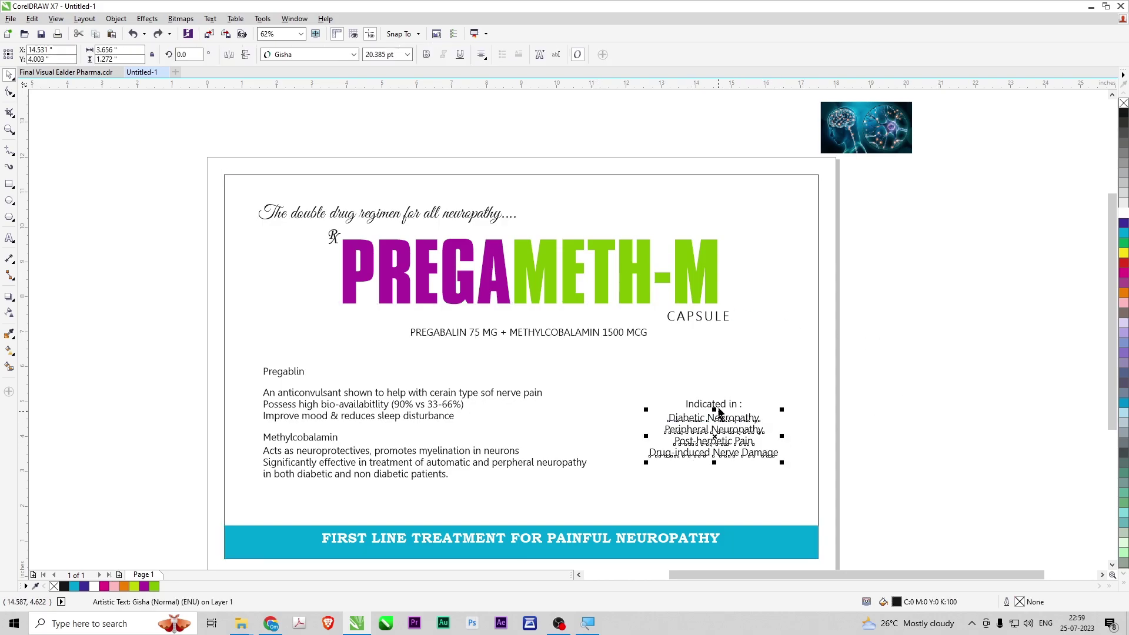
shift+click(720, 408)
click(722, 411)
drag(722, 411, 1000, 381)
drag(678, 521, 678, 521)
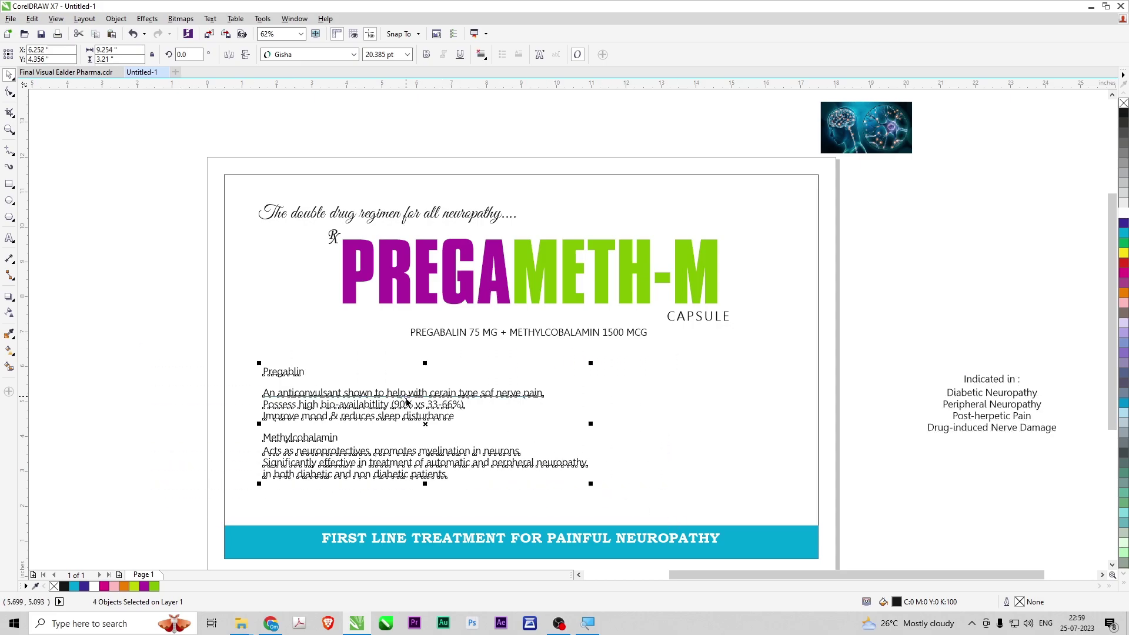
drag(411, 393, 995, 254)
- Enlarge the brain and neuron image to about 9.25 by 5.2 inches and place it over the frame's upper-right edge
click(882, 137)
drag(884, 141, 494, 473)
drag(345, 432, 829, 323)
click(596, 281)
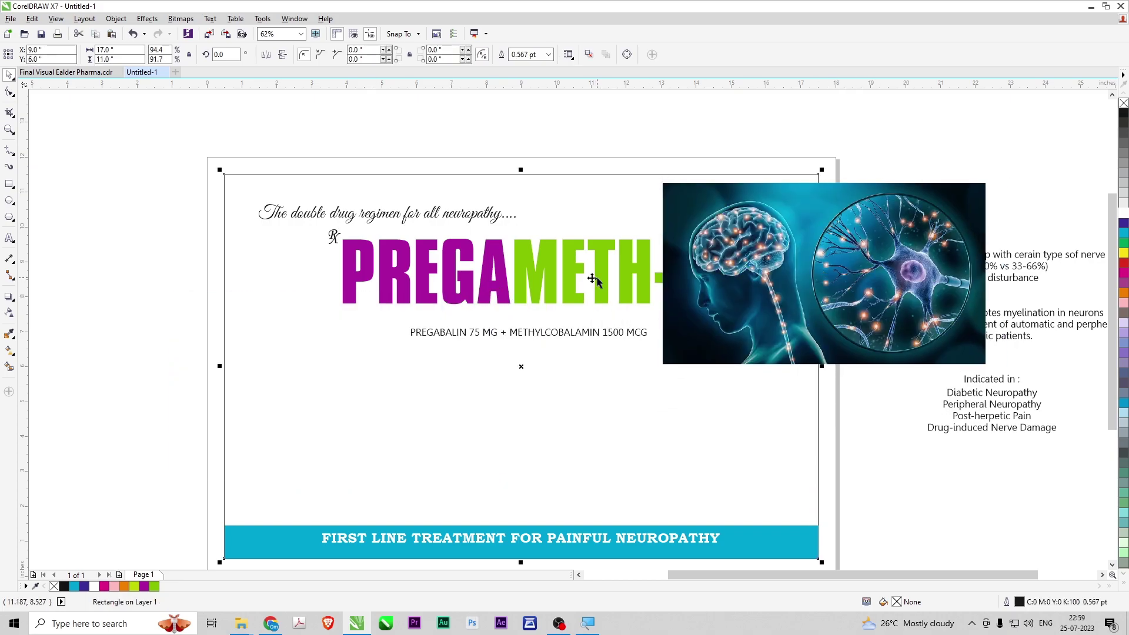
- Group the title, Rx, CAPSULE and composition line, then shift them left with the tagline and scale both down slightly
drag(138, 209, 764, 382)
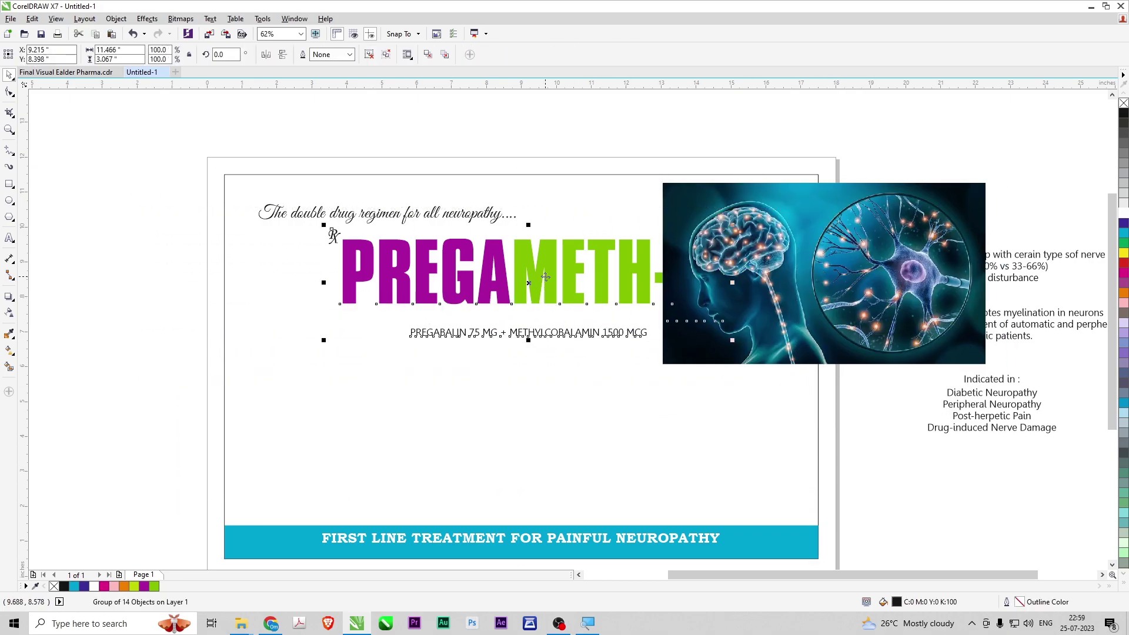
drag(545, 281, 476, 280)
shift+click(472, 216)
drag(473, 218, 463, 209)
drag(654, 333, 637, 327)
drag(475, 256, 479, 257)
- Draw a rectangle about 5.49 by 5.04 inches over the brain half of the image
click(750, 261)
scroll(750, 262, down, 1)
key(F2)
drag(588, 173, 916, 321)
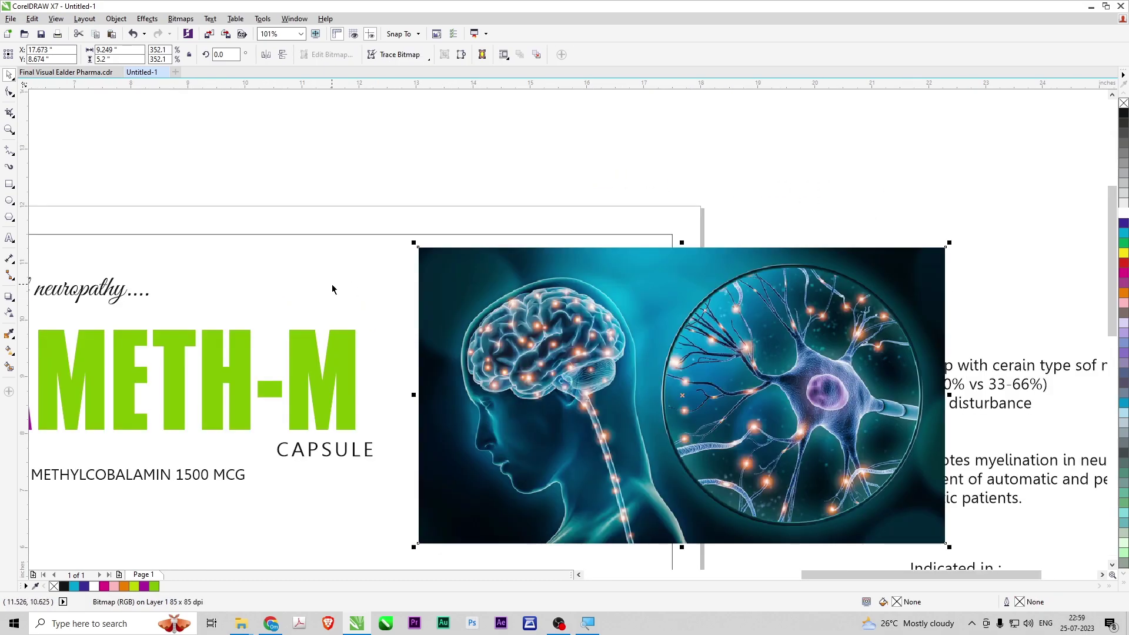
click(9, 188)
scroll(169, 213, down, 1)
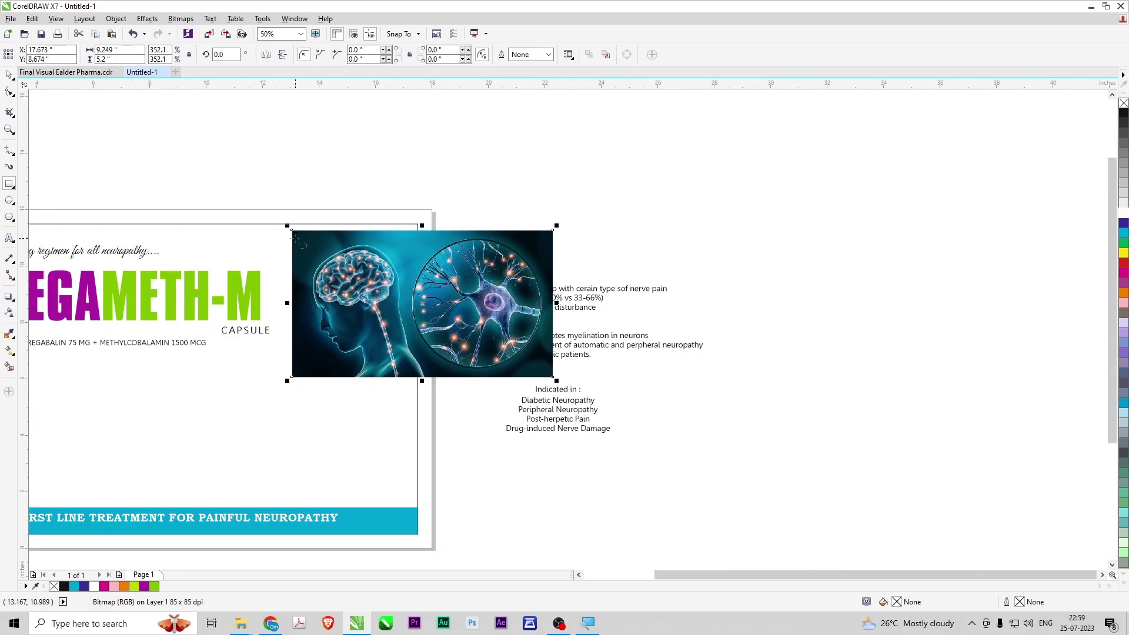
mouse_move(292, 234)
mouse_down()
mouse_move(455, 367)
mouse_move(438, 393)
mouse_move(447, 378)
mouse_up()
- Round all corners of the rectangle over the brain to a radius of about 0.7 inches
key(space)
key(F2)
drag(219, 203, 644, 379)
key(F10)
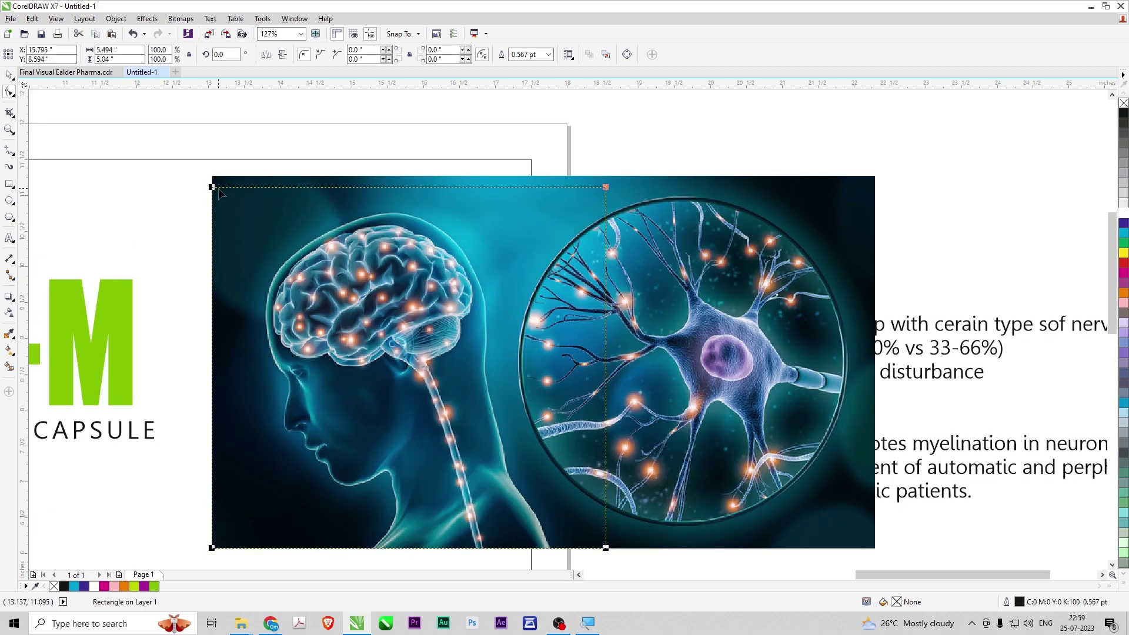
drag(214, 187, 261, 193)
key(space)
scroll(379, 211, down, 1)
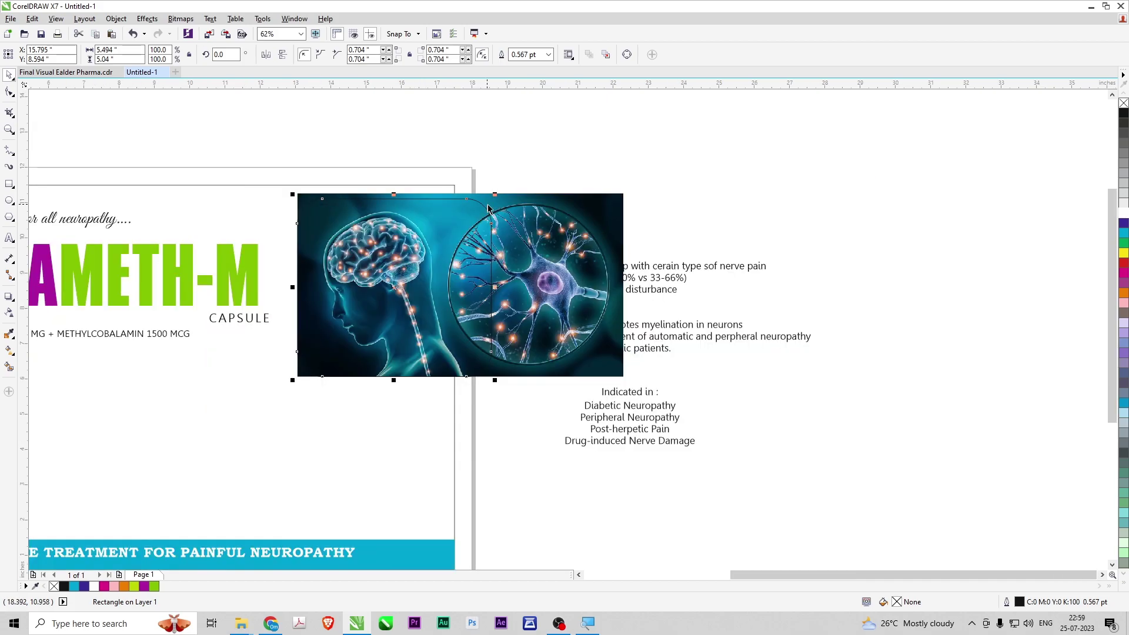
- PowerClip the brain and neuron image inside the rounded rectangle
click(539, 209)
right_click(539, 209)
click(561, 215)
click(491, 233)
- PowerClip the rounded brain picture inside the page frame so its overhang is cut off
right_click(412, 253)
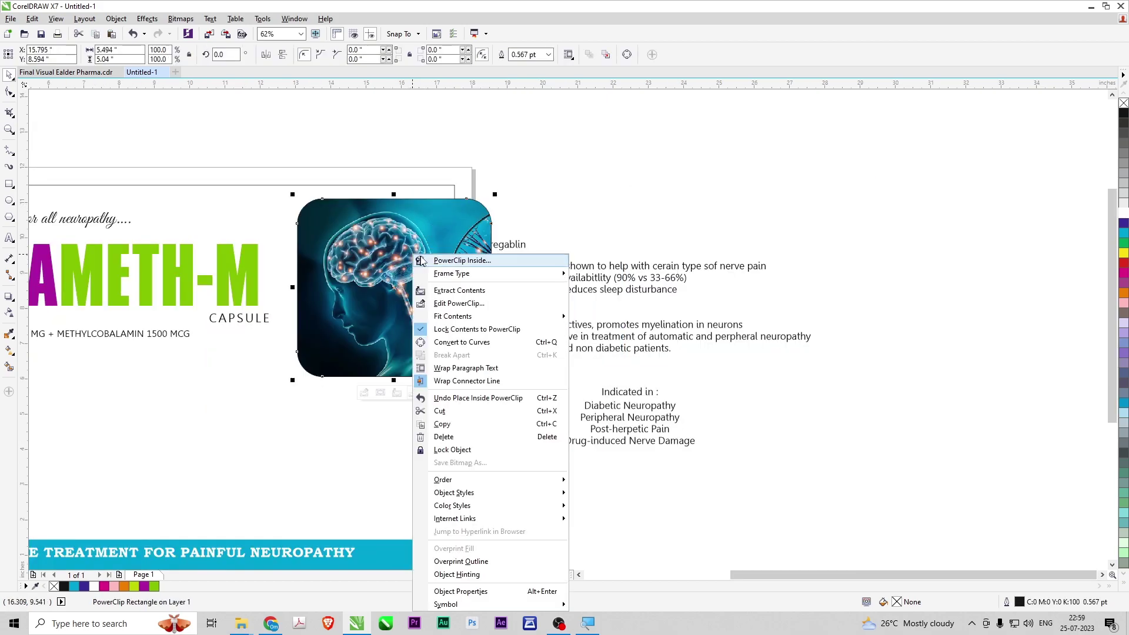
click(436, 260)
click(366, 393)
click(638, 240)
scroll(638, 237, down, 1)
key(F4)
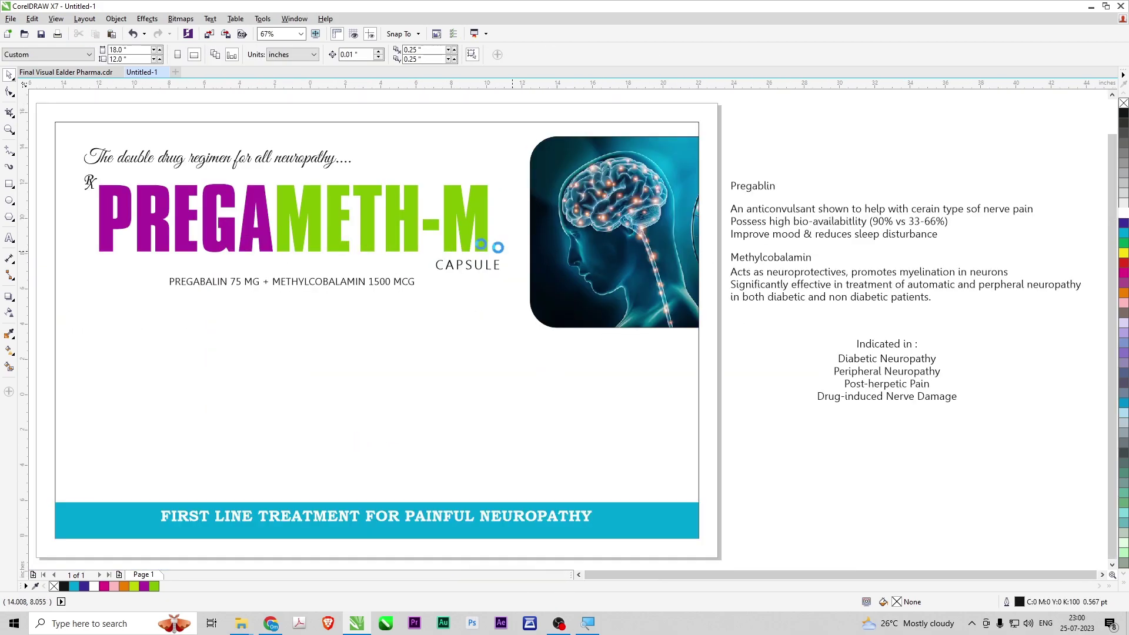
- Edit the frame's PowerClip contents, enlarging the rounded brain picture to about 6.19 by 5.68 inches and moving it slightly down
scroll(541, 253, down, 1)
key(F2)
drag(222, 183, 734, 387)
double_click(787, 279)
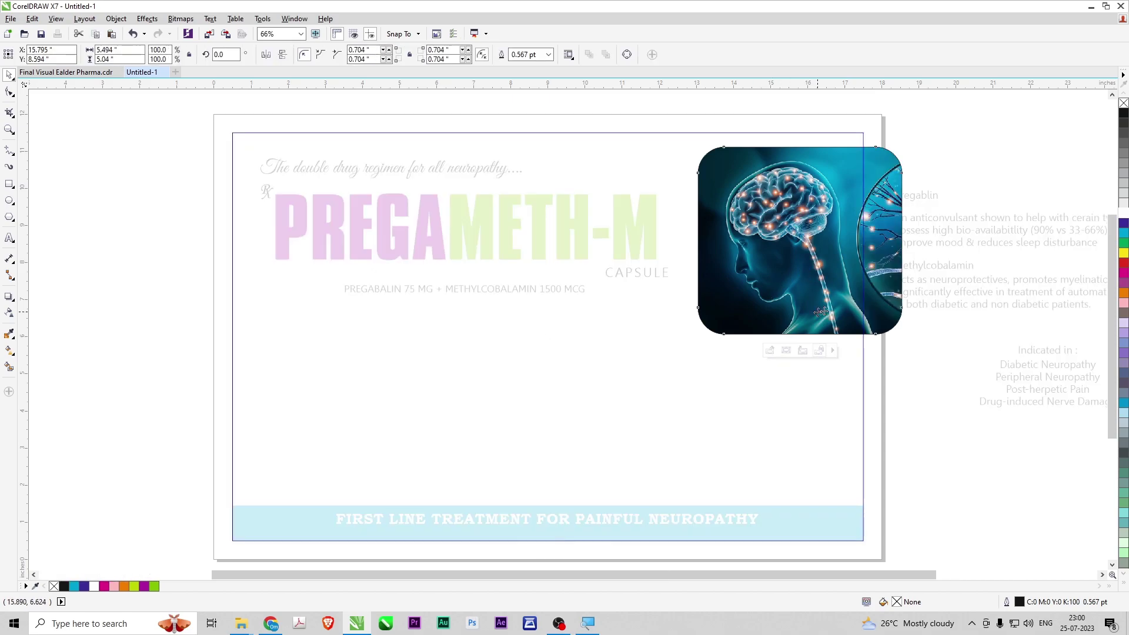
click(890, 320)
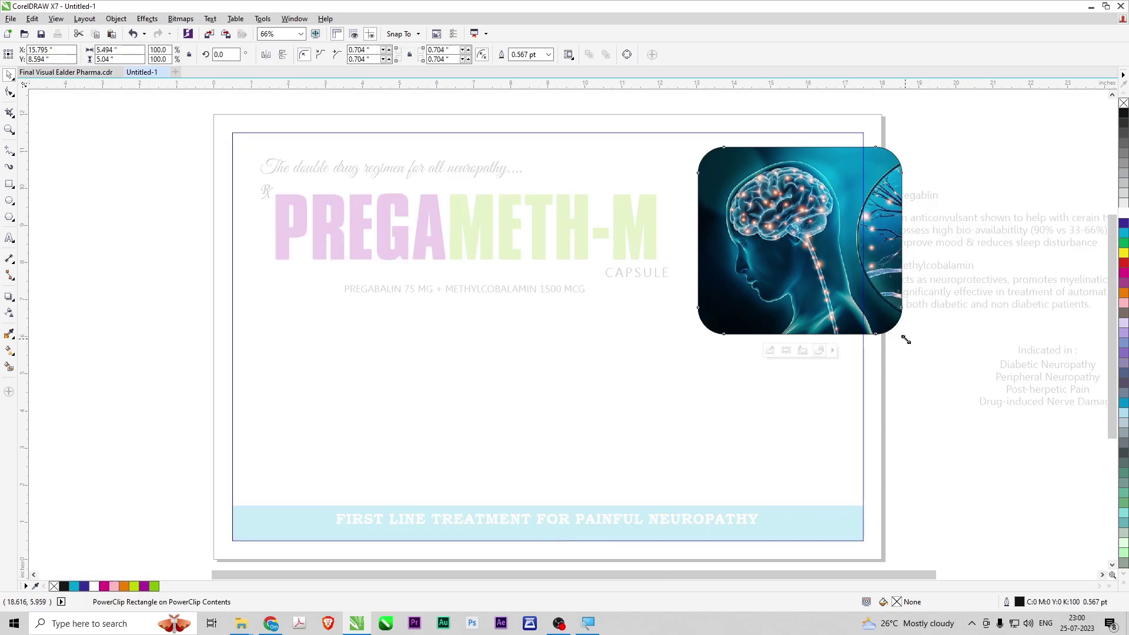
drag(906, 339, 920, 351)
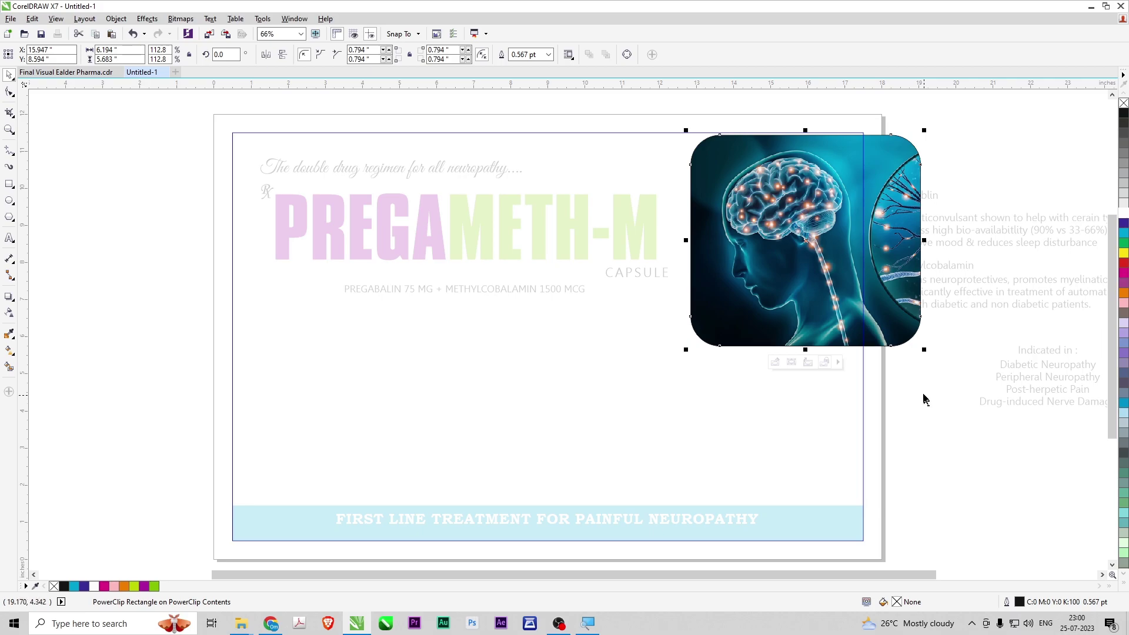
ctrl+click(856, 397)
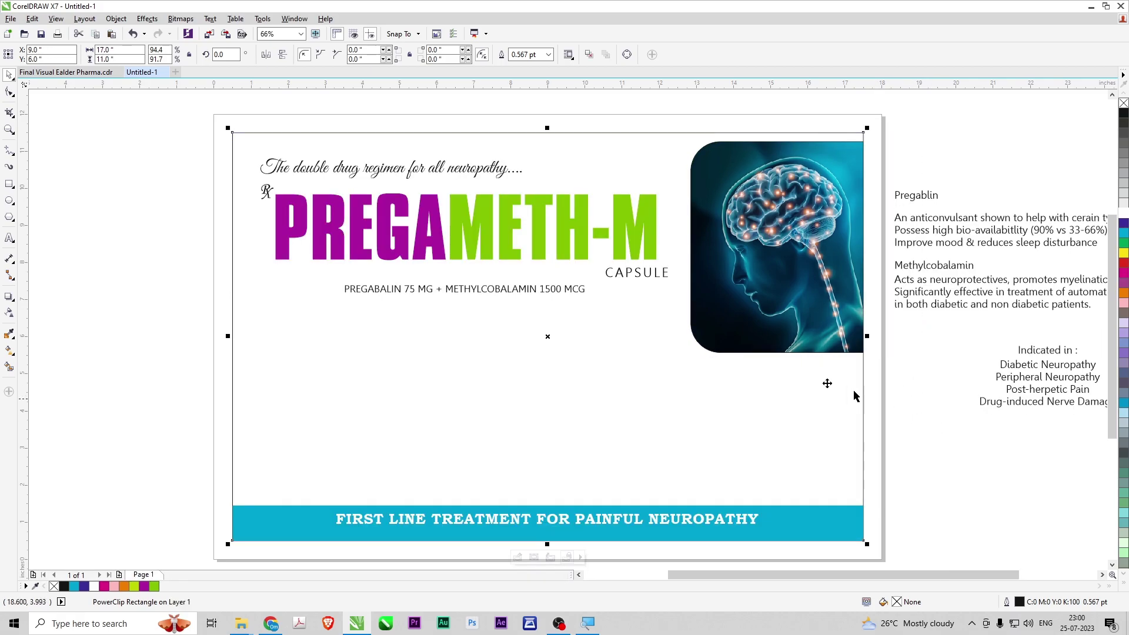
- Change the outline of the page frame to light grey
key(F3)
key(F2)
drag(186, 145, 662, 346)
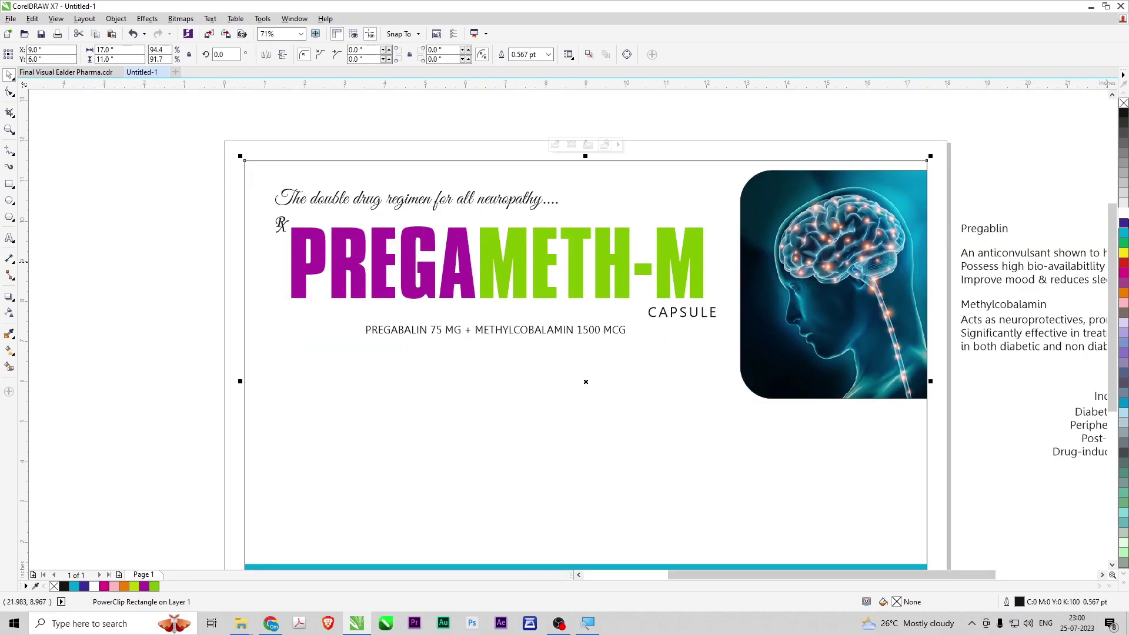
right_click(1123, 194)
click(1002, 185)
key(F4)
- Move the title block and its tagline slightly down together within the page frame
scroll(594, 186, down, 2)
key(F2)
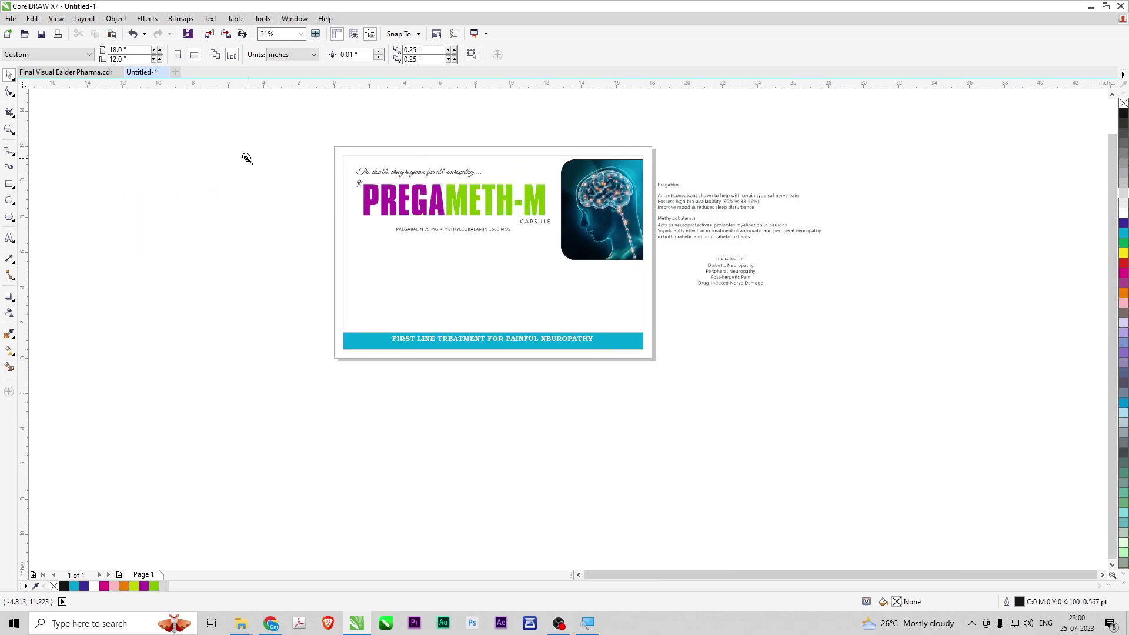
drag(243, 151, 717, 300)
drag(154, 169, 839, 415)
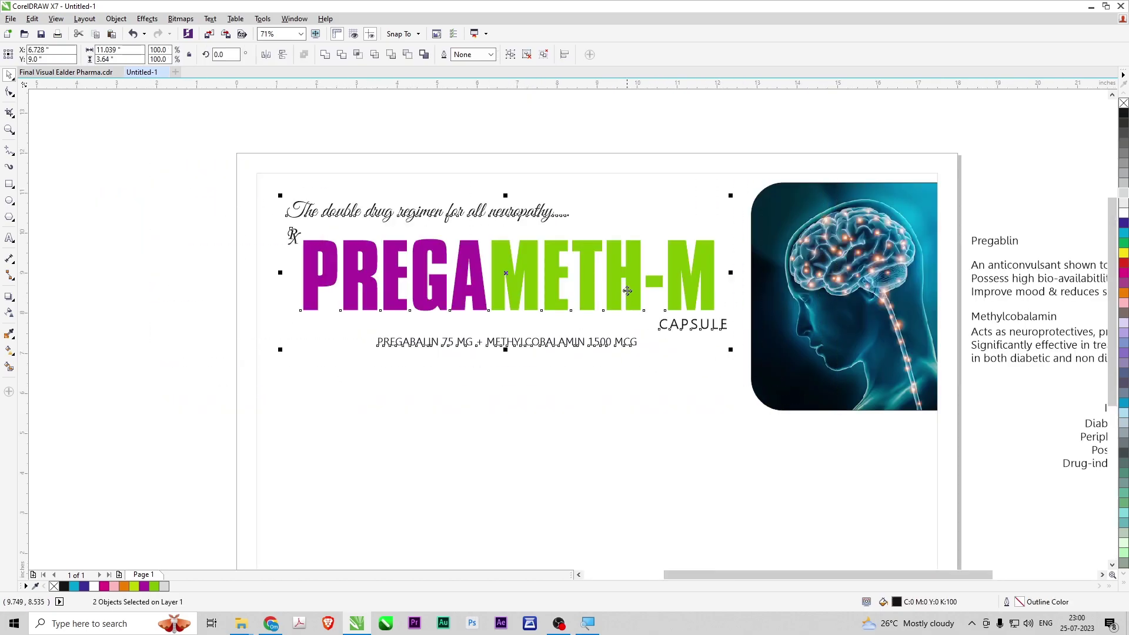
drag(627, 291, 628, 304)
click(236, 292)
key(F4)
- Ungroup the title block and enlarge the composition text to about 7.38 inches wide
scroll(267, 285, down, 2)
key(F2)
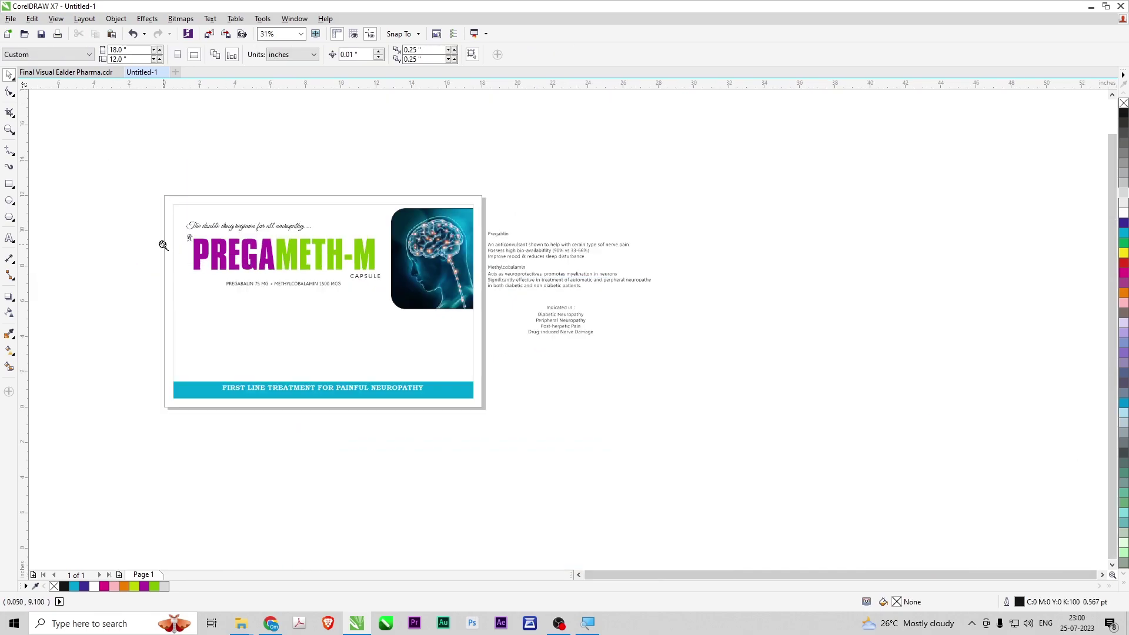
drag(152, 214, 451, 302)
click(754, 409)
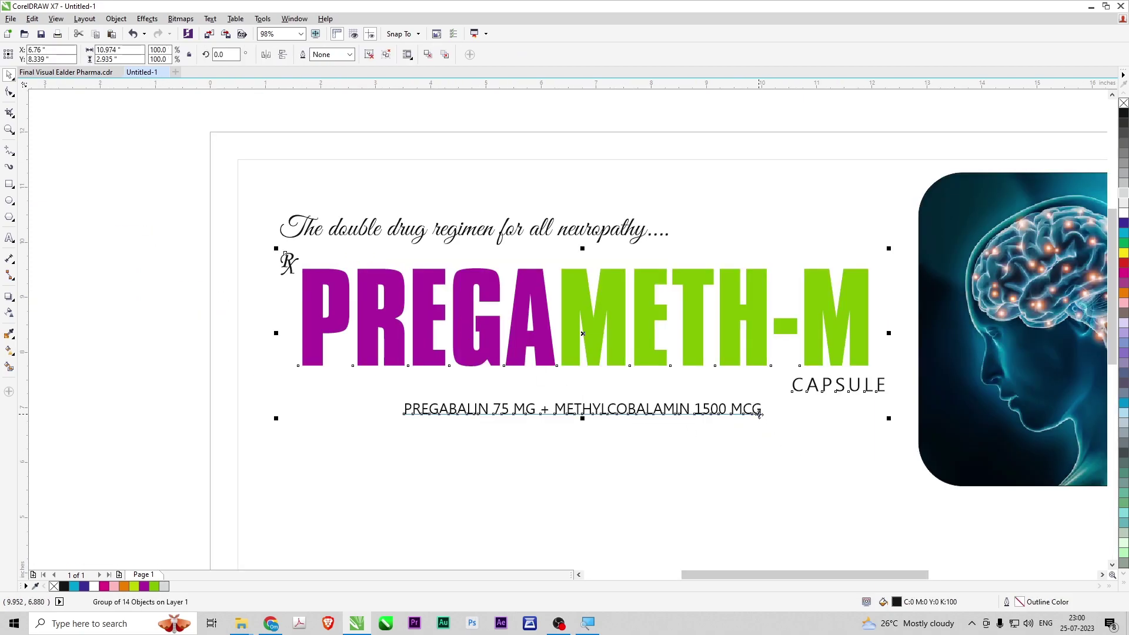
key(ctrl+u)
click(519, 416)
click(529, 408)
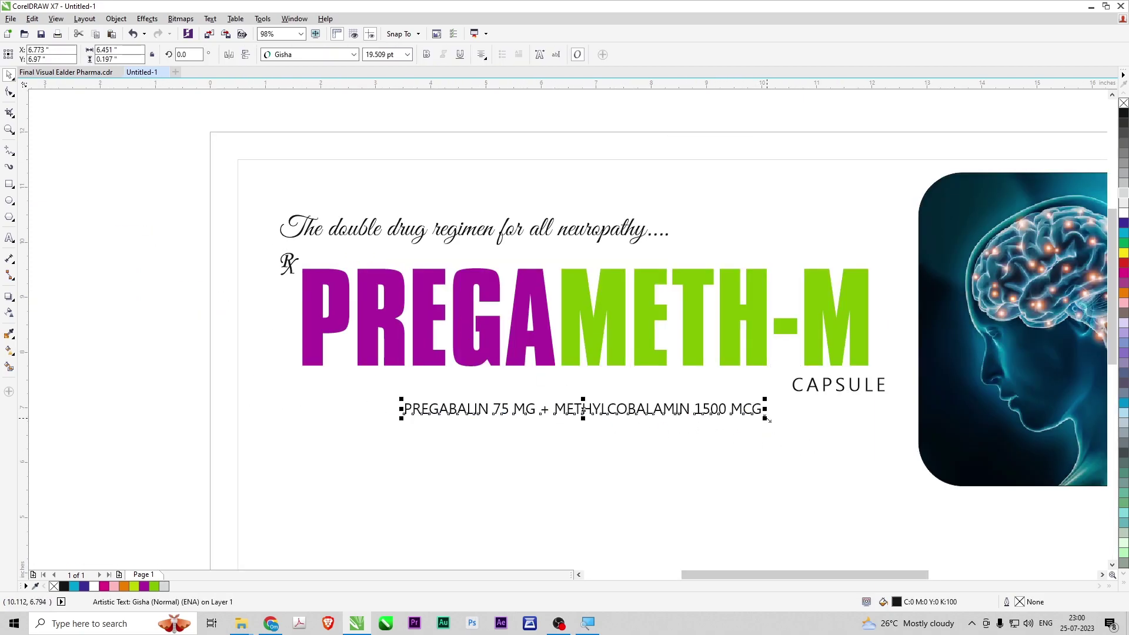
drag(764, 417, 790, 424)
shift+click(688, 333)
key(c)
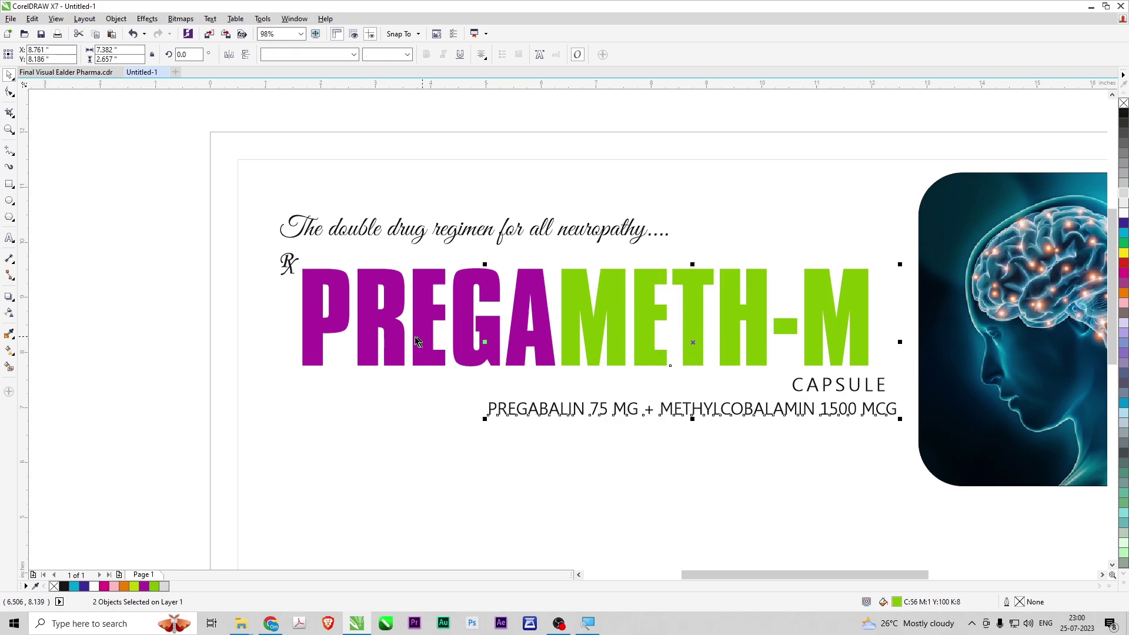
key(ctrl+z)
- Group the title letters with the Rx symbol and centre the composition text horizontally under them
click(184, 284)
drag(187, 241, 907, 373)
click(689, 406)
shift+click(646, 357)
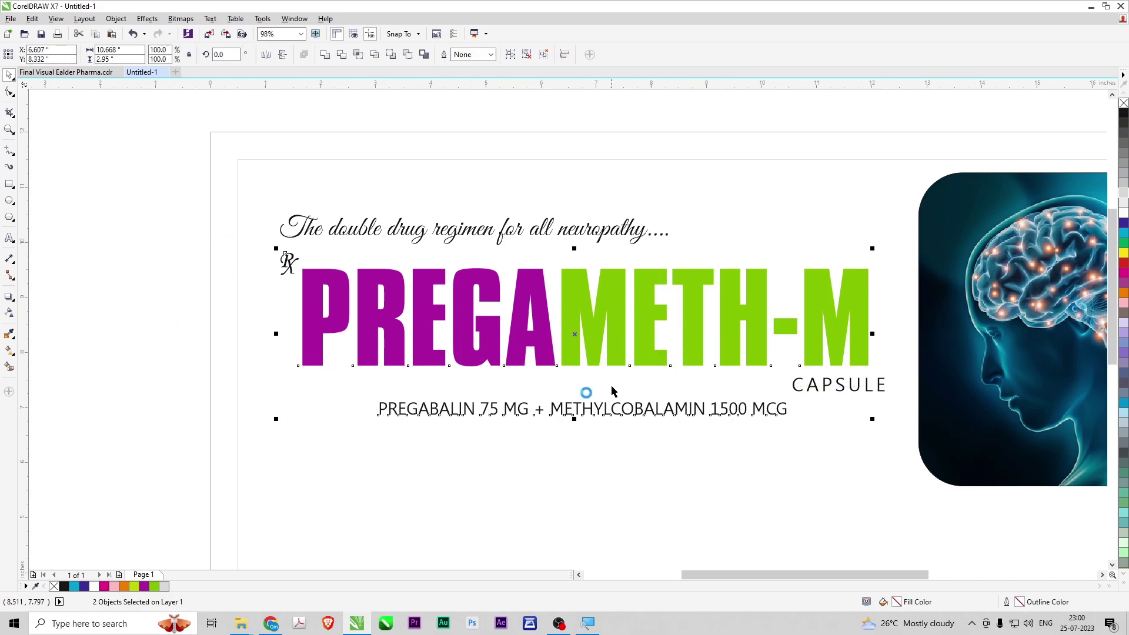
key(c)
click(196, 395)
- Draw a horizontal line about 7.21 inches long and place it between the title and the composition text
scroll(224, 389, down, 3)
key(F2)
drag(174, 289, 638, 451)
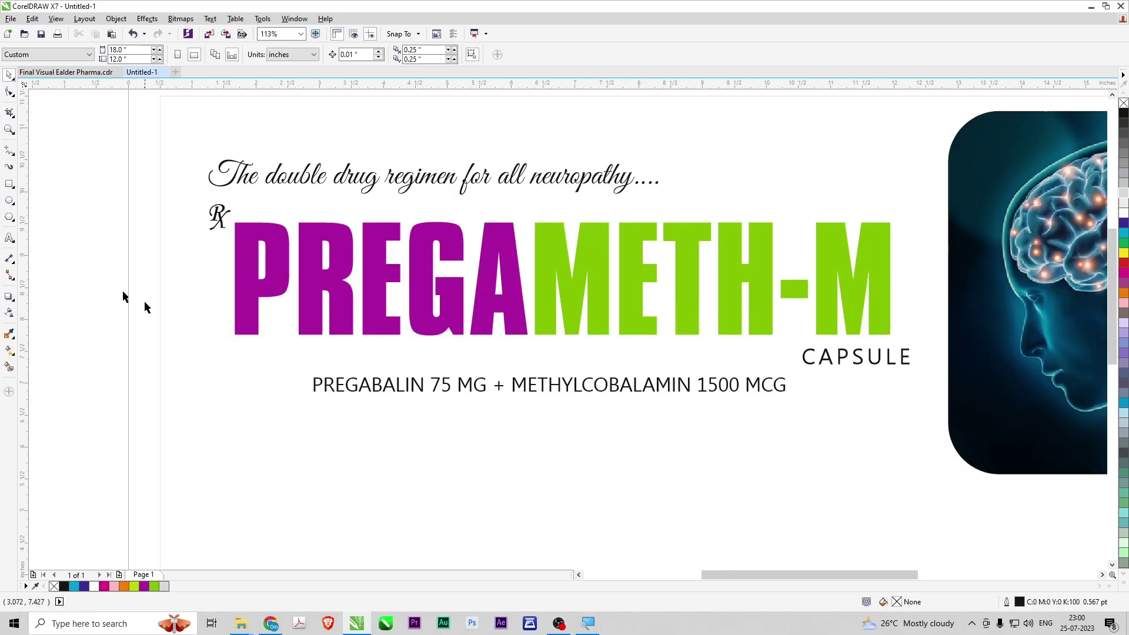
click(9, 151)
click(41, 172)
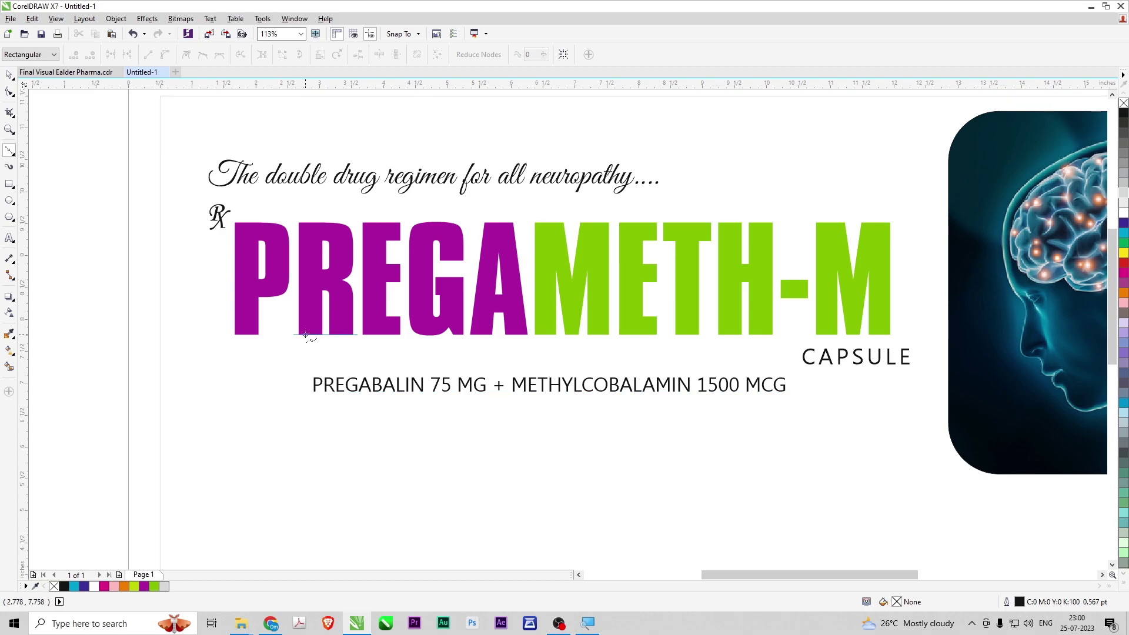
click(766, 335)
key(space)
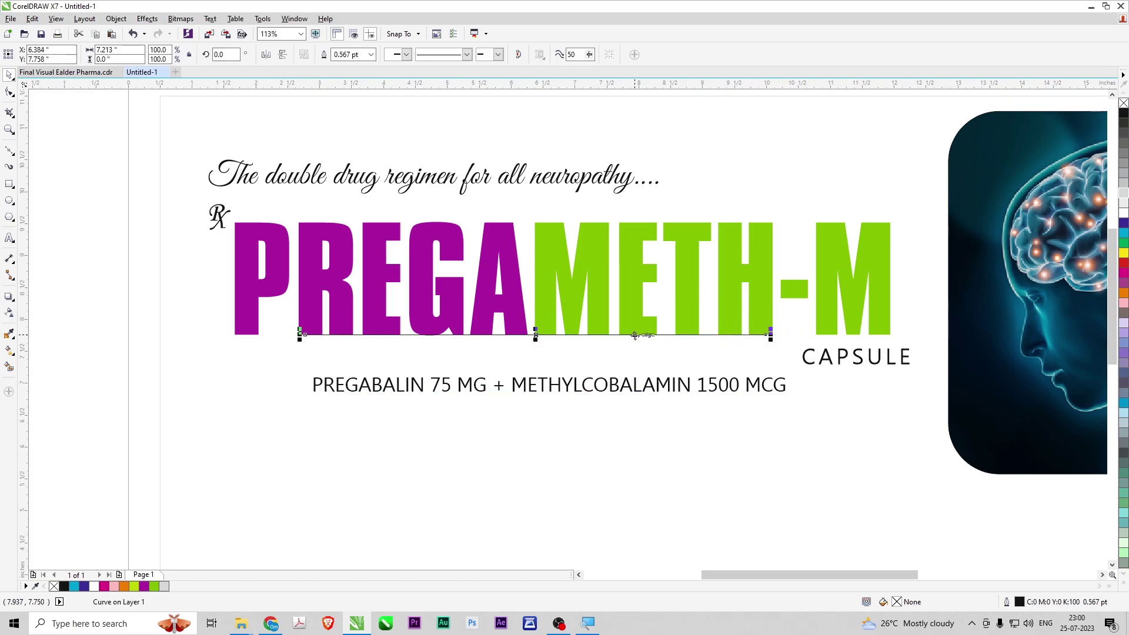
drag(640, 335, 641, 369)
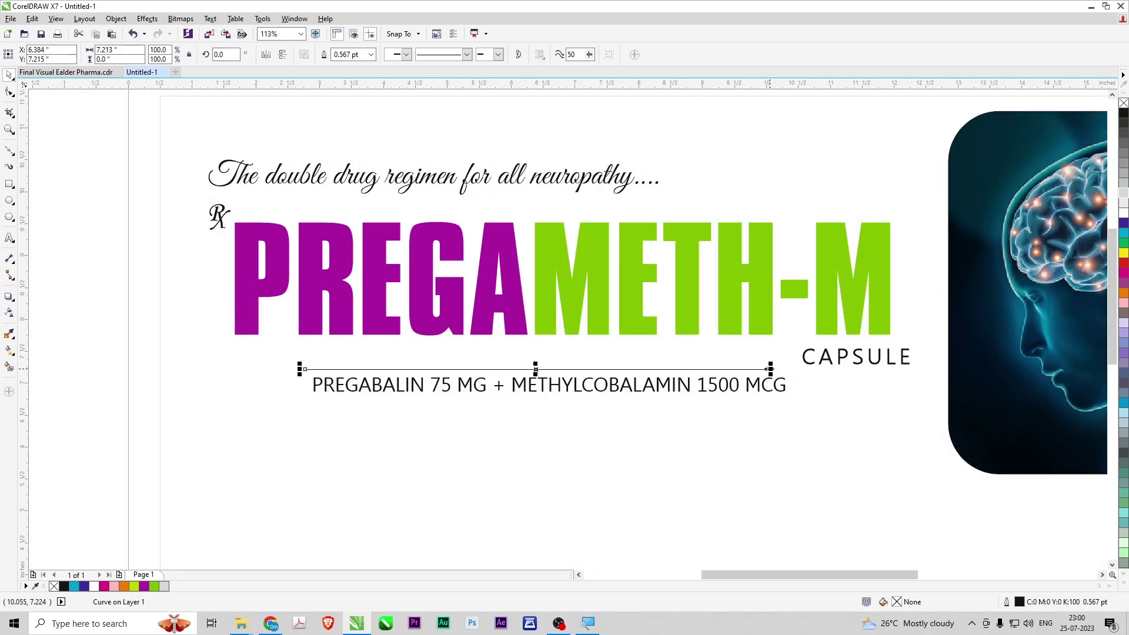
- Widen the line to about 9.37 inches and centre it horizontally on the composition text
drag(770, 369, 839, 380)
shift+click(714, 386)
key(c)
drag(714, 383, 708, 385)
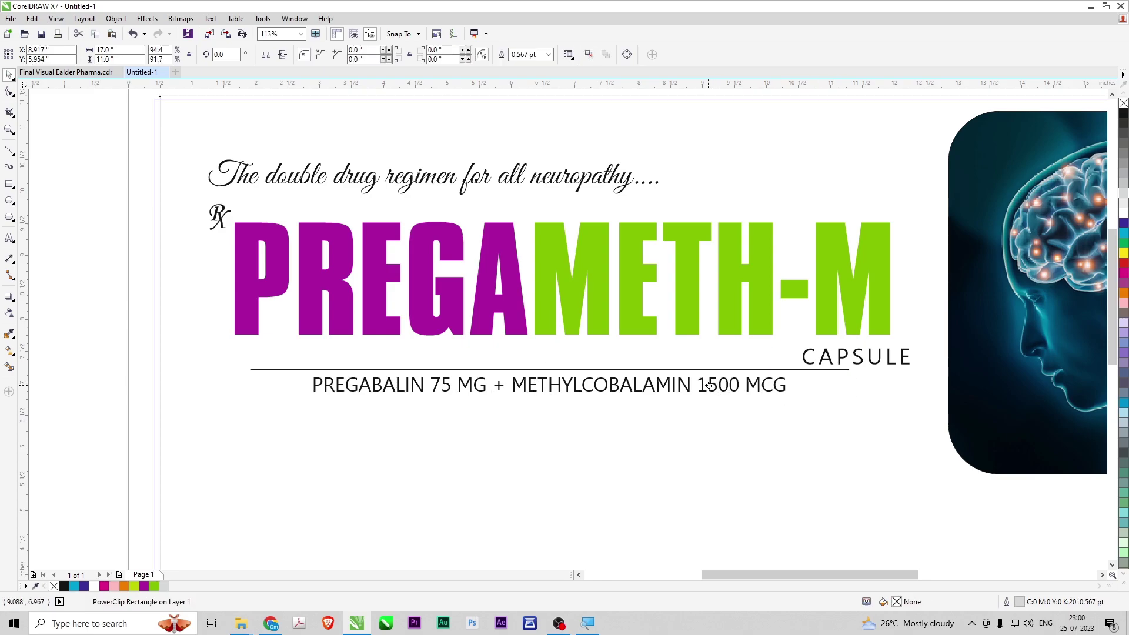
- Nudge the line and the composition text slightly down together
drag(95, 357, 942, 482)
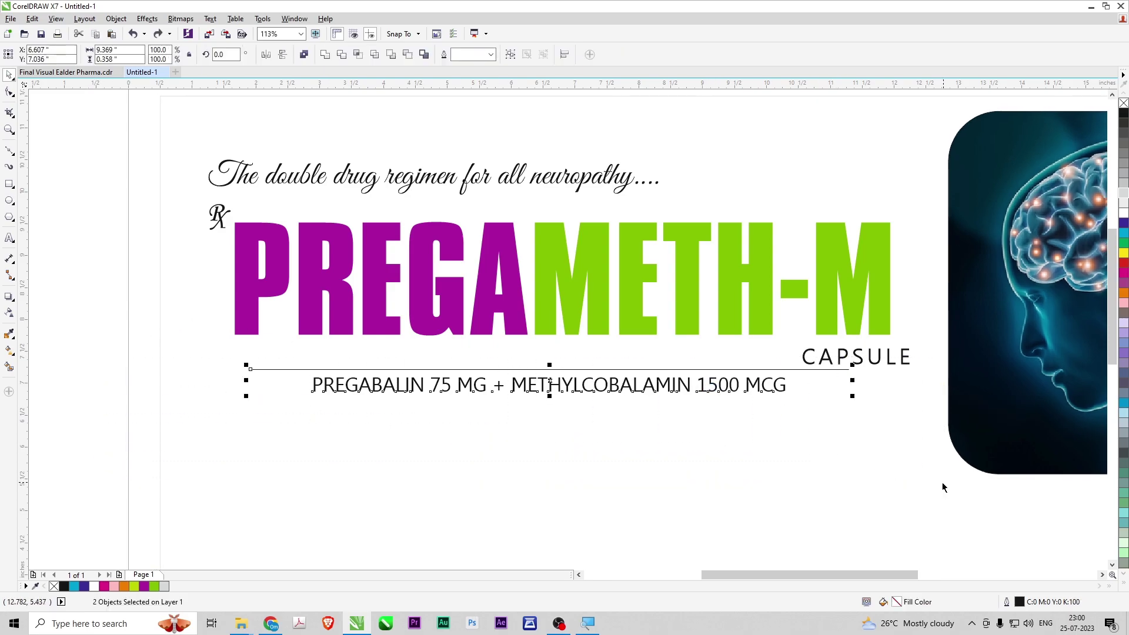
key(Down)
key(Down)
key(Down)
key(Down)
- Set the outline width of the line above the composition text to 1 pt
click(254, 377)
click(615, 372)
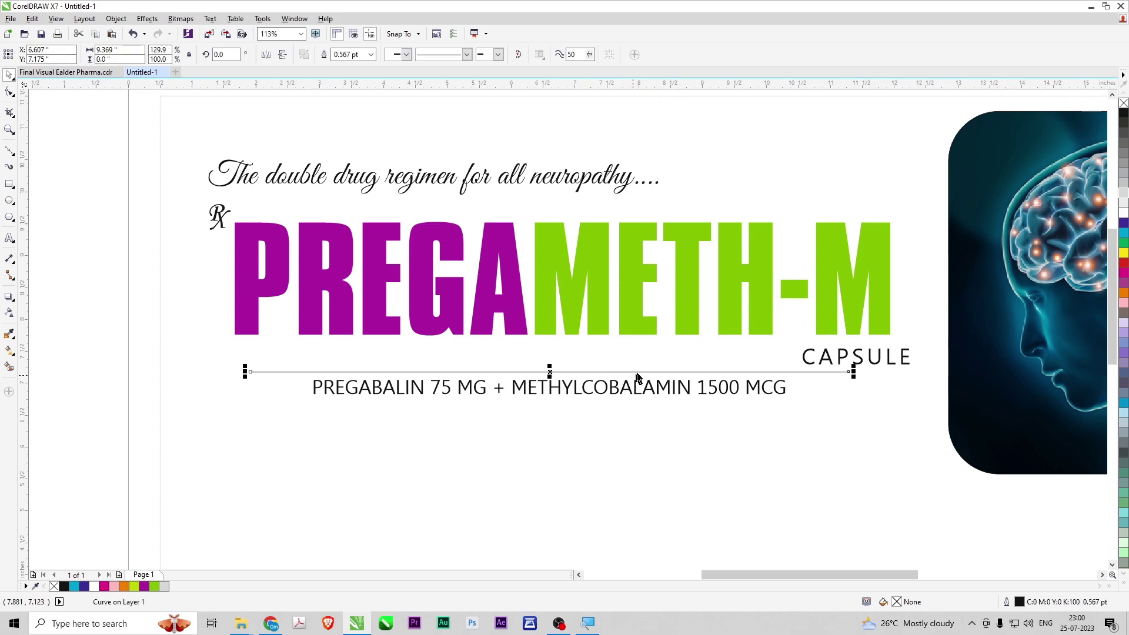
key(F12)
text(1)
key(Return)
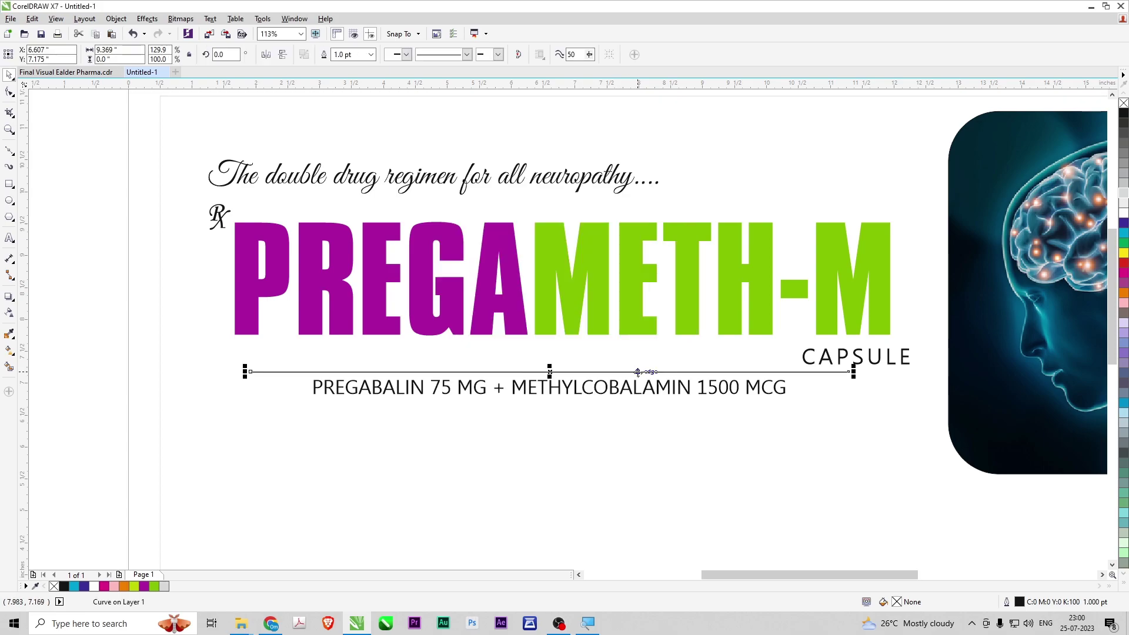
- Duplicate the line just below the composition text and group the two lines
drag(638, 371, 647, 400)
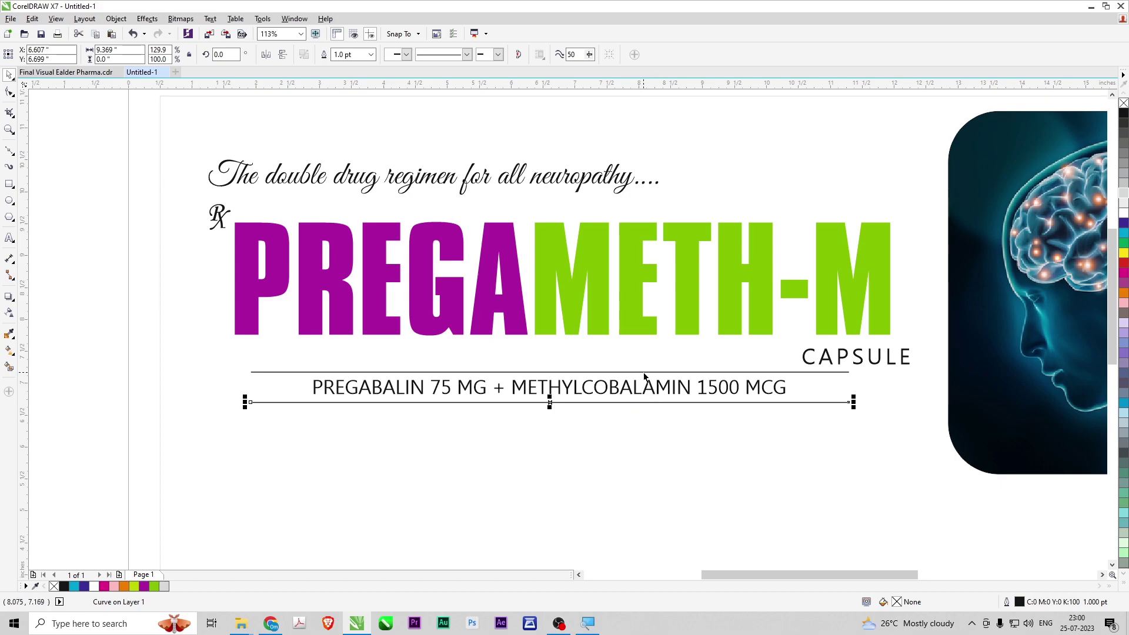
shift+click(664, 371)
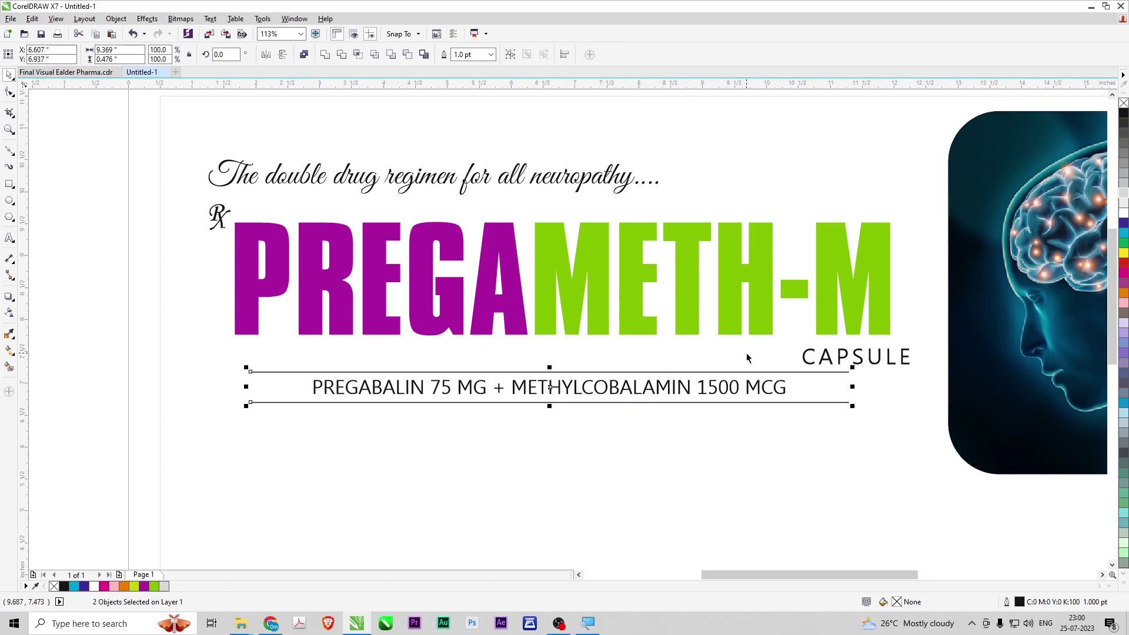
key(ctrl+g)
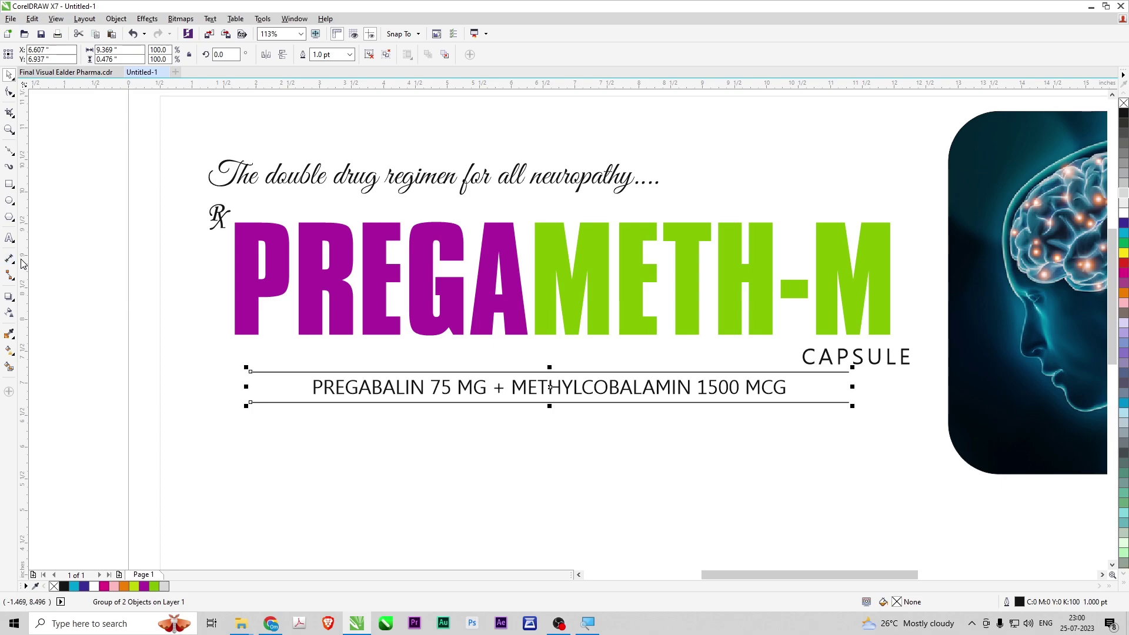
- Widen the grouped pair of lines symmetrically to about 10 inches
scroll(36, 270, down, 3)
scroll(83, 220, up, 2)
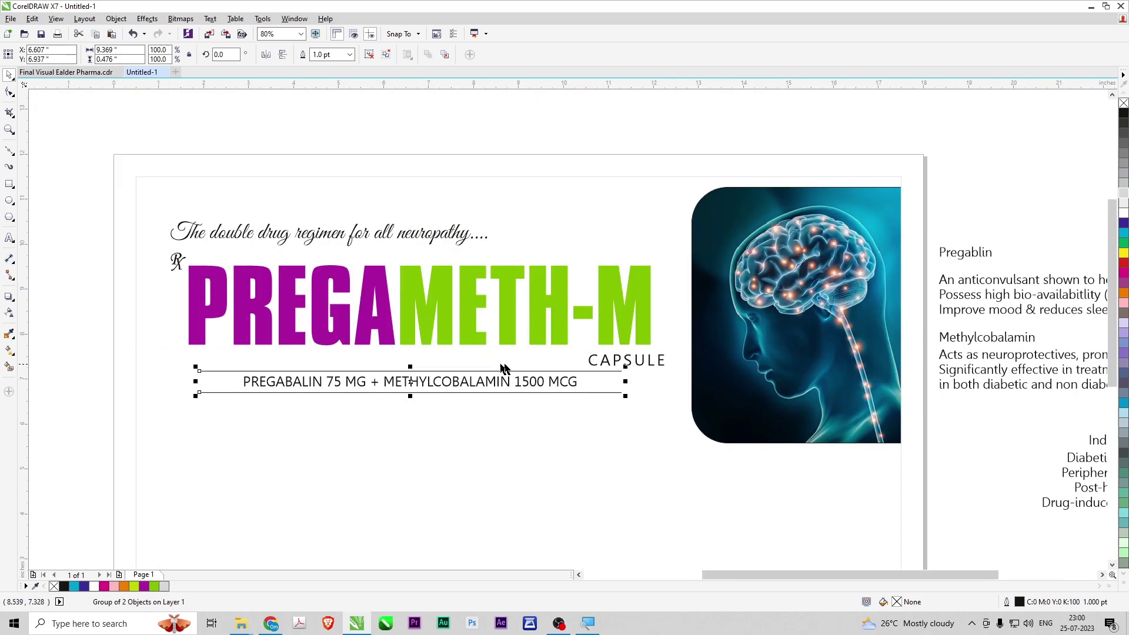
drag(627, 382, 639, 387)
shift+click(471, 385)
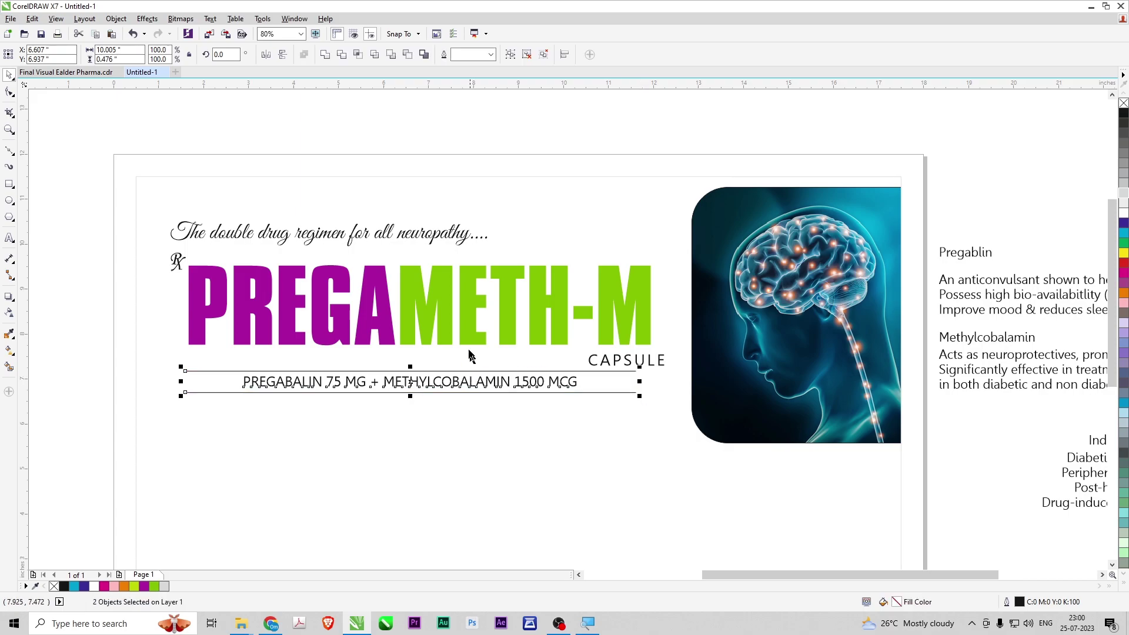
shift+click(472, 331)
scroll(503, 159, down, 3)
scroll(376, 194, up, 3)
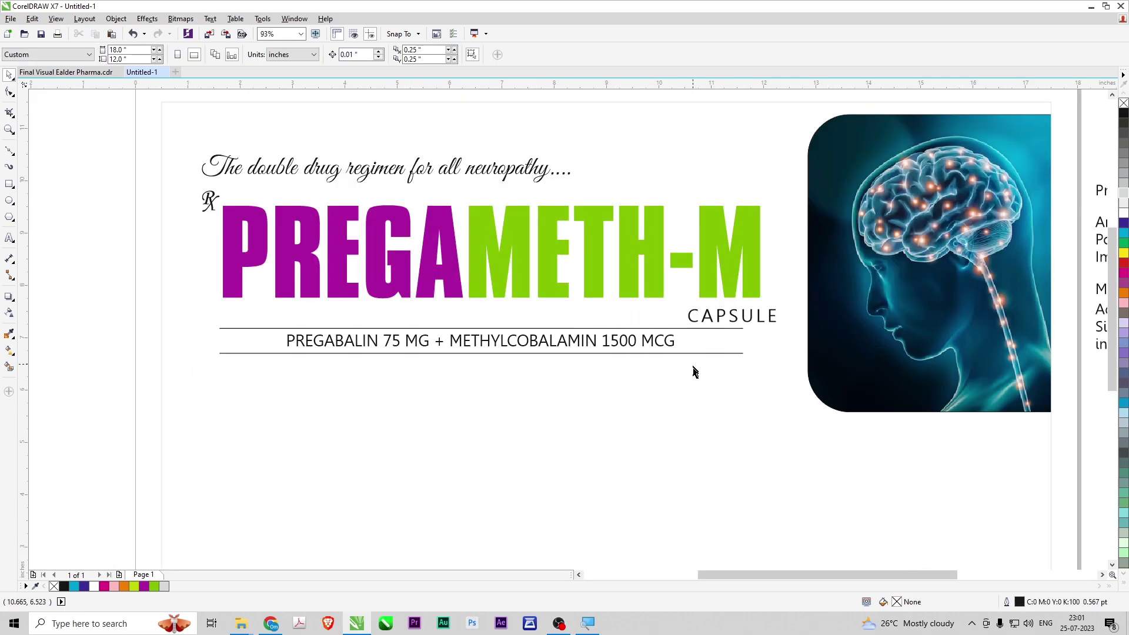
- Ungroup the two lines and fade the lower line's left end with a short linear transparency
click(698, 350)
click(698, 352)
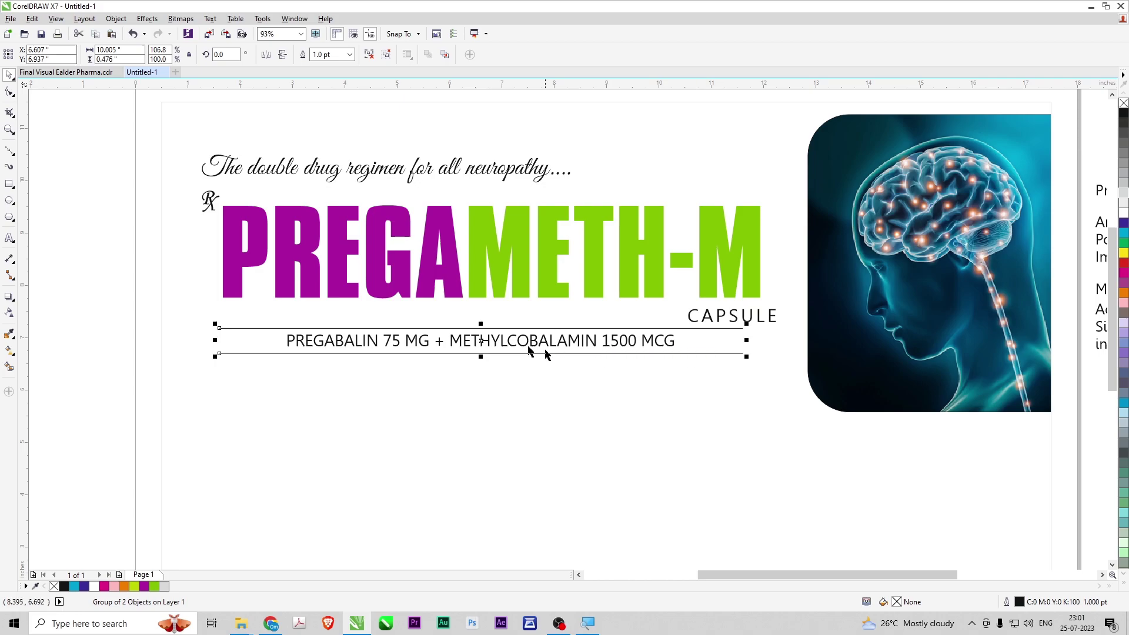
key(ctrl+u)
click(76, 298)
click(265, 353)
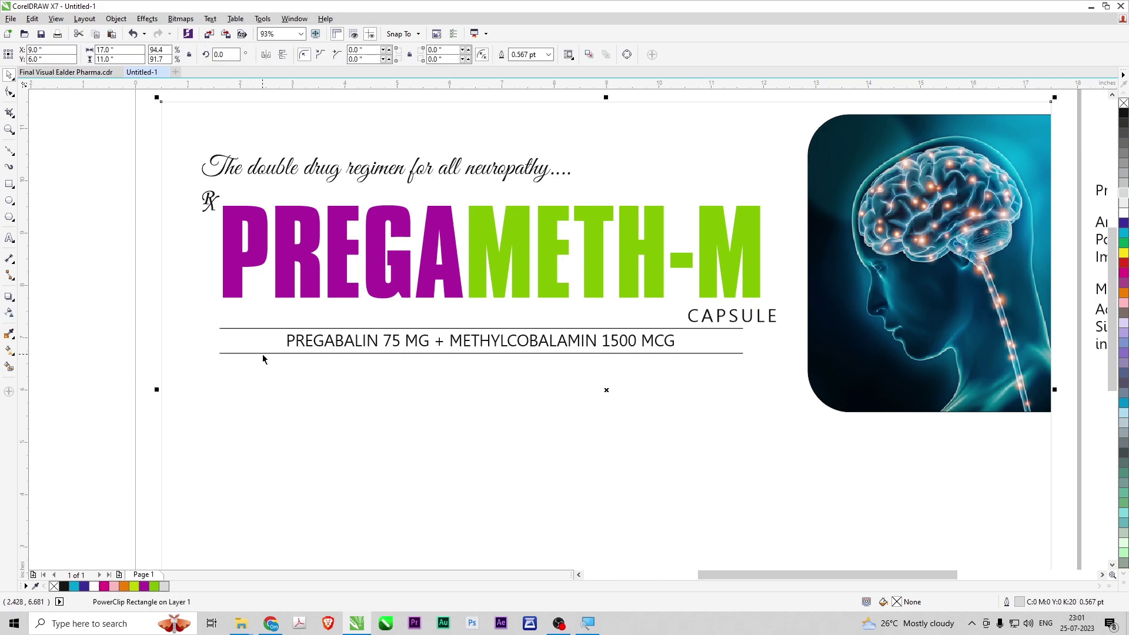
click(9, 313)
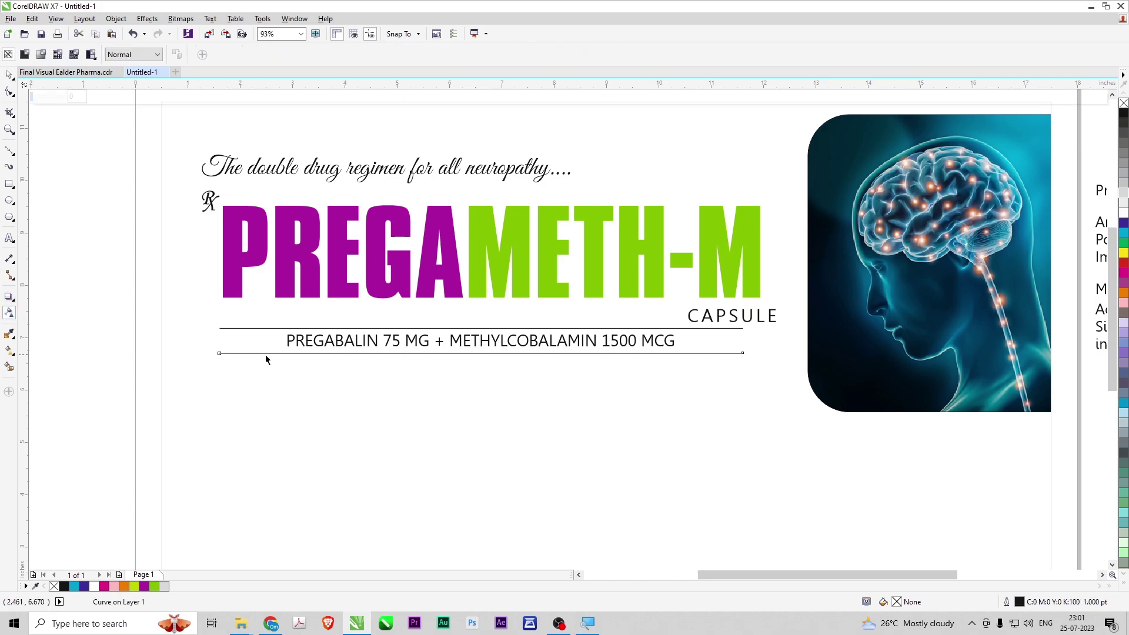
drag(268, 353, 292, 356)
key(space)
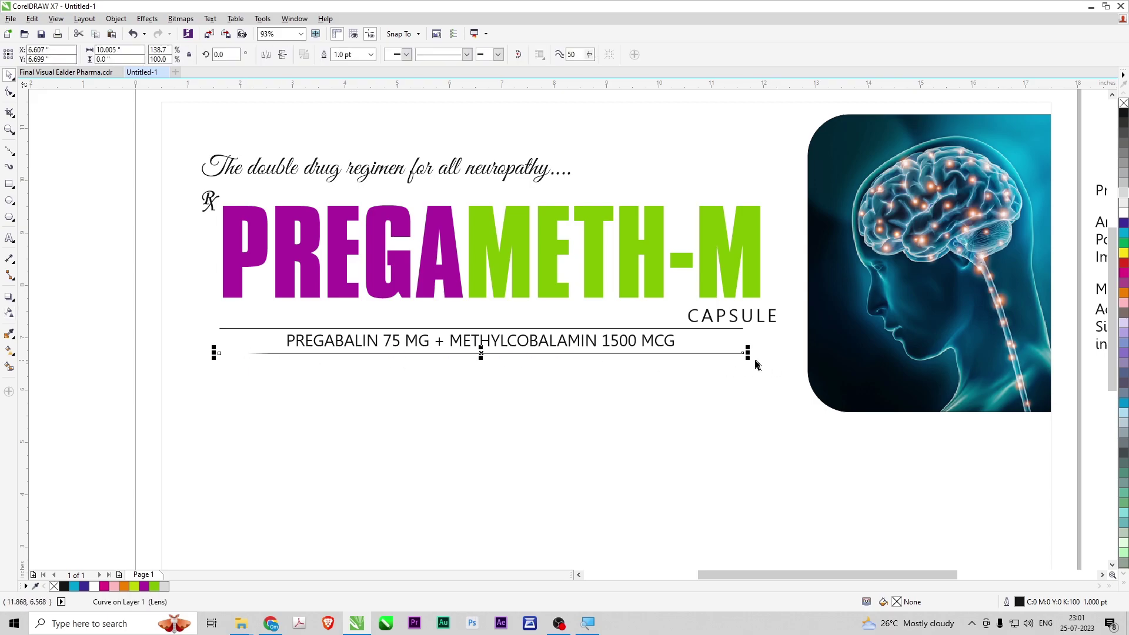
- Remove the upper line, shorten the faded one to about 5.48 inches and group it with a mirrored copy extending it to the right
drag(747, 353, 510, 376)
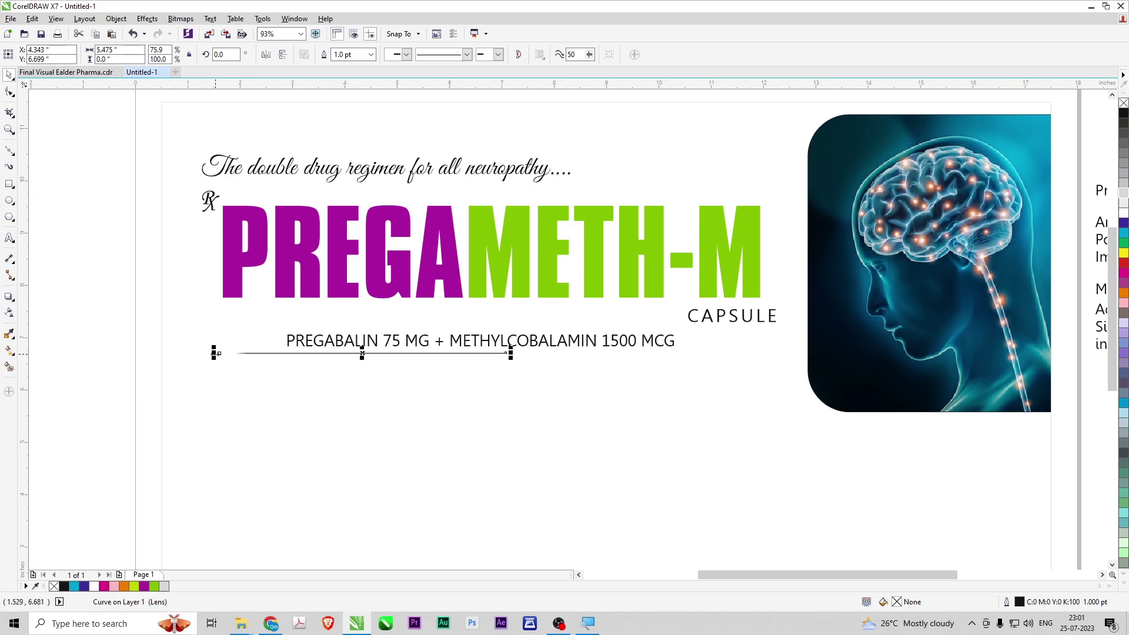
drag(214, 354, 773, 353)
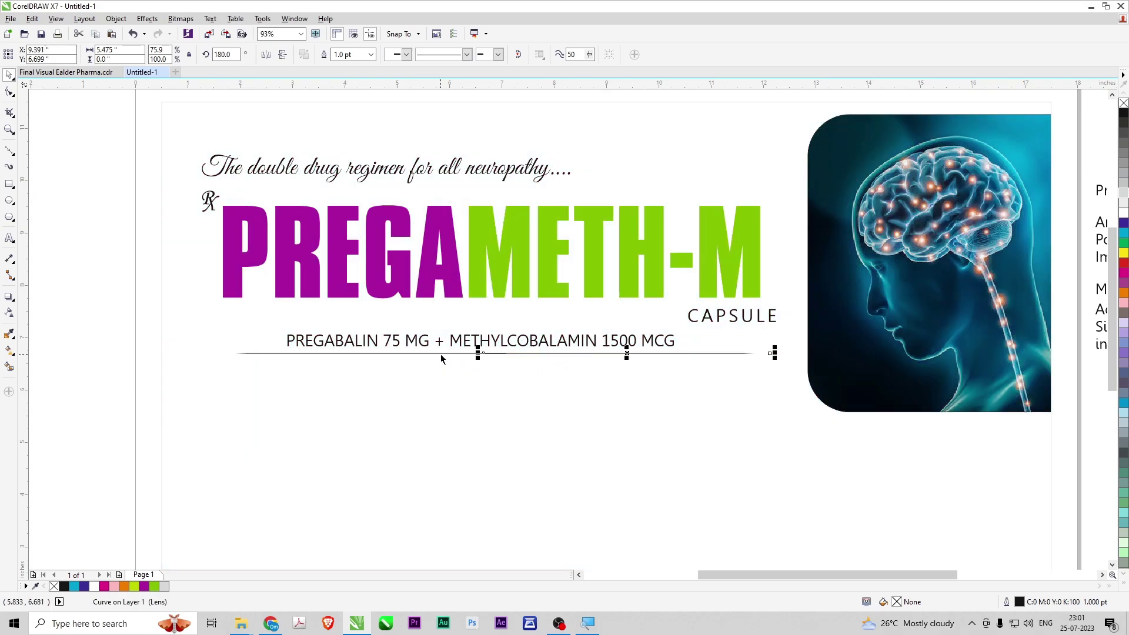
shift+click(441, 354)
key(ctrl+g)
- Centre the faded line horizontally on the composition text and duplicate it just above the text
shift+click(487, 341)
key(c)
click(318, 361)
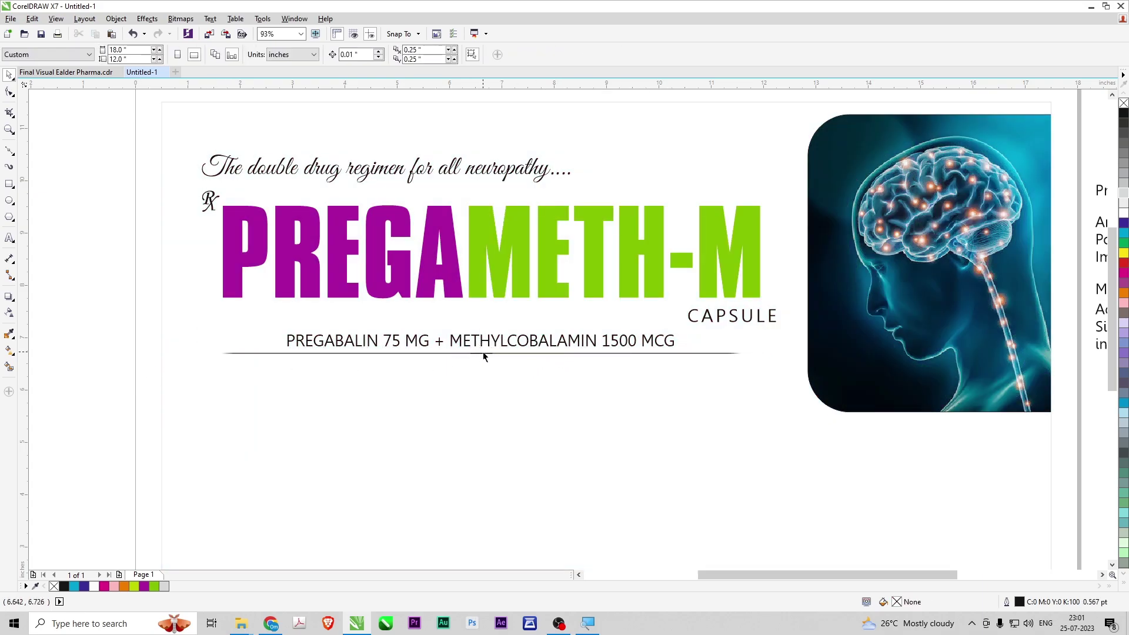
drag(483, 354, 491, 327)
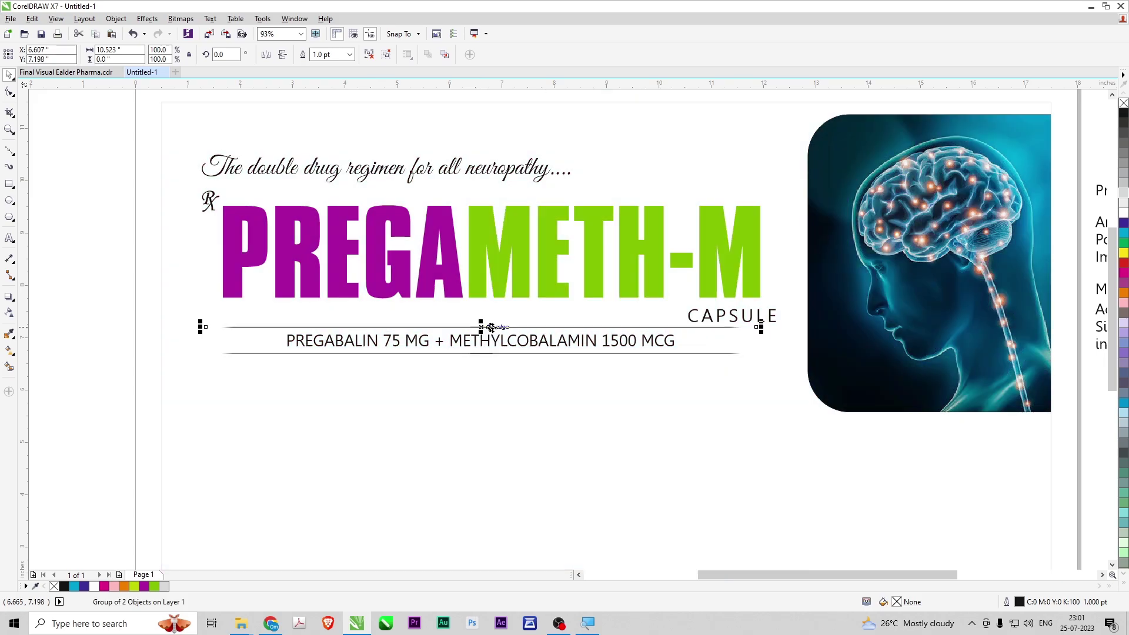
click(577, 343)
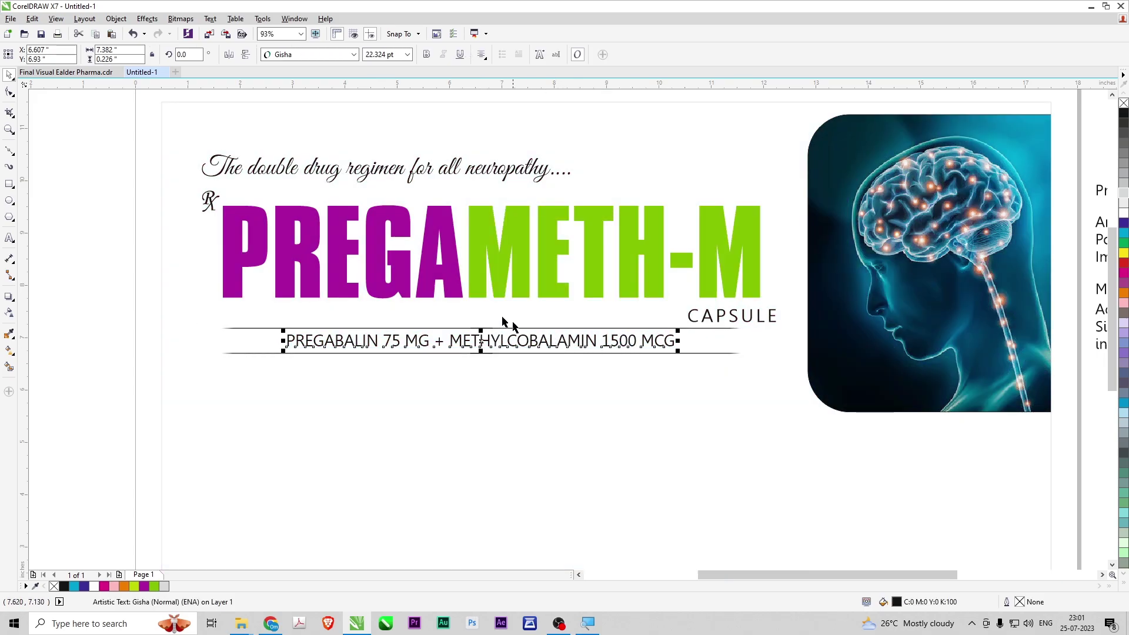
- Shrink CAPSULE so it ends flush with the title's M, and nudge the composition text with its two lines slightly up
scroll(397, 295, down, 1)
key(F2)
scroll(823, 368, up, 3)
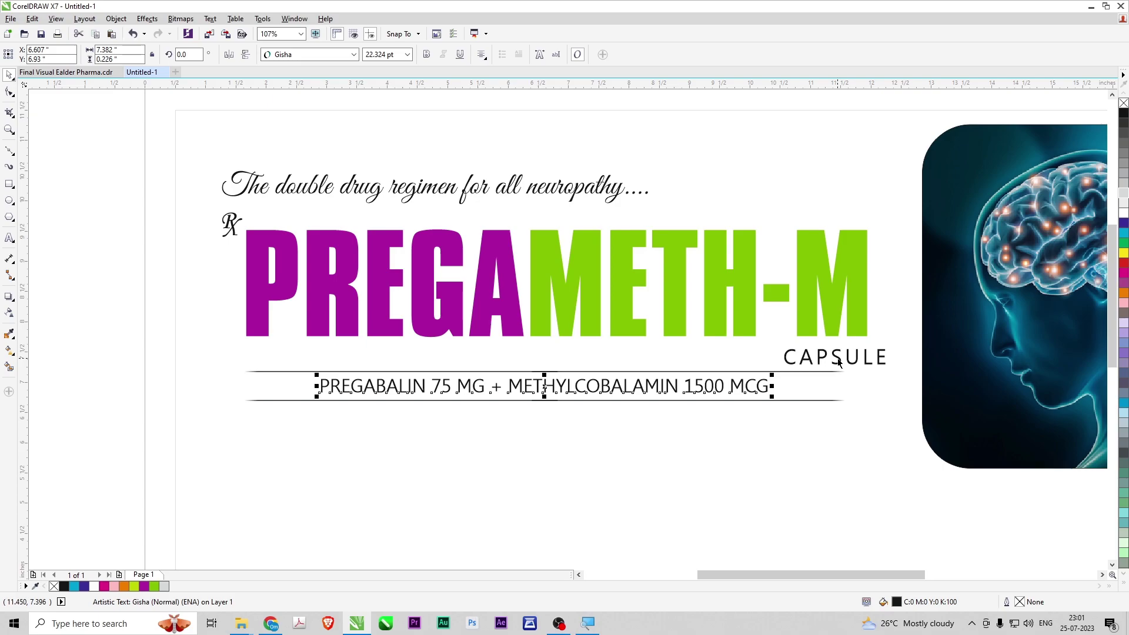
drag(839, 362, 784, 368)
drag(117, 351, 937, 472)
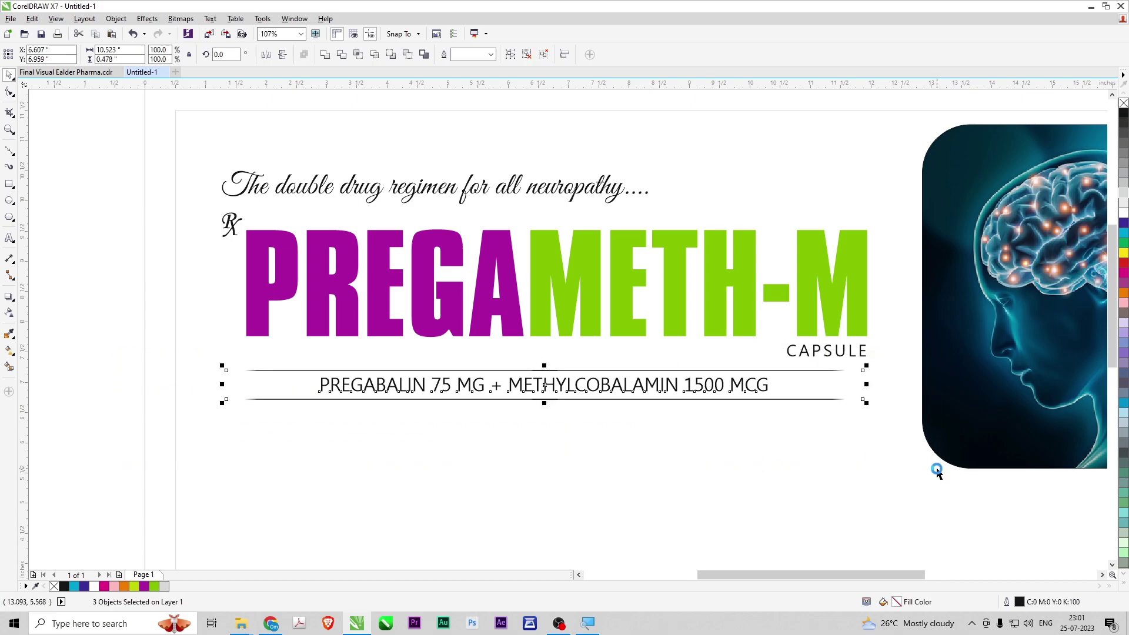
scroll(684, 463, down, 2)
key(F4)
click(233, 247)
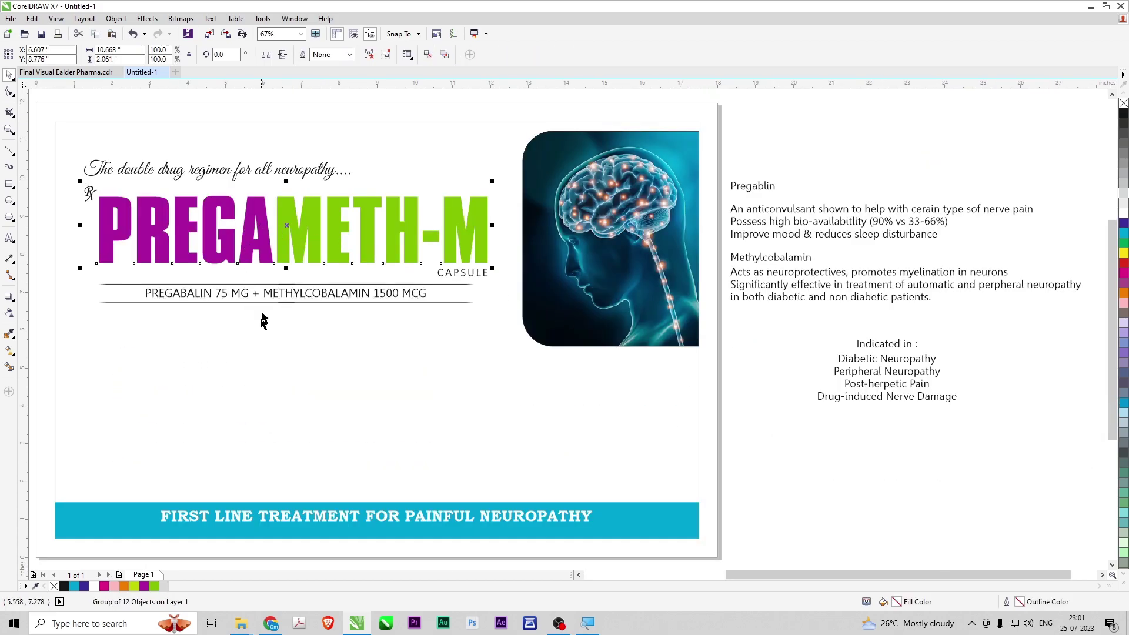
- Recolour the two faded lines above and below the composition text to 30% black grey
click(279, 289)
shift+click(495, 283)
click(837, 357)
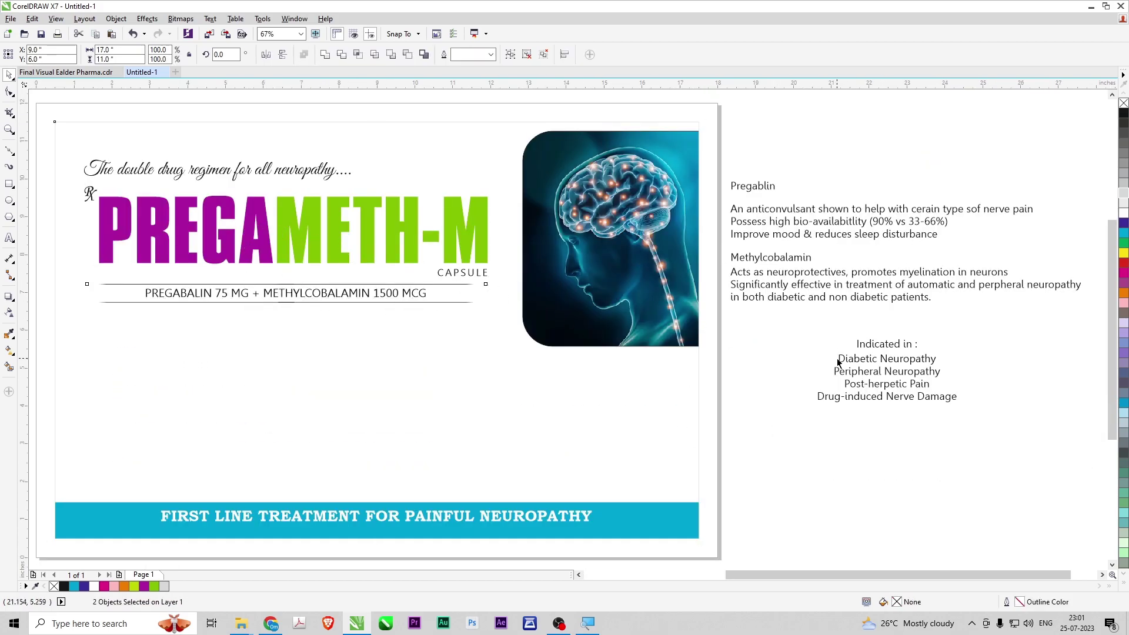
scroll(197, 264, down, 2)
scroll(188, 268, up, 4)
click(435, 329)
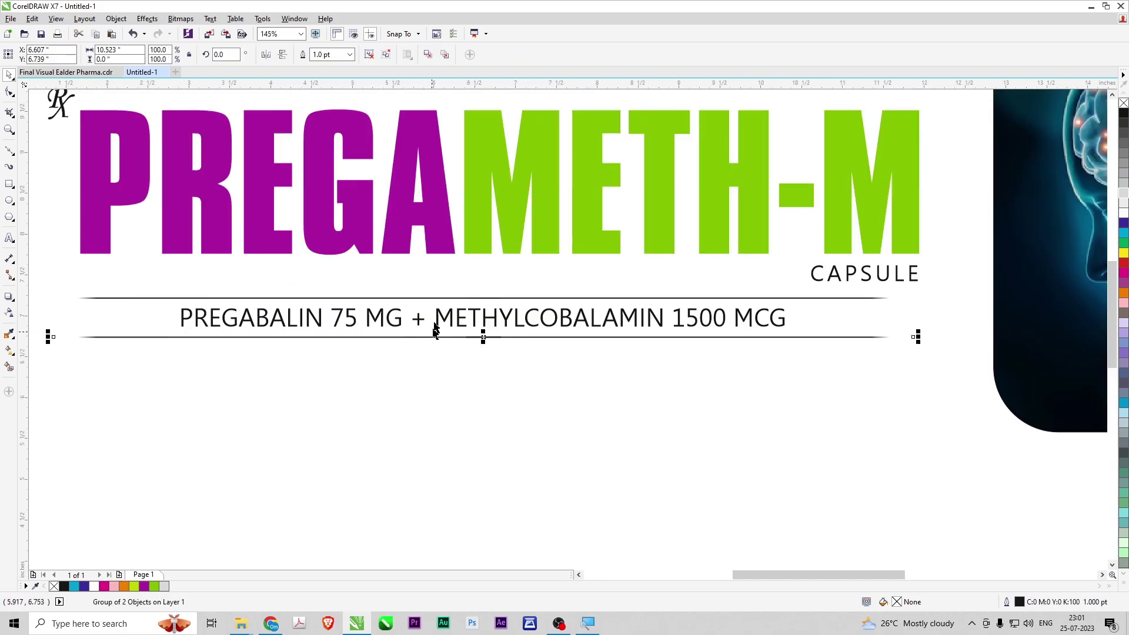
shift+click(442, 299)
right_click(1124, 187)
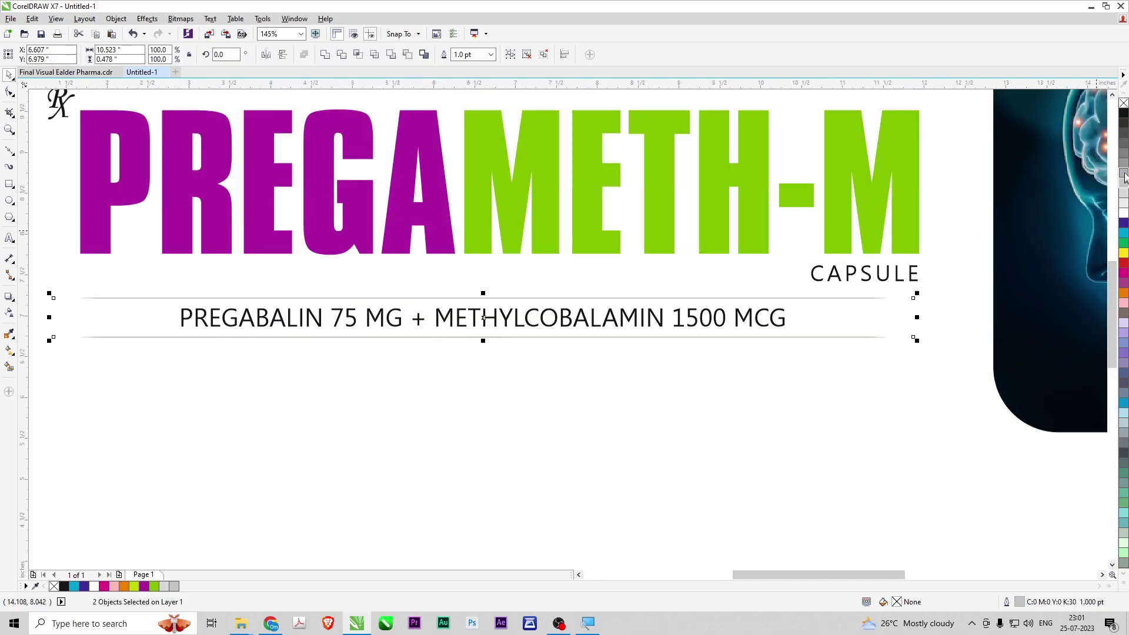
- Try several colours on the tagline above the title and fill it with magenta
scroll(174, 220, down, 2)
click(93, 161)
key(F2)
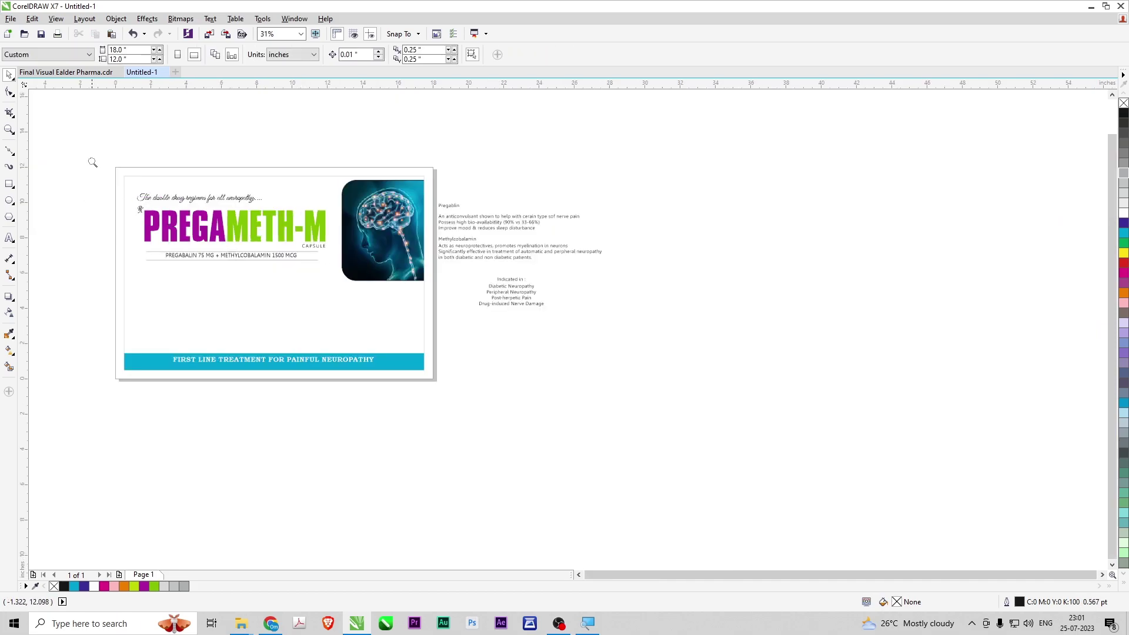
drag(93, 161, 533, 375)
click(387, 182)
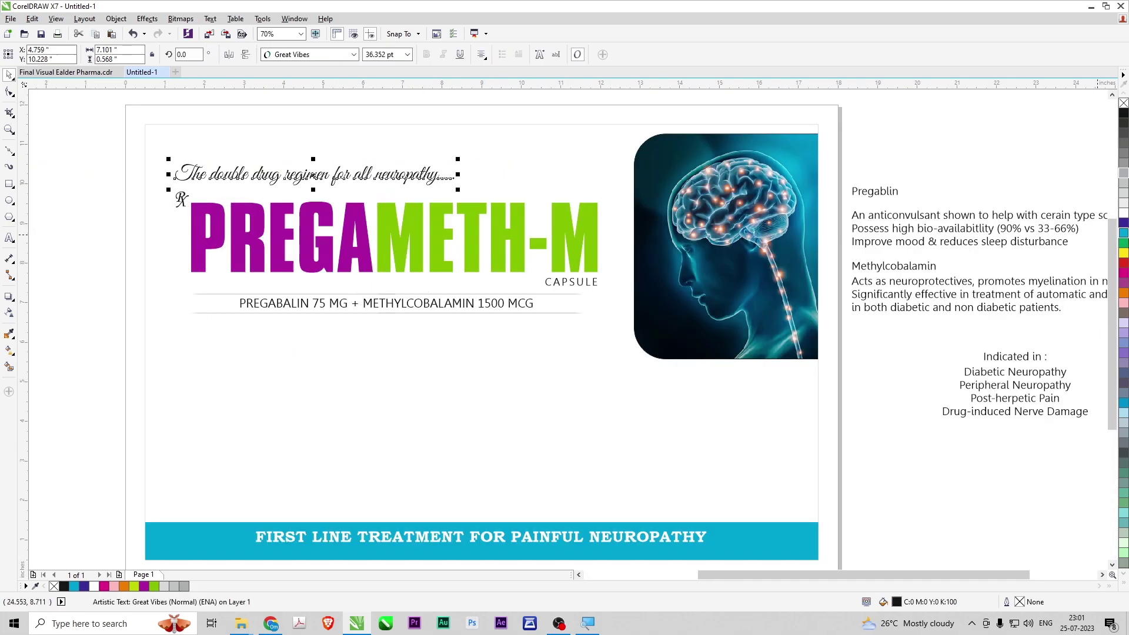
click(1123, 233)
click(1123, 253)
click(1123, 273)
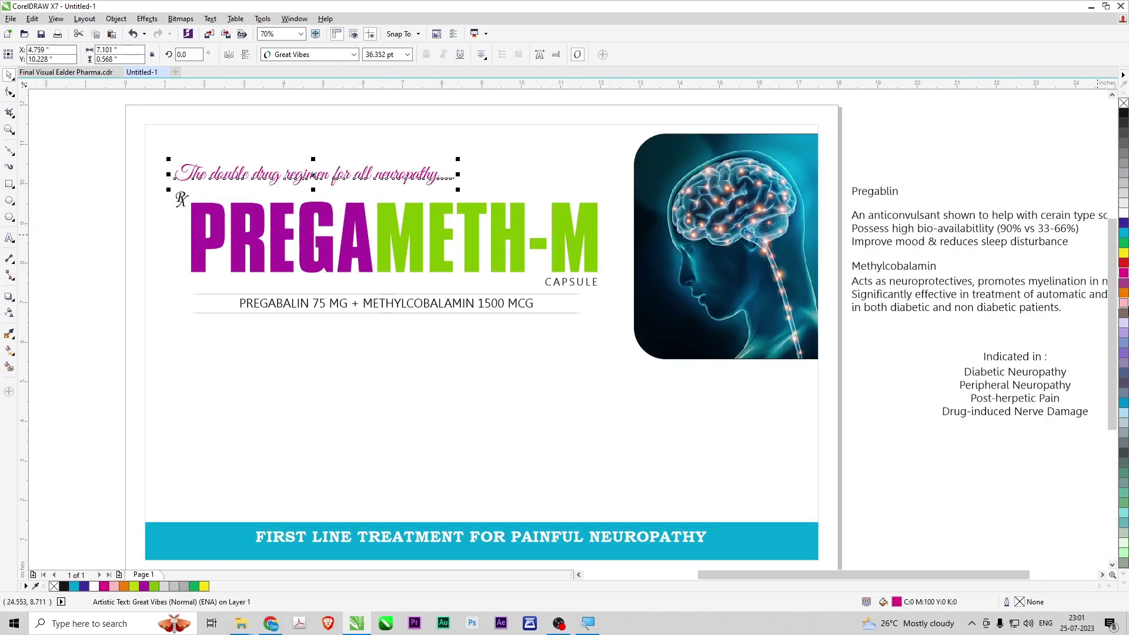
click(1124, 303)
click(1123, 273)
- Move the tagline slightly up, and shift the title block with CAPSULE and the lined composition text slightly up too
click(130, 196)
drag(233, 175, 229, 164)
drag(113, 175, 610, 336)
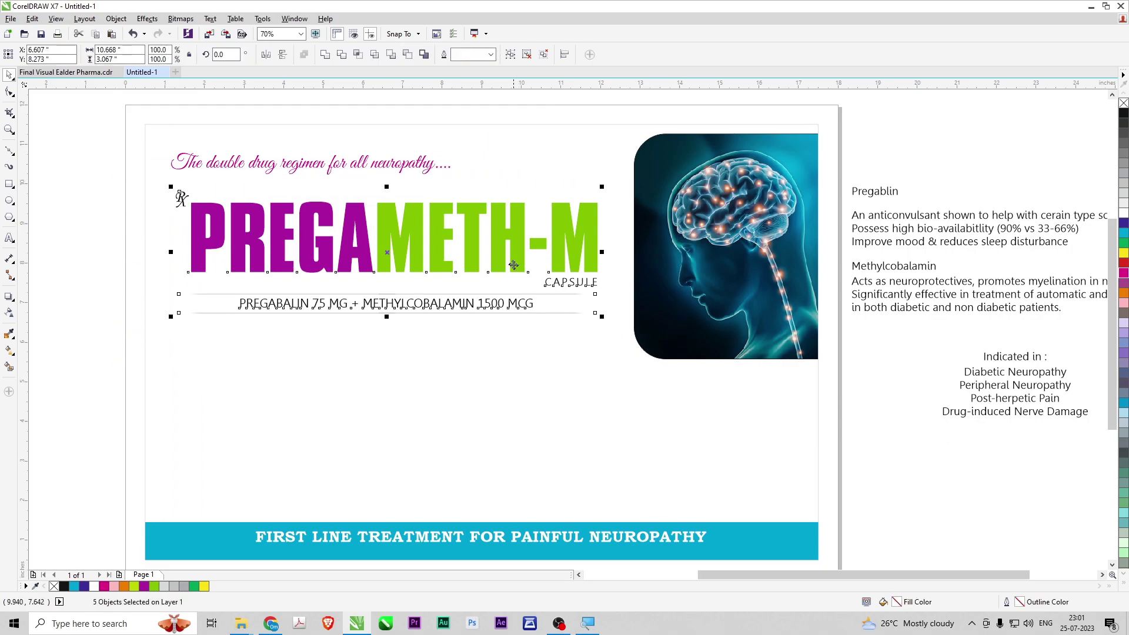
drag(513, 261, 512, 256)
click(827, 401)
- Move the Pregablin heading from beside the page to the blank area below the composition text, near the left margin
scroll(826, 399, down, 2)
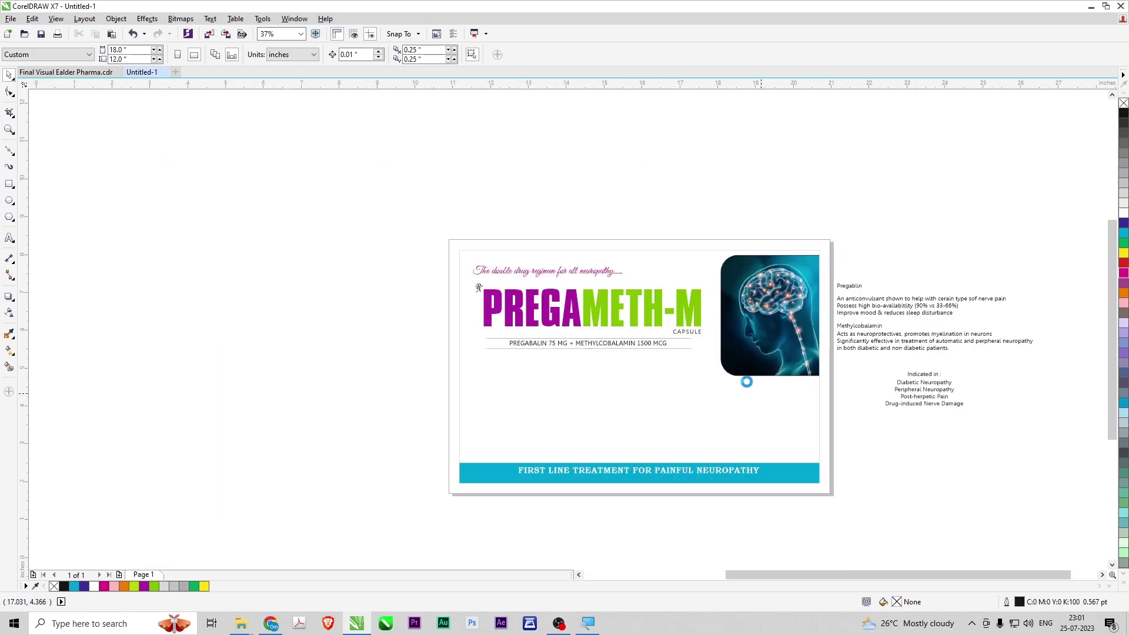
key(F4)
scroll(614, 336, down, 2)
key(F2)
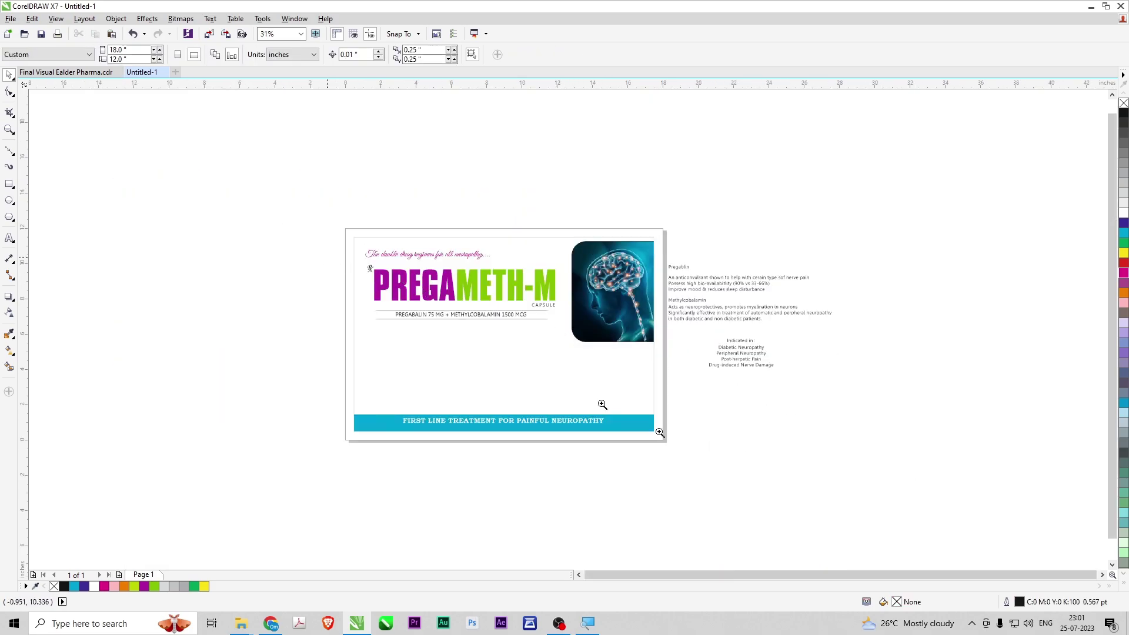
drag(660, 433, 318, 224)
click(318, 223)
key(F4)
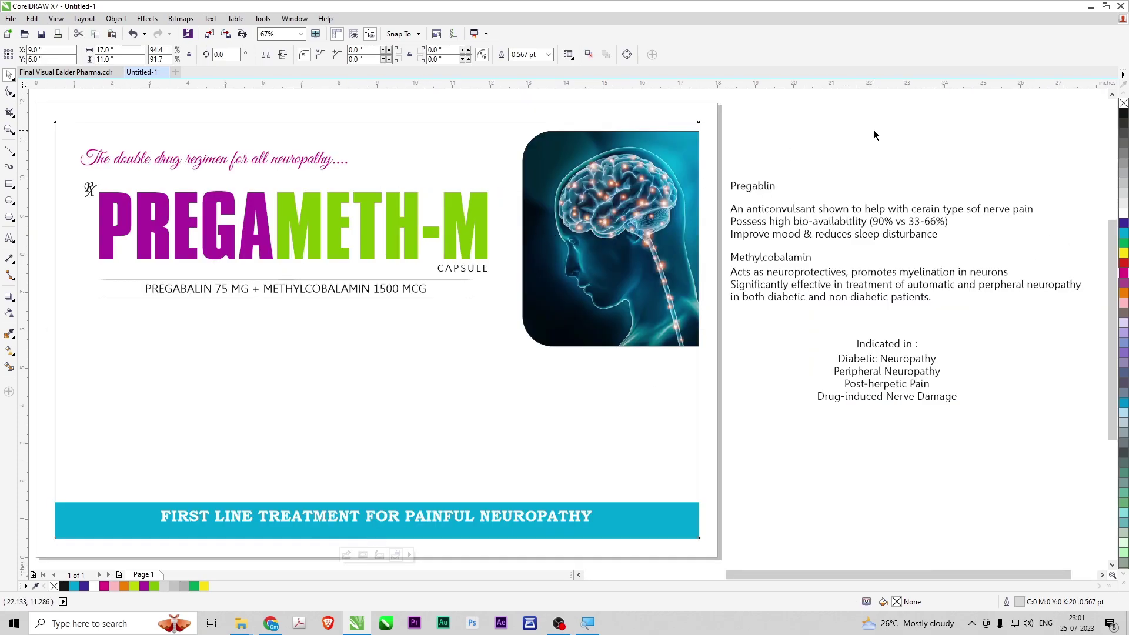
click(874, 130)
click(804, 223)
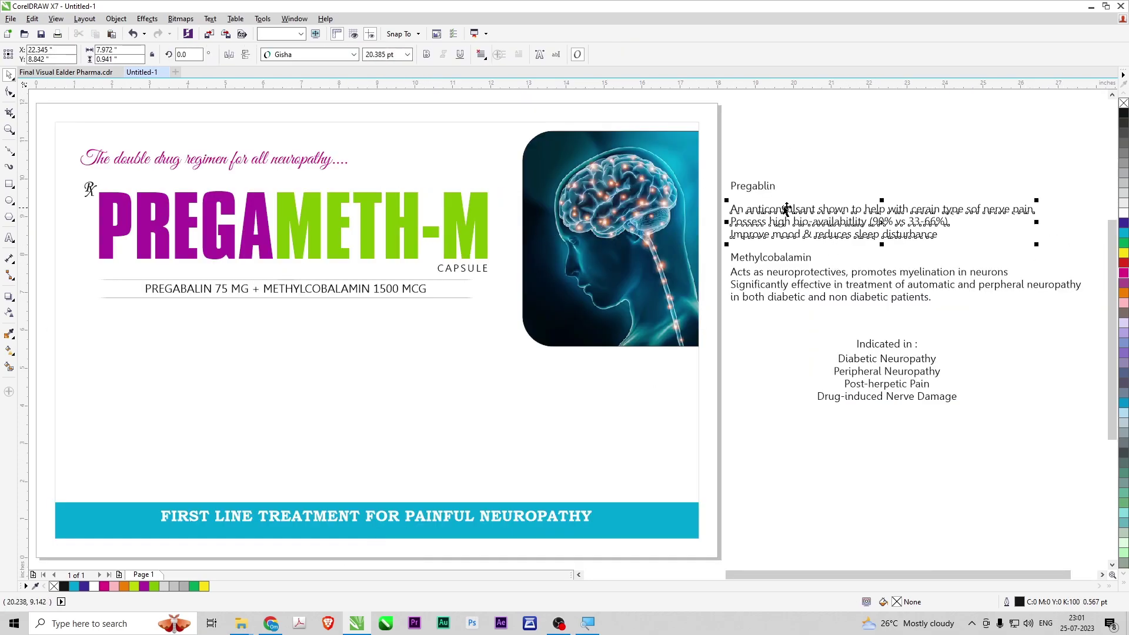
drag(762, 189, 125, 336)
- Draw a rectangle about 1.95 by 0.5 inches around the Pregablin heading
scroll(125, 336, down, 1)
key(F2)
drag(63, 301, 318, 407)
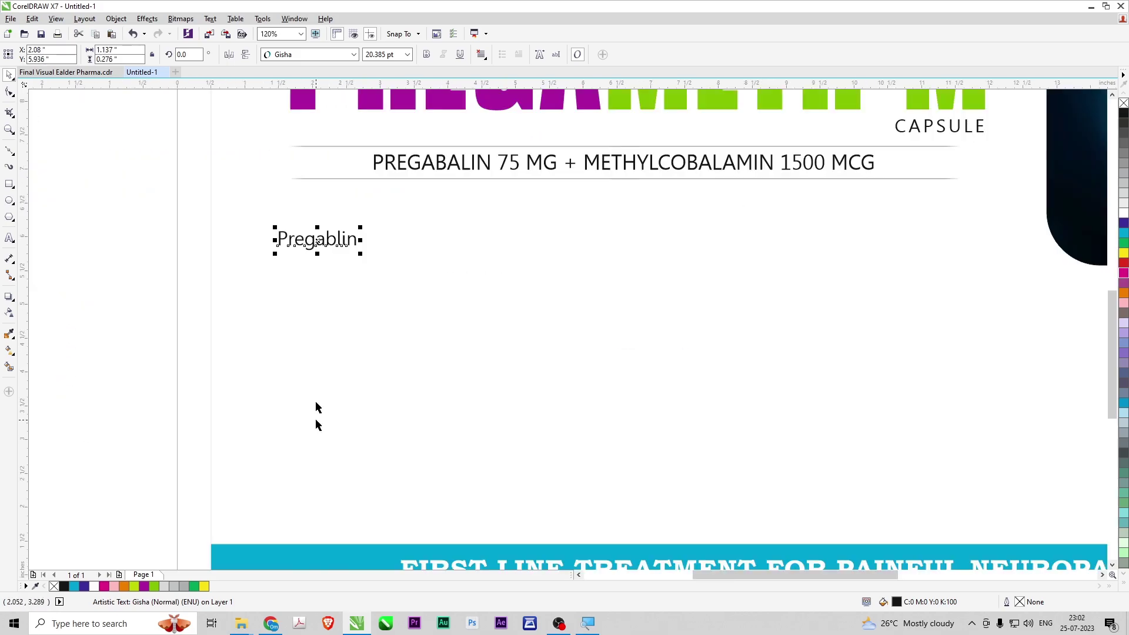
click(22, 185)
drag(266, 223, 398, 256)
key(space)
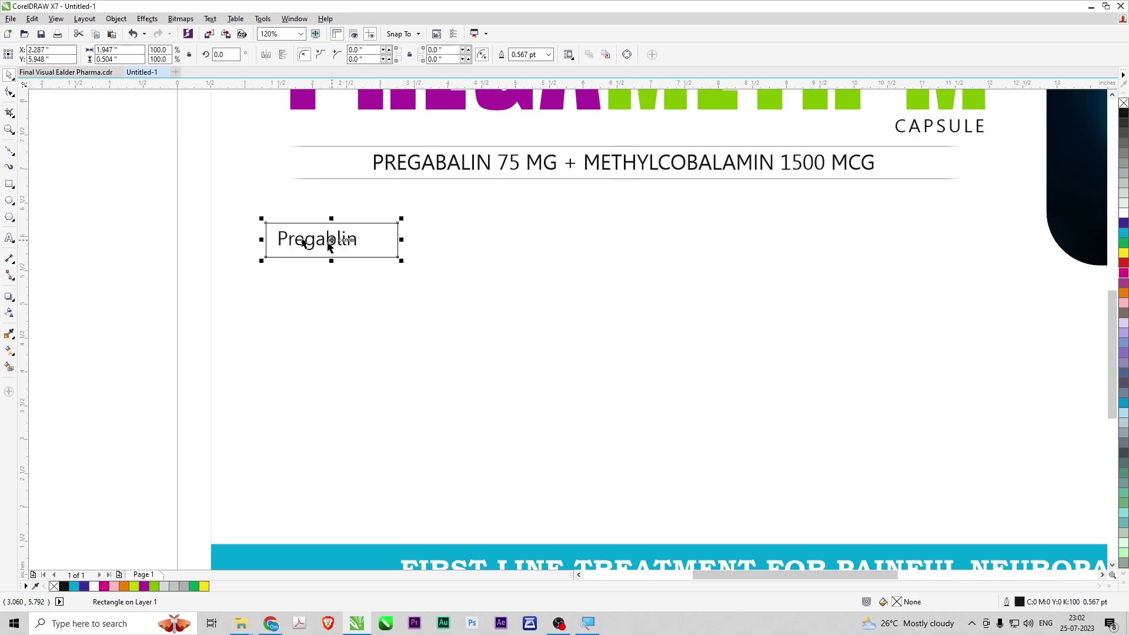
- Round the rectangle's two right corners with a 1.0 inch radius
key(F2)
drag(137, 197, 554, 302)
key(F10)
click(435, 50)
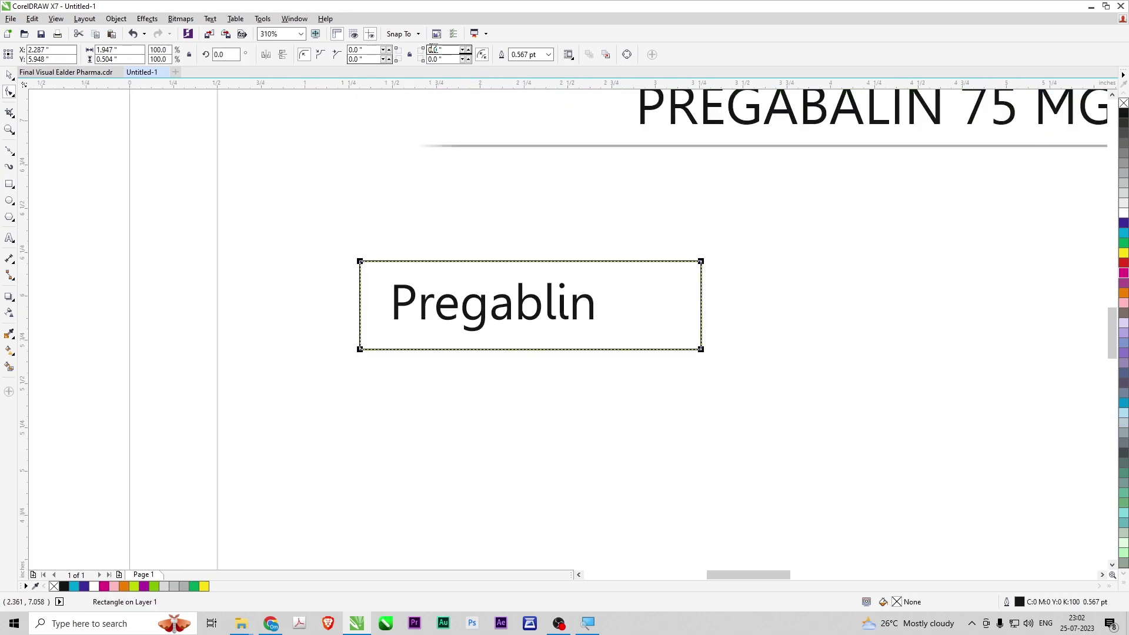
text(1)
key(Return)
key(space)
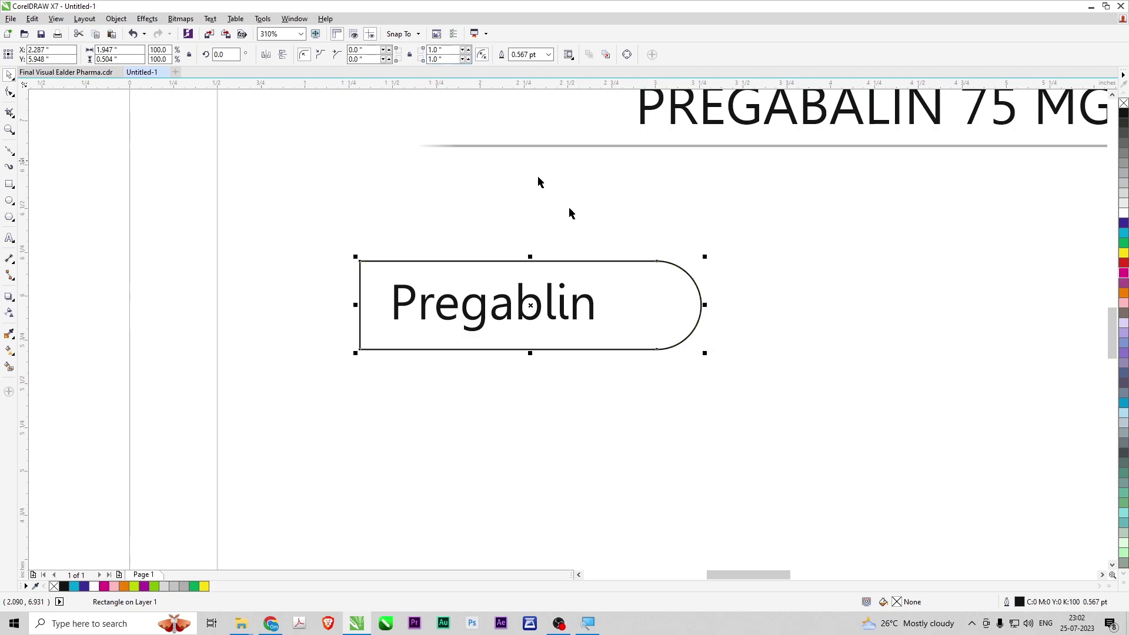
- Fill the half-rounded rectangle with orange (C0 M60 Y100 K0) and remove its outline
click(1123, 292)
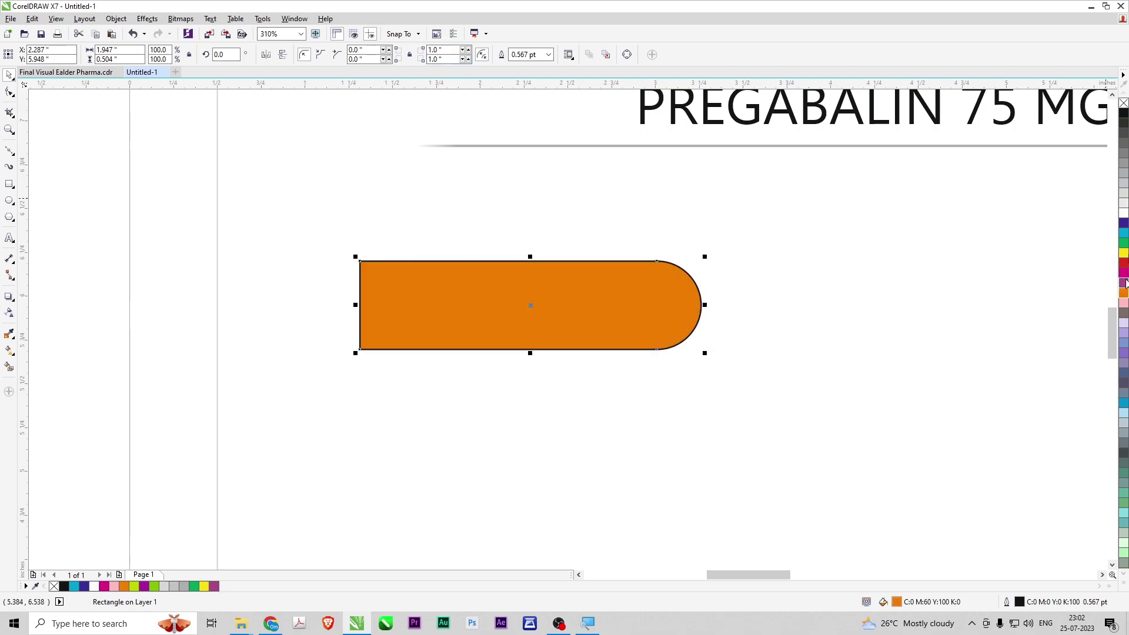
right_click(1123, 103)
key(F4)
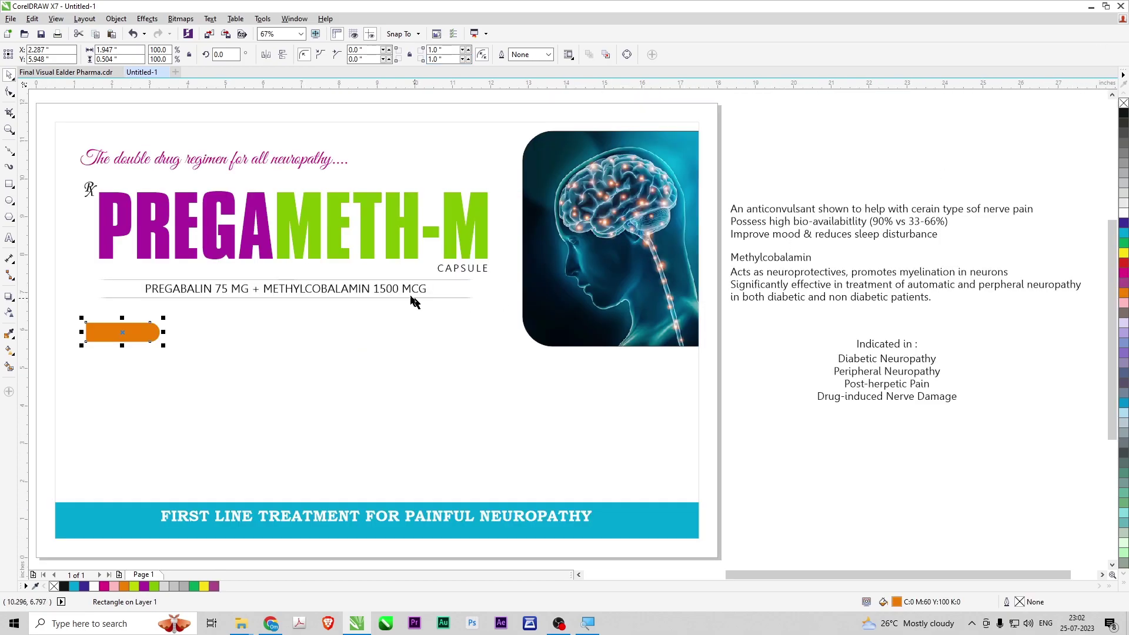
- Convert the orange shape to curves and extend its left end to the page's inner frame
scroll(413, 300, down, 2)
key(F2)
drag(189, 289, 350, 341)
key(F10)
key(ctrl+q)
drag(499, 270, 551, 382)
drag(511, 348, 411, 352)
key(space)
- Bring the Pregablin heading in front of the orange shape, fill it white and preview the result full screen
drag(239, 226, 702, 408)
key(shift+Page_Up)
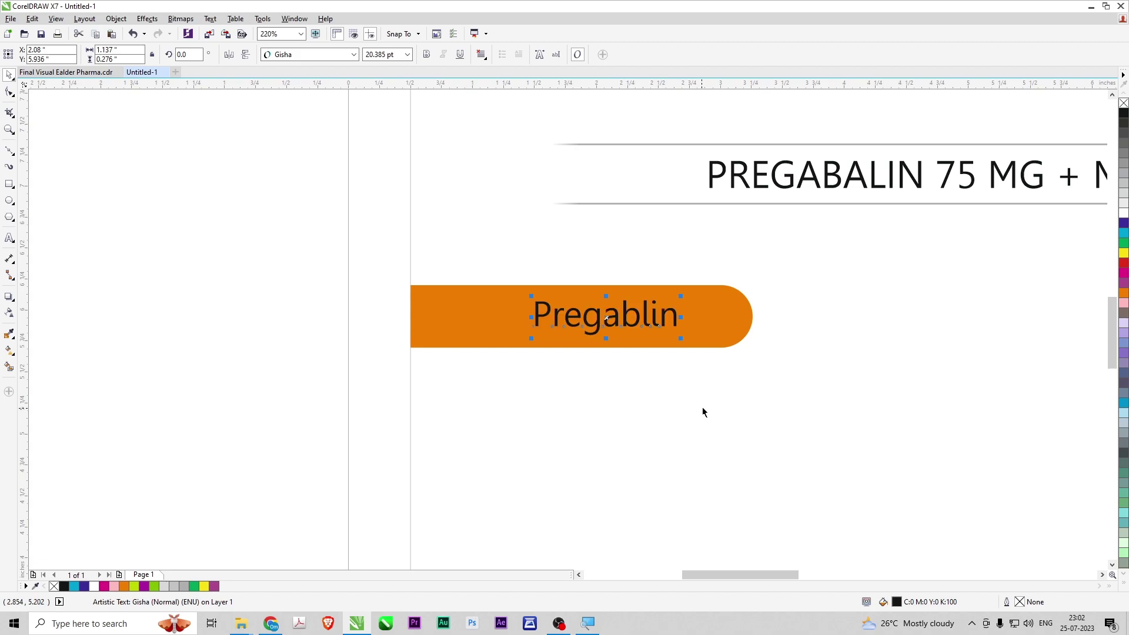
click(1123, 222)
click(1123, 213)
key(F9)
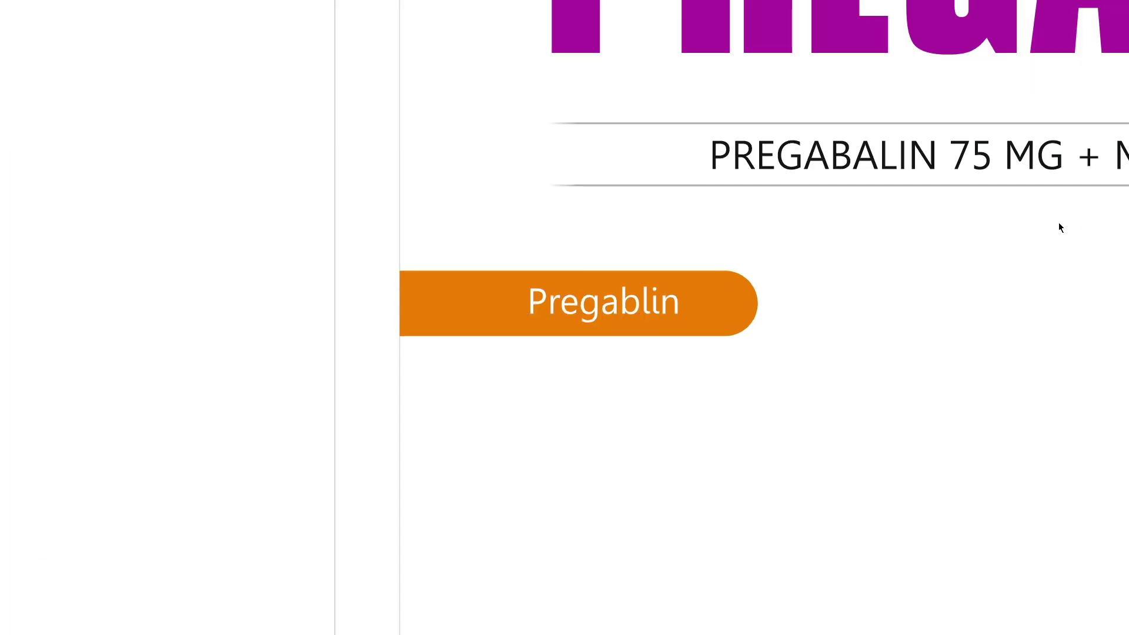
key(F9)
- Retype the heading on the orange shape in capitals as PREGABLIN
double_click(638, 321)
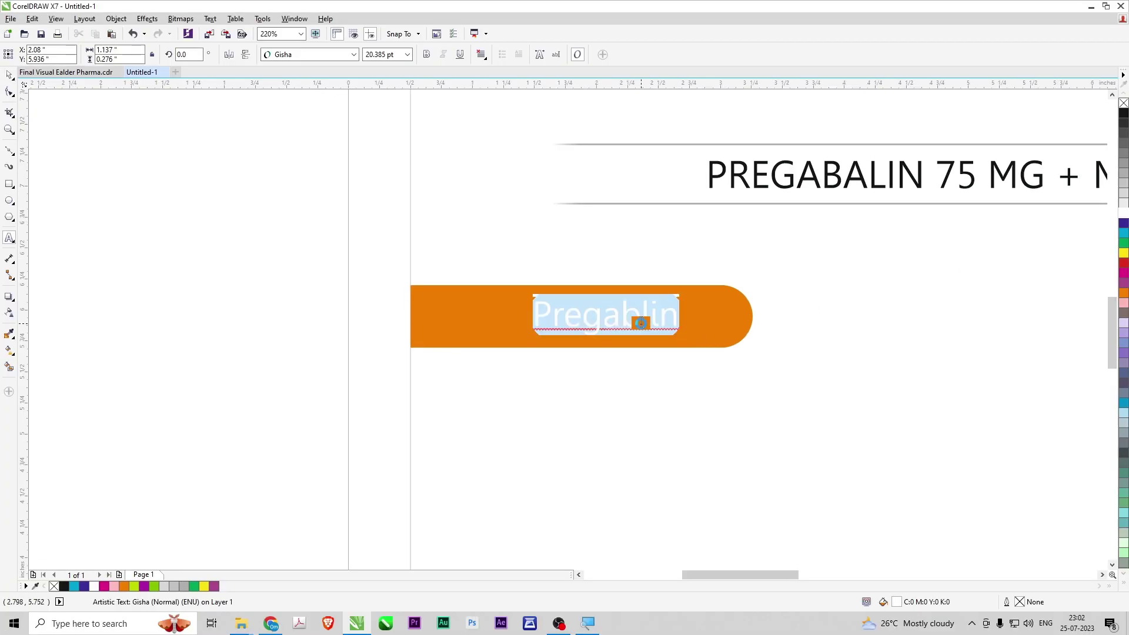
key(BackSpace)
text(pre)
key(BackSpace)
key(BackSpace)
key(BackSpace)
text(PR)
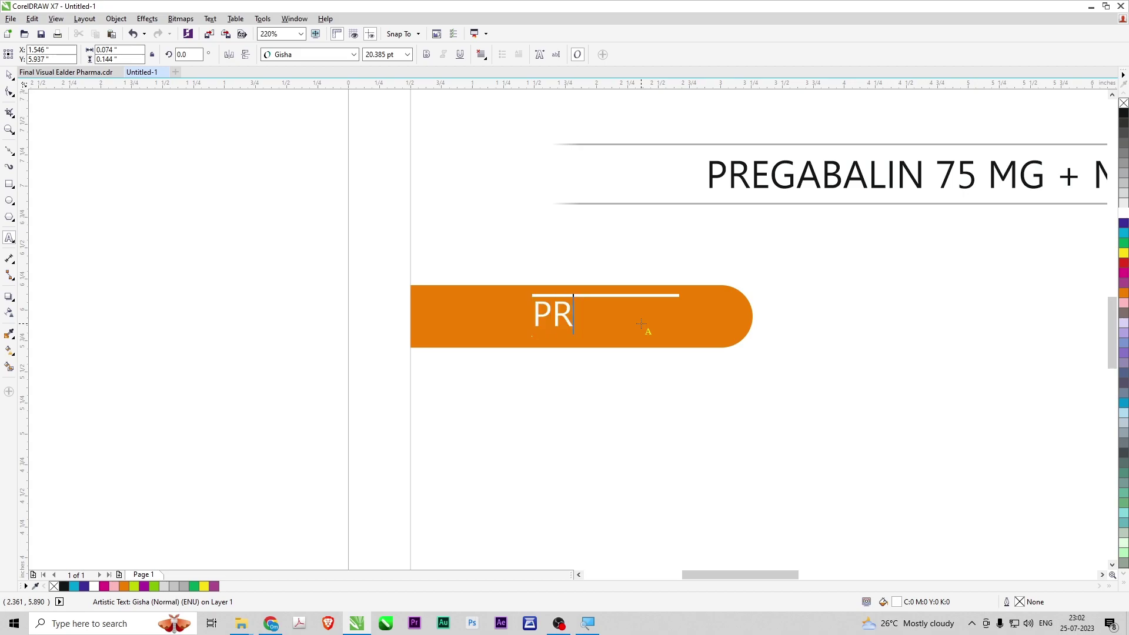
text(EGABLIN)
key(ctrl+space)
- Make the PREGABLIN heading bold and enlarge it to about 25.9 pt towards the left
scroll(528, 333, down, 2)
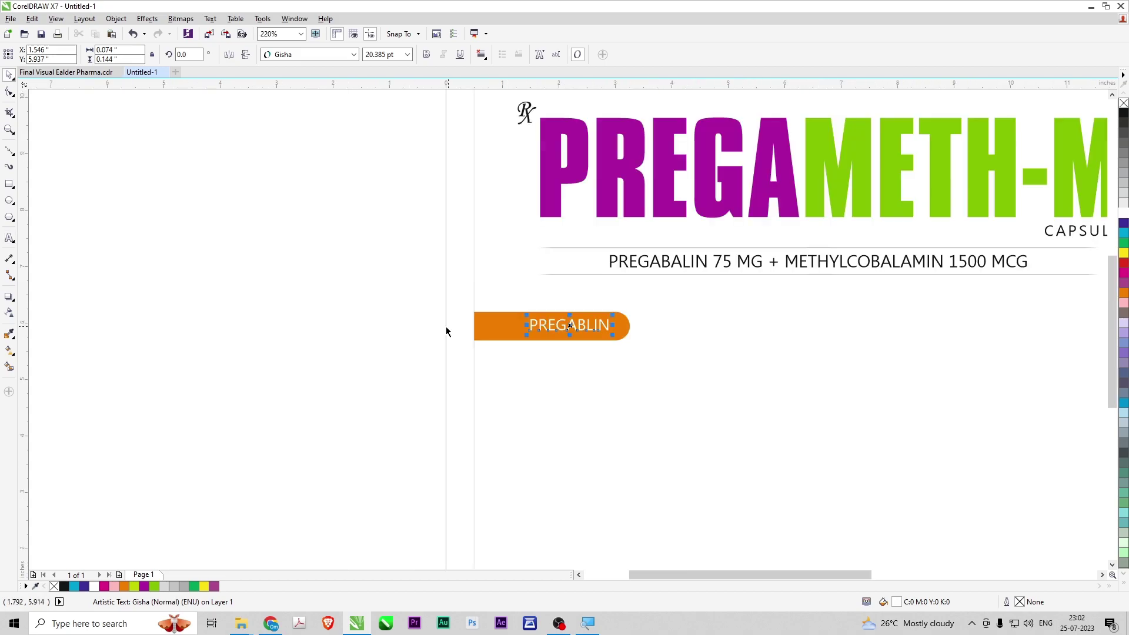
scroll(580, 349, up, 3)
click(427, 54)
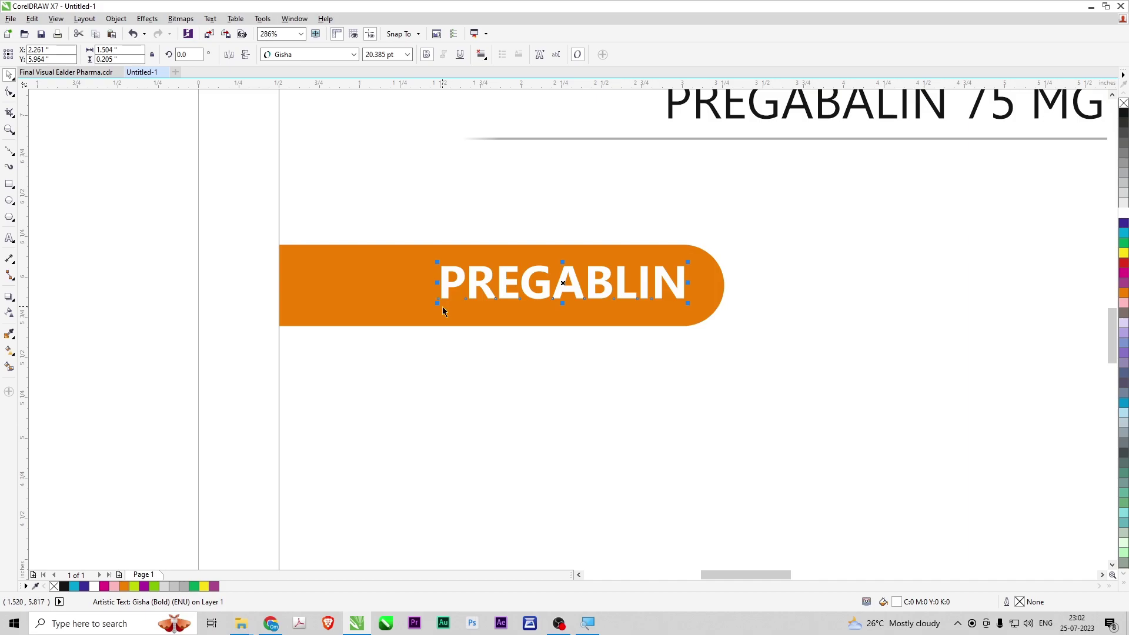
drag(442, 306, 373, 328)
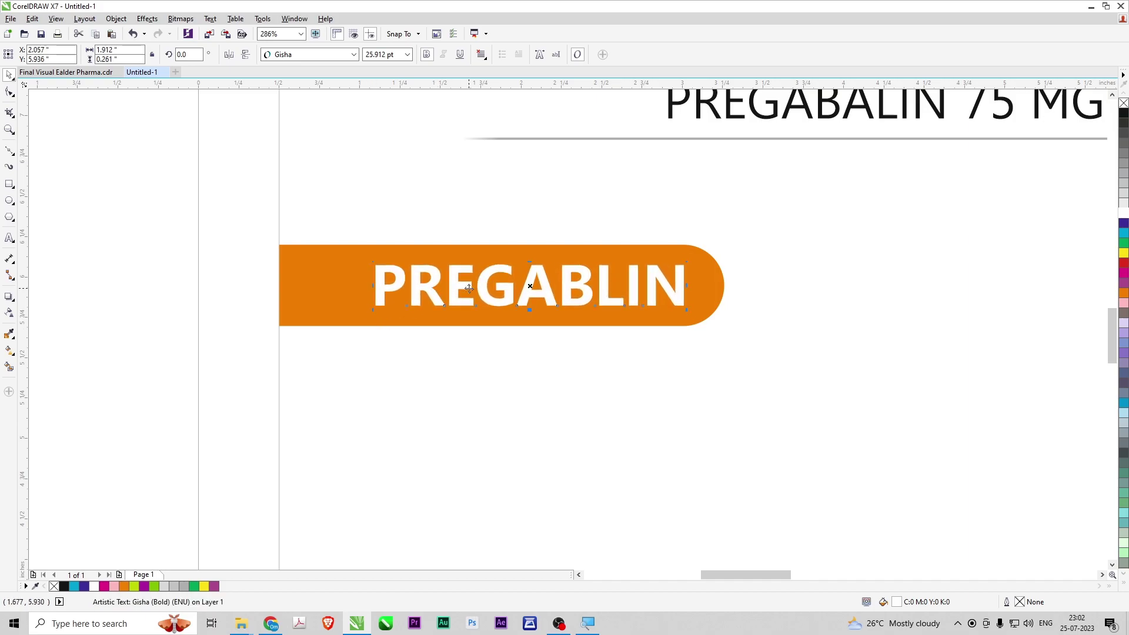
- Move the three-line Pregablin description from beside the page to just below the orange PREGABLIN heading
click(201, 287)
key(F4)
scroll(405, 331, down, 2)
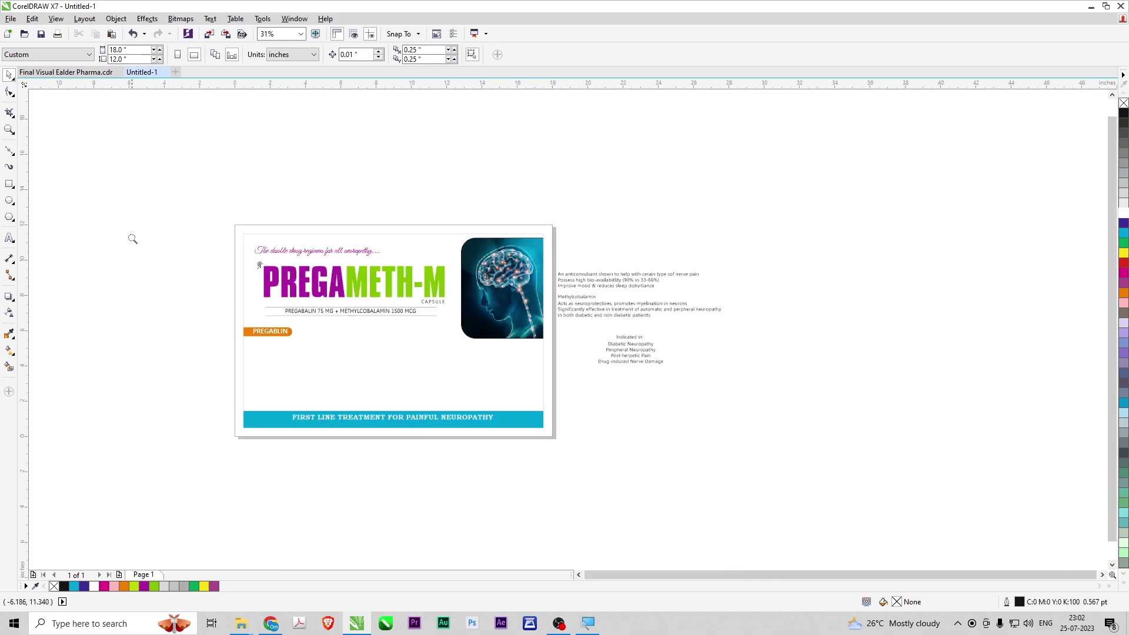
scroll(252, 347, up, 2)
drag(846, 237, 318, 352)
scroll(245, 357, up, 4)
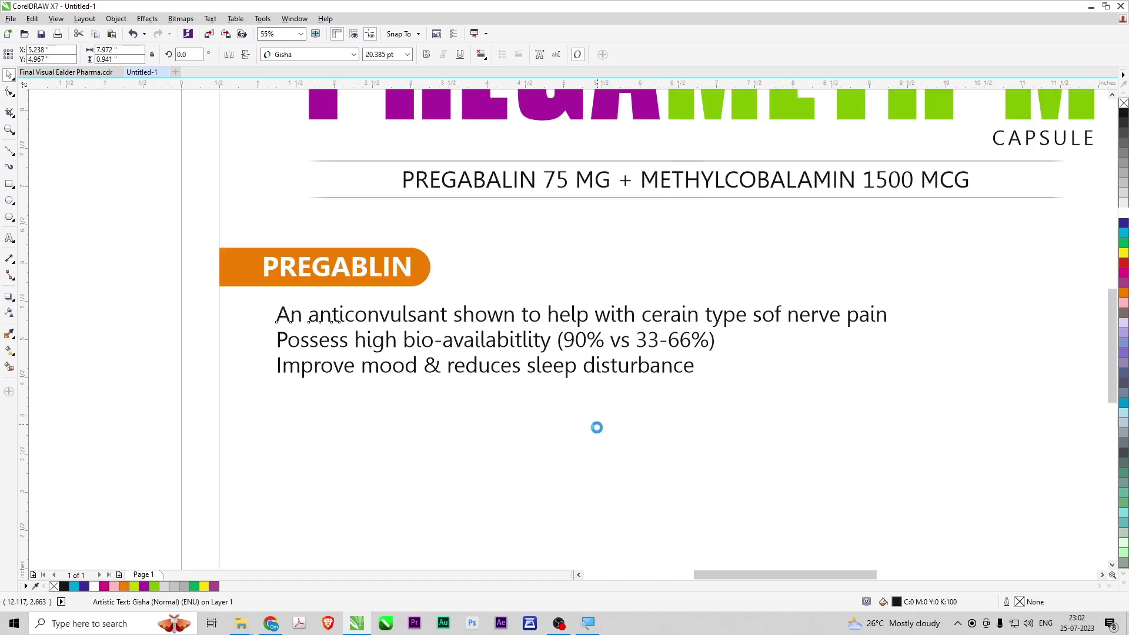
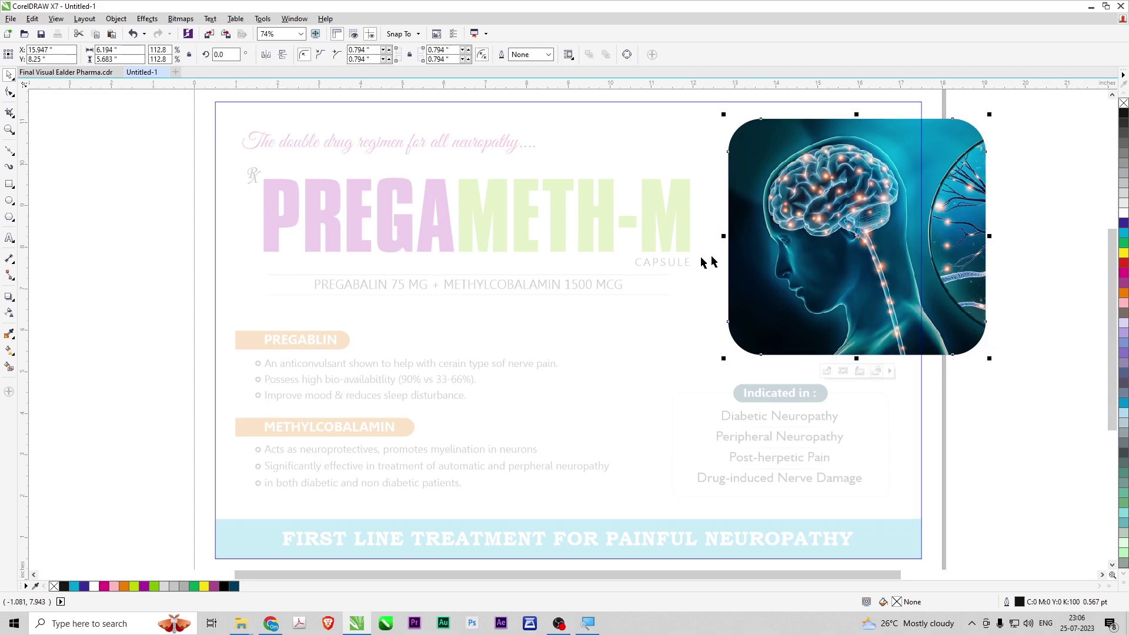
- Try a drop shadow on the brain image inside the page frame, undo it and leave the frame's contents
click(8, 297)
drag(750, 261, 762, 263)
key(space)
ctrl+click(1059, 263)
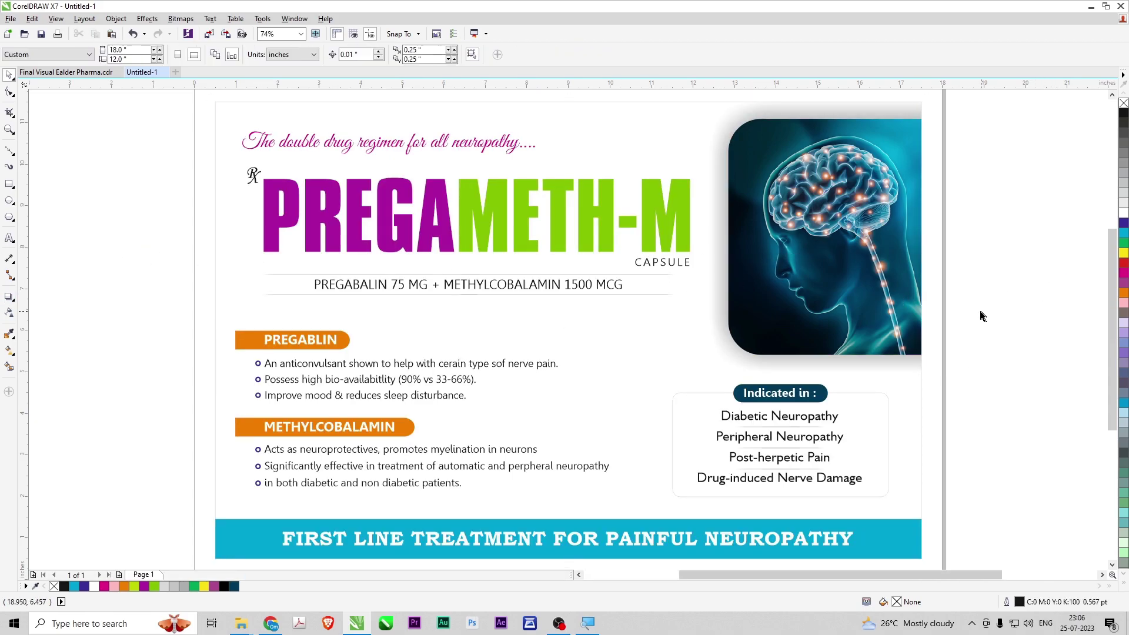
key(ctrl+z)
key(ctrl+z)
ctrl+click(1045, 323)
- Select the letters of the PREGAMETH-M title and group them
scroll(213, 176, down, 1)
key(F2)
drag(166, 167, 648, 295)
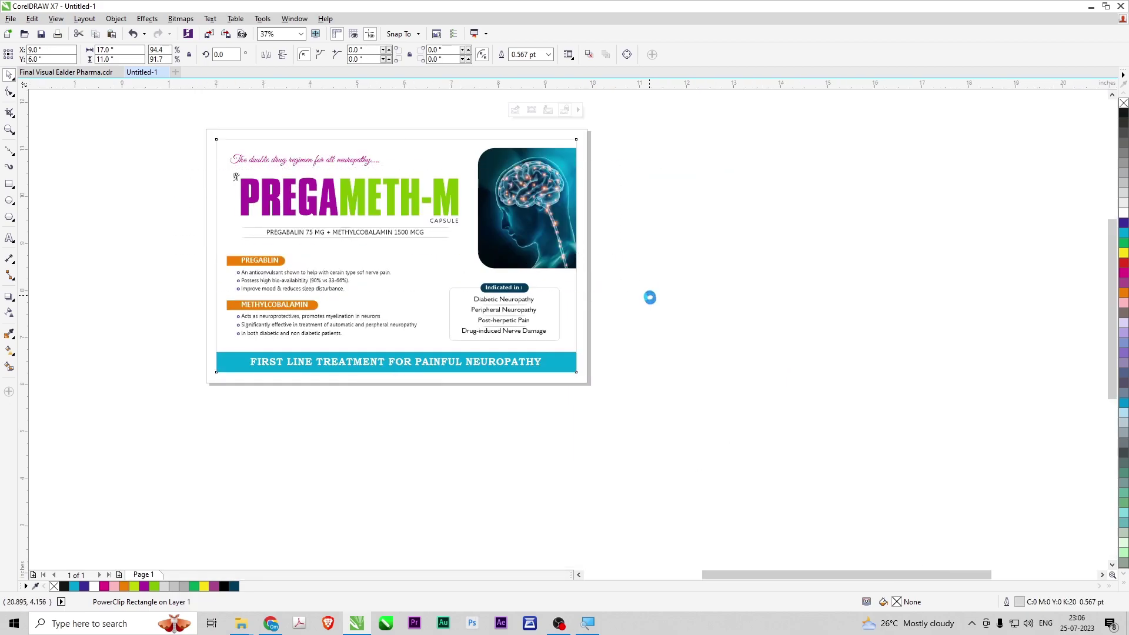
click(467, 261)
ctrl+click(269, 266)
click(171, 259)
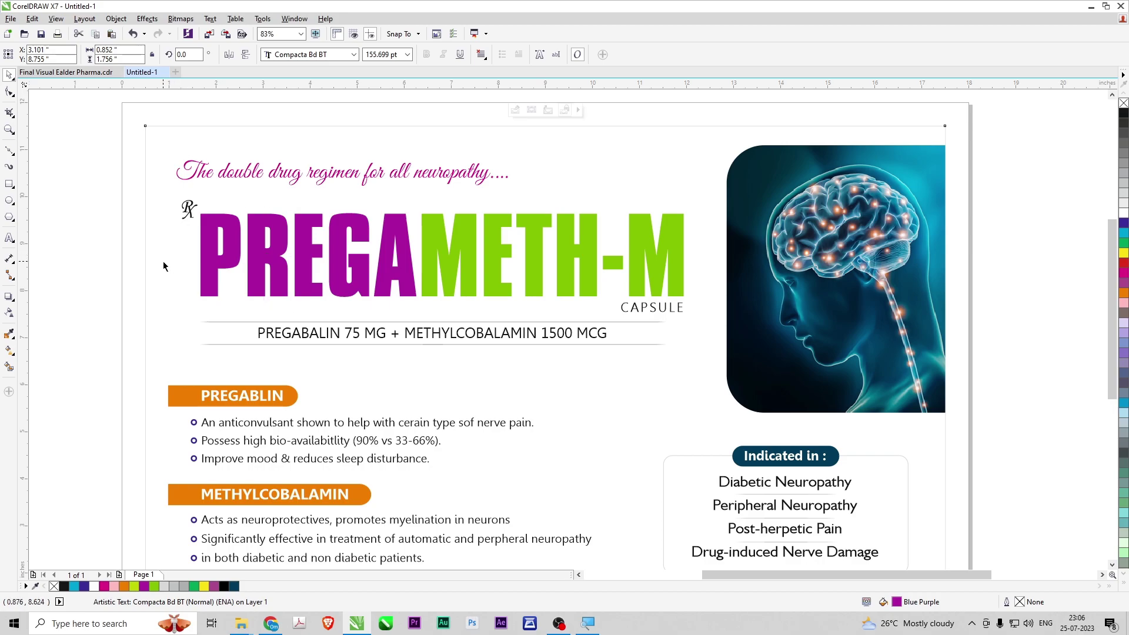
drag(640, 301, 695, 301)
key(ctrl+g)
- Apply a drop shadow to the grouped PREGAMETH-M title, cast upward from its base
click(9, 297)
drag(373, 299, 444, 215)
key(ctrl+z)
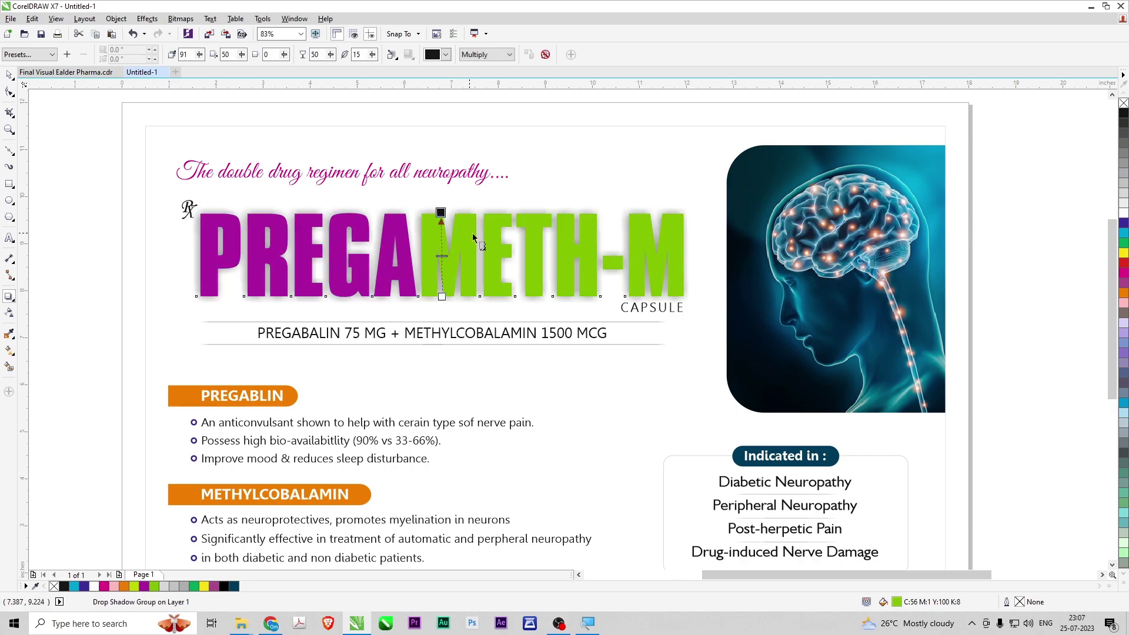
- Give the PREGAMETH-M title a white outline 2 pt wide
key(space)
key(F12)
text(1)
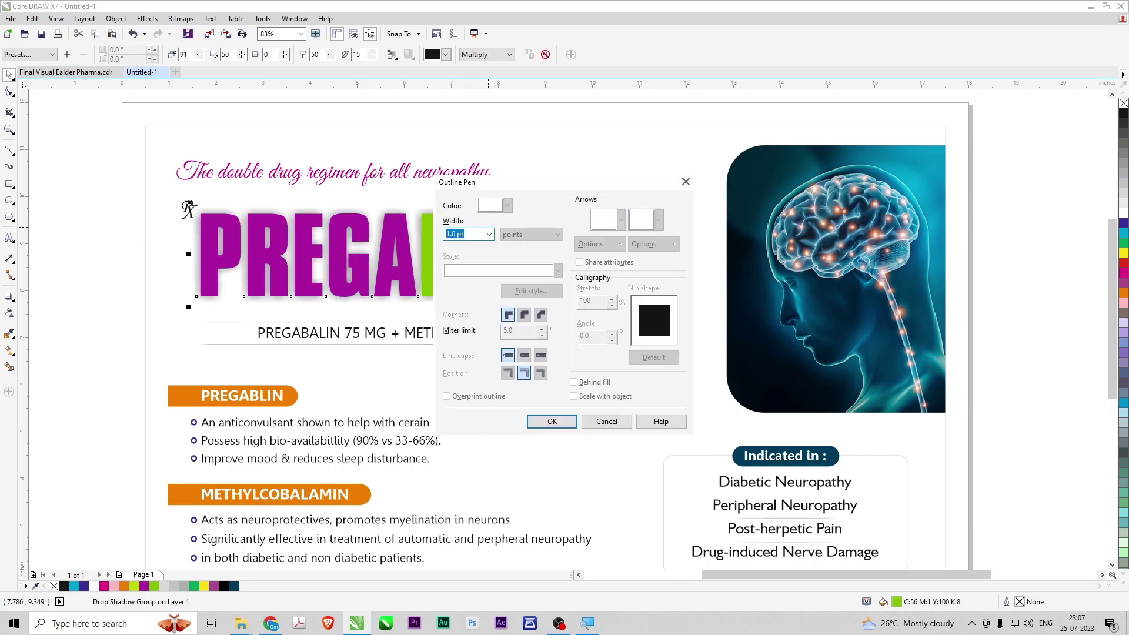
key(Return)
key(F12)
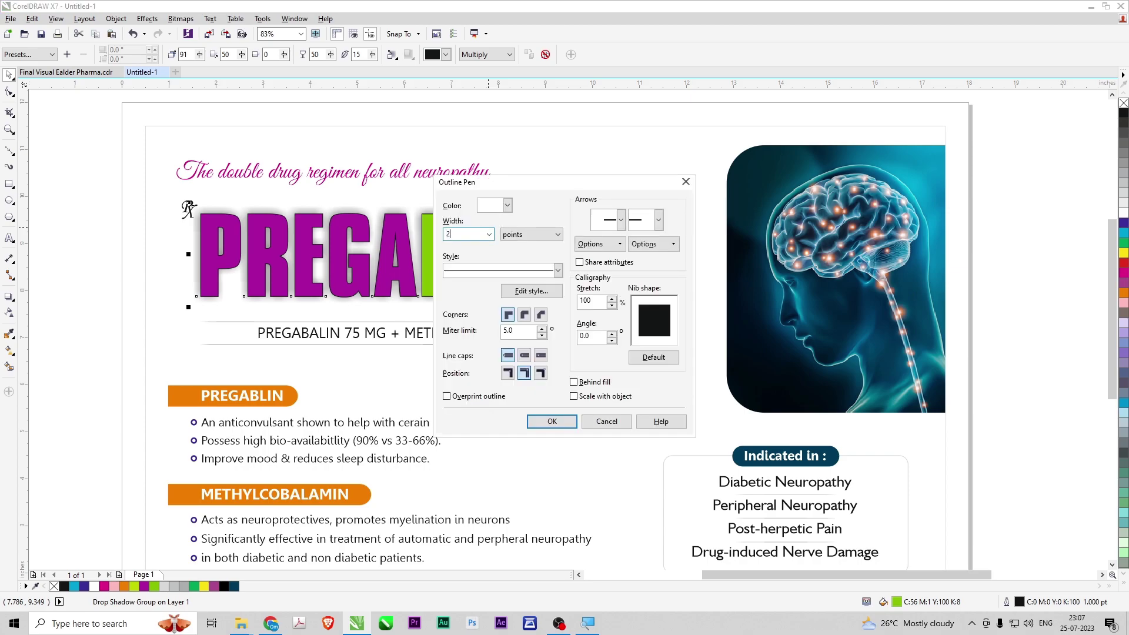
key(Return)
right_click(1120, 211)
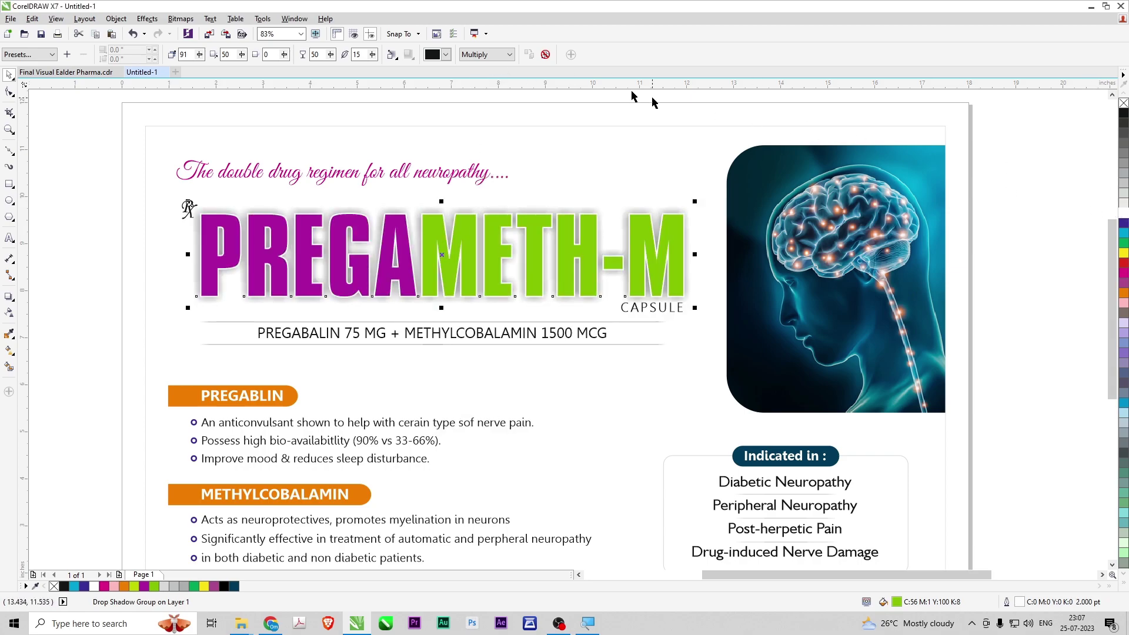
- Change the PREGAMETH-M title's drop shadow colour to a medium grey
click(445, 55)
click(446, 73)
click(446, 54)
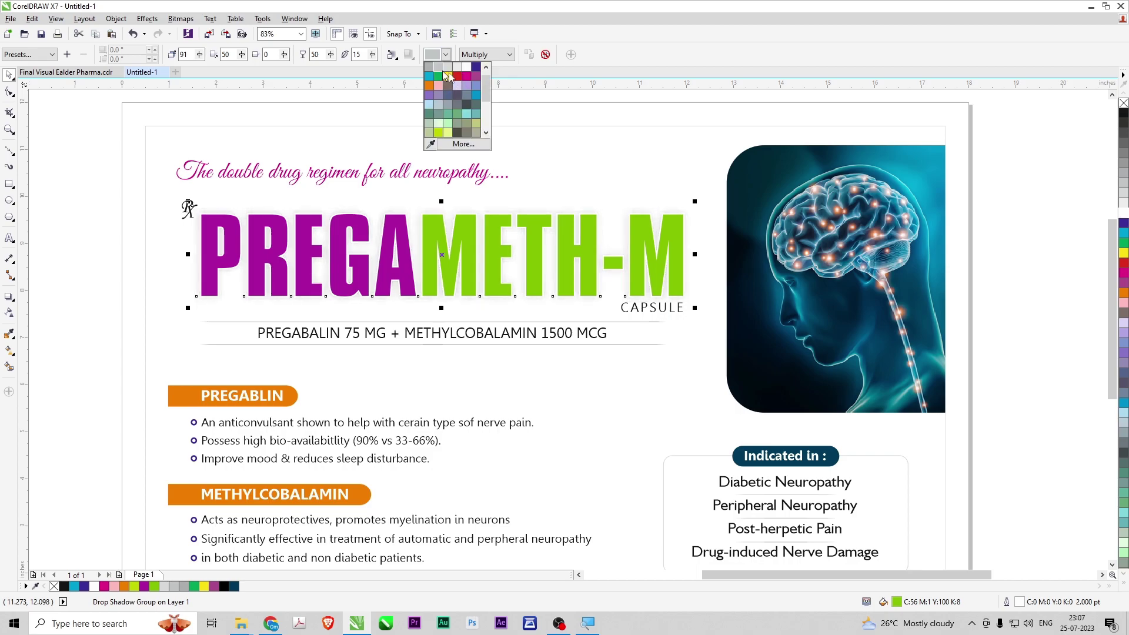
click(448, 86)
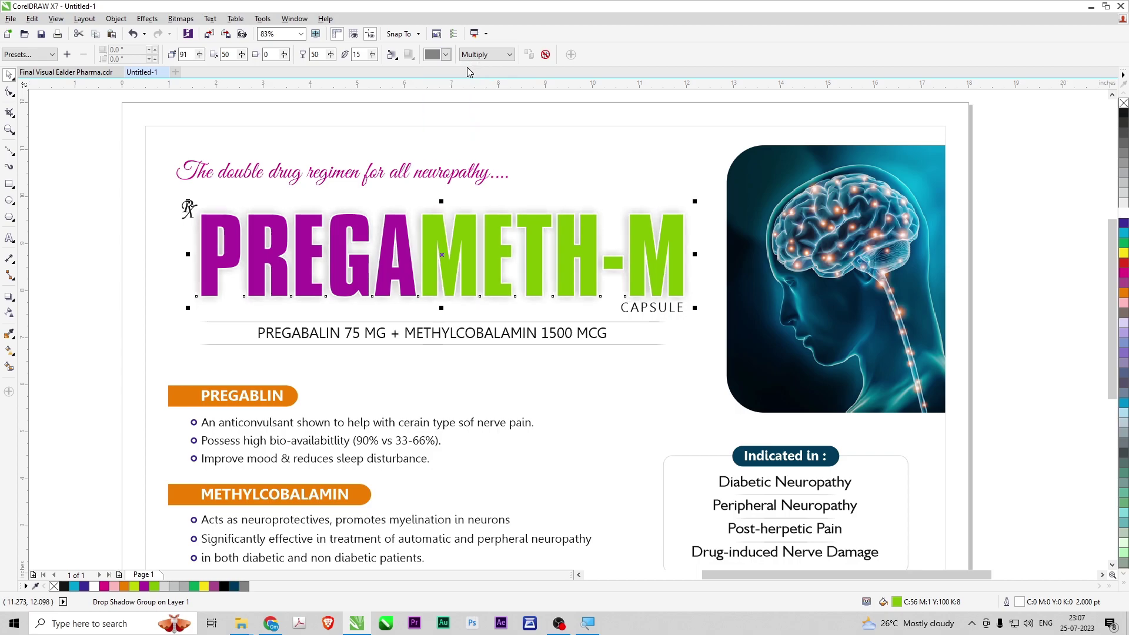
click(971, 304)
key(F4)
key(F2)
drag(259, 169, 595, 287)
- Make the PREGABALIN 75 MG + METHYLCOBALAMIN 1500 MCG composition line bold
key(F4)
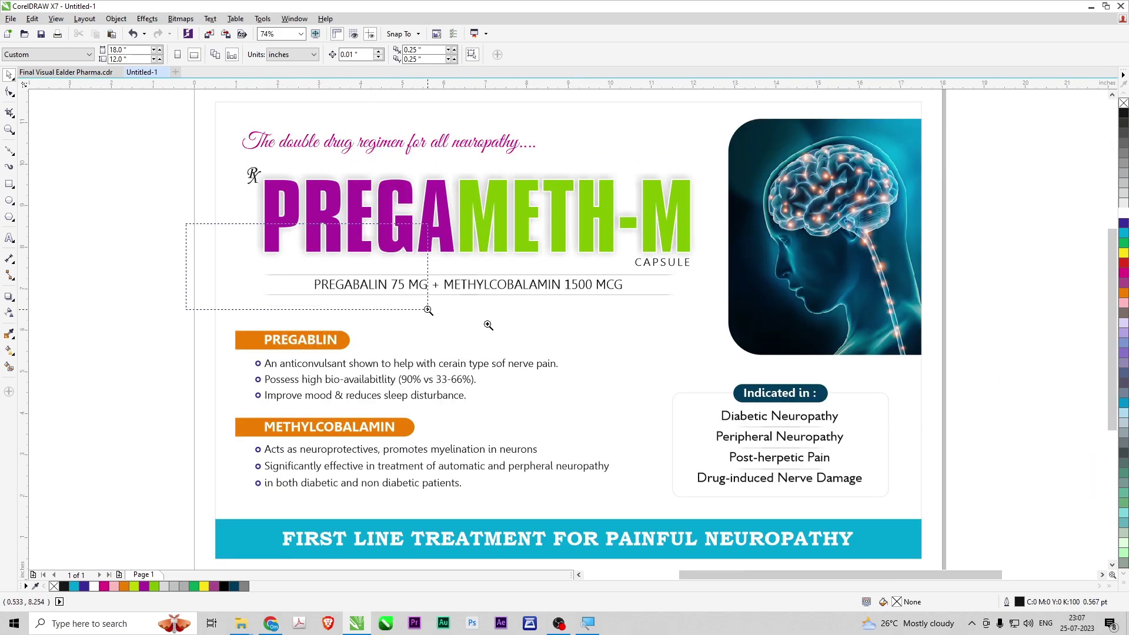
scroll(362, 256, up, 3)
click(731, 320)
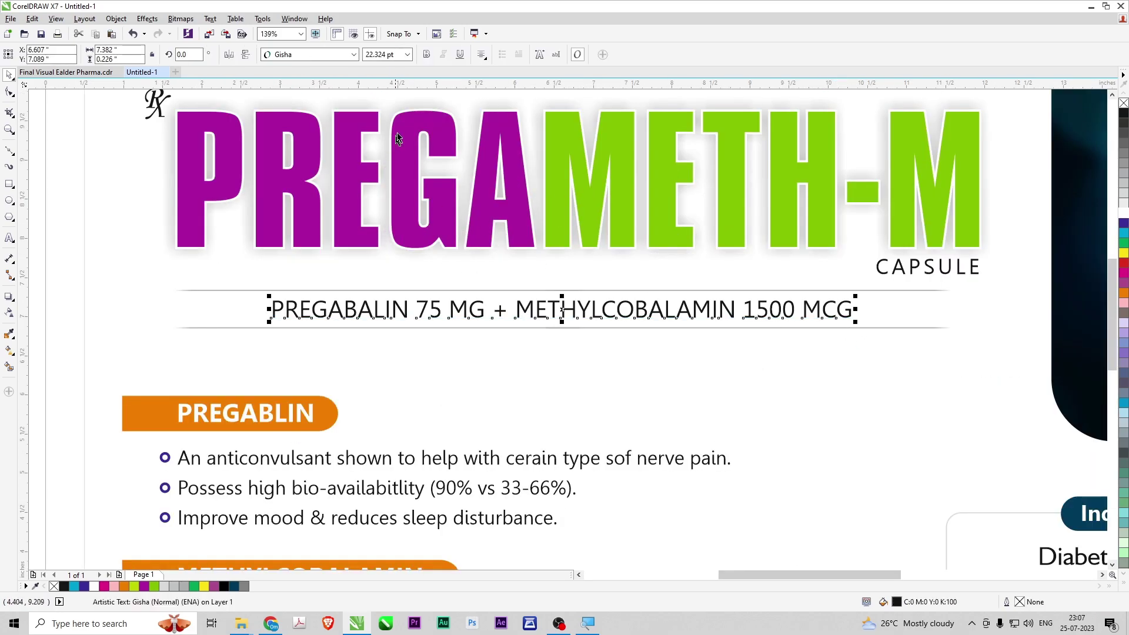
click(428, 55)
key(F4)
click(197, 220)
key(F2)
drag(160, 180, 544, 308)
scroll(570, 319, down, 3)
key(F4)
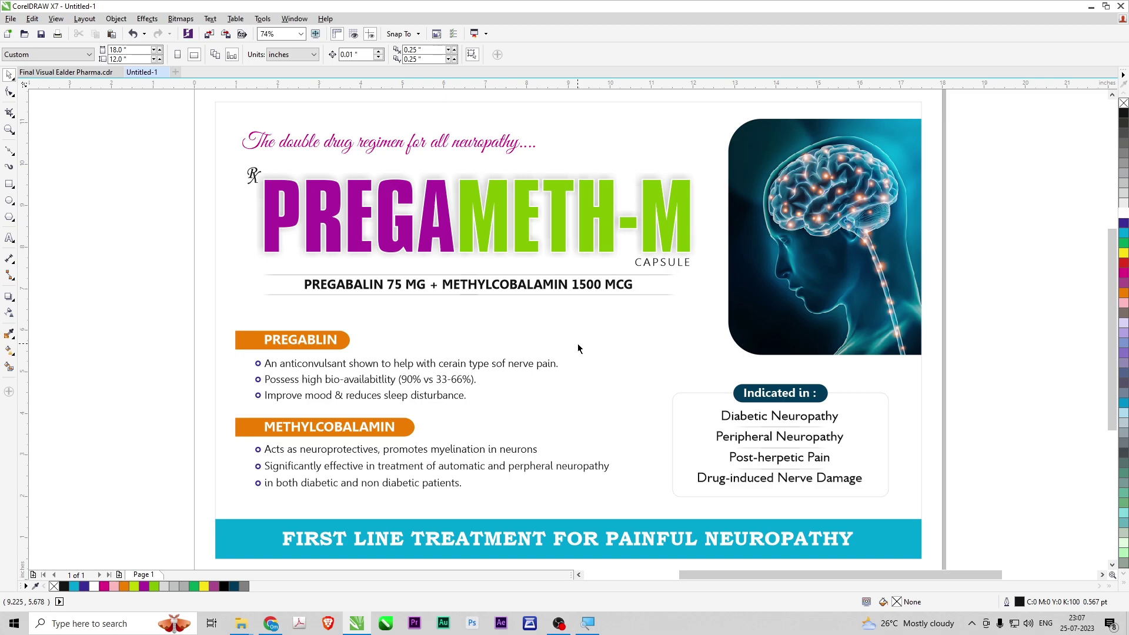
- Widen the PREGAMETH-M title's white outline to 5 pt, placed behind the fill and scaling with the object
click(504, 210)
key(F12)
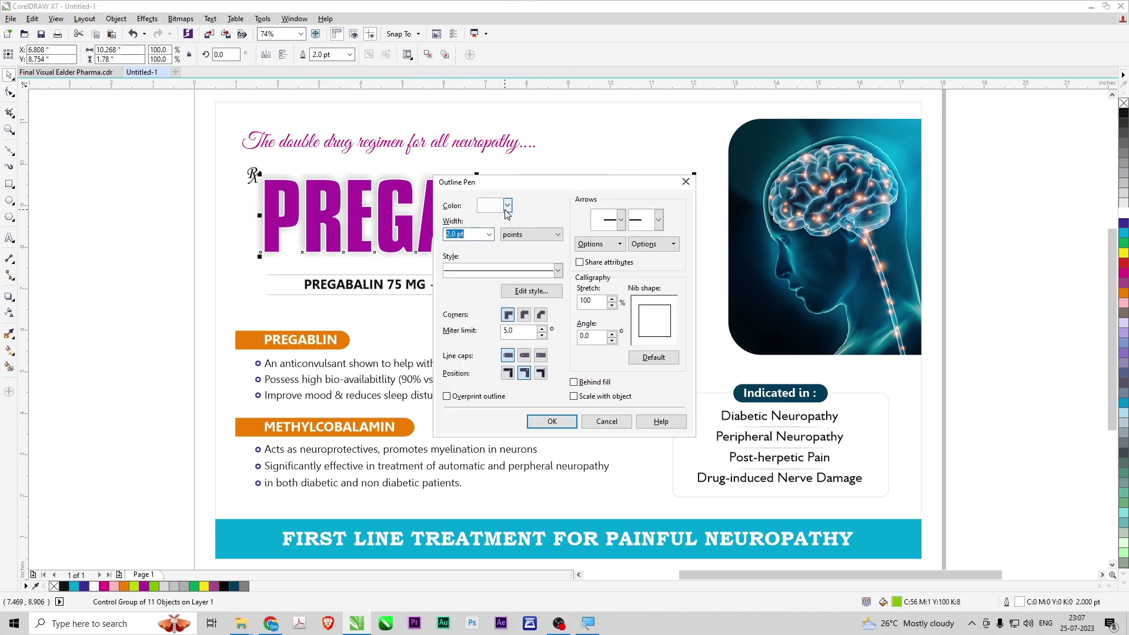
key(Return)
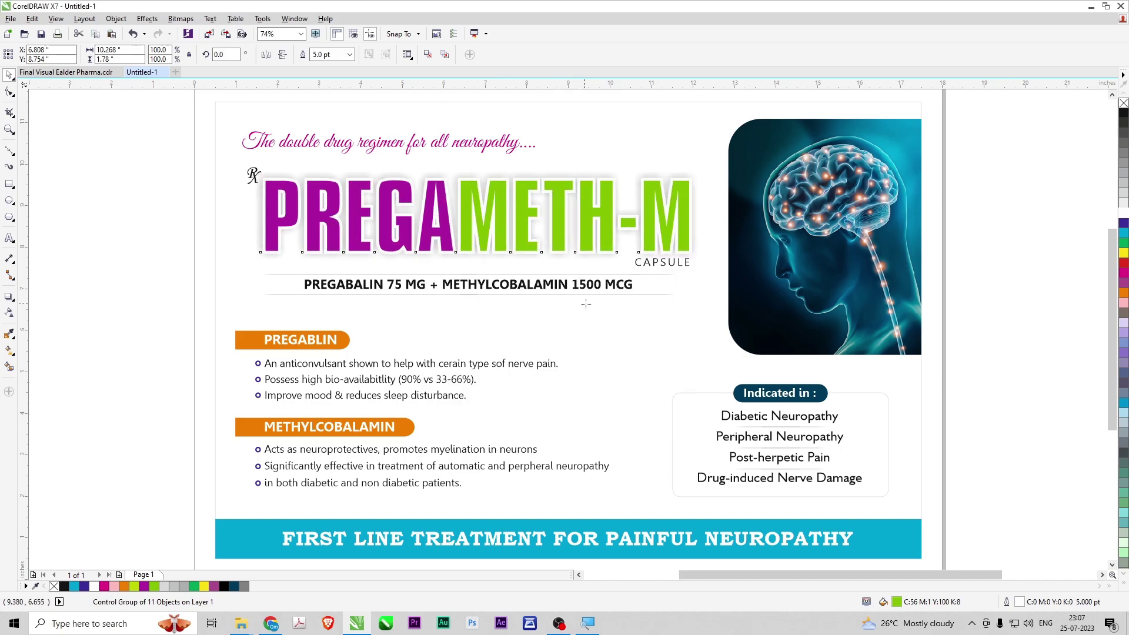
key(F12)
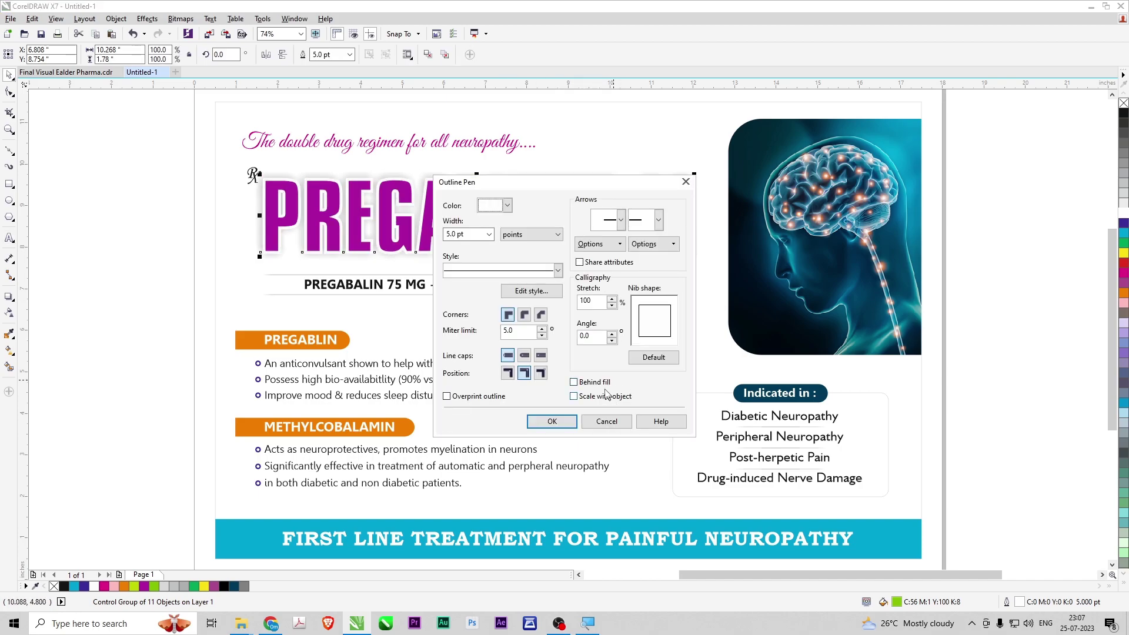
click(552, 421)
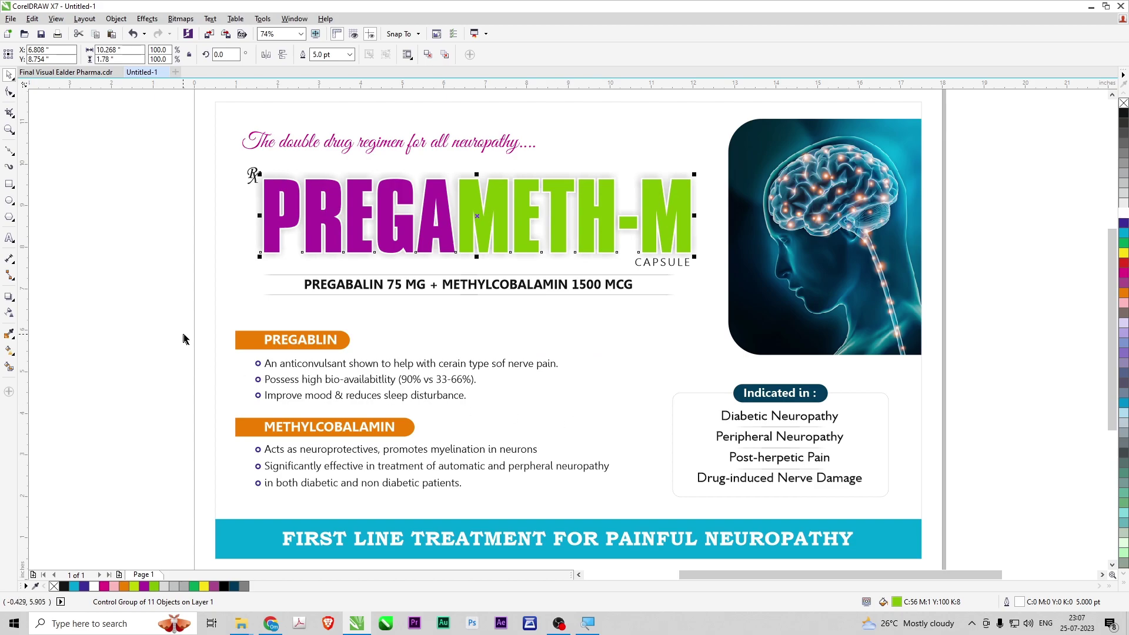
key(F12)
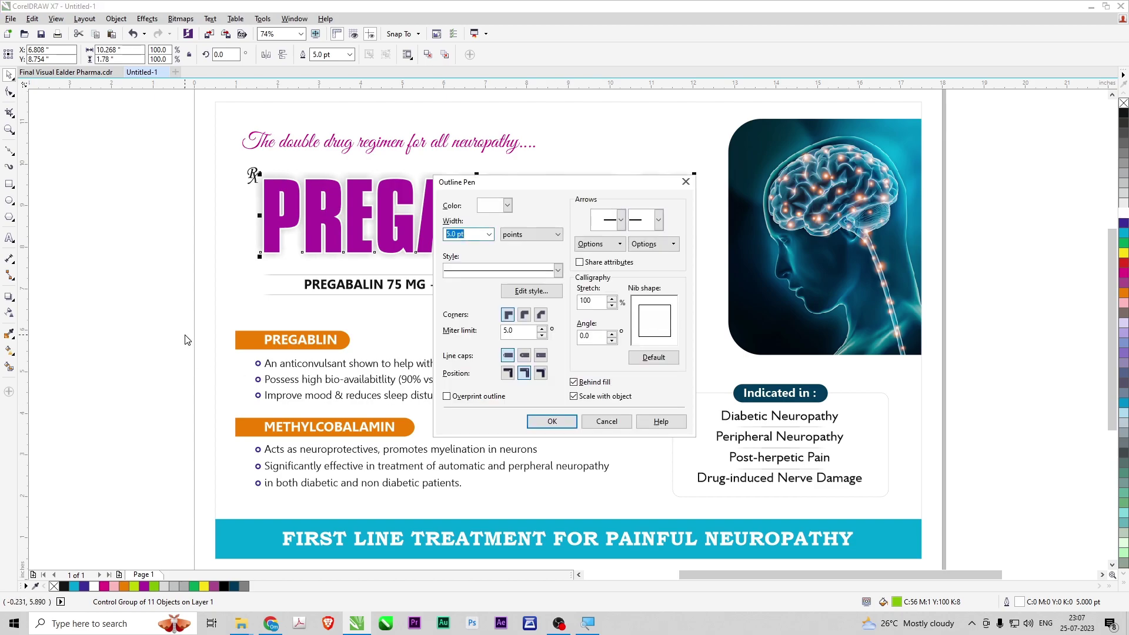
key(Return)
click(157, 317)
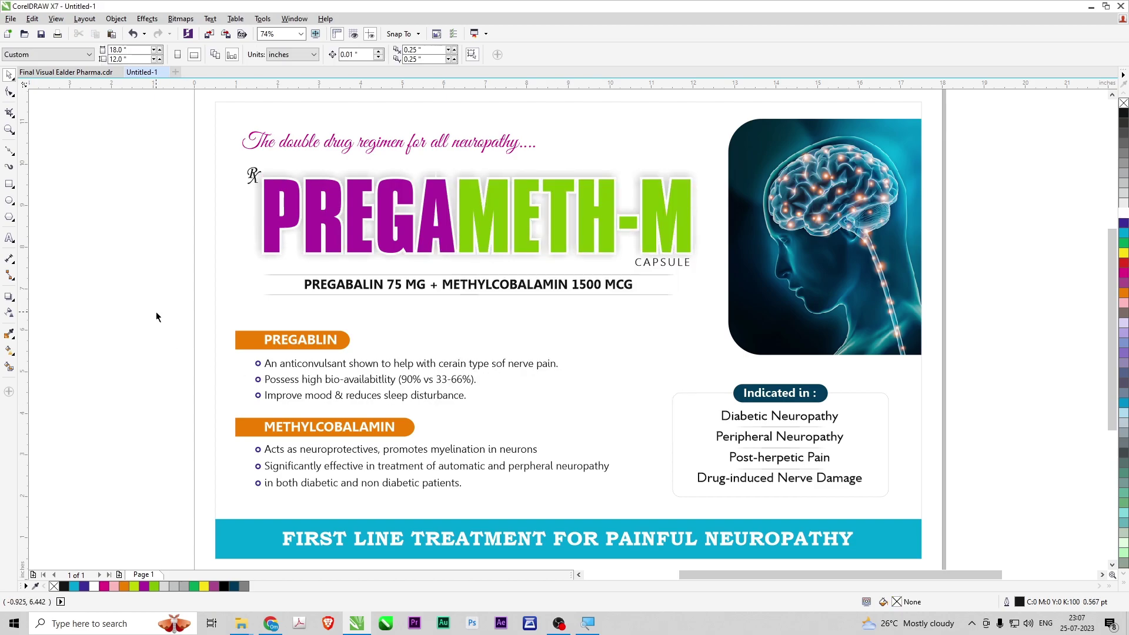
- Nudge the Rx symbol slightly up and to the left, away from the title's first letter
click(253, 175)
key(Left)
key(Left)
key(Left)
key(Left)
key(Left)
key(Up)
key(Up)
key(Up)
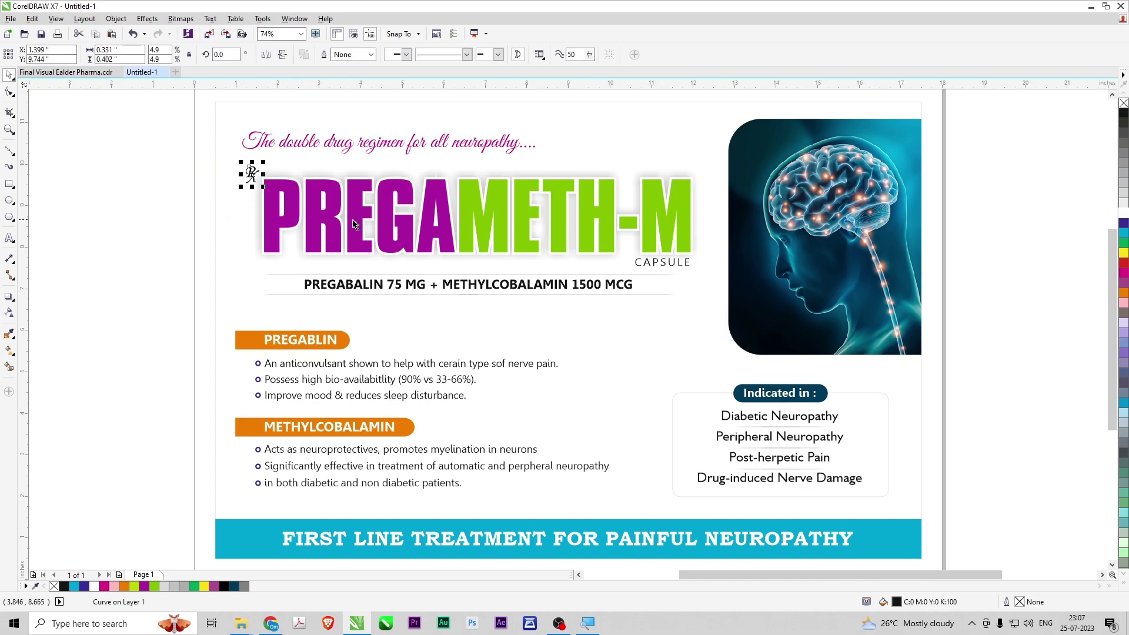
click(179, 224)
- Reduce the tagline to about 33.8 pt and move it and the title block slightly upward
click(342, 144)
drag(539, 158, 518, 157)
drag(450, 156, 452, 154)
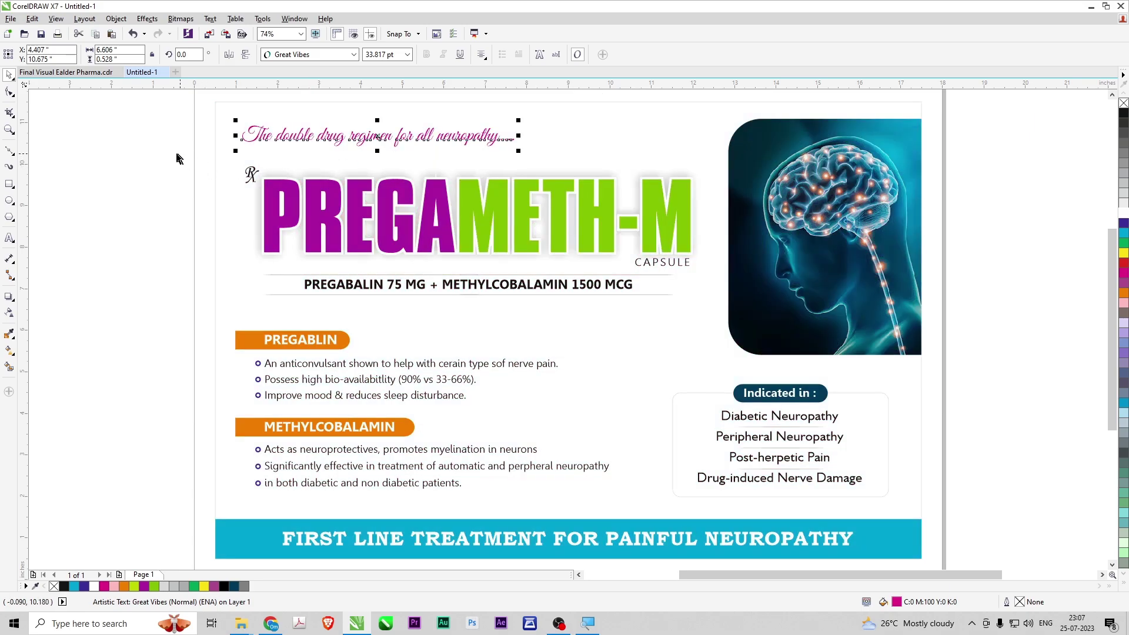
drag(172, 153, 715, 308)
drag(612, 231, 612, 225)
click(173, 315)
- Enlarge the two drug sections with their bullet points to about 9.35 inches wide and nudge them upward
drag(139, 318, 673, 516)
drag(612, 328, 626, 319)
key(Up)
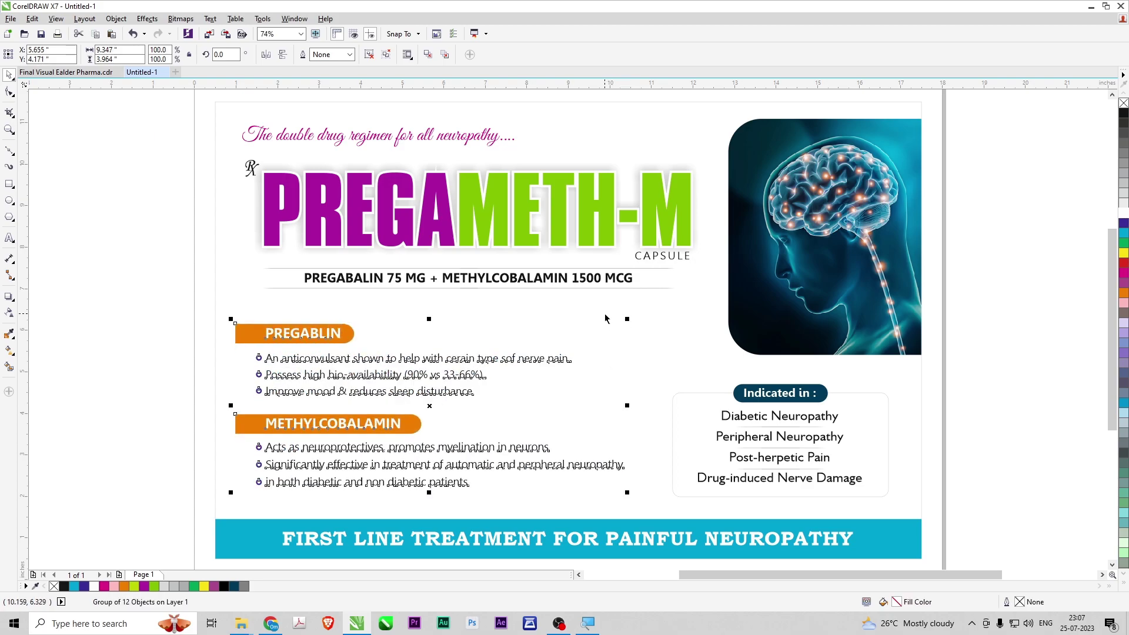
click(133, 333)
- Add a vertical guideline near the orange labels and shorten the PREGABLIN label's left end to meet it
scroll(166, 314, down, 1)
key(F2)
drag(146, 294, 429, 426)
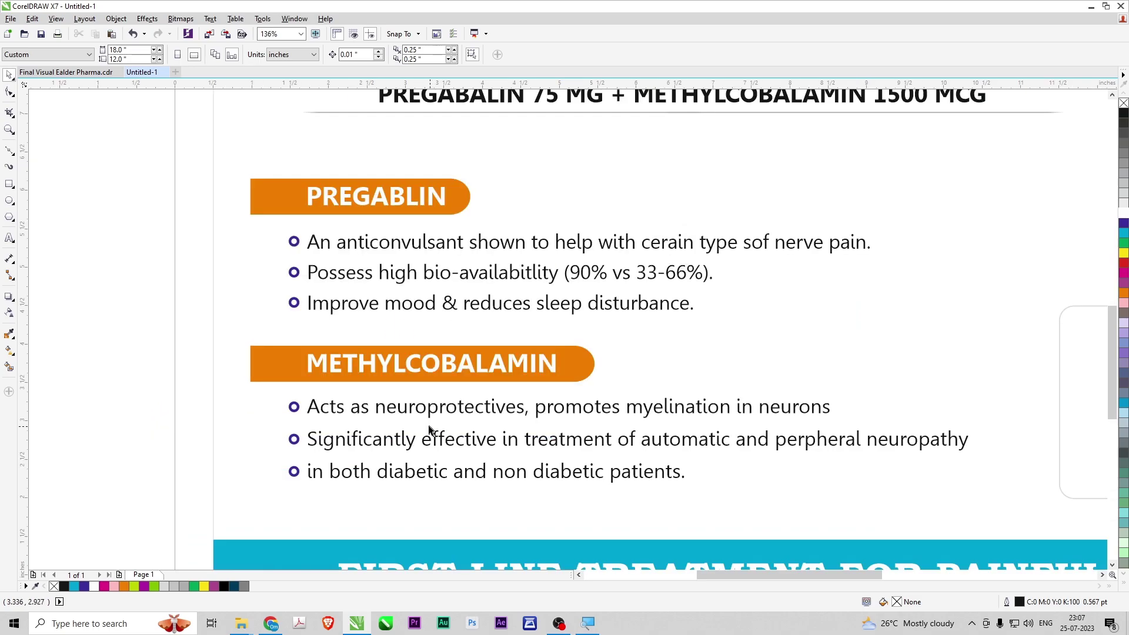
click(274, 363)
click(249, 193)
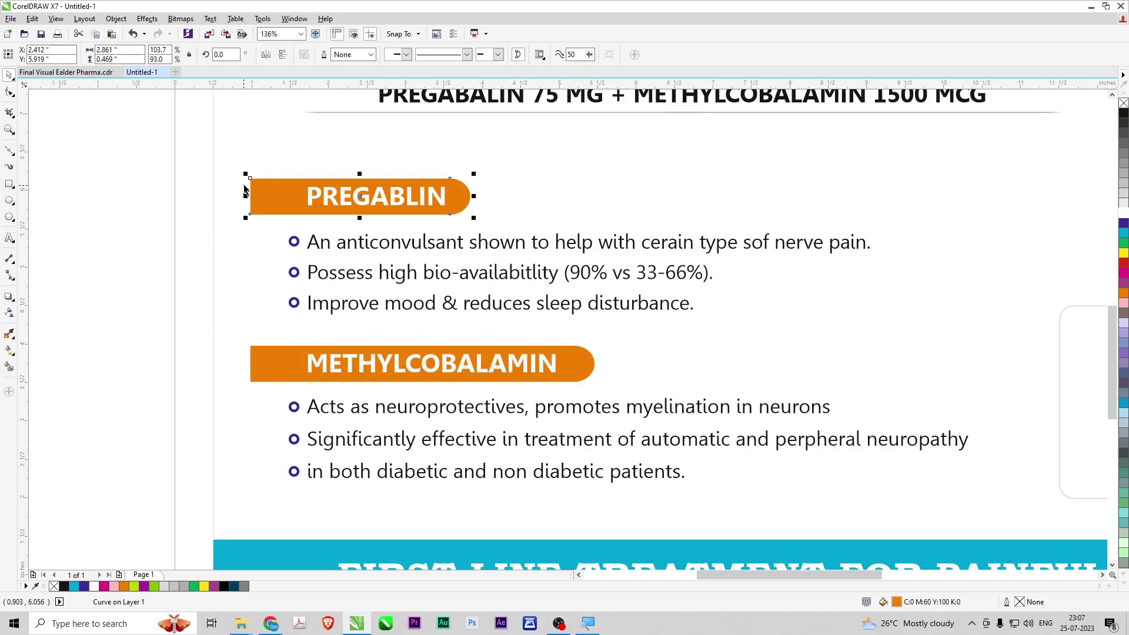
key(F10)
key(Right)
key(Right)
key(Right)
key(Right)
key(Right)
key(Right)
key(Right)
key(Right)
key(Right)
key(Right)
key(Right)
key(Right)
key(Right)
key(Right)
key(Right)
key(Right)
key(Right)
key(Right)
key(Right)
key(Right)
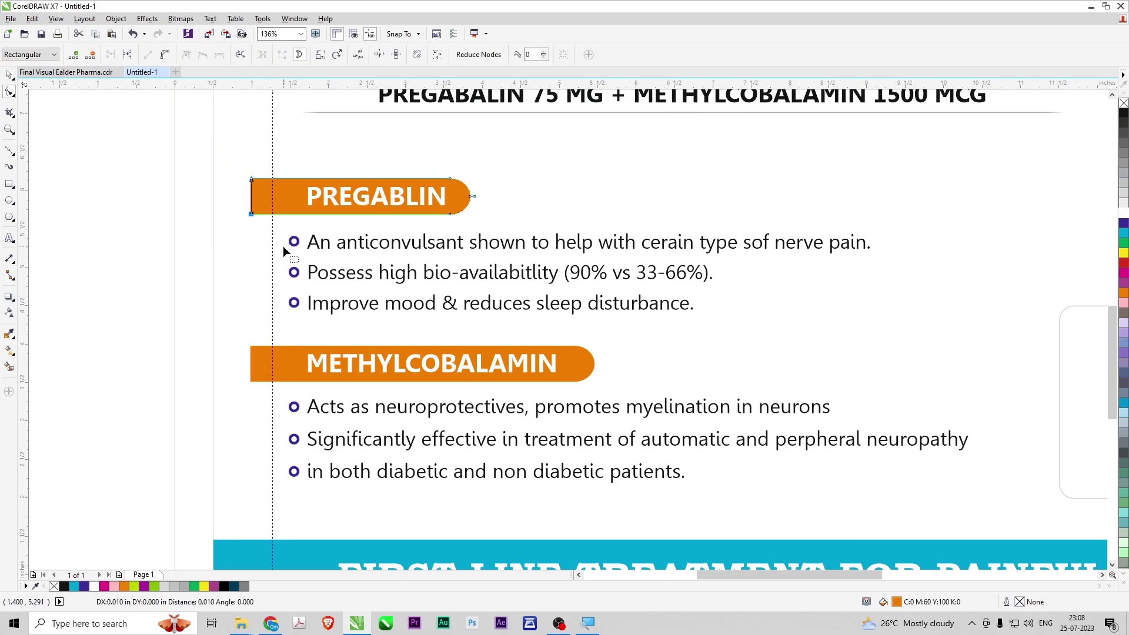
key(Left)
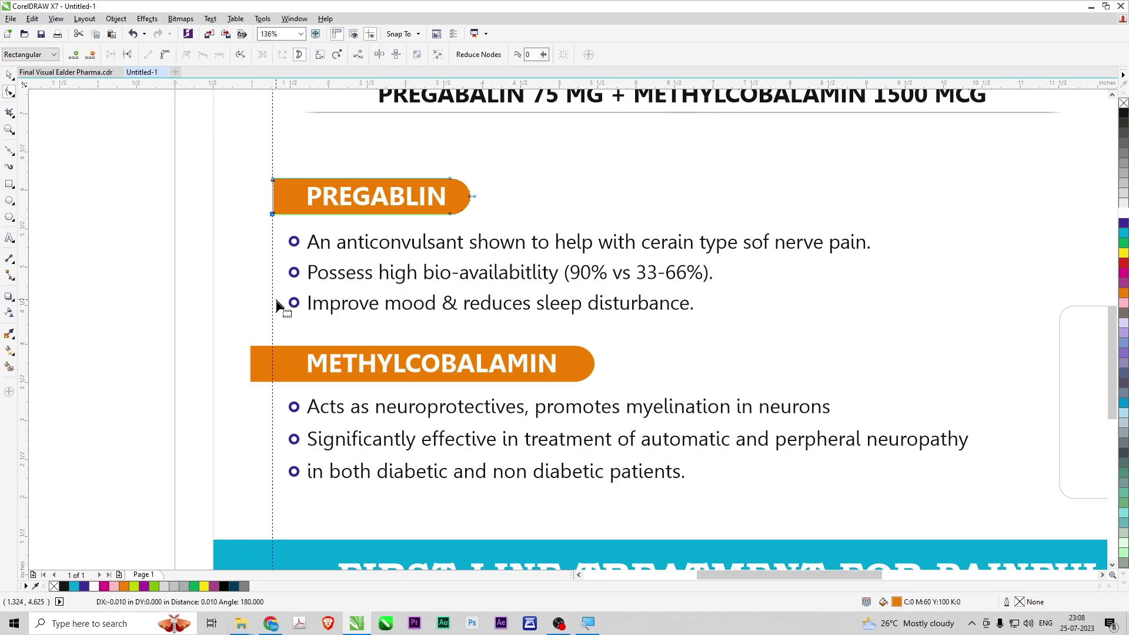
- Shorten the METHYLCOBALAMIN label's left end so it meets the same vertical guideline
click(254, 366)
key(Right)
key(Right)
key(Right)
key(Right)
key(Right)
key(Right)
key(Right)
key(Right)
key(Right)
key(Right)
key(Right)
key(Right)
key(Right)
key(Right)
key(Right)
key(Right)
key(Right)
key(Right)
key(Right)
key(Right)
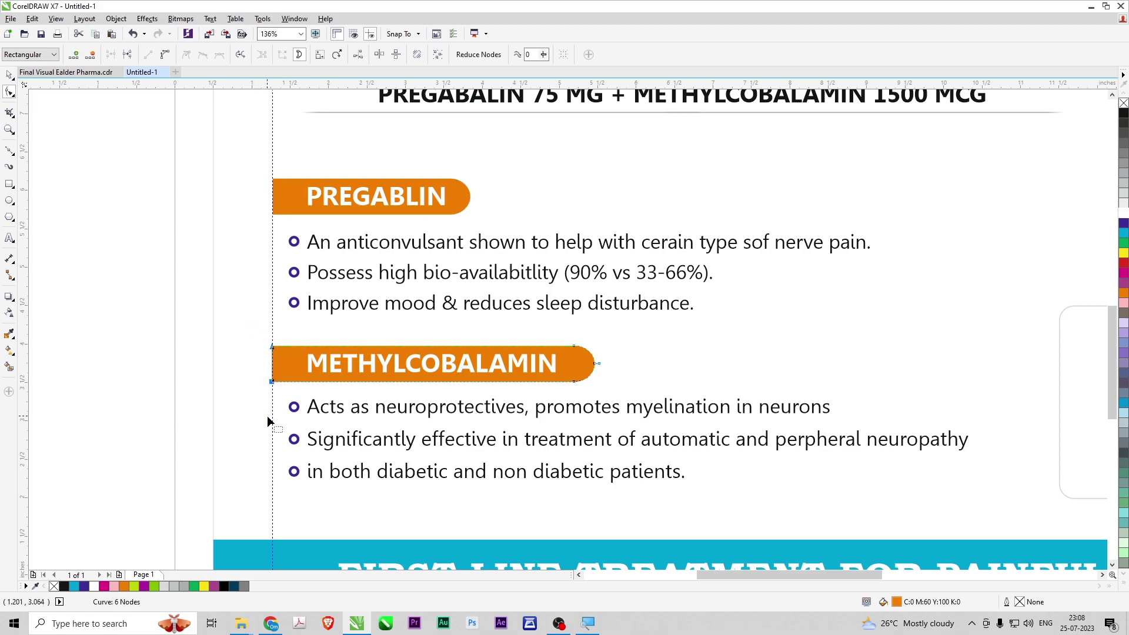
key(space)
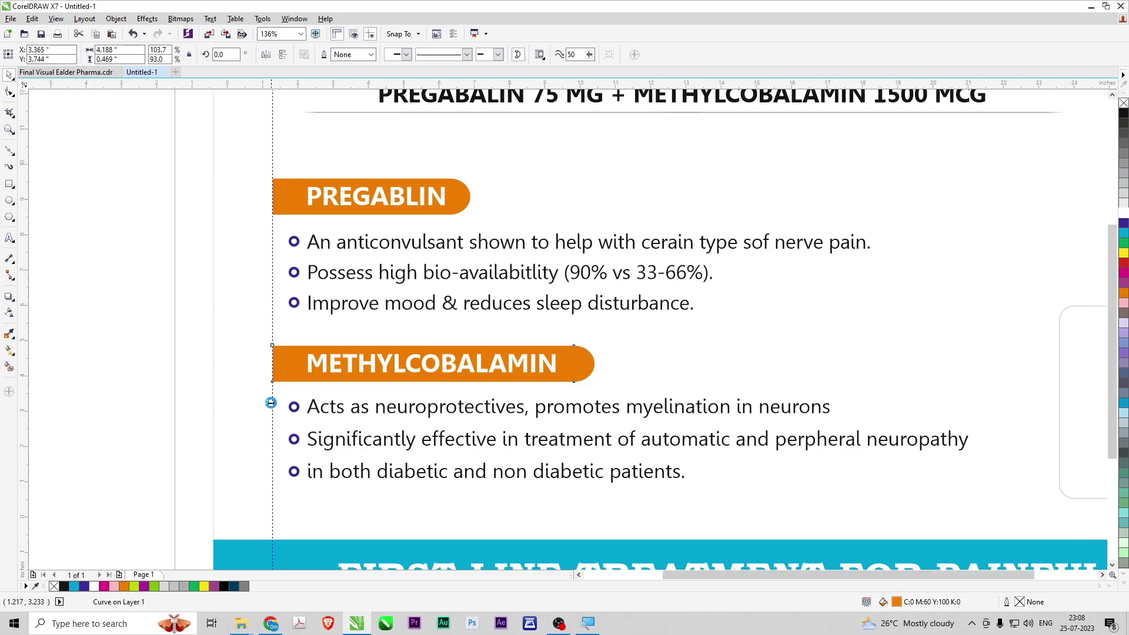
key(F4)
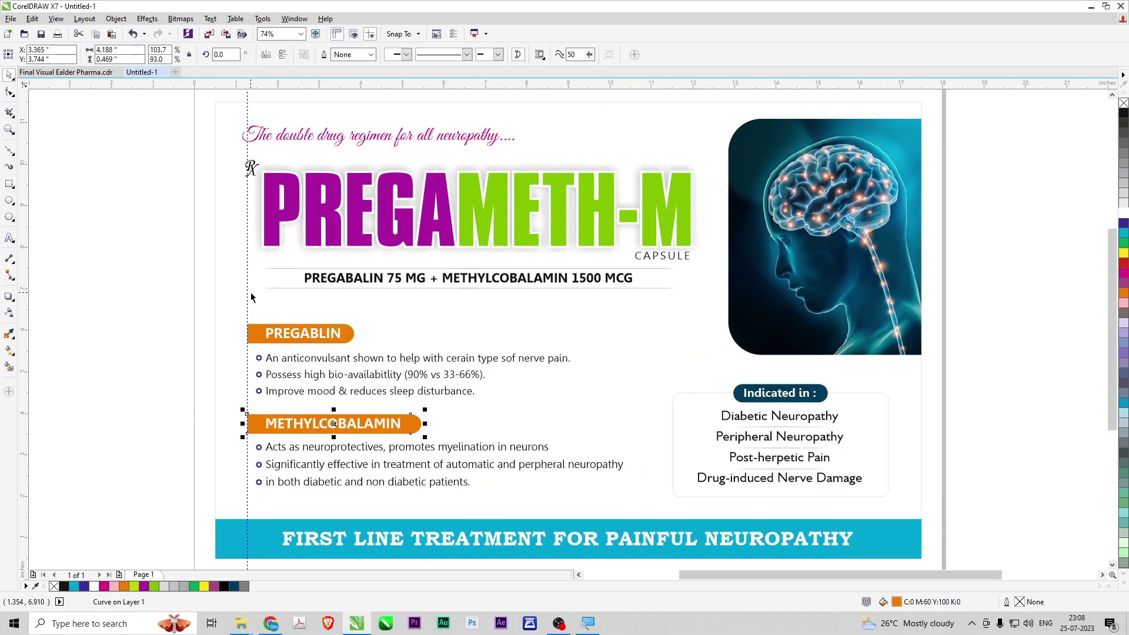
- Group both drug sections, shift them left to line up with the tagline and enlarge them slightly
drag(131, 308, 683, 503)
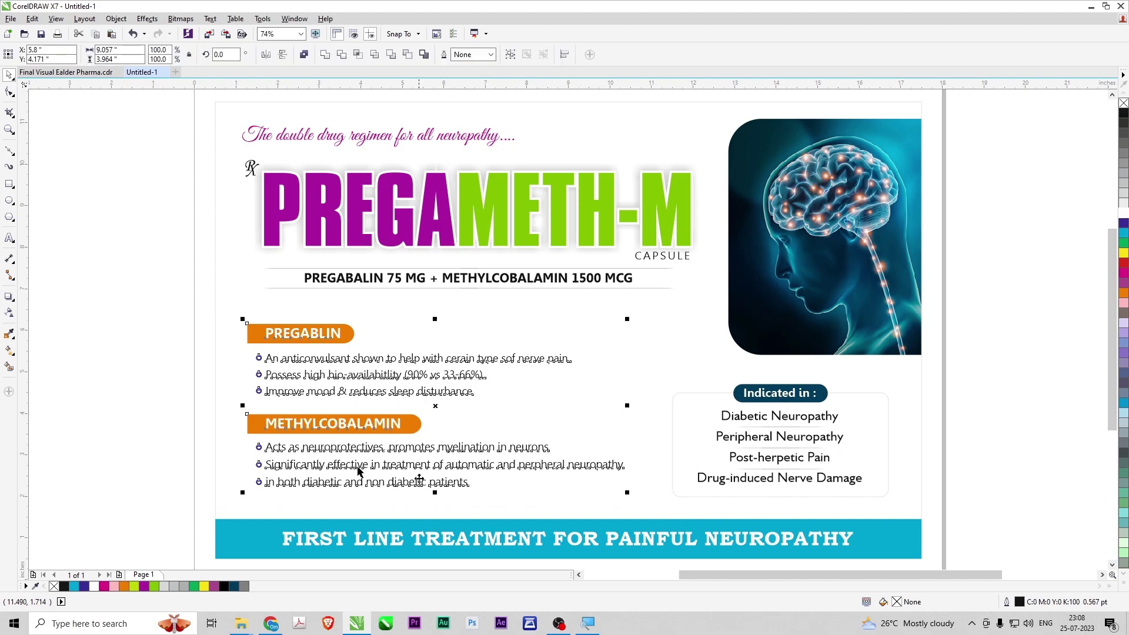
key(ctrl+g)
mouse_move(283, 429)
mouse_down()
mouse_move(276, 441)
mouse_move(302, 429)
mouse_up()
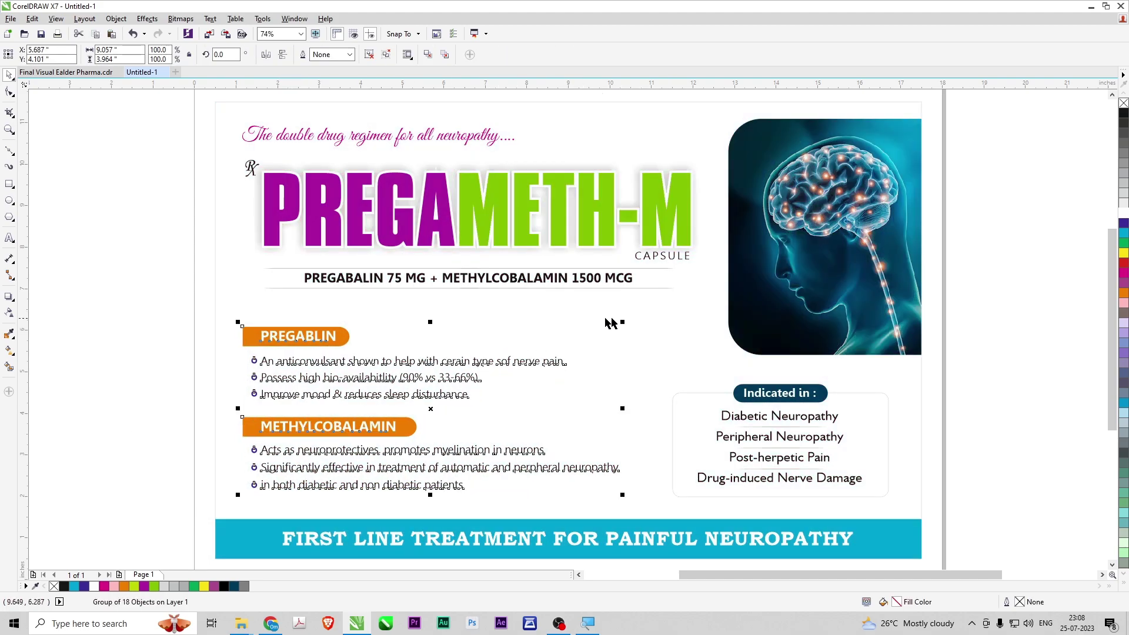
click(942, 368)
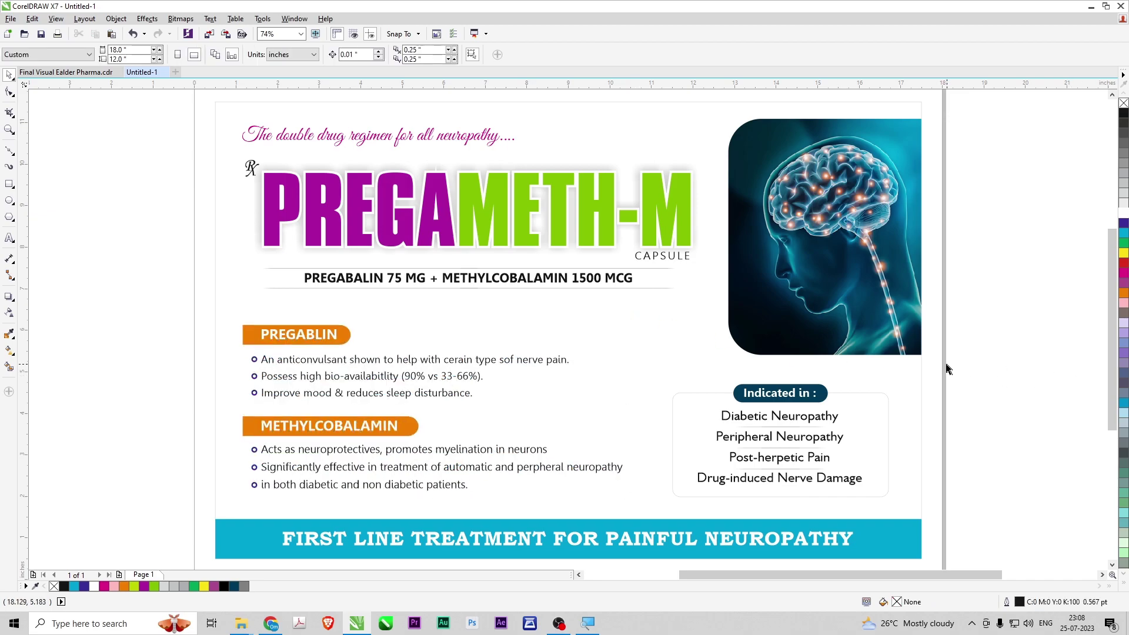
- Preview the design full screen, then copy all of its objects onto a new second page
key(F9)
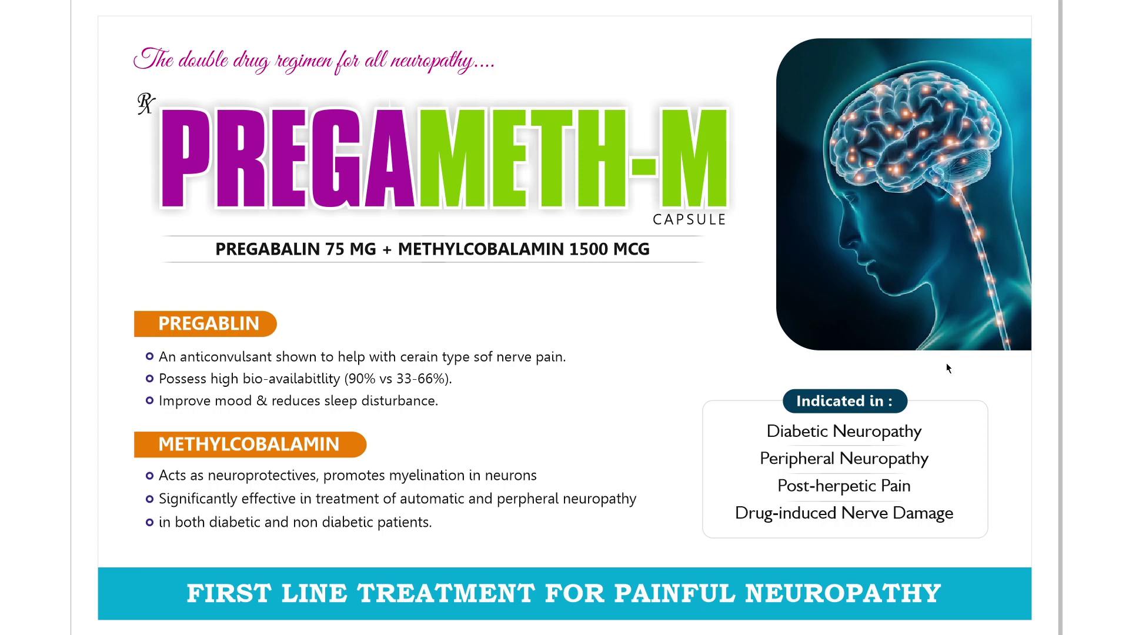
click(955, 364)
key(ctrl+a)
key(ctrl+c)
key(Page_Down)
key(Return)
key(ctrl+v)
- Move the Indicated in box off page 2 and delete the brain image from inside the page frame
click(879, 431)
drag(1014, 516, 605, 346)
scroll(770, 429, down, 1)
drag(792, 438, 976, 343)
double_click(810, 355)
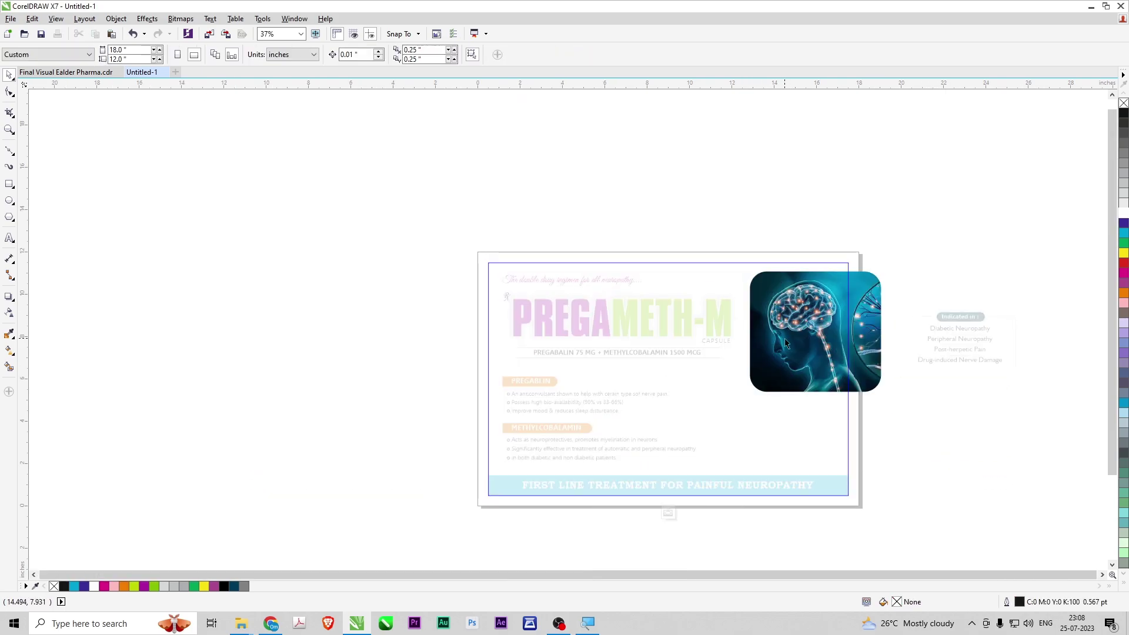
drag(810, 355, 925, 208)
key(Delete)
ctrl+click(912, 413)
- Draw a 17 by 11 inch rectangle over the empty page frame and move it off to the page's left side
click(439, 228)
key(F2)
drag(439, 227, 1033, 507)
click(10, 186)
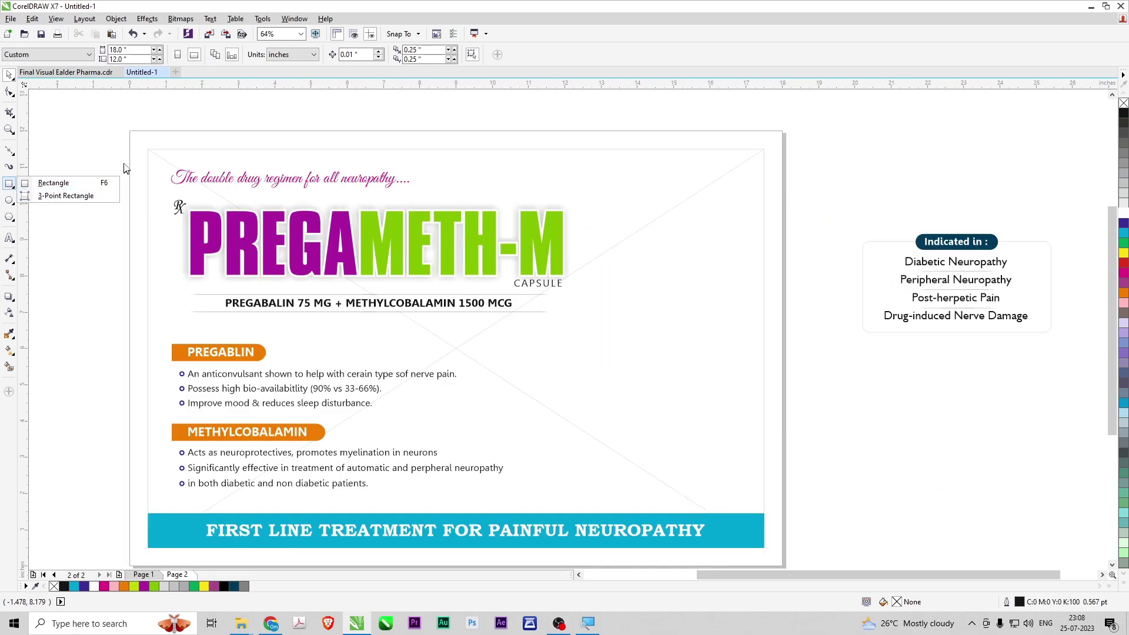
click(54, 183)
click(10, 185)
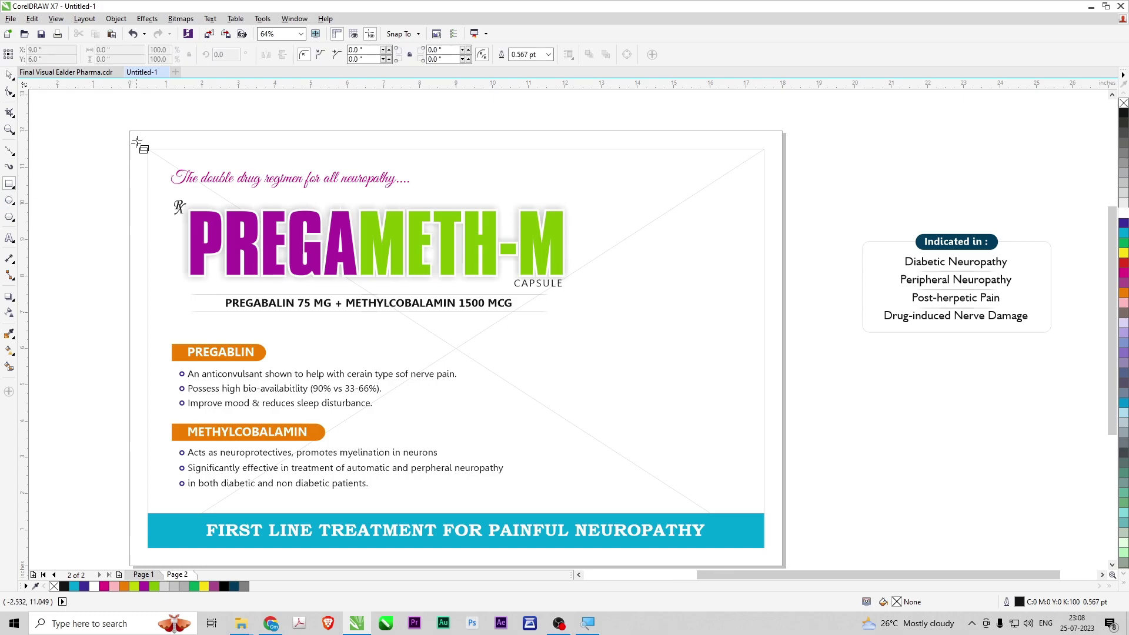
drag(150, 148, 763, 548)
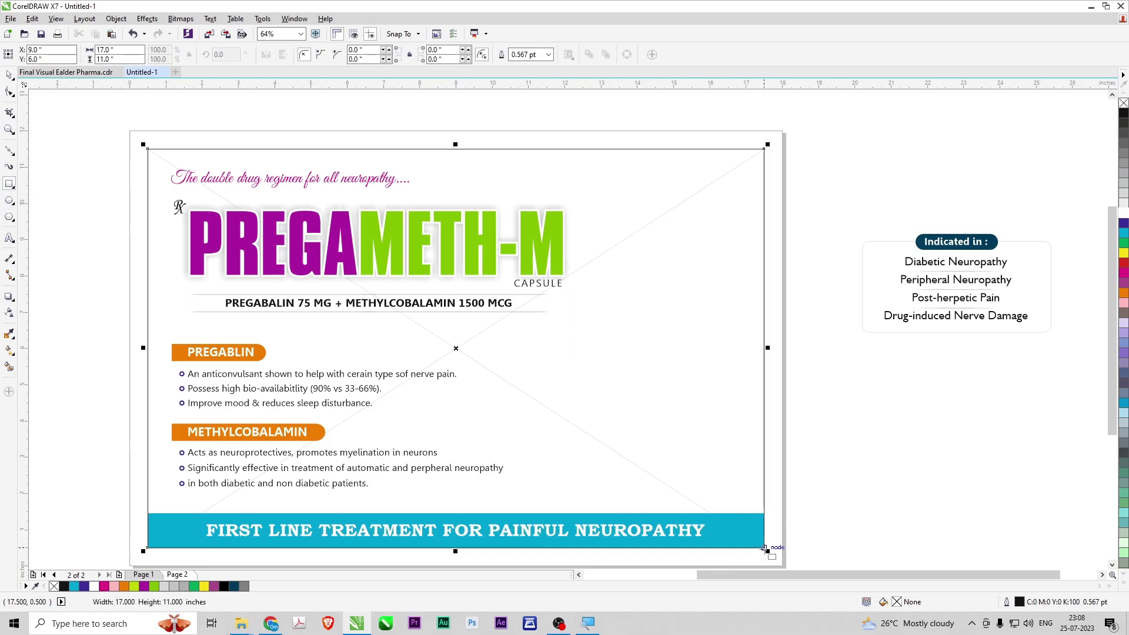
scroll(698, 405, down, 2)
drag(698, 405, 314, 405)
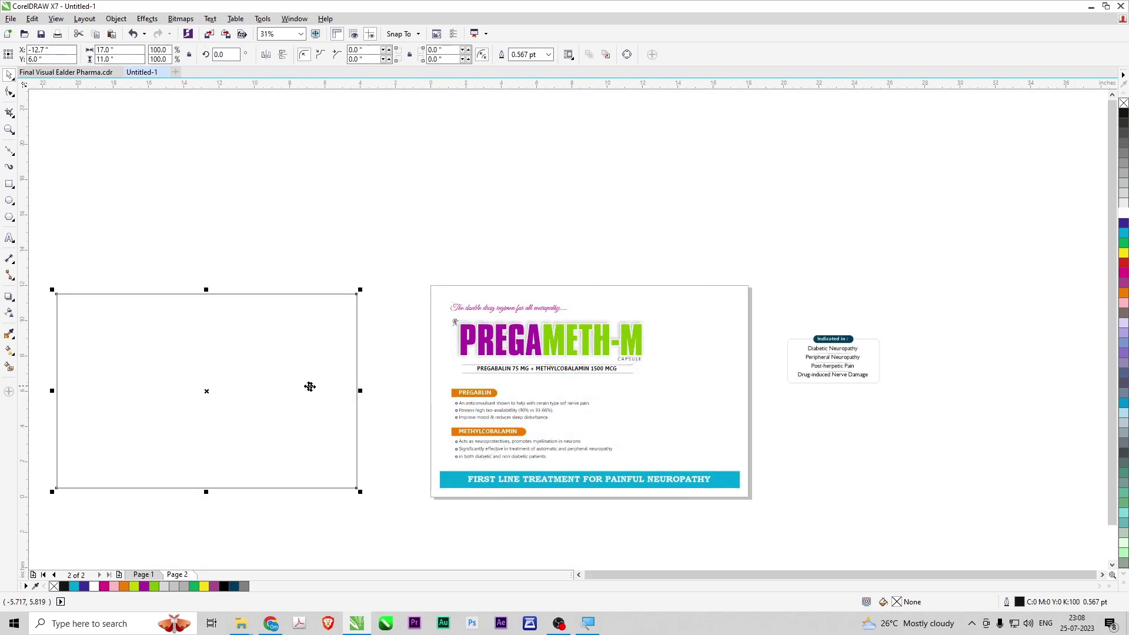
- Centre the 17 by 11 inch rectangle on the page and give it a light grey outline
key(p)
key(F2)
drag(387, 266, 844, 532)
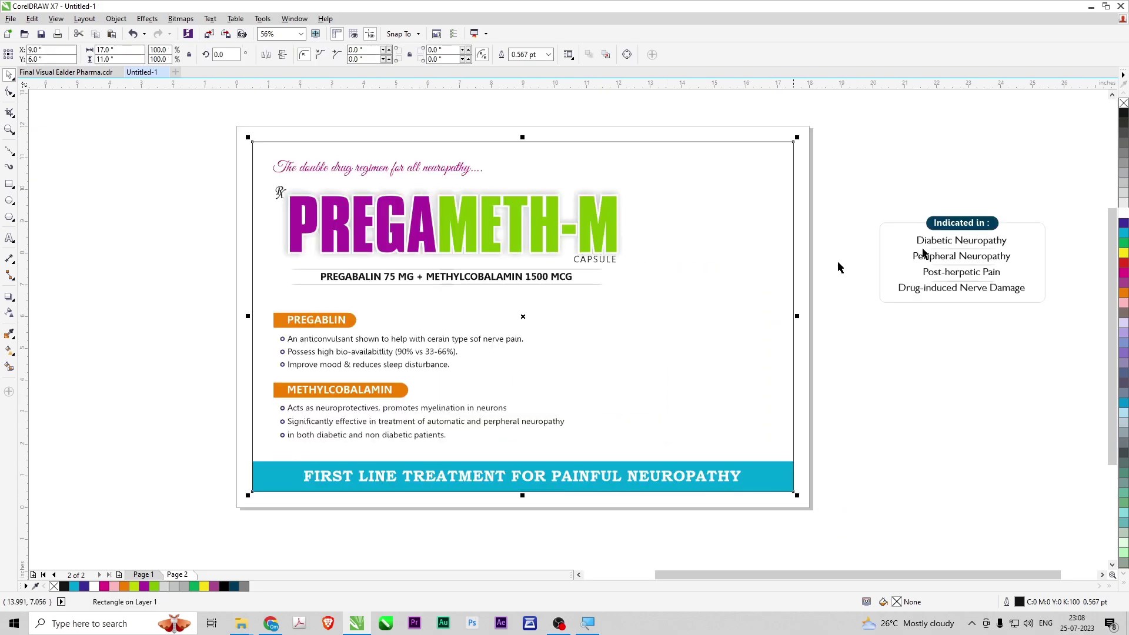
right_click(1123, 195)
key(Escape)
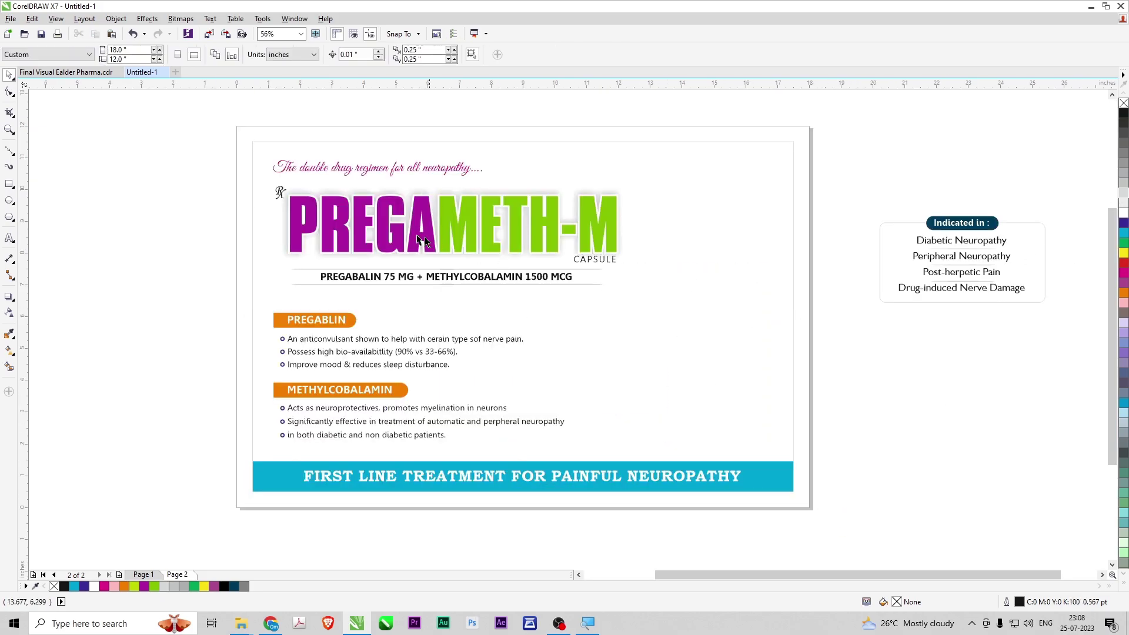
- Enlarge the title block with the Rx symbol and composition line and centre it horizontally in the page frame
drag(281, 209, 736, 305)
shift+click(793, 326)
key(c)
shift+click(793, 312)
- Move the two drug sections on page 2 slightly left and down, below the enlarged title block
click(202, 292)
drag(202, 291, 602, 470)
drag(332, 329, 328, 332)
click(154, 362)
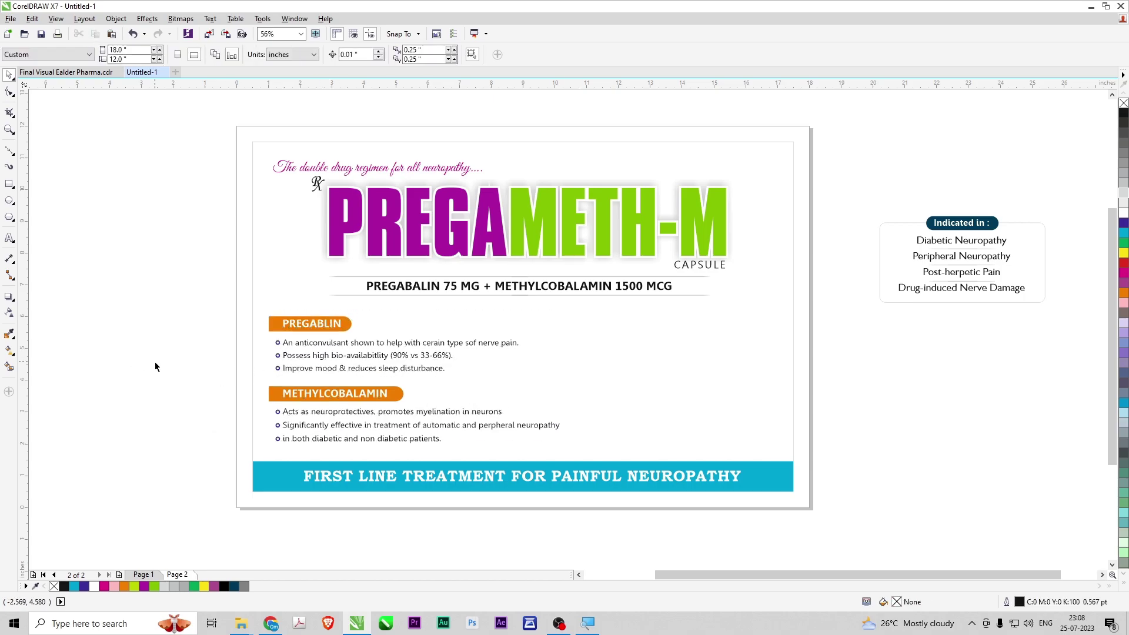
- Copy the brain image from inside page 1's frame and paste it over the lower part of page 2
key(Page_Up)
click(682, 277)
click(693, 273)
ctrl+click(843, 372)
key(Page_Down)
key(ctrl+v)
drag(746, 300, 738, 421)
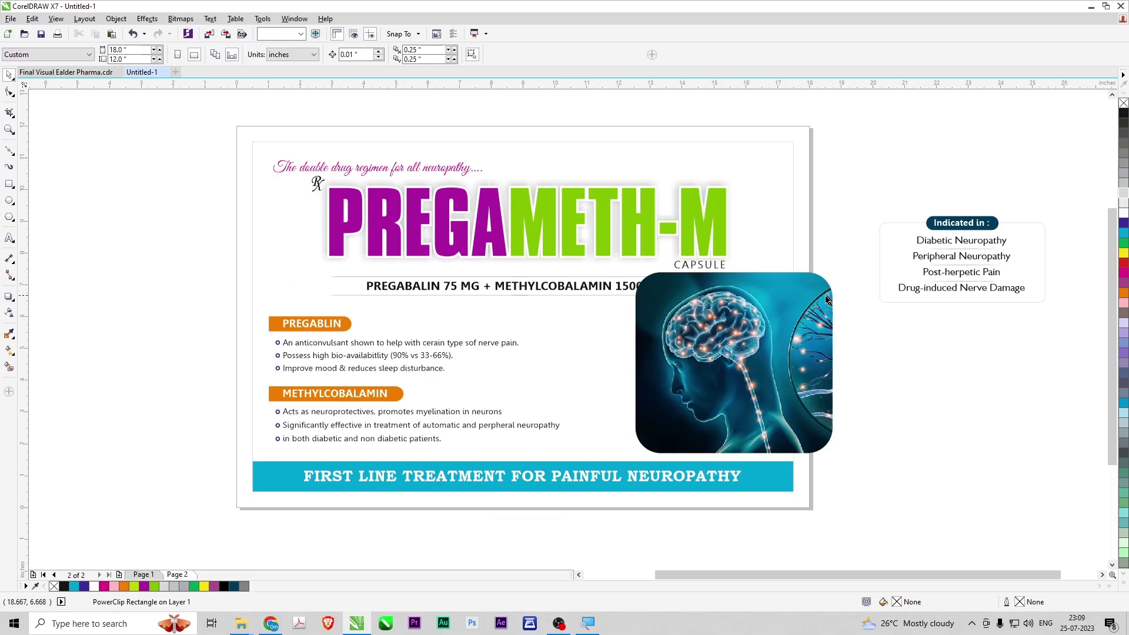
- Shrink the brain image and place it beside the drug sections, above the footer bar
drag(839, 268, 788, 313)
drag(745, 353, 678, 356)
ctrl+click(688, 357)
ctrl+click(861, 367)
click(682, 361)
- Convert the image frame to curves, reshape it into a wide rounded rectangle showing brain and neuron, and position it
key(F10)
key(ctrl+q)
drag(677, 303, 808, 522)
drag(701, 449, 735, 423)
key(space)
drag(784, 452, 780, 449)
drag(735, 411, 735, 417)
click(887, 451)
- Shrink the two drug sections together to about 8.4 in wide and shift them slightly right, beside the brain image
drag(184, 296, 593, 467)
scroll(370, 457, up, 3)
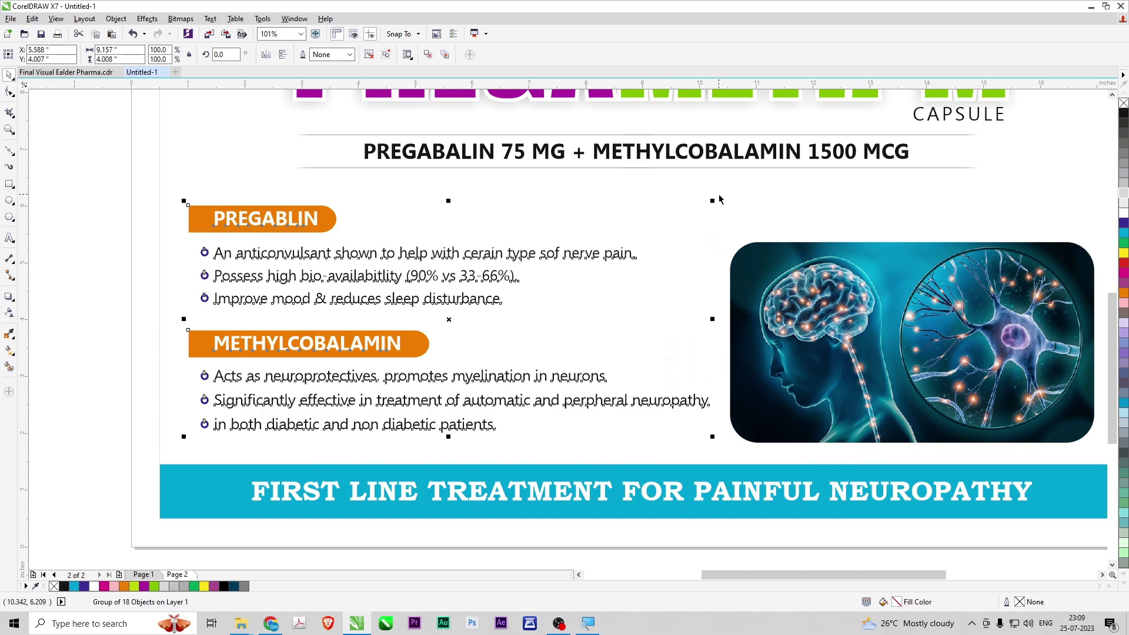
scroll(76, 197, down, 5)
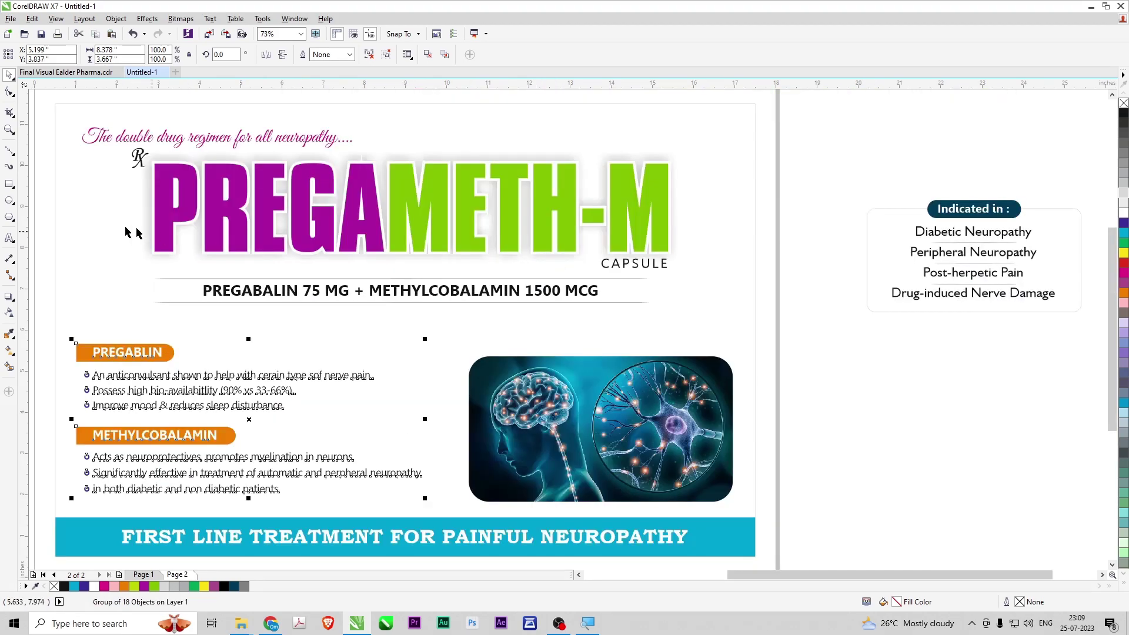
drag(66, 157, 544, 415)
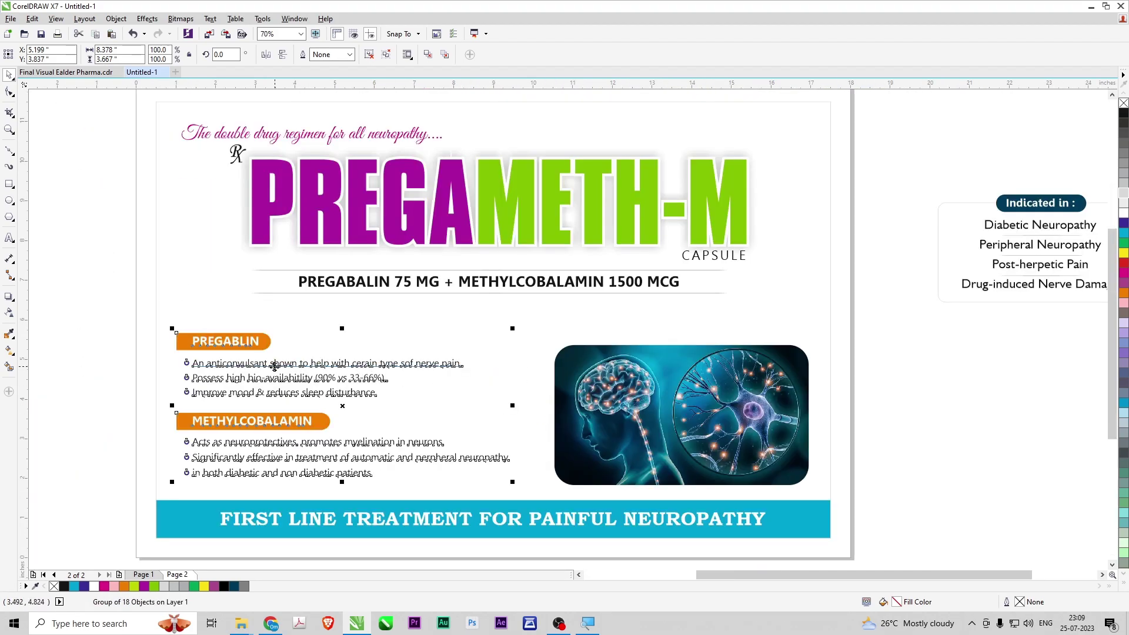
drag(249, 346, 252, 347)
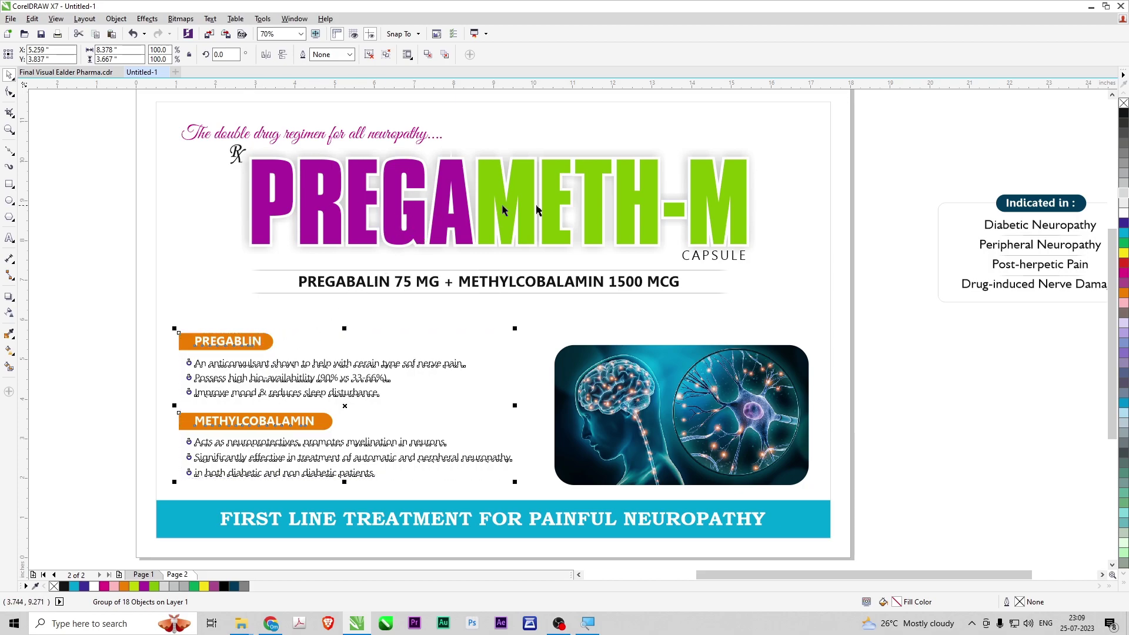
click(78, 334)
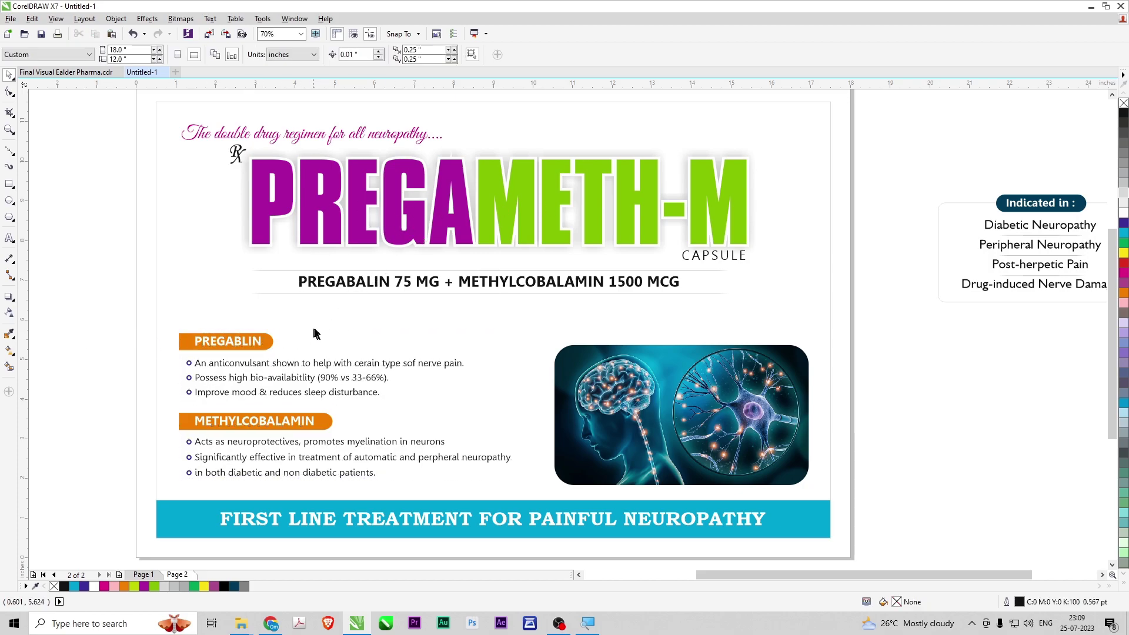
- Reduce the height of the blue footer bar to about 0.67 in from its upper edge
click(197, 341)
click(696, 530)
drag(494, 496, 494, 506)
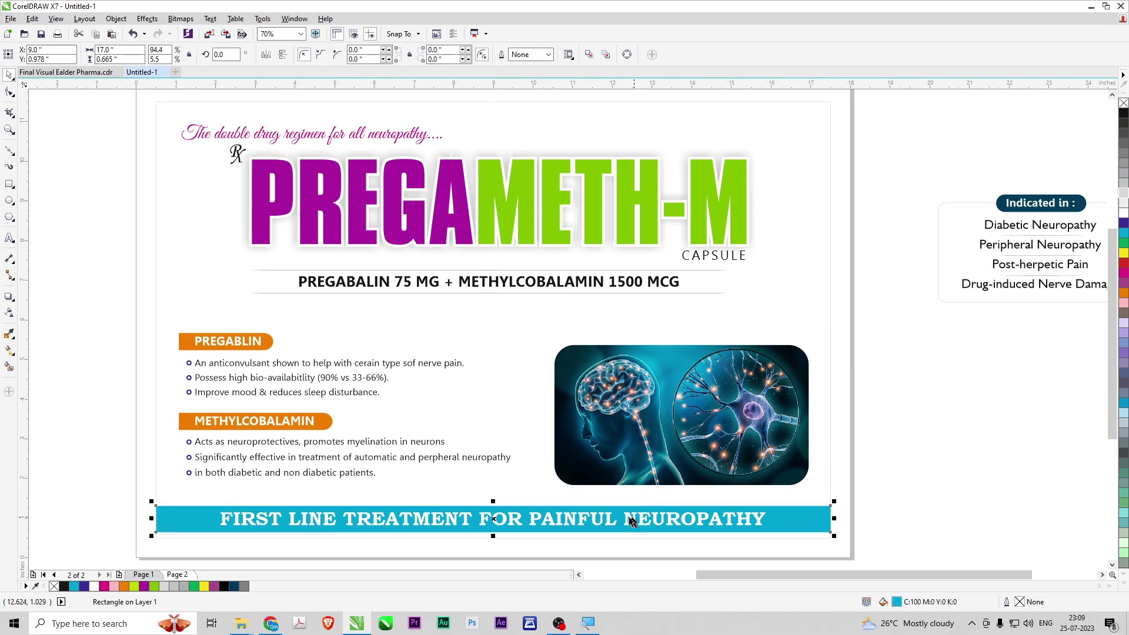
- Nudge the footer bar together with its FIRST LINE TREATMENT text up until the bar sits just below the brain image
shift+click(606, 519)
shift+click(609, 520)
shift+click(806, 526)
key(Up)
key(Up)
key(Up)
key(Up)
key(Up)
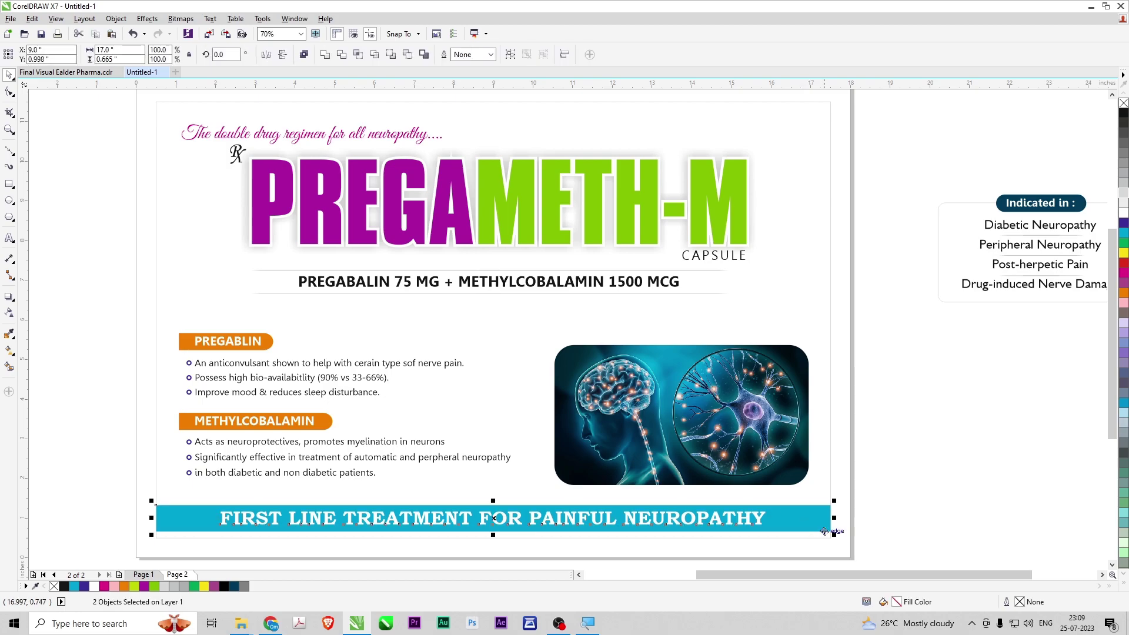
key(Up)
key(Up)
key(Up)
key(Up)
key(Up)
key(Up)
key(Up)
key(Up)
key(Up)
key(Up)
key(Up)
key(Up)
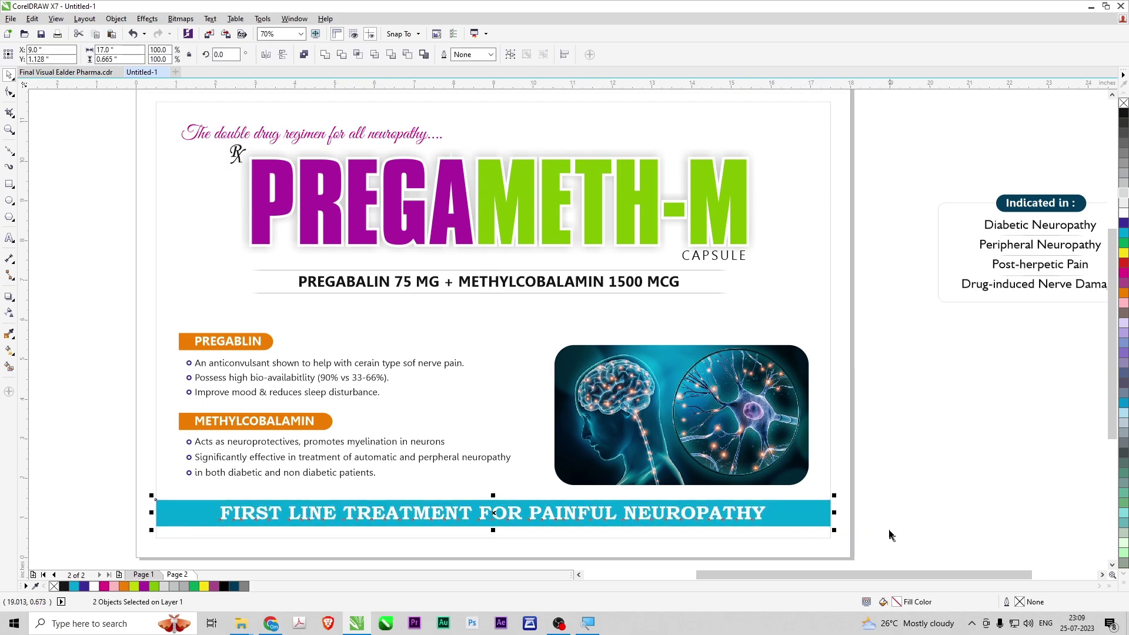
click(874, 532)
- Try a green-to-purple fountain fill on the footer bar, sampling both colours from the PREGAMETH-M title
click(808, 515)
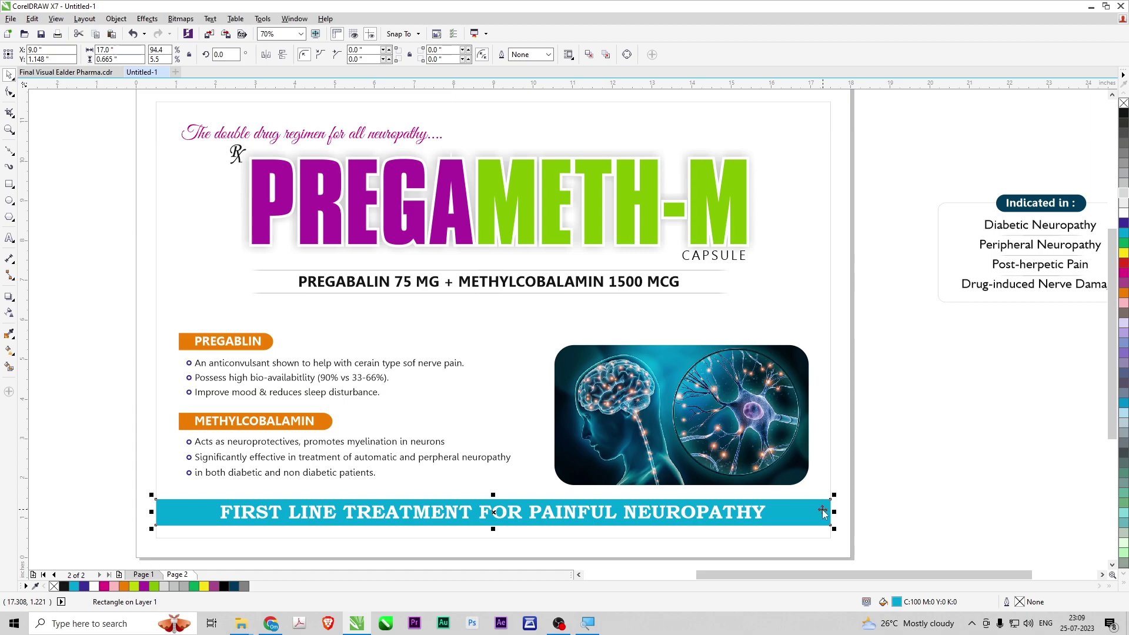
key(F11)
click(812, 205)
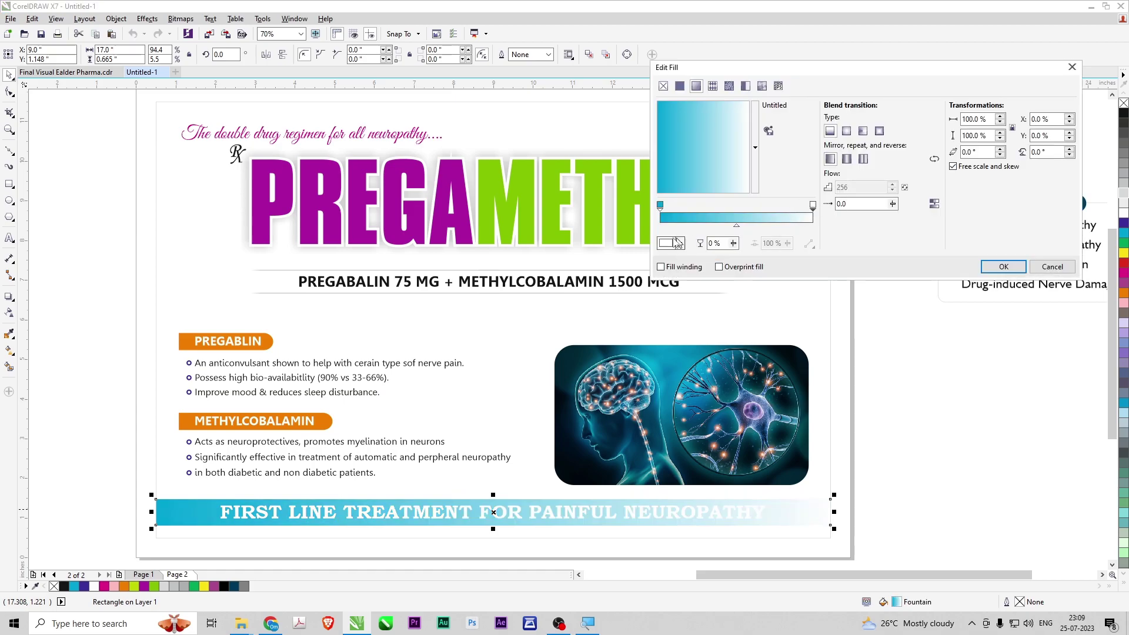
click(681, 243)
click(704, 268)
click(263, 211)
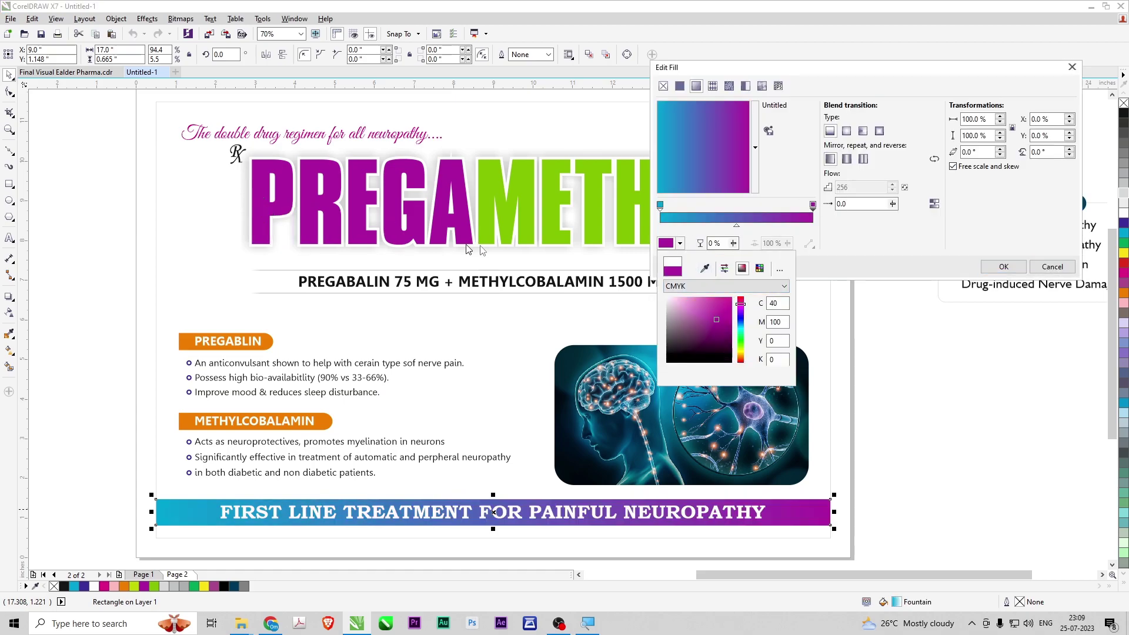
click(659, 204)
click(660, 205)
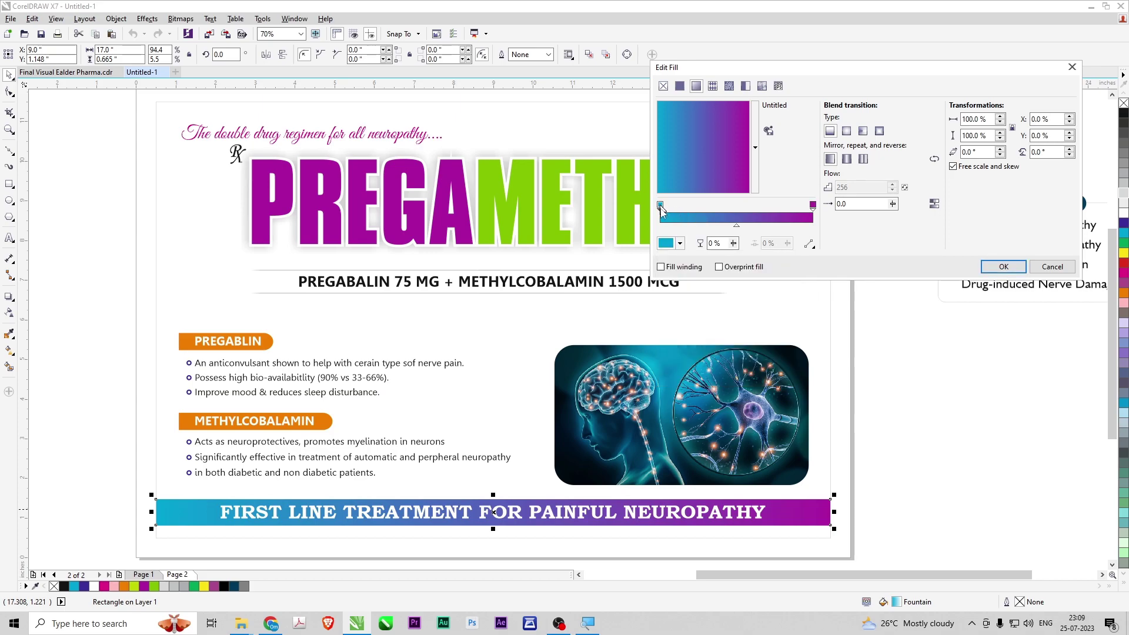
click(680, 243)
click(707, 269)
click(533, 200)
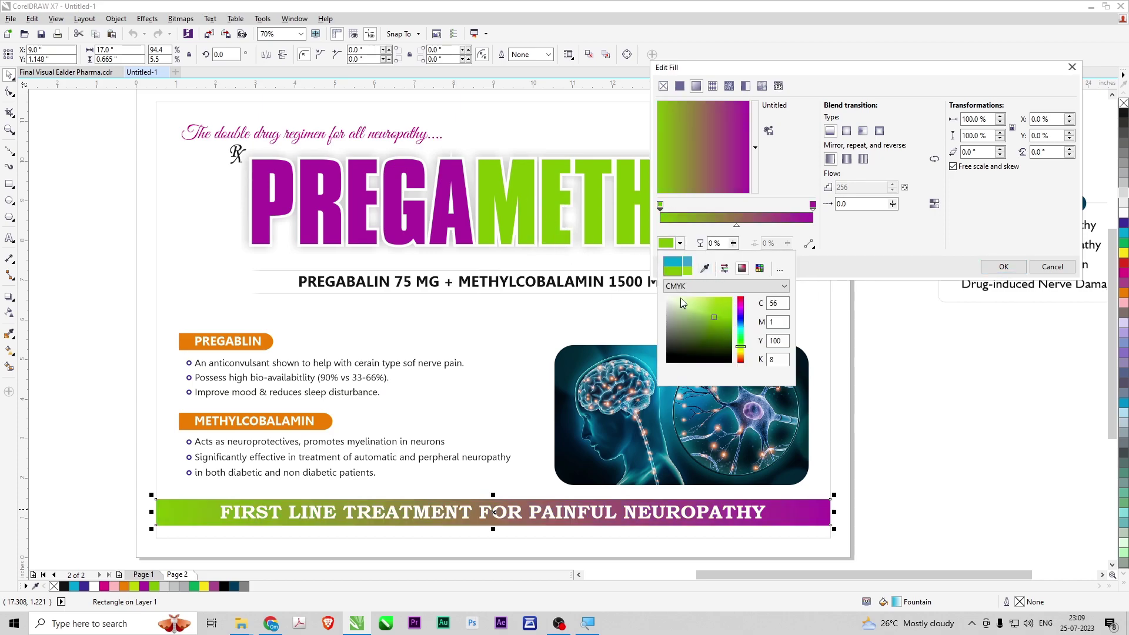
click(1035, 265)
click(1036, 268)
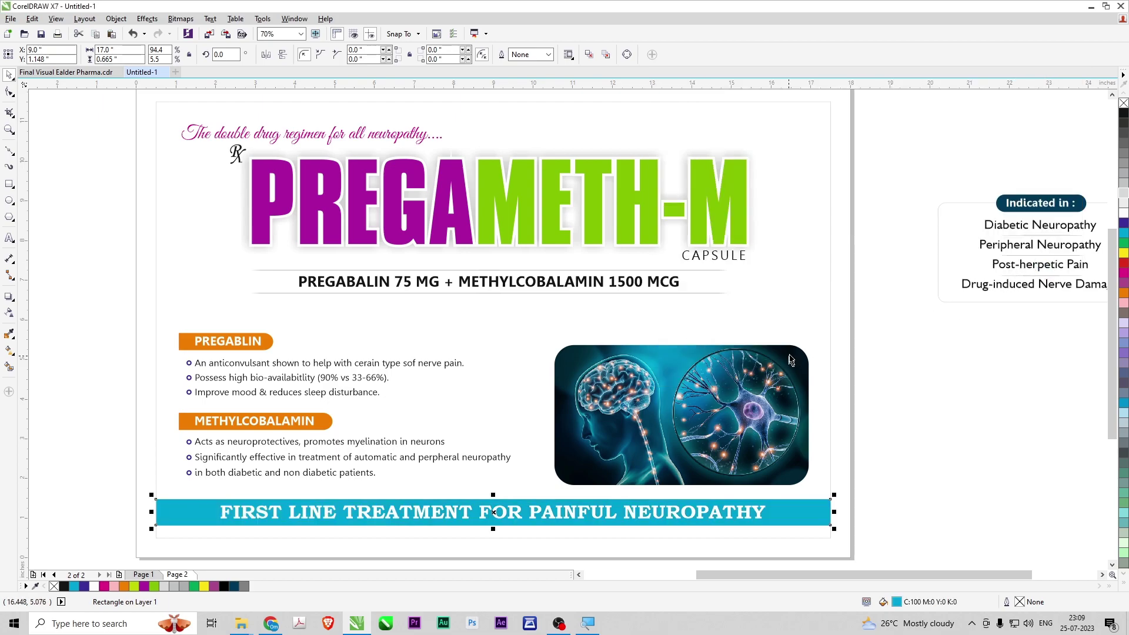
- Apply a fountain fill to the footer bar, running from its cyan to a dark teal end colour
key(F11)
click(812, 205)
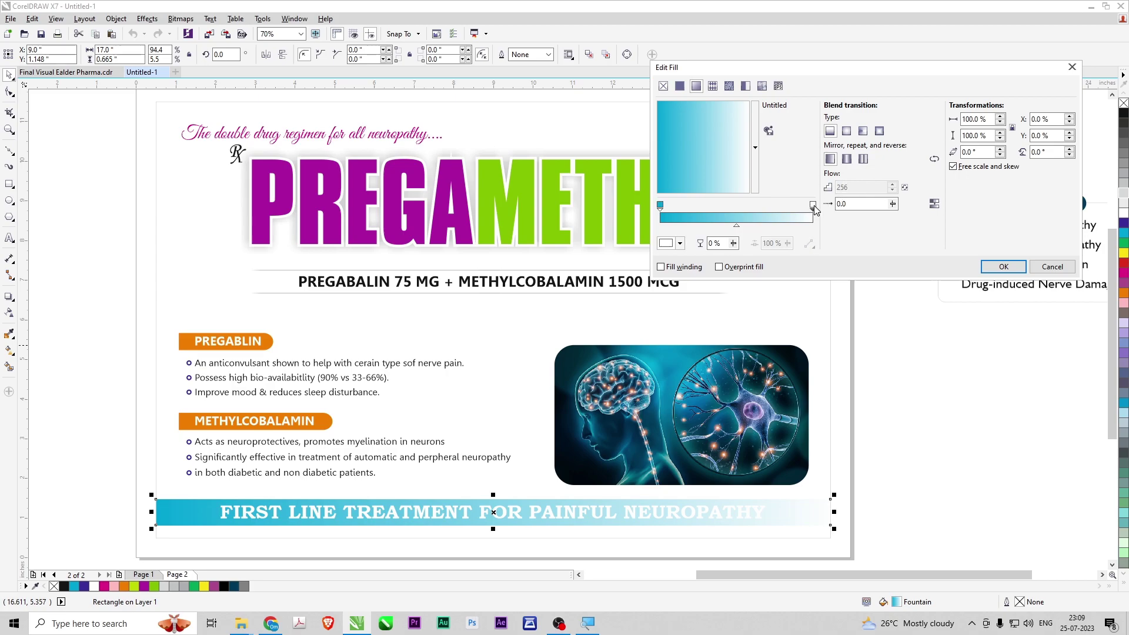
click(669, 243)
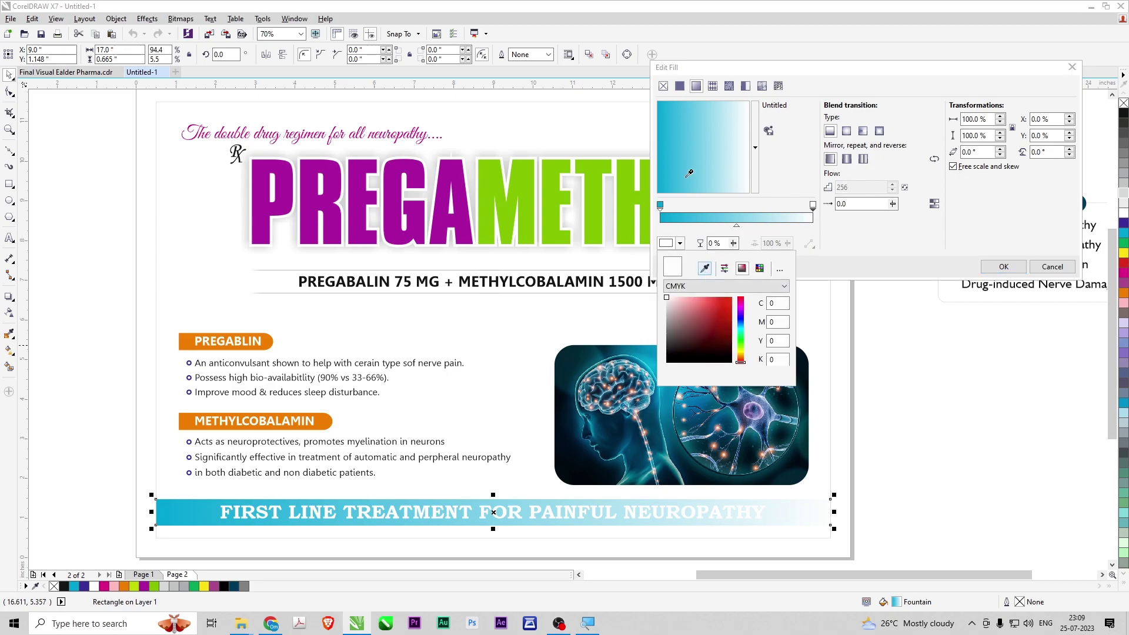
click(673, 136)
click(723, 313)
click(728, 329)
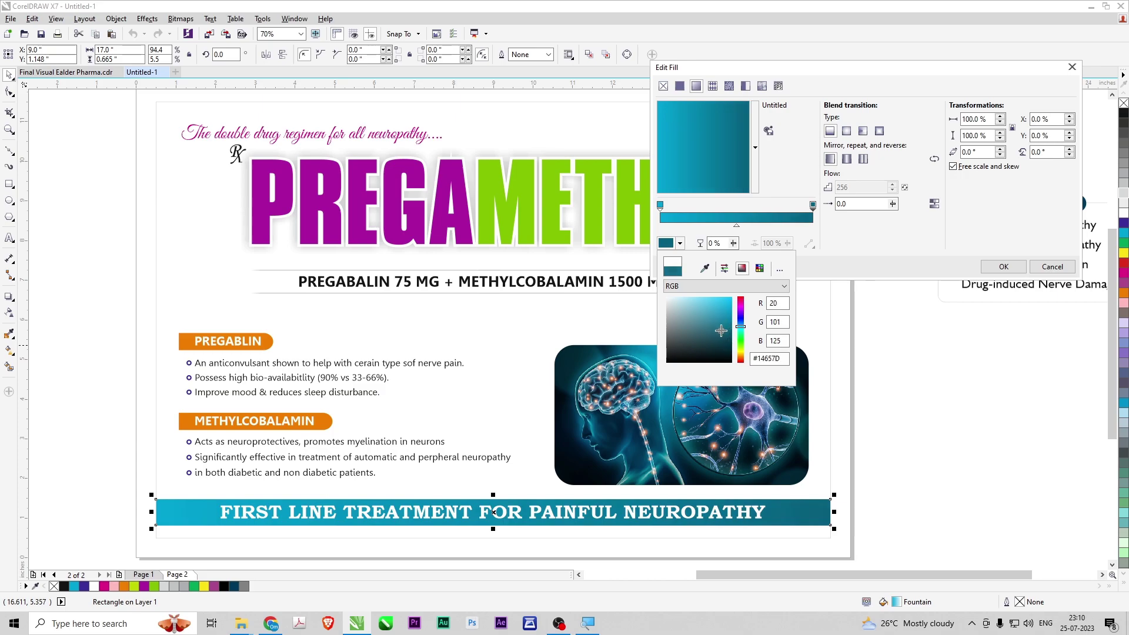
click(879, 337)
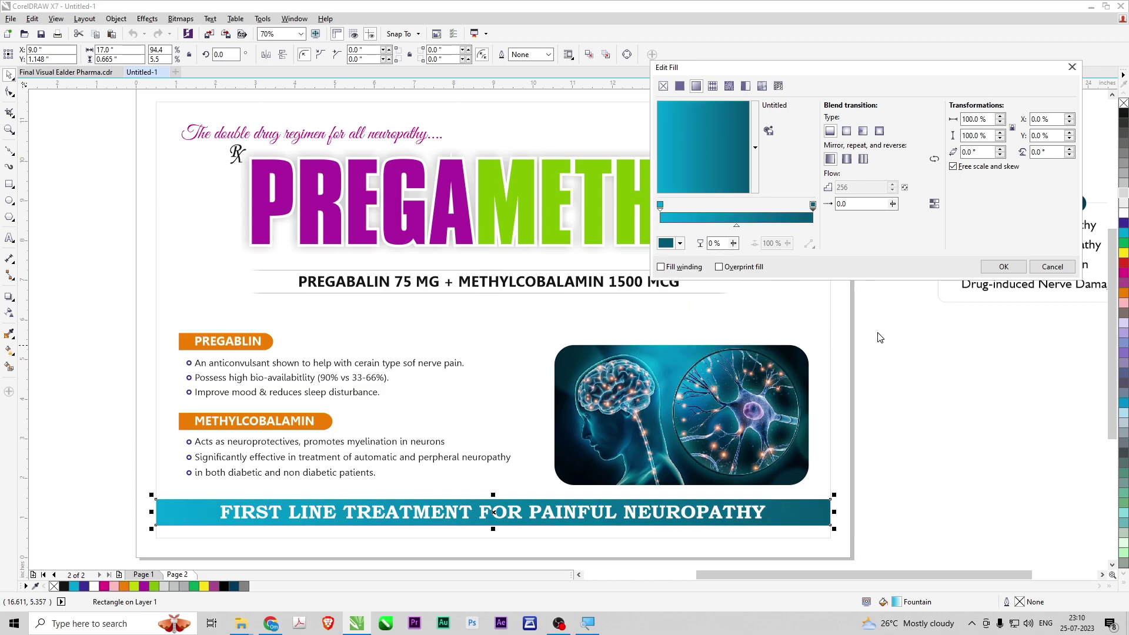
click(990, 269)
click(918, 343)
- Move the footer bar and its text slightly down
key(F4)
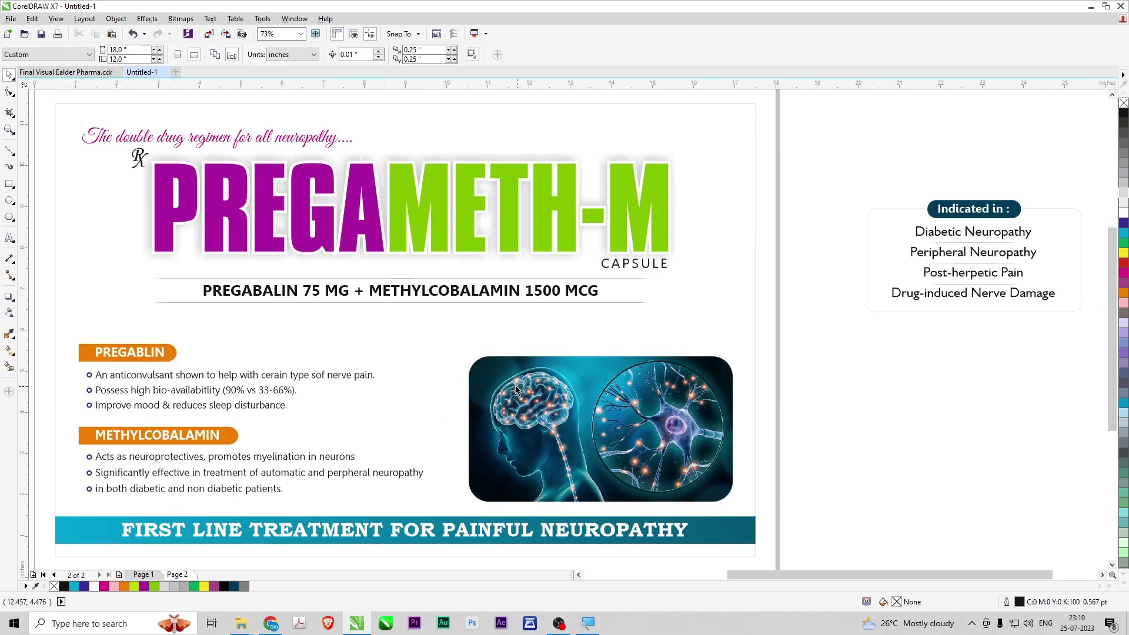
scroll(519, 388, down, 1)
key(F2)
scroll(391, 527, up, 2)
drag(938, 482, 146, 377)
click(145, 361)
key(F4)
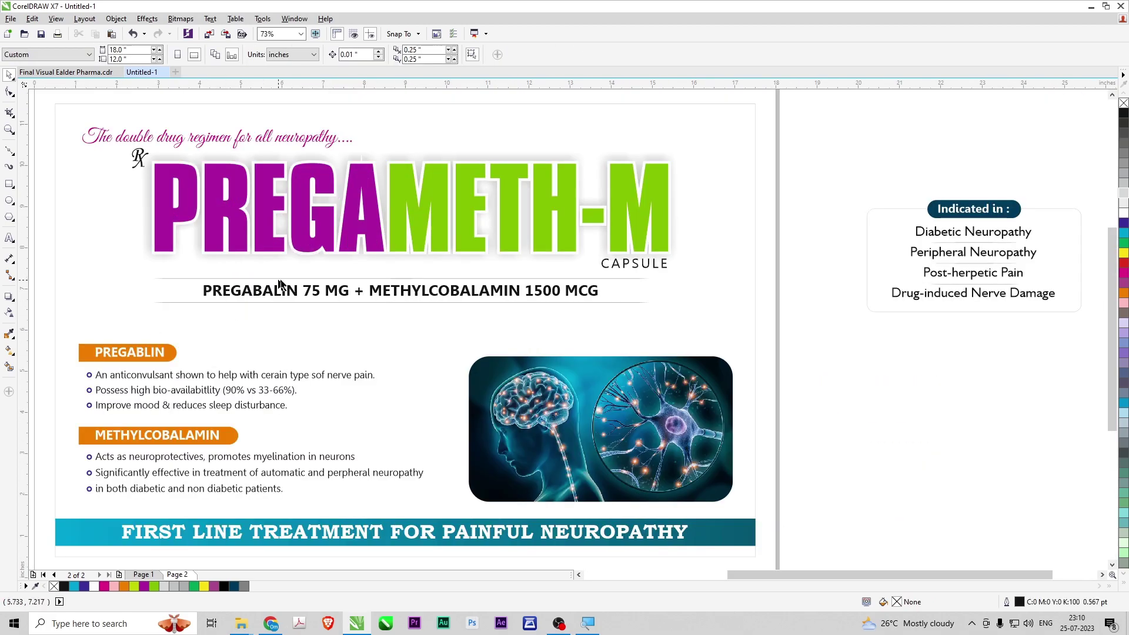
- Slightly enlarge the composition line with its two rules, group them, and centre the group horizontally in the page frame
click(443, 302)
drag(670, 262, 127, 335)
drag(667, 308, 675, 311)
key(ctrl+g)
shift+click(755, 347)
key(c)
click(851, 371)
scroll(852, 370, down, 1)
key(F4)
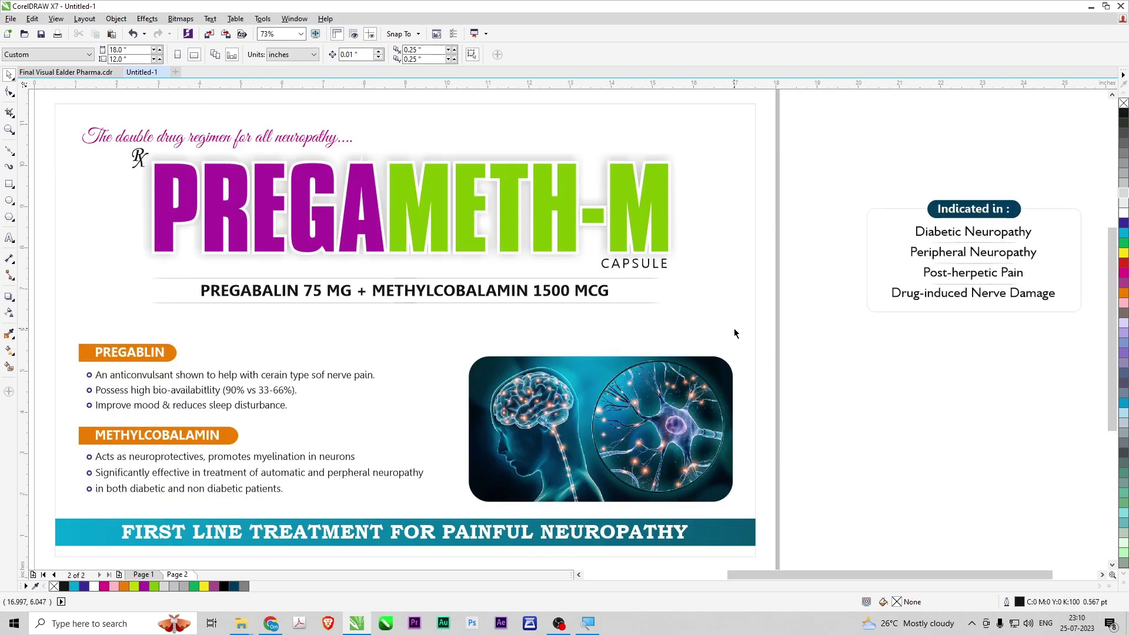
- Add a vertical guideline near the horizontal centre of the page, at about 9.2 in
drag(28, 268, 414, 306)
scroll(471, 313, down, 3)
scroll(466, 312, up, 1)
scroll(464, 312, down, 1)
key(F2)
drag(152, 150, 852, 450)
- Move the Indicated in box closer to the page and shift the title block with its composition line left and slightly down
drag(829, 238, 1070, 383)
drag(973, 282, 923, 276)
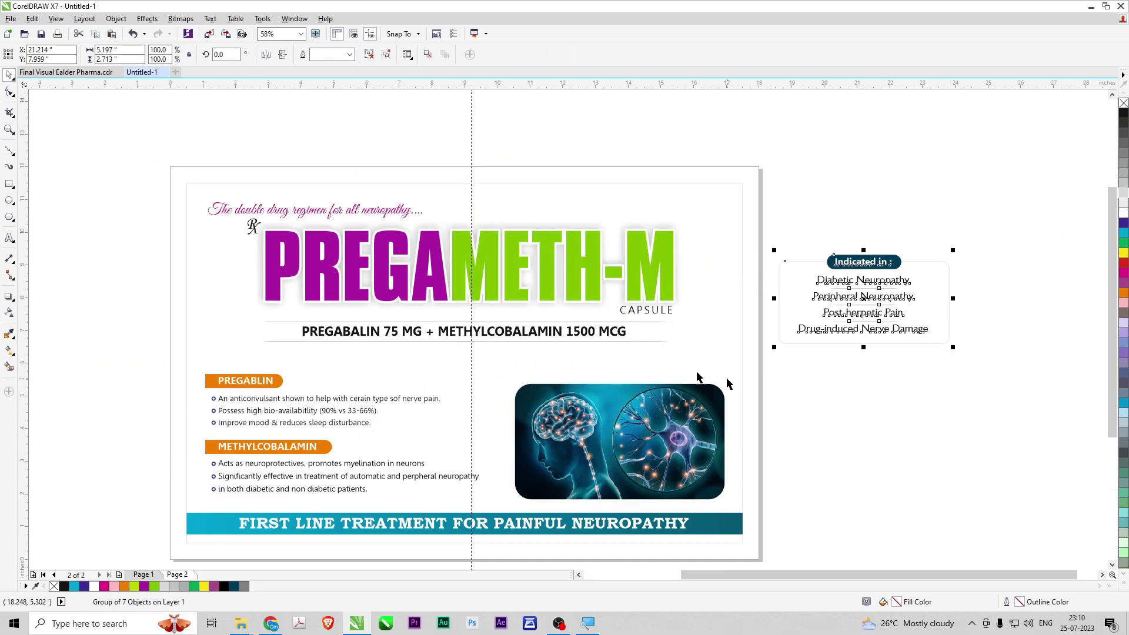
drag(111, 212, 726, 361)
drag(410, 280, 369, 286)
- Add the artistic text PREGAMETH-M above the page and delete the purple and green title
key(F8)
click(231, 140)
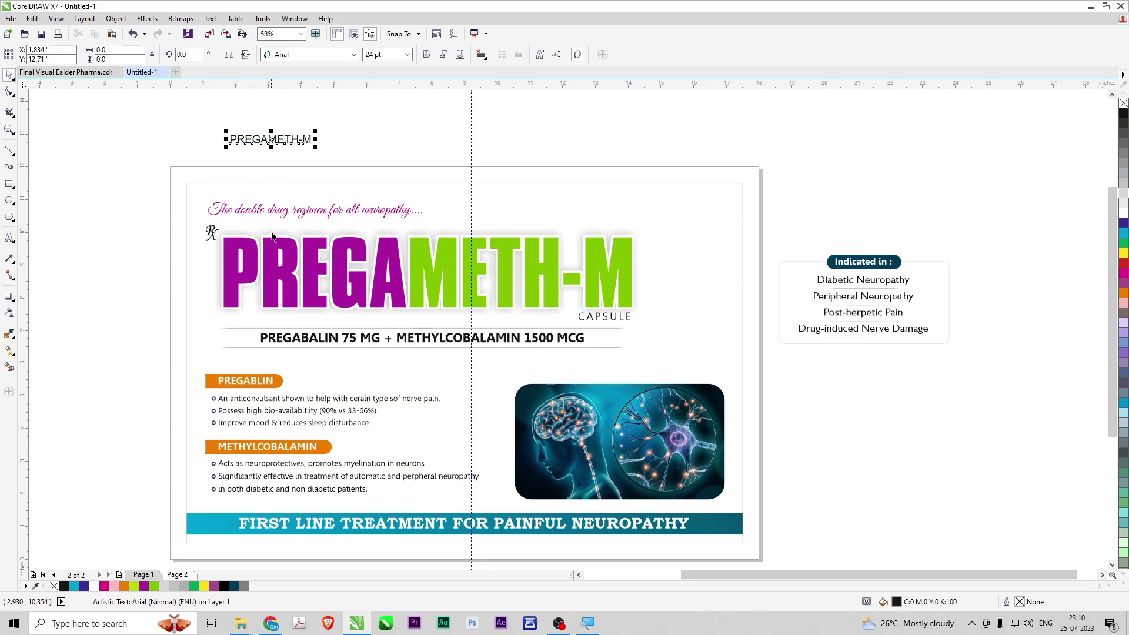
key(Delete)
click(325, 253)
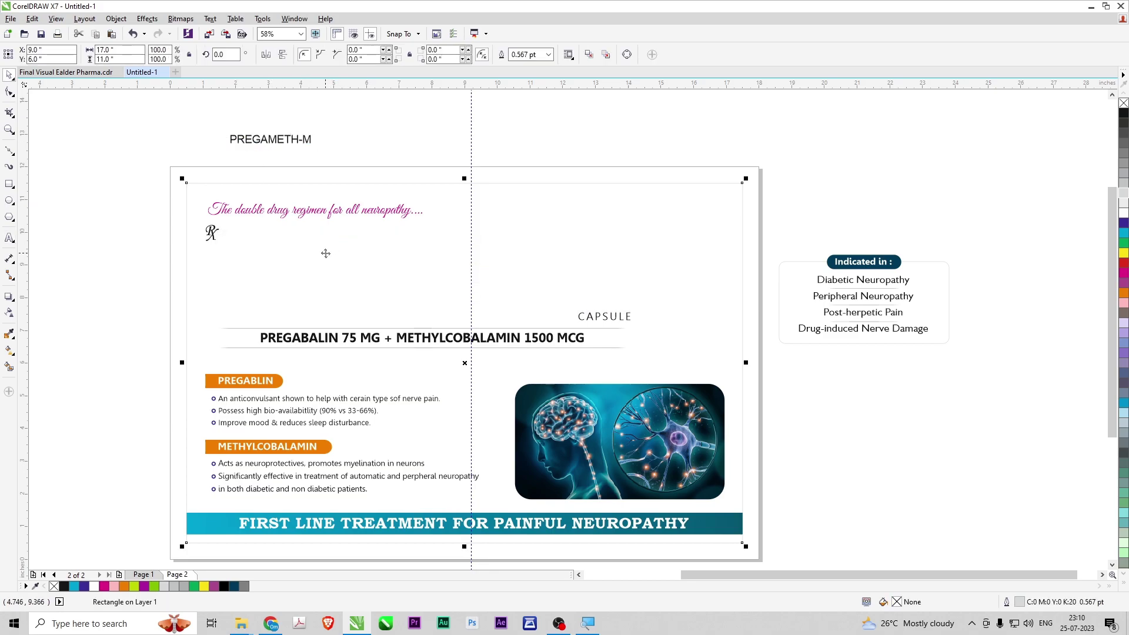
- Enlarge the new PREGAMETH-M text to about 104 pt and set its font to Great Vibes
click(296, 150)
drag(312, 147, 581, 175)
click(354, 54)
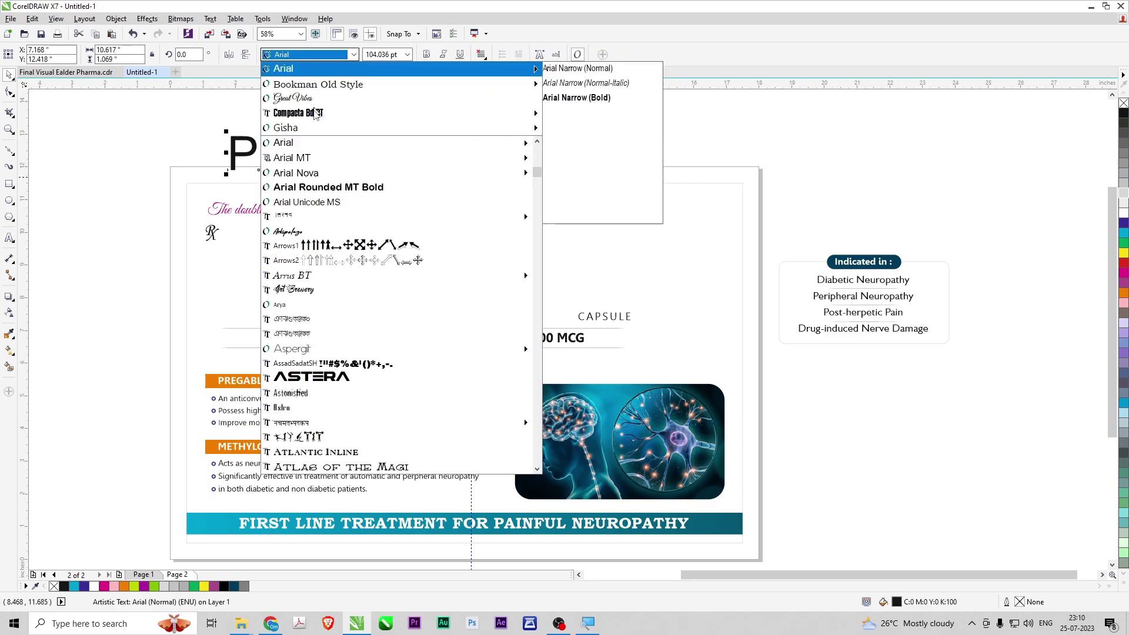
click(318, 98)
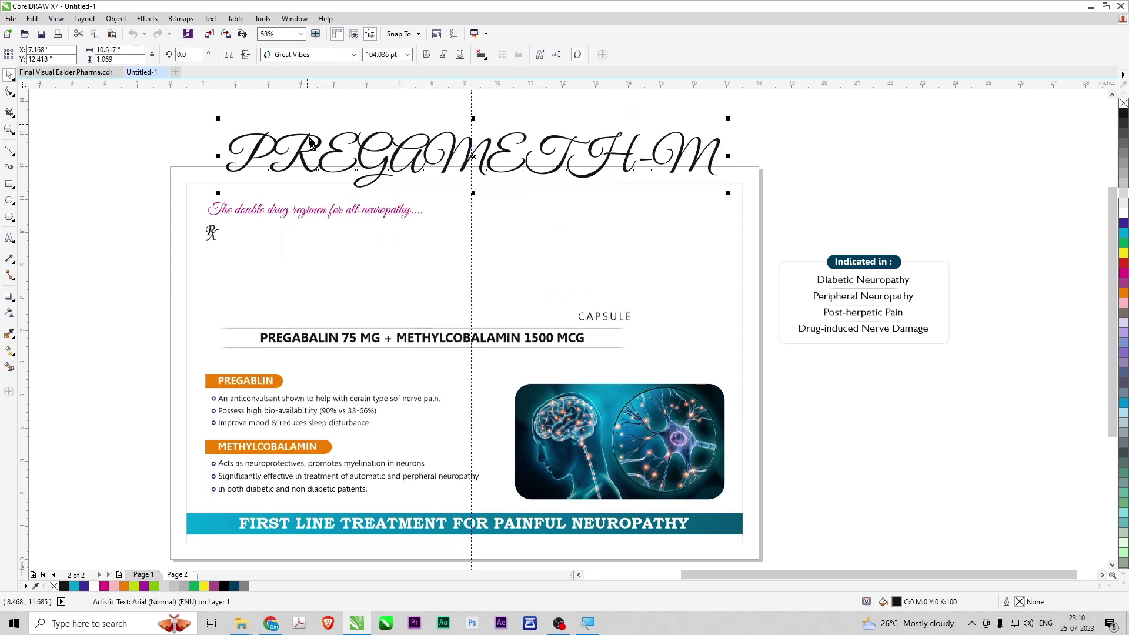
- Replace the new text with Pregameth, place it in the title area beside the Rx symbol, and undo its trial enlargement
key(ctrl+a)
text(Pre)
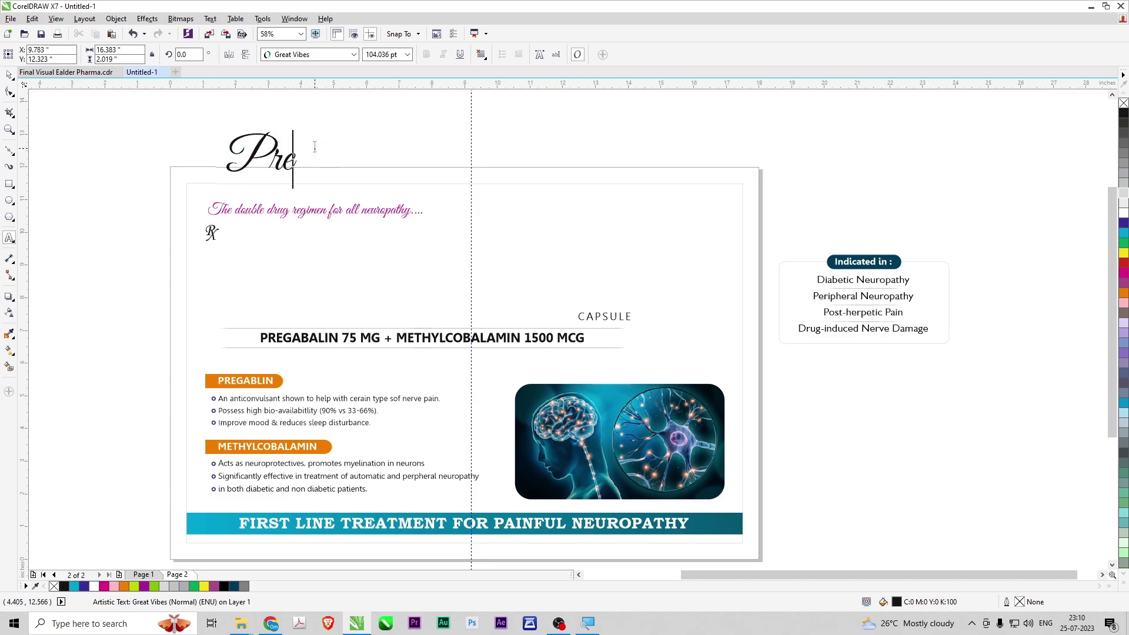
text(gameth)
key(ctrl+space)
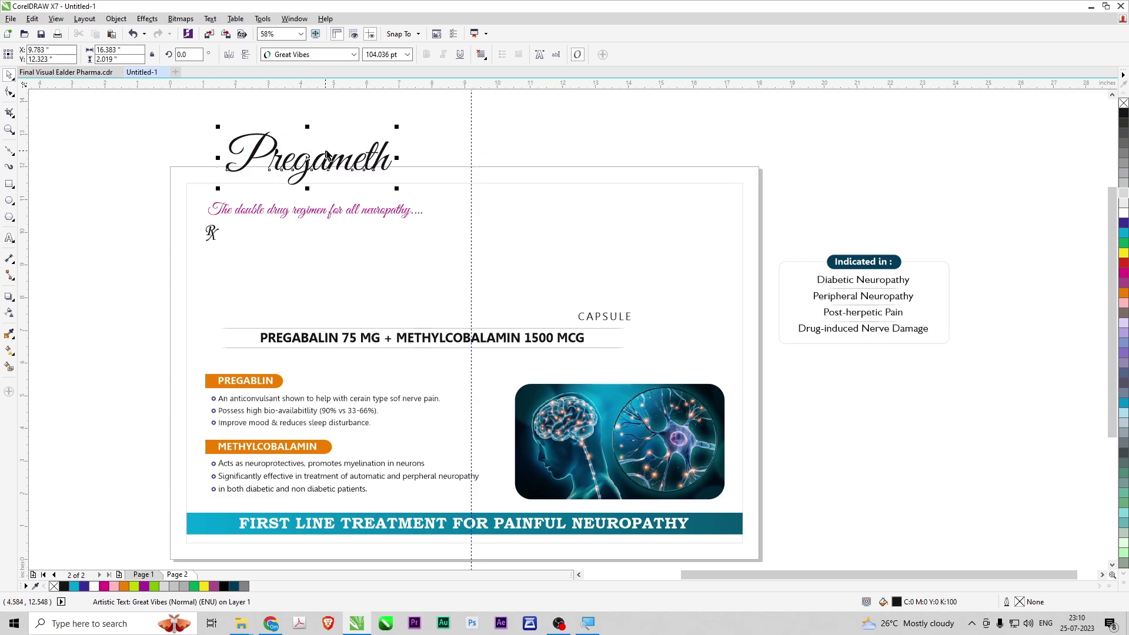
drag(367, 169, 588, 329)
key(ctrl+z)
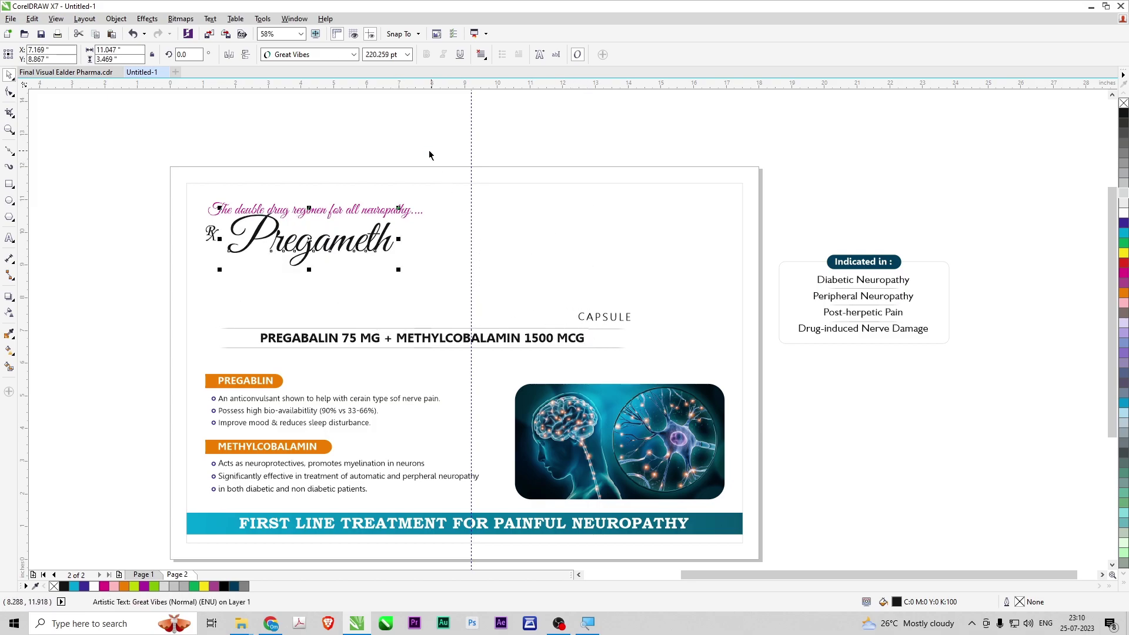
- Set the font of the Pregameth title to Incised901 BdCn BT
click(353, 54)
scroll(374, 330, down, 5)
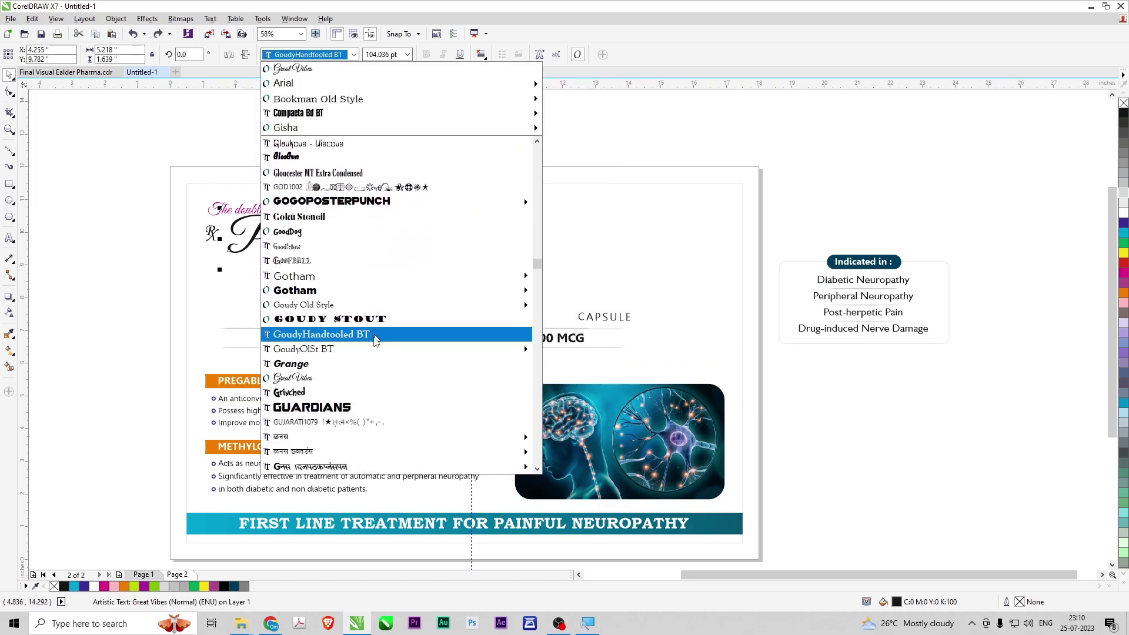
scroll(369, 386, down, 10)
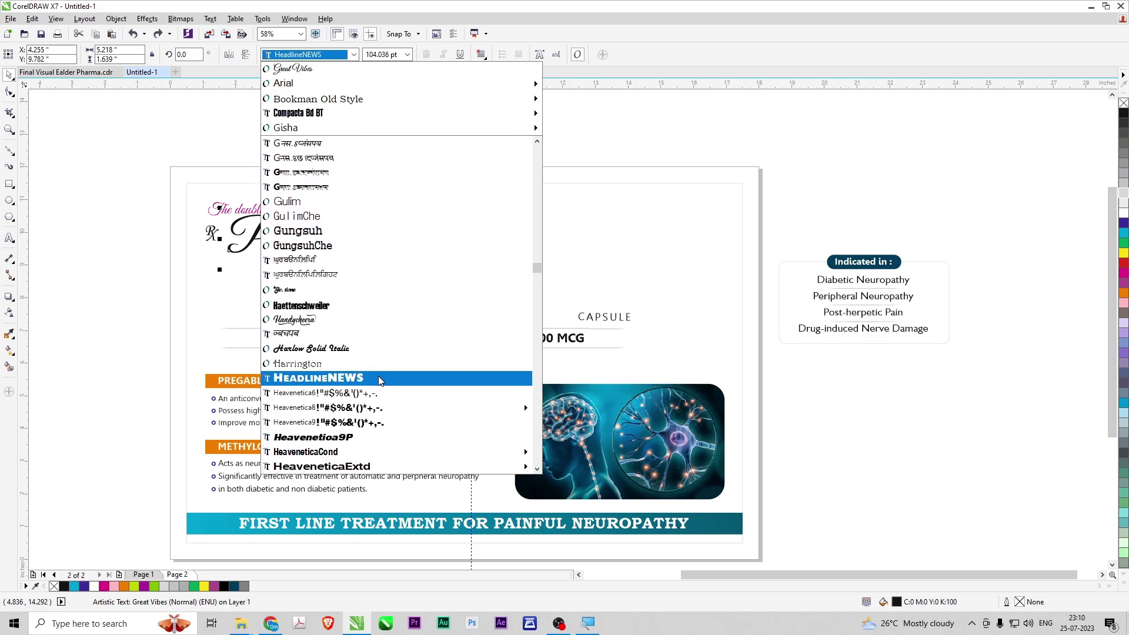
scroll(377, 336, down, 12)
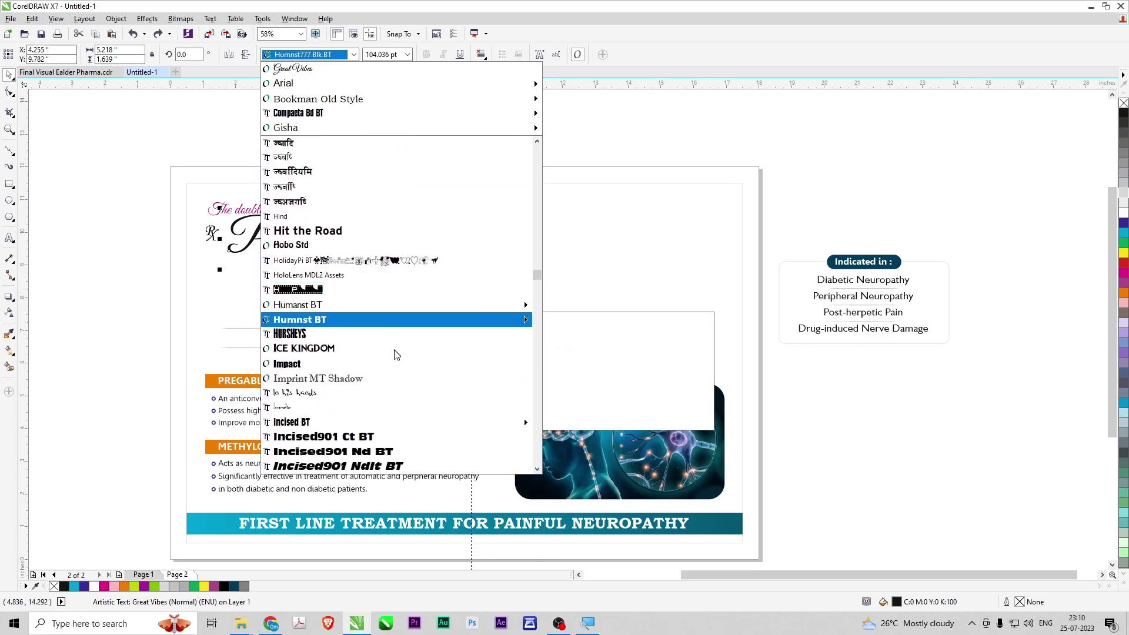
click(349, 333)
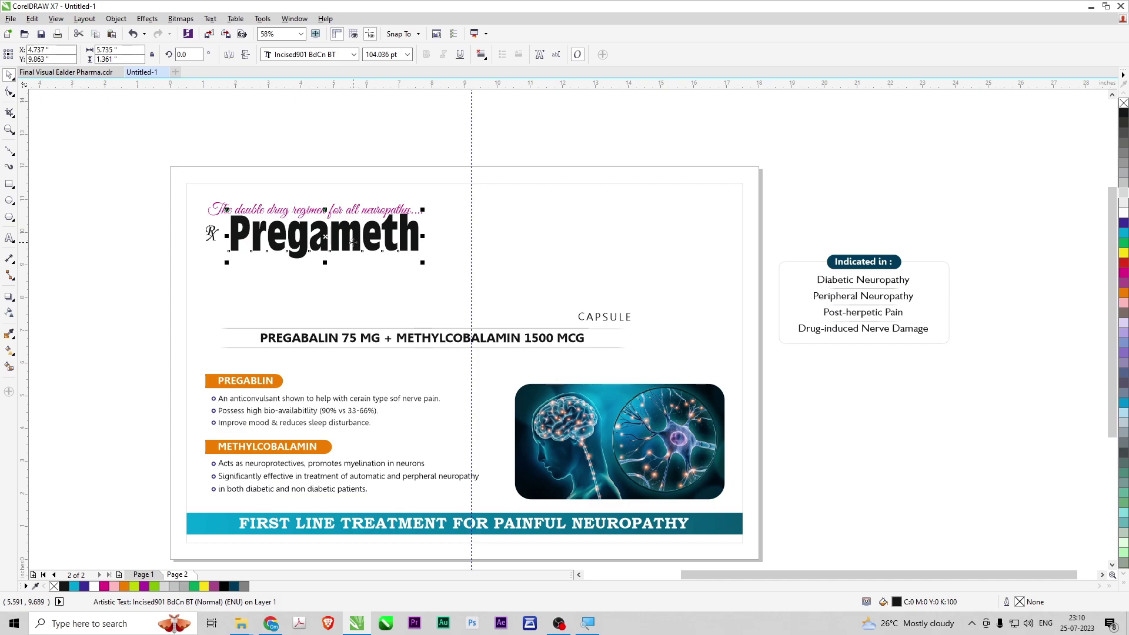
- Enlarge the Pregameth title to about 12.4 in wide above the composition line and fit CAPSULE beneath its end, slightly larger
drag(357, 257, 352, 254)
drag(421, 276, 609, 321)
drag(609, 272, 639, 273)
drag(622, 320, 566, 320)
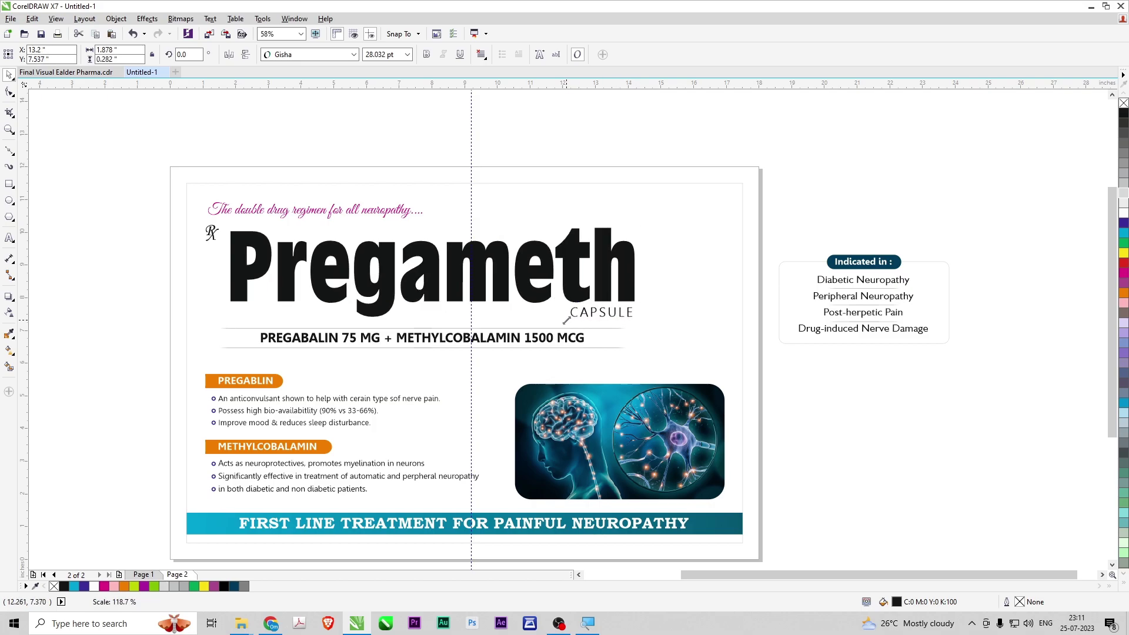
shift+click(586, 299)
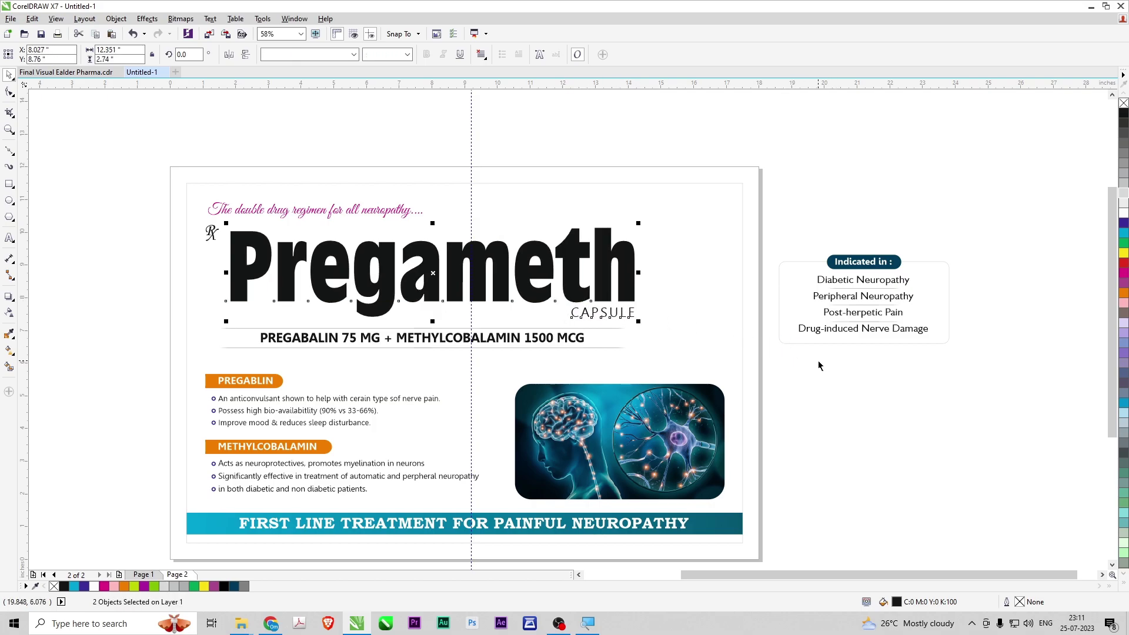
- Stretch the Pregameth title toward the Rx symbol, to about 12.6 in wide
click(640, 337)
click(251, 244)
drag(225, 272, 217, 273)
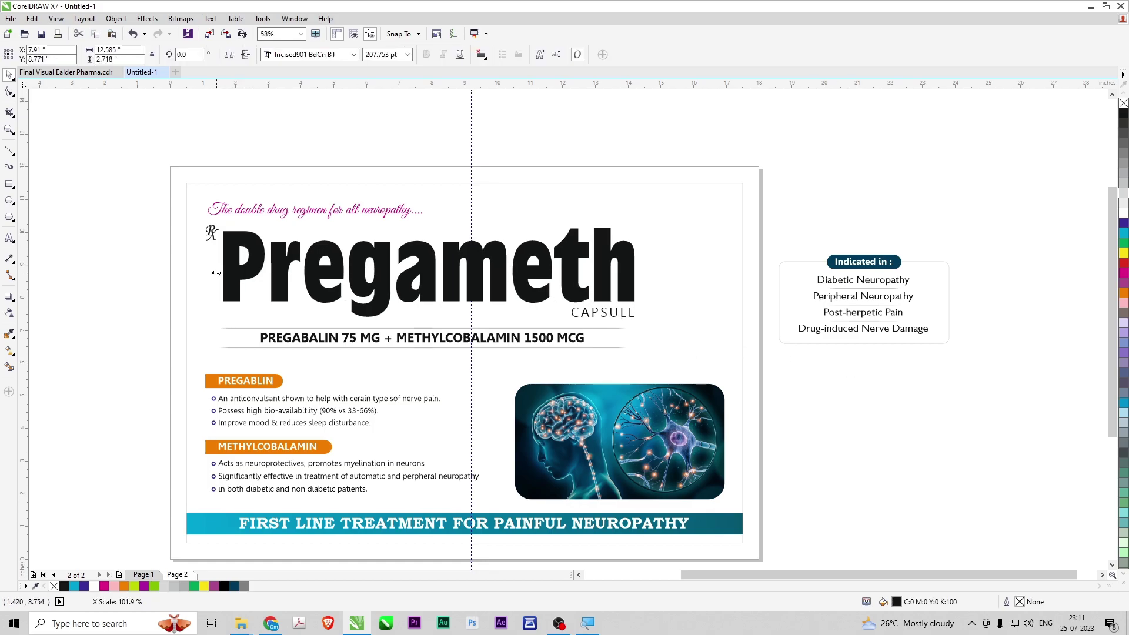
- Move the tagline The double drug regimen for all neuropathy.... inward above the Pregameth title and enlarge it slightly
click(151, 253)
drag(287, 215, 359, 224)
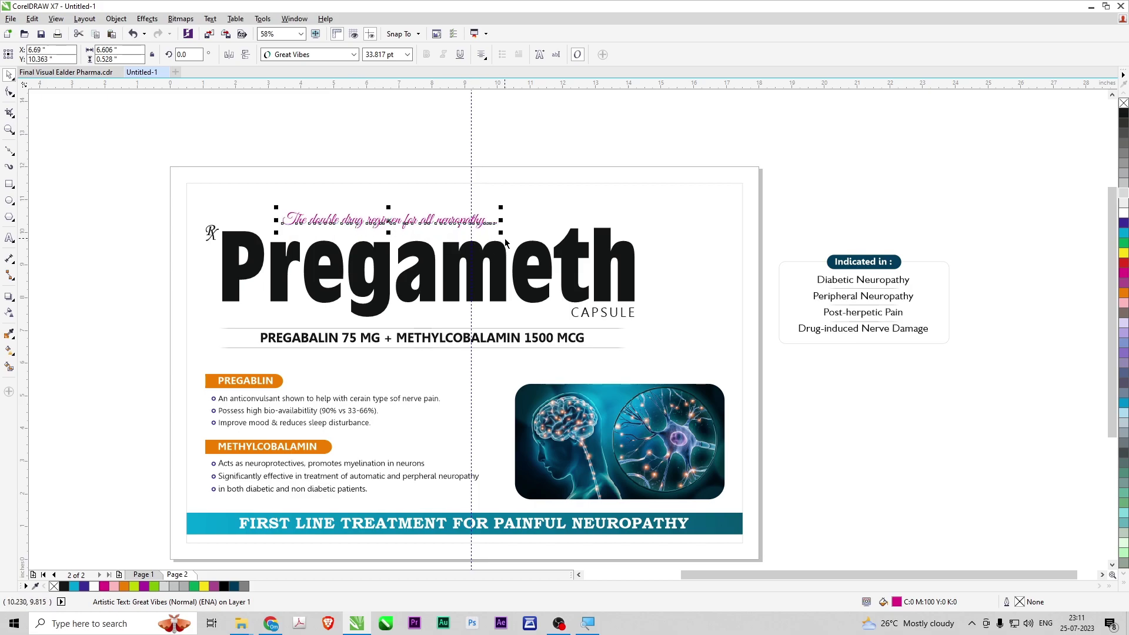
drag(502, 234, 545, 259)
- Move the tagline, Rx symbol, title, CAPSULE and composition line up together and scale them down until Pregameth is about 10.4 in wide
drag(102, 183, 727, 387)
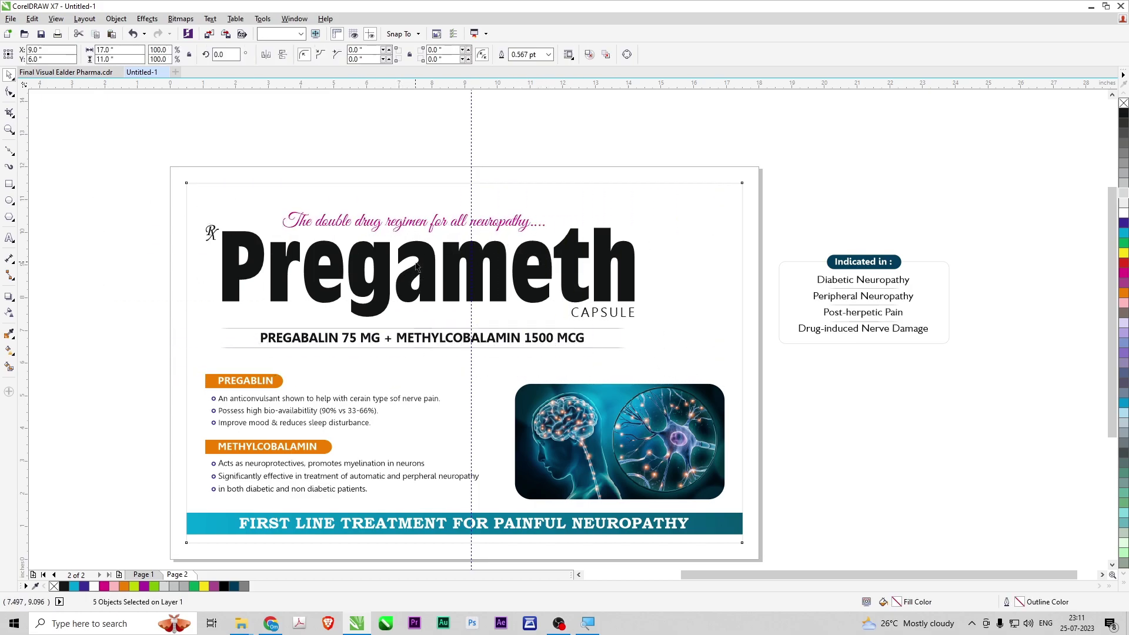
drag(171, 169, 708, 372)
drag(419, 276, 419, 259)
drag(640, 338, 605, 345)
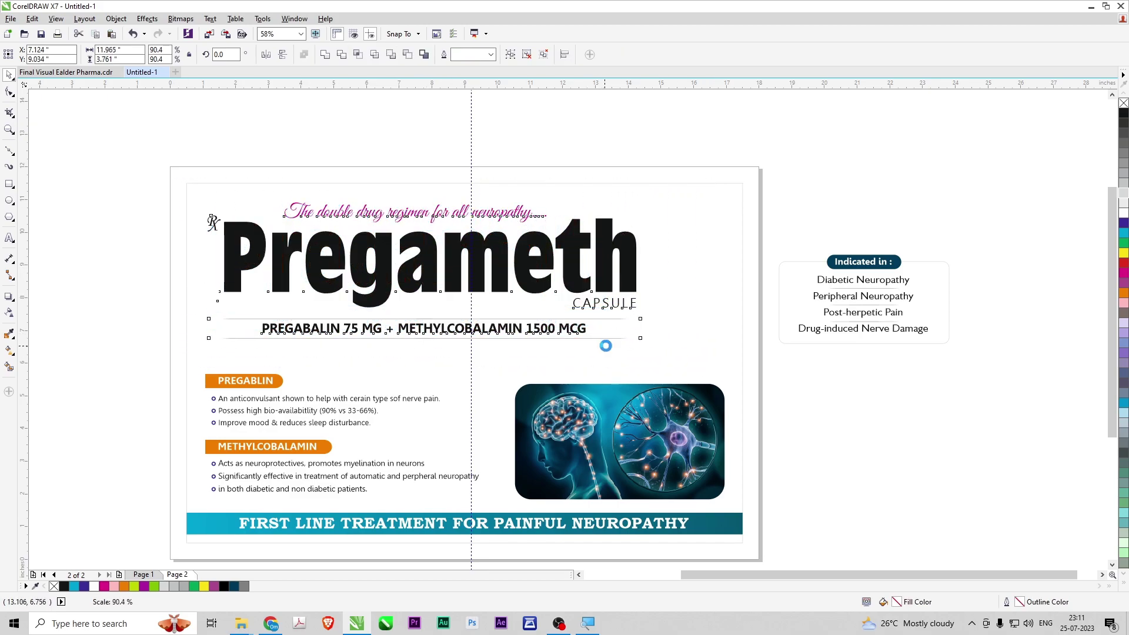
- Place the Indicated in : block on the page in the free space after the Pregameth title and ungroup it
drag(995, 397, 764, 231)
drag(836, 298, 667, 255)
click(814, 310)
drag(126, 180, 562, 318)
drag(848, 362, 555, 179)
drag(800, 276, 766, 262)
key(ctrl+u)
- Delete the grey frame around the indications, shift the remaining contents inward, ungroup them and align them to their right edges
click(749, 253)
click(757, 256)
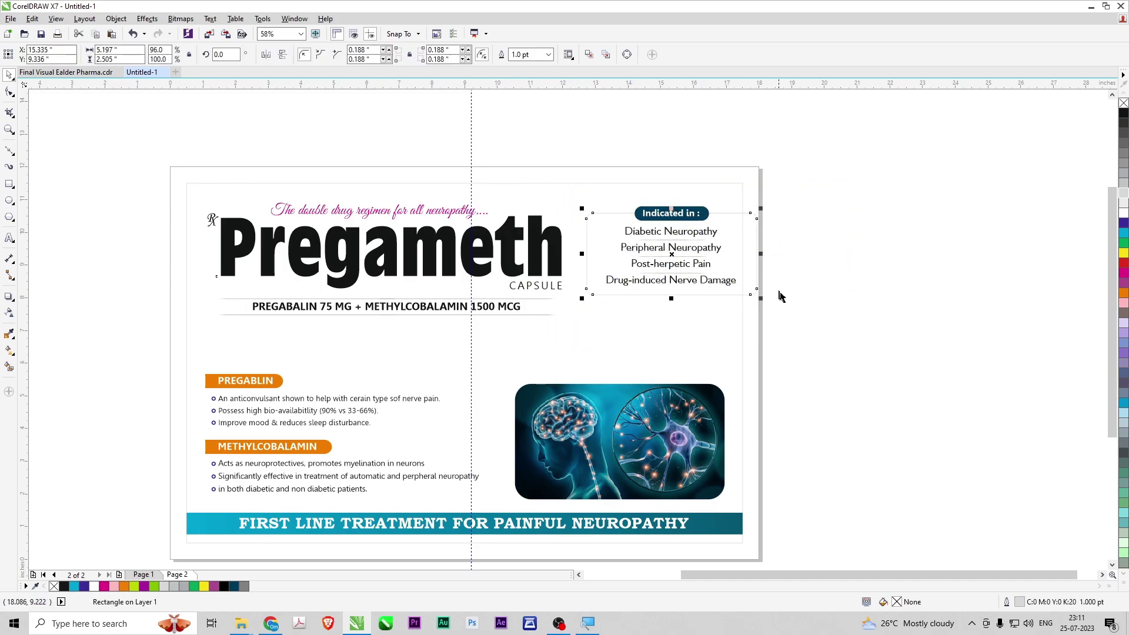
drag(781, 303, 589, 207)
drag(691, 213, 679, 221)
key(ctrl+u)
key(l)
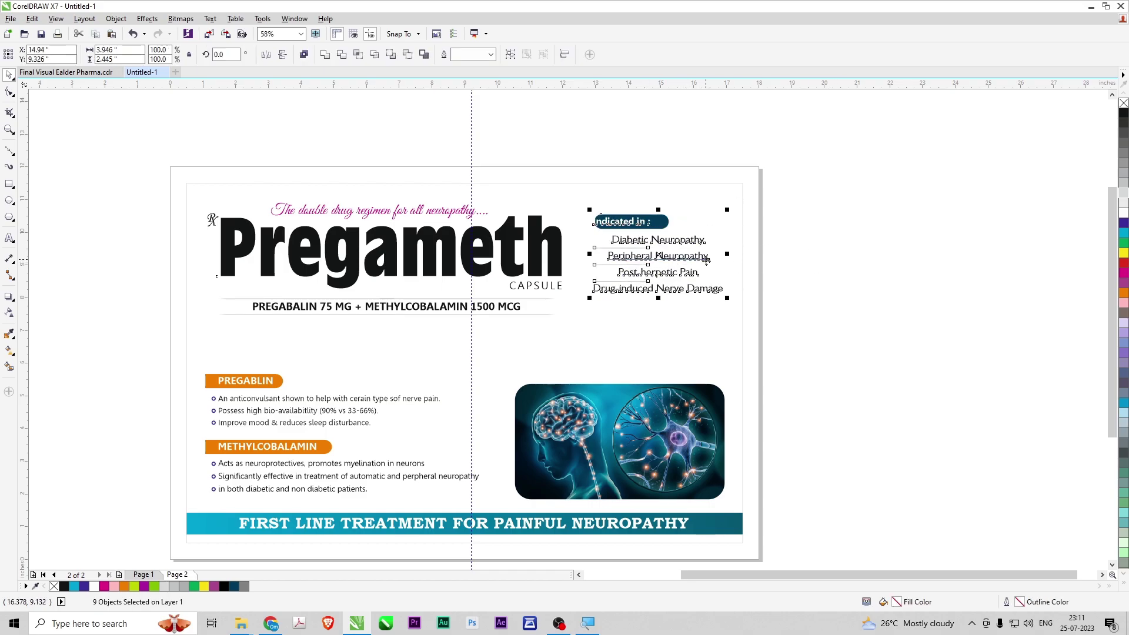
key(r)
click(751, 266)
- Right-align the four lines of the indications text from Diabetic Neuropathy to Drug-induced Nerve Damage
drag(890, 362, 893, 363)
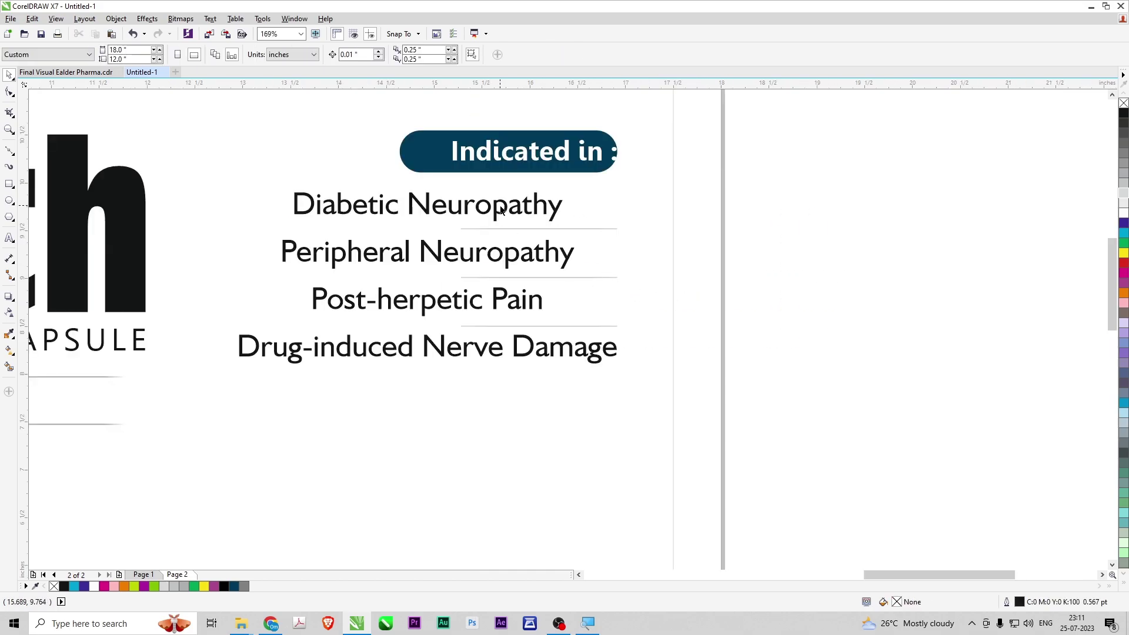
click(499, 206)
key(F8)
click(499, 205)
key(ctrl+a)
key(ctrl+l)
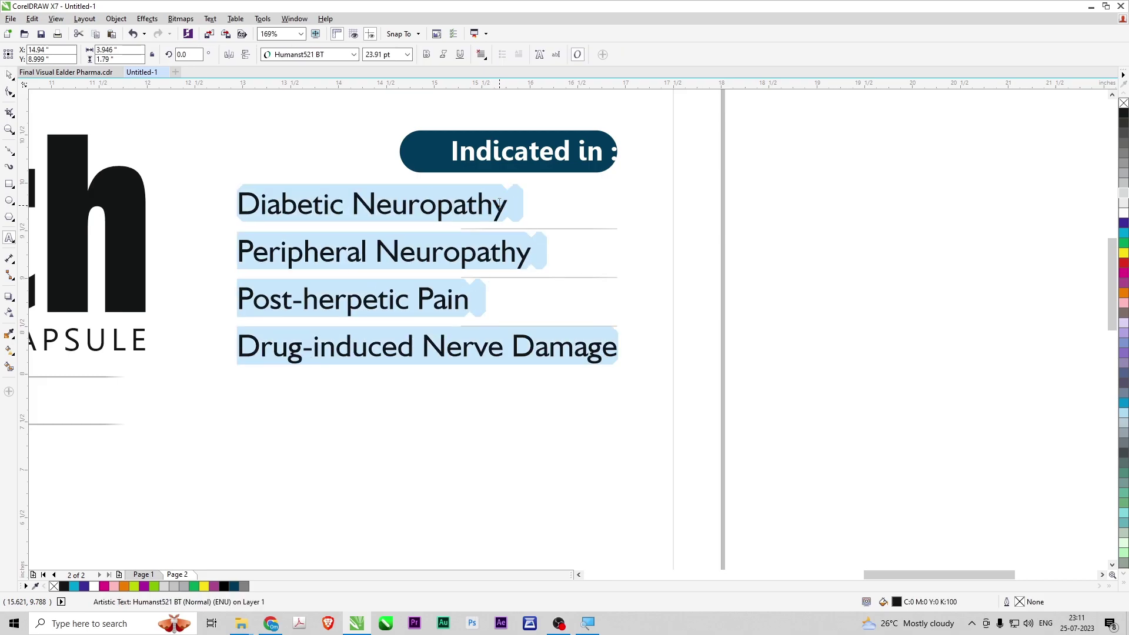
key(ctrl+r)
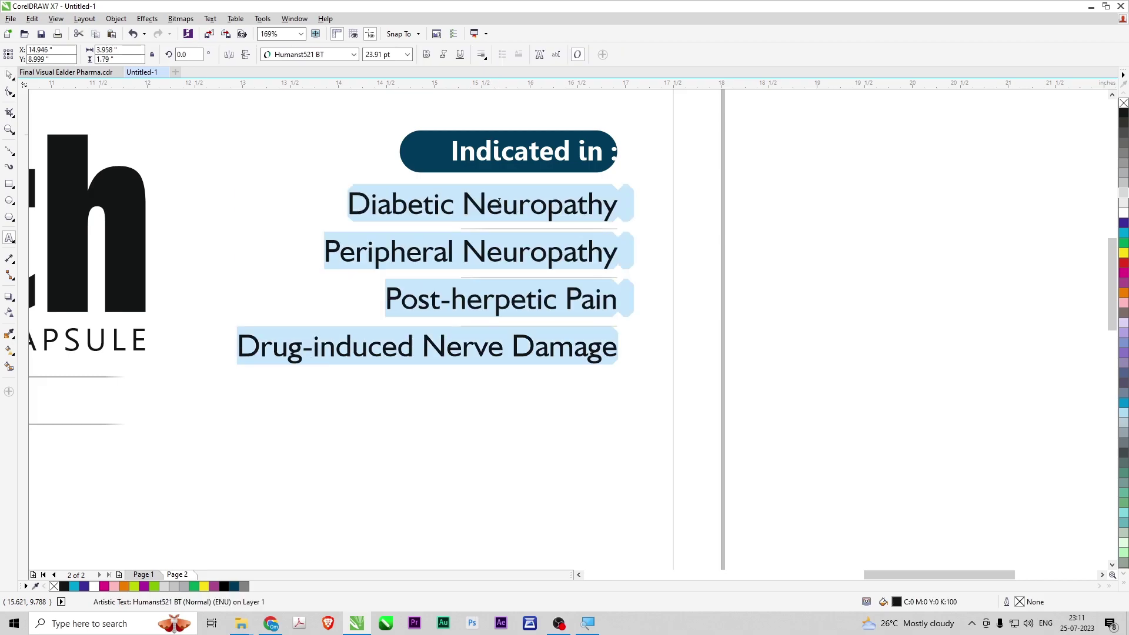
key(ctrl+space)
- Shift the Indicated in : text inward on its dark pill and square the pill's right-hand corners with a radius of 0
drag(600, 156, 586, 152)
key(ctrl+z)
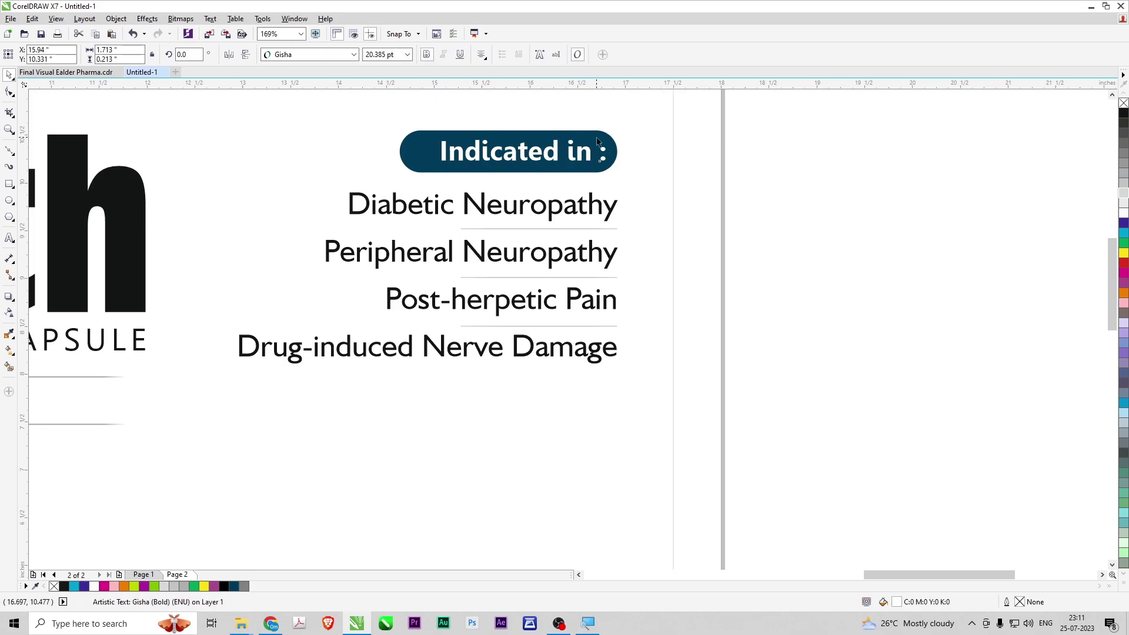
click(506, 108)
click(597, 141)
key(F10)
drag(616, 131, 428, 62)
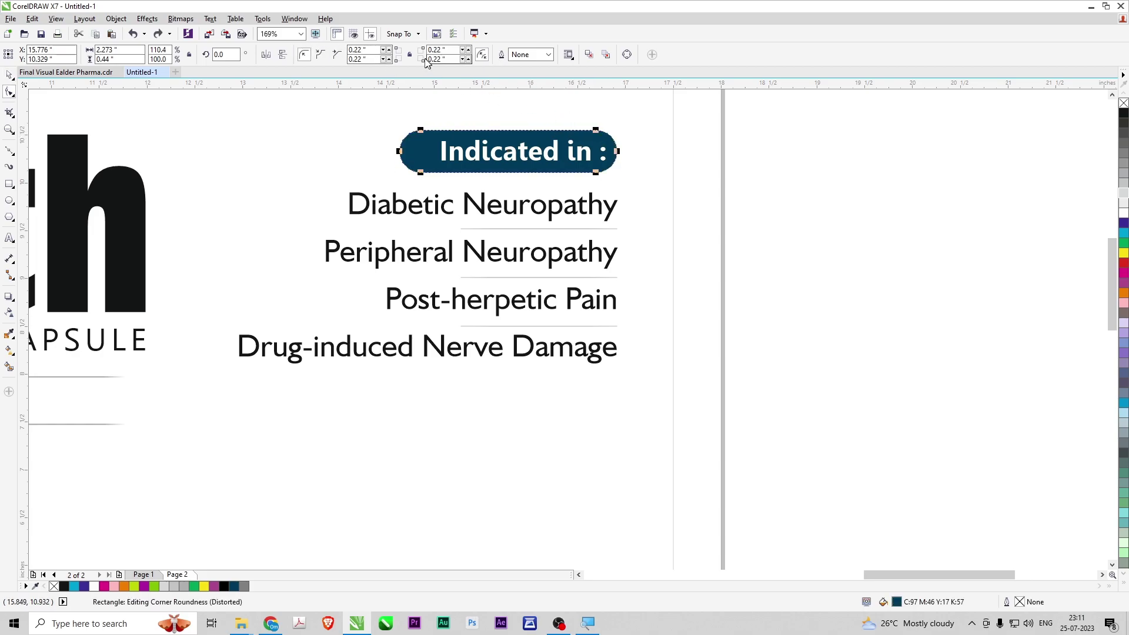
text(0)
key(Return)
key(space)
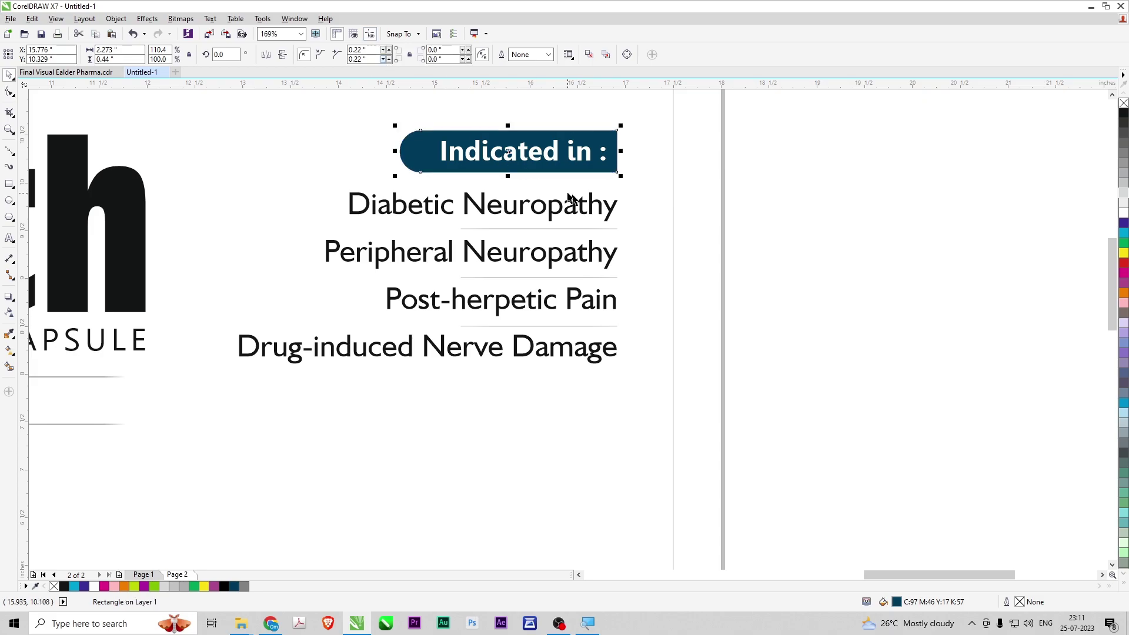
- Delete the vertical guideline running through the middle of the page
shift+click(610, 217)
click(813, 249)
key(F4)
scroll(771, 265, down, 1)
key(F2)
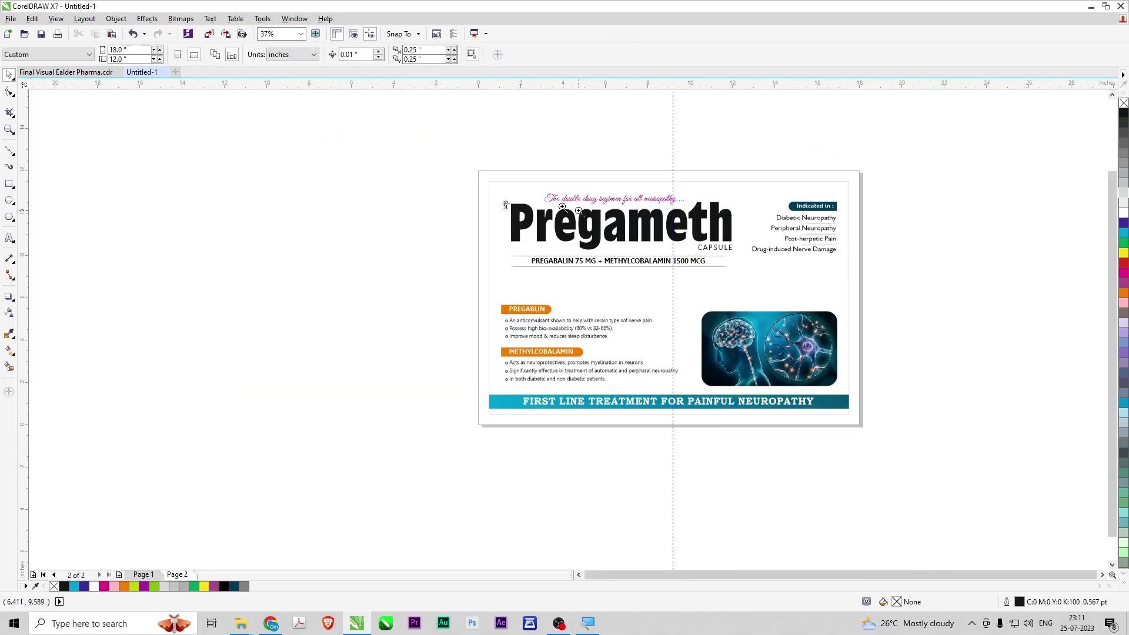
drag(1026, 331, 1025, 331)
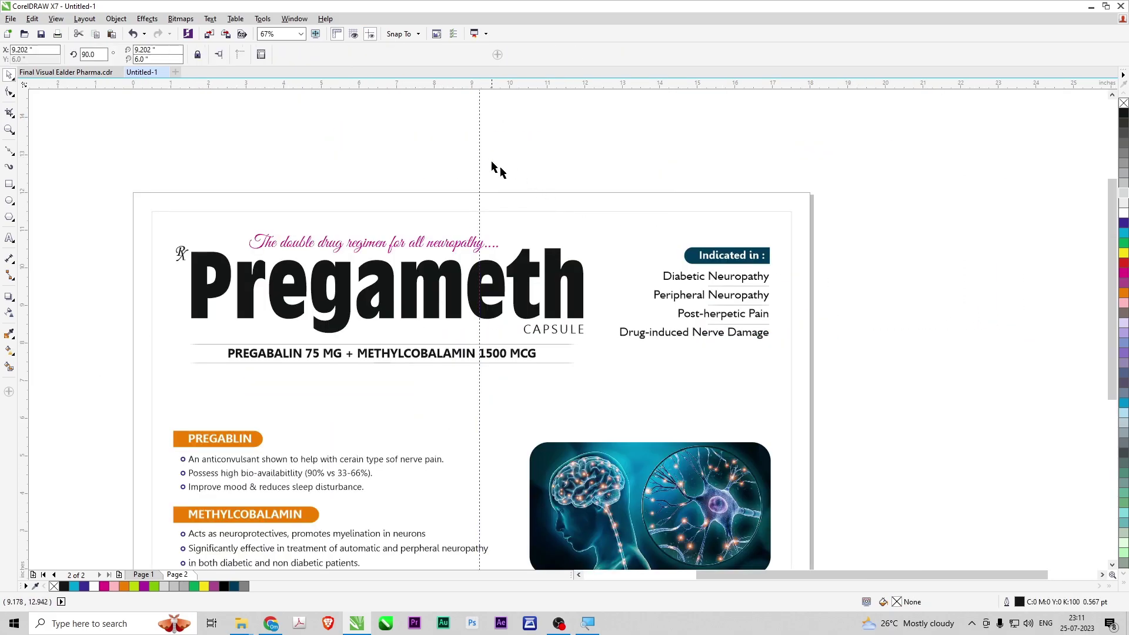
key(F4)
- Enlarge the brain and neuron image to about 7.3 in wide and reduce the PREGABLIN and METHYLCOBALAMIN text block to about 8 in
click(601, 494)
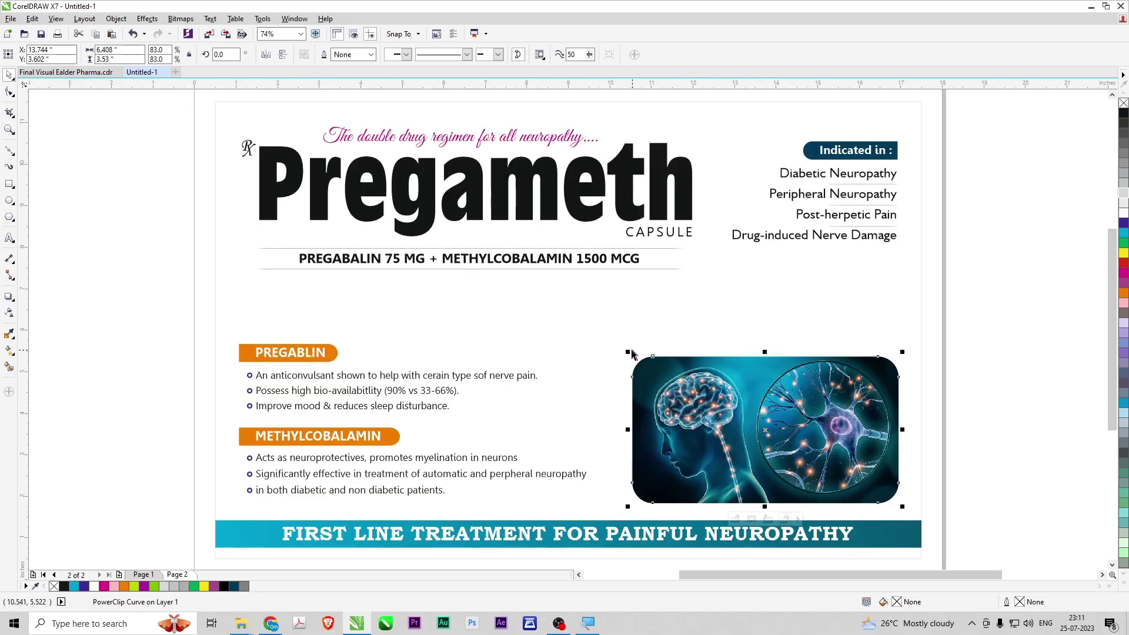
drag(627, 352, 578, 324)
mouse_move(788, 430)
mouse_down()
mouse_move(783, 401)
mouse_move(799, 423)
mouse_up()
drag(156, 323, 575, 495)
drag(375, 436, 374, 443)
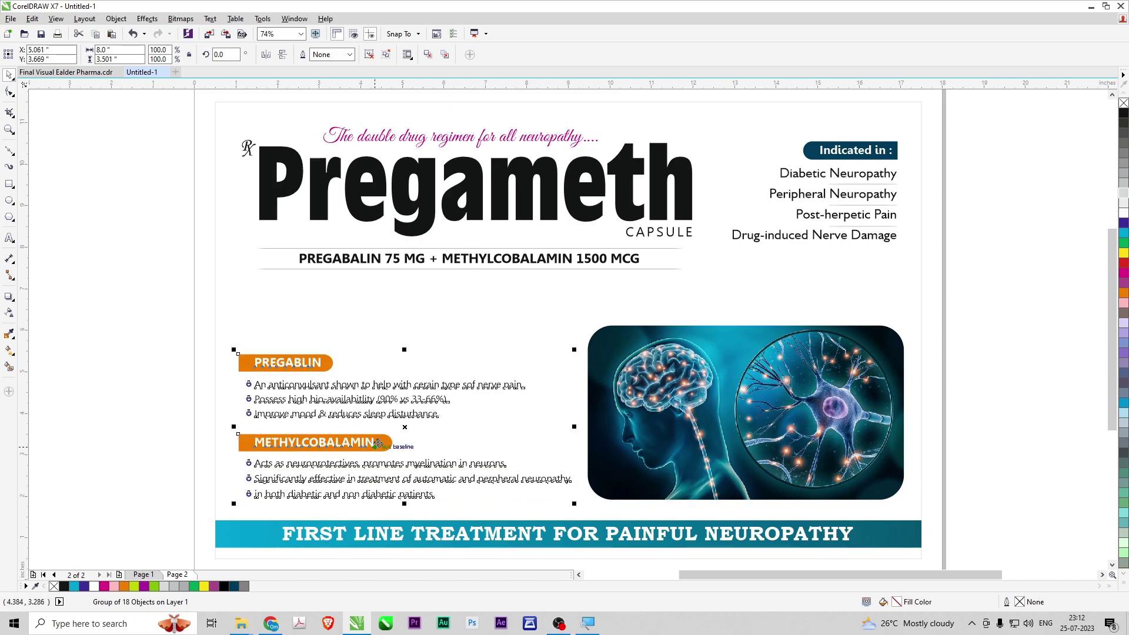
click(686, 438)
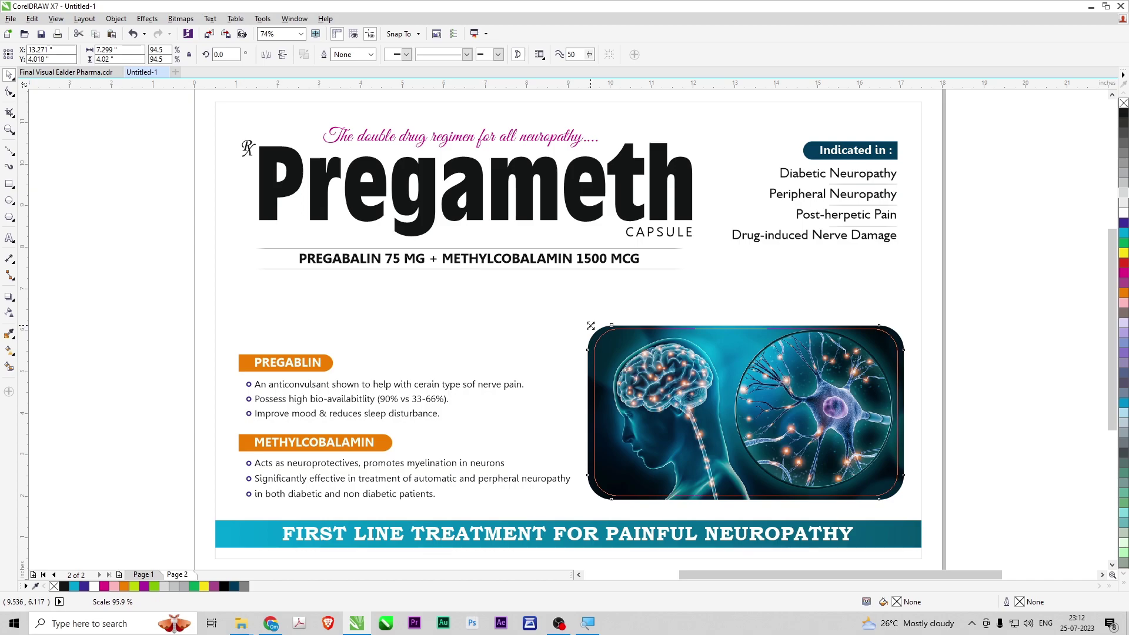
drag(587, 323, 590, 330)
click(930, 372)
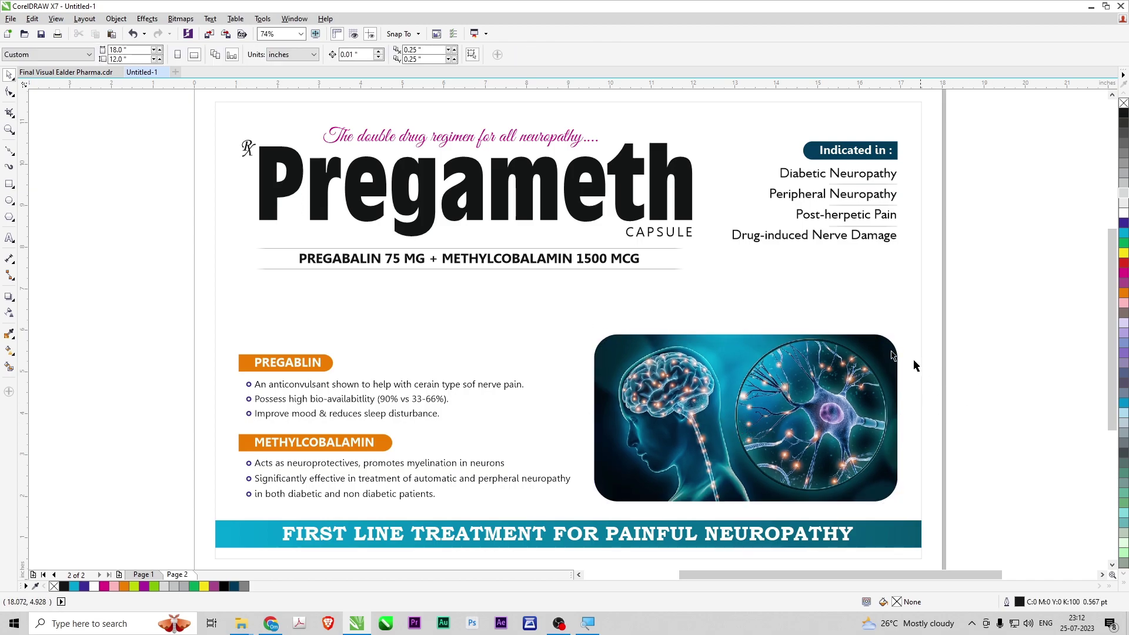
- Try to move the composition line down and enlarge it to about 15.6 in wide above the text block and image
drag(150, 233, 695, 315)
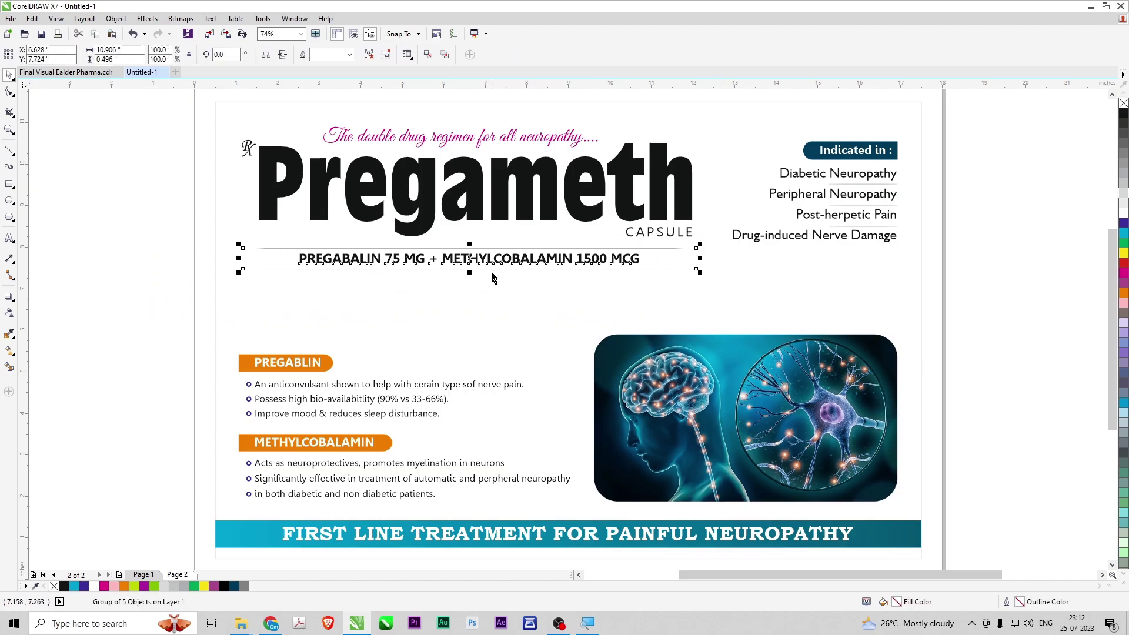
drag(490, 261, 489, 299)
drag(699, 311, 891, 316)
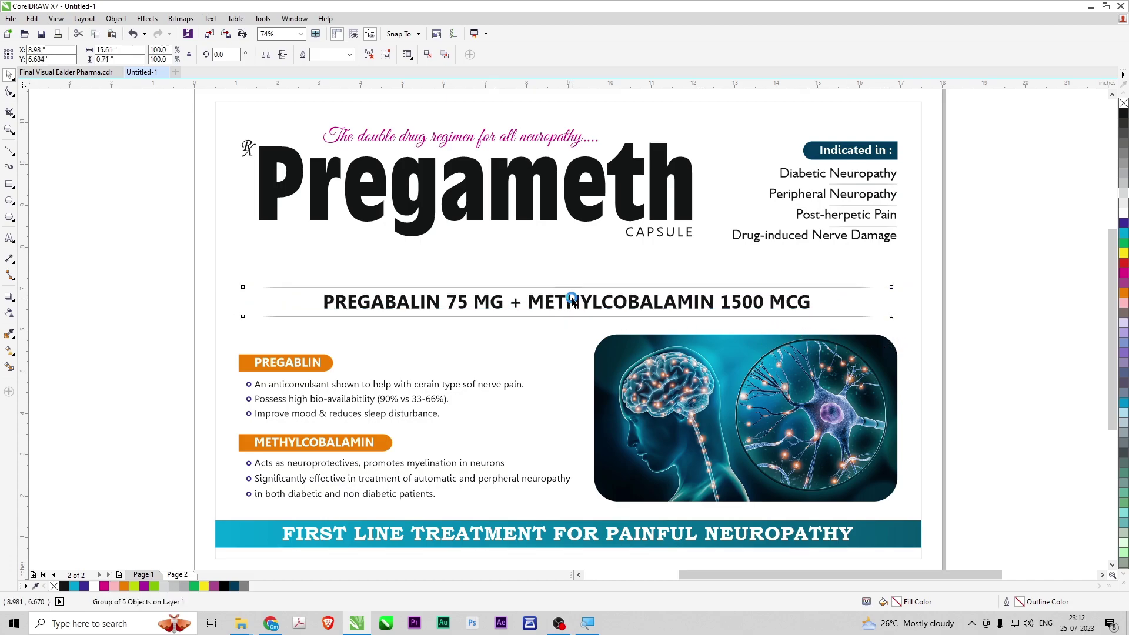
key(ctrl+z)
- Move the Indicated in : block, slightly reduced, beneath the composition line and centre the tagline horizontally on the page
drag(1003, 277, 668, 126)
drag(893, 154, 548, 297)
drag(182, 112, 690, 220)
click(579, 145)
click(559, 131)
shift+click(681, 133)
key(c)
click(1010, 229)
- Enlarge the Pregameth title to about 14.3 in wide, nudge it up and centre it horizontally within the page border
click(673, 180)
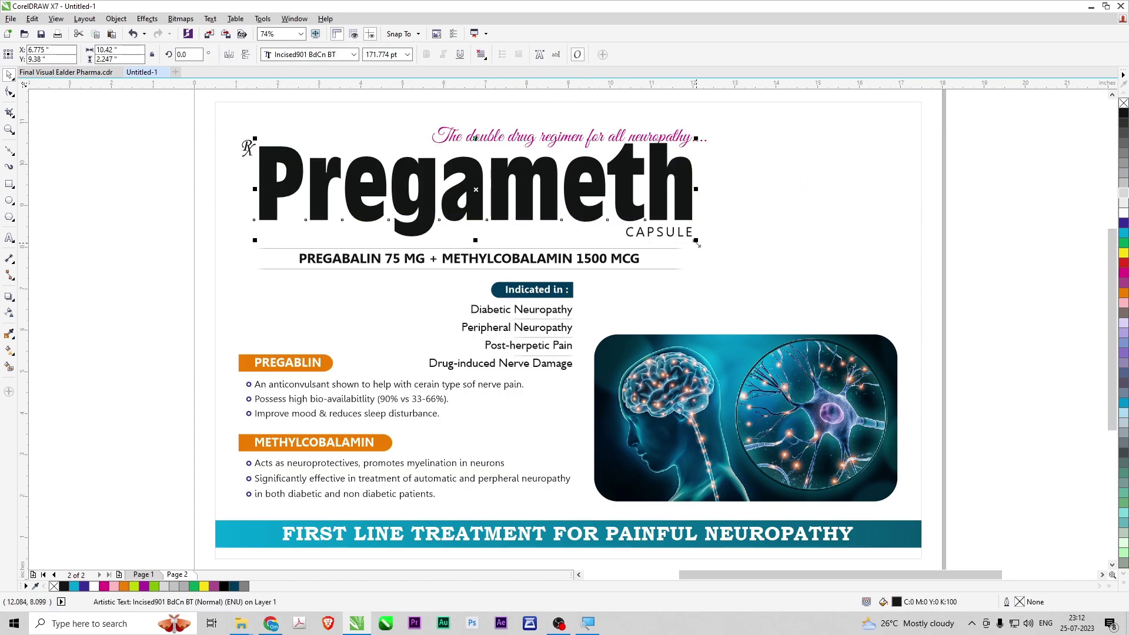
drag(696, 241, 858, 277)
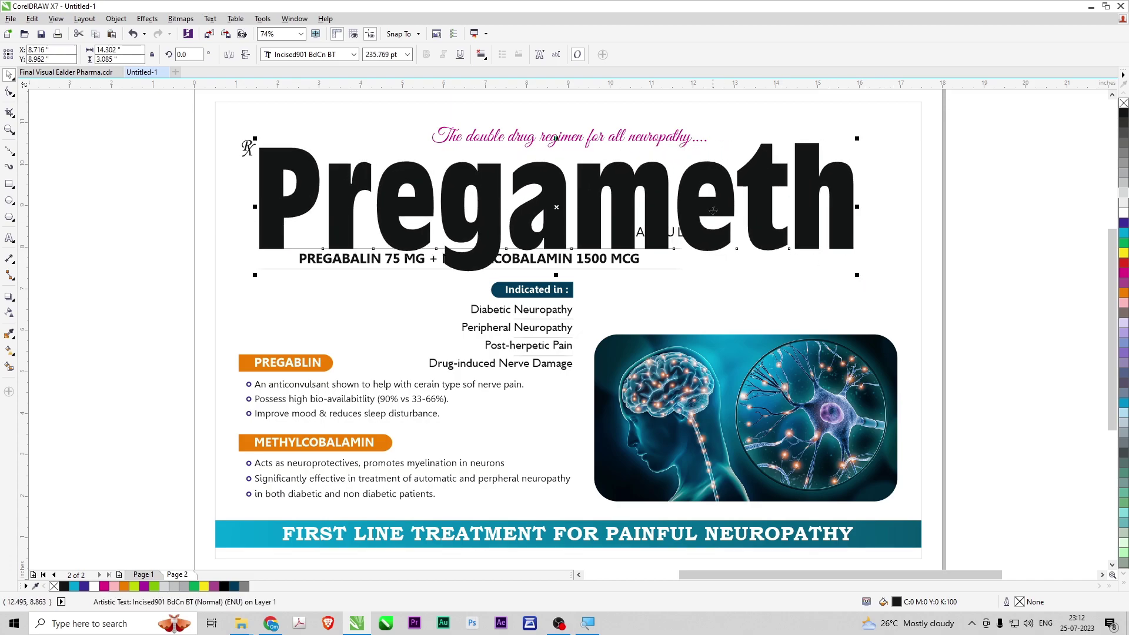
drag(713, 210, 715, 203)
shift+click(875, 217)
key(c)
click(1002, 244)
- Place the word CAPSULE beneath the end of the enlarged Pregameth title
key(F3)
key(F2)
drag(449, 165, 1031, 329)
click(654, 308)
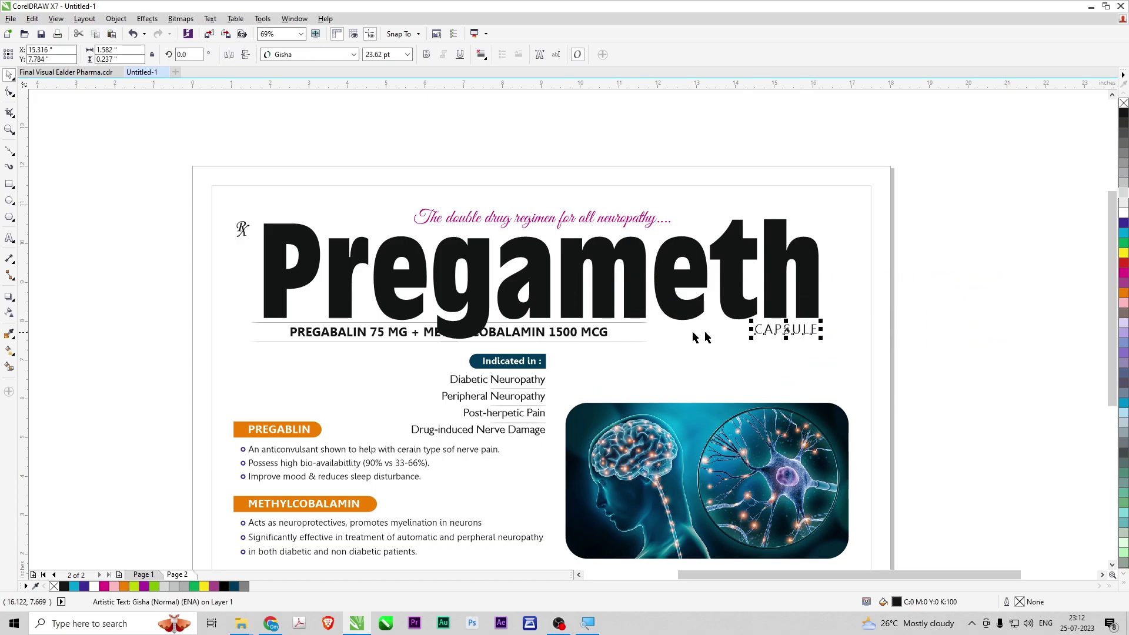
- Move the composition line group beneath CAPSULE and scale it down to clear the descender of the title's g
click(590, 334)
click(593, 332)
click(594, 329)
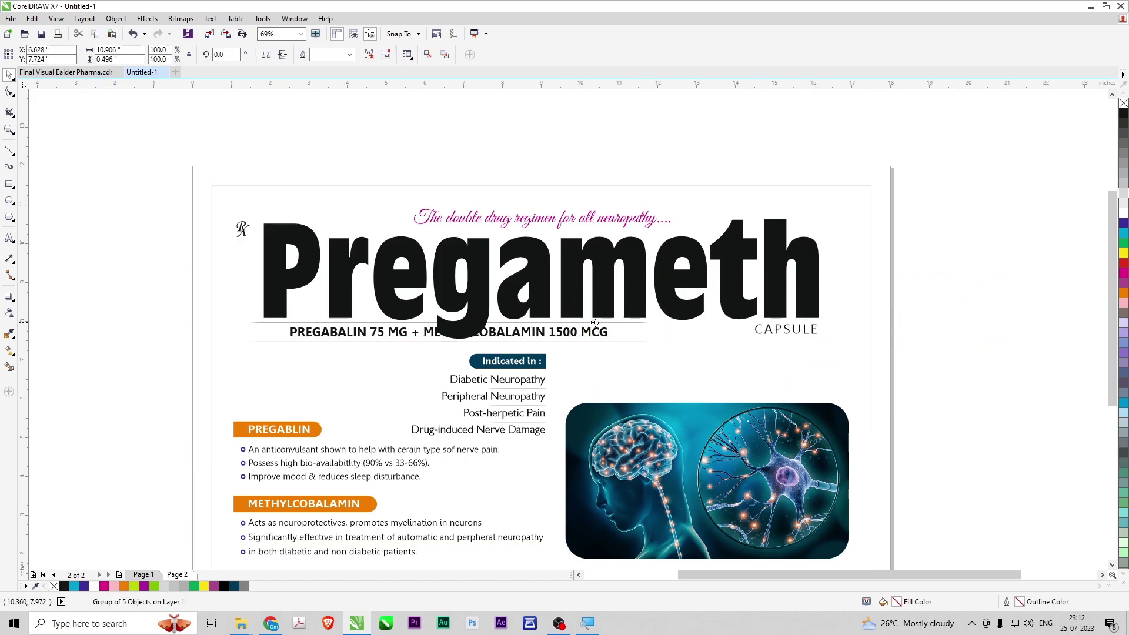
drag(594, 322, 749, 351)
drag(404, 364, 468, 361)
- Move the whole Indicated in : block off the page, beside its left edge
click(520, 388)
click(520, 380)
scroll(510, 375, down, 2)
drag(257, 233, 751, 470)
scroll(440, 368, up, 1)
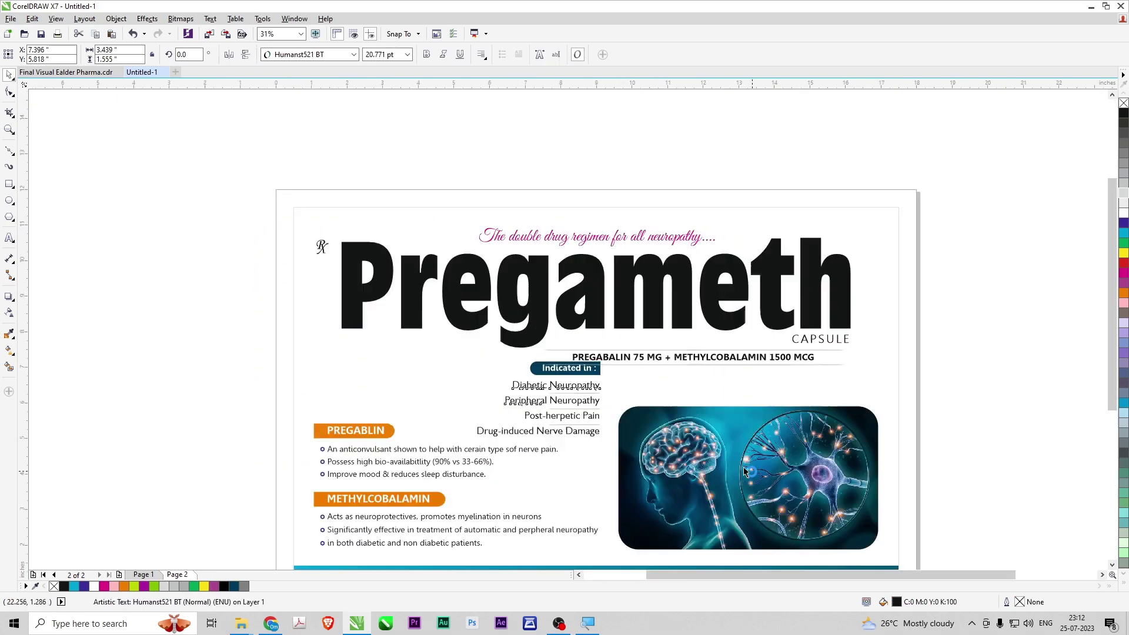
shift+click(542, 365)
click(543, 368)
drag(237, 335, 606, 447)
drag(556, 409, 231, 385)
- Enlarge the tagline above the Pregameth title from its centre to about 8.2 in wide
click(658, 277)
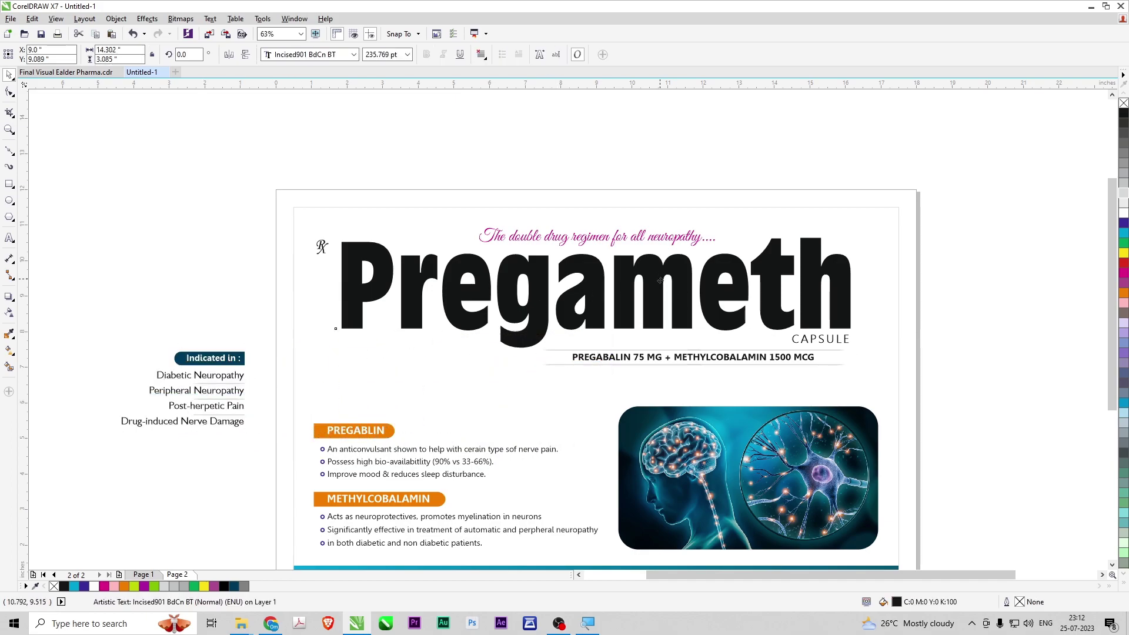
click(680, 241)
drag(720, 253, 749, 257)
shift+click(815, 277)
click(968, 282)
- Move the Rx symbol closer to the upper corner of the title's P
click(320, 247)
drag(254, 203, 494, 240)
drag(445, 278, 449, 273)
key(F4)
click(281, 190)
- Reduce the Pregameth title from its centre to about 13.7 in wide
scroll(281, 191, down, 1)
key(F2)
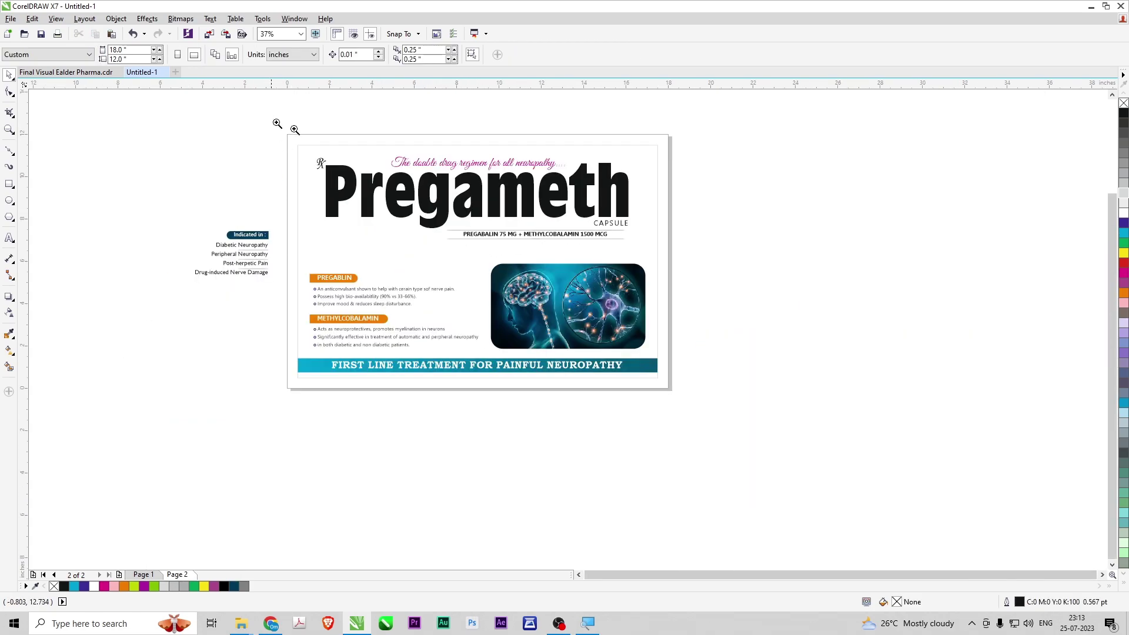
drag(270, 118, 756, 307)
click(594, 272)
drag(827, 369, 811, 365)
click(952, 378)
- Give the Pregameth title a linear fountain fill whose start colour is the orange sampled from the PREGABLIN heading bar
click(722, 305)
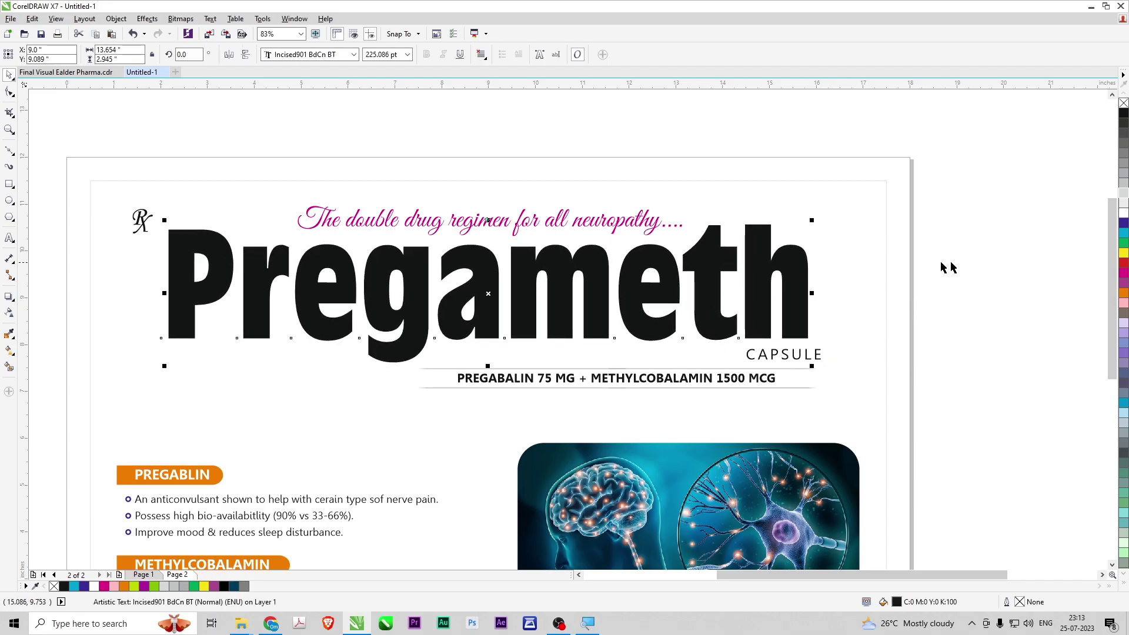
key(F11)
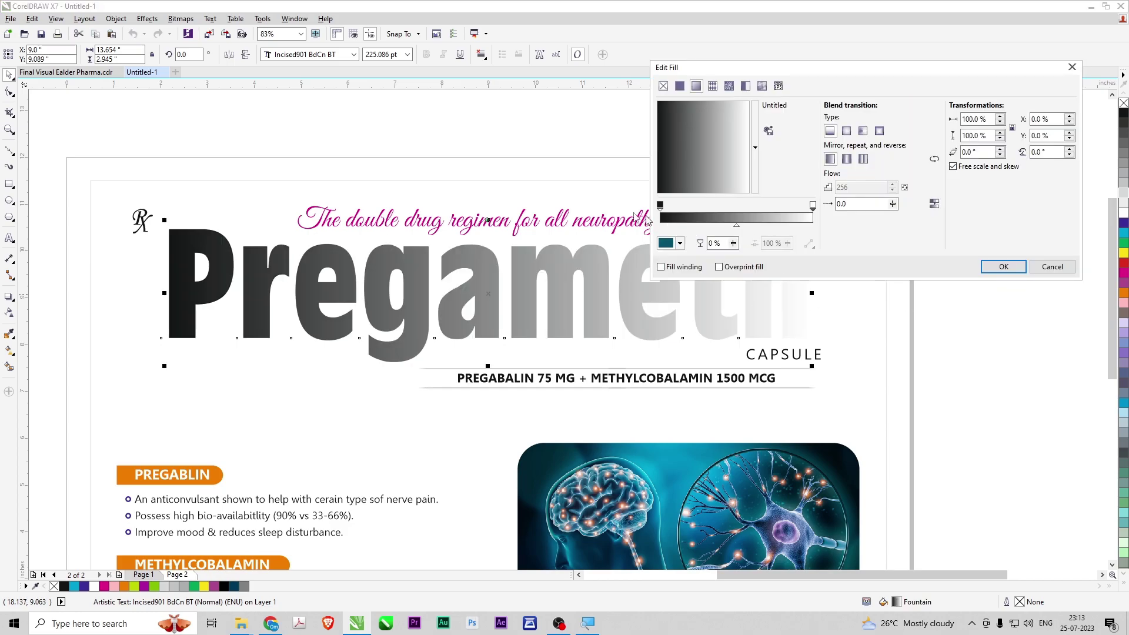
click(669, 247)
click(705, 268)
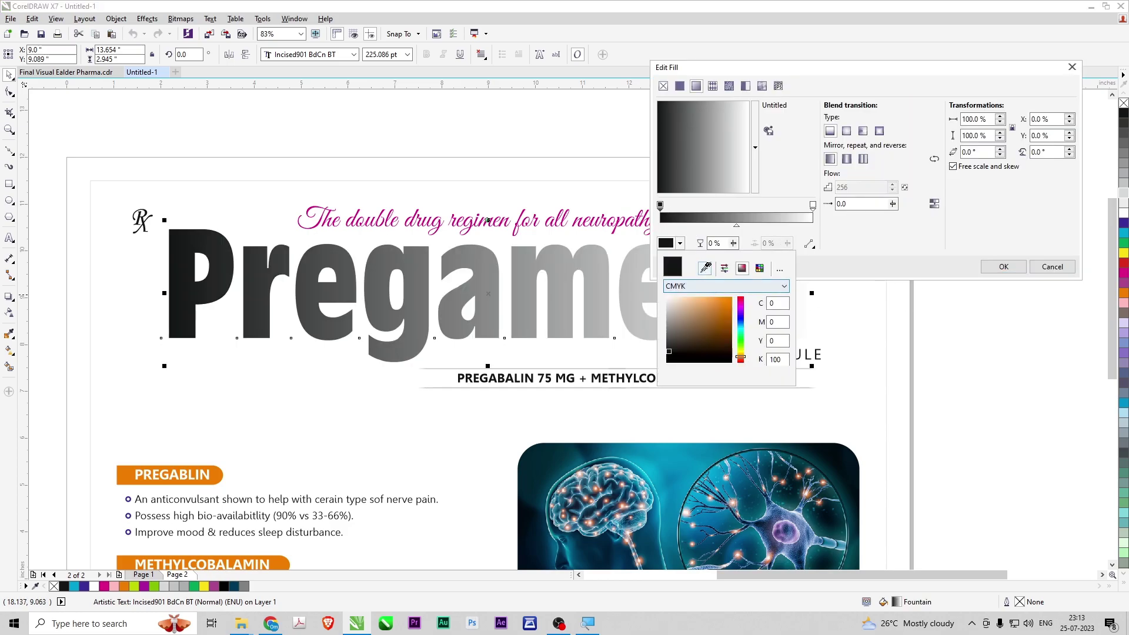
click(224, 473)
click(836, 229)
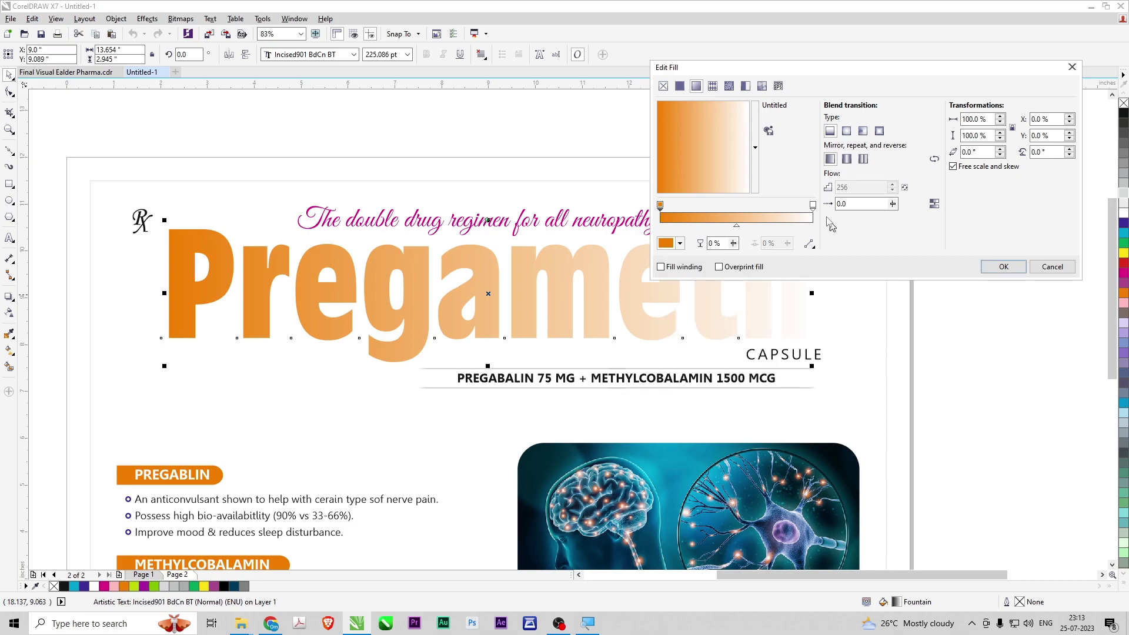
- Set the end colour of the title's fountain fill to red and apply the fill
click(678, 247)
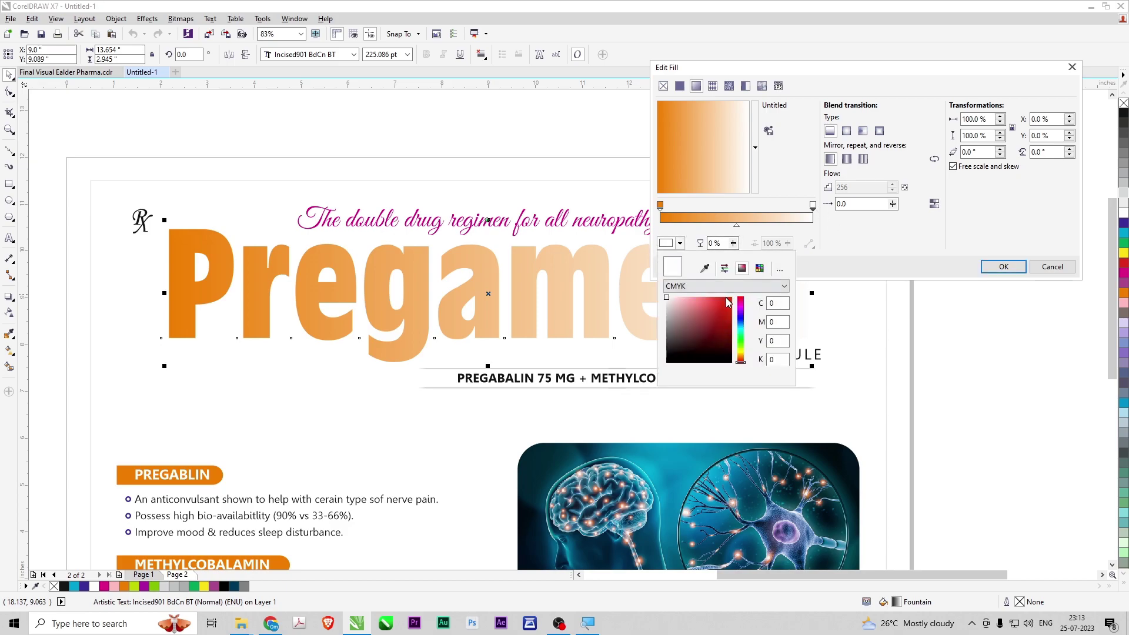
click(728, 301)
click(884, 248)
click(1003, 267)
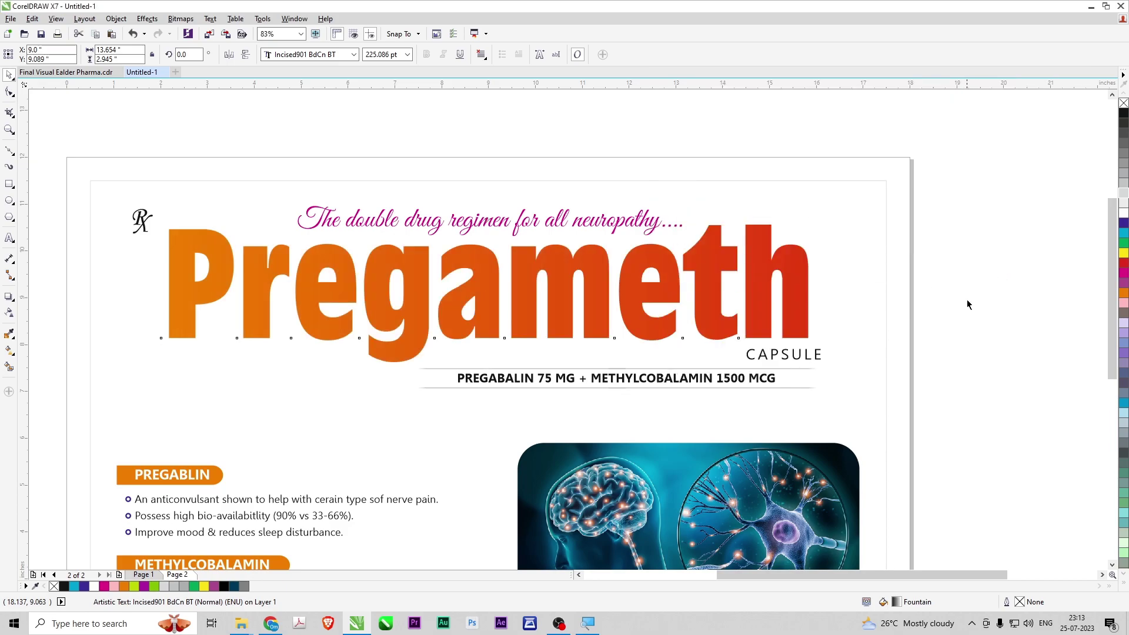
click(967, 300)
- Ungroup the PREGABLIN and METHYLCOBALAMIN text block
scroll(914, 302, down, 2)
key(F4)
click(424, 367)
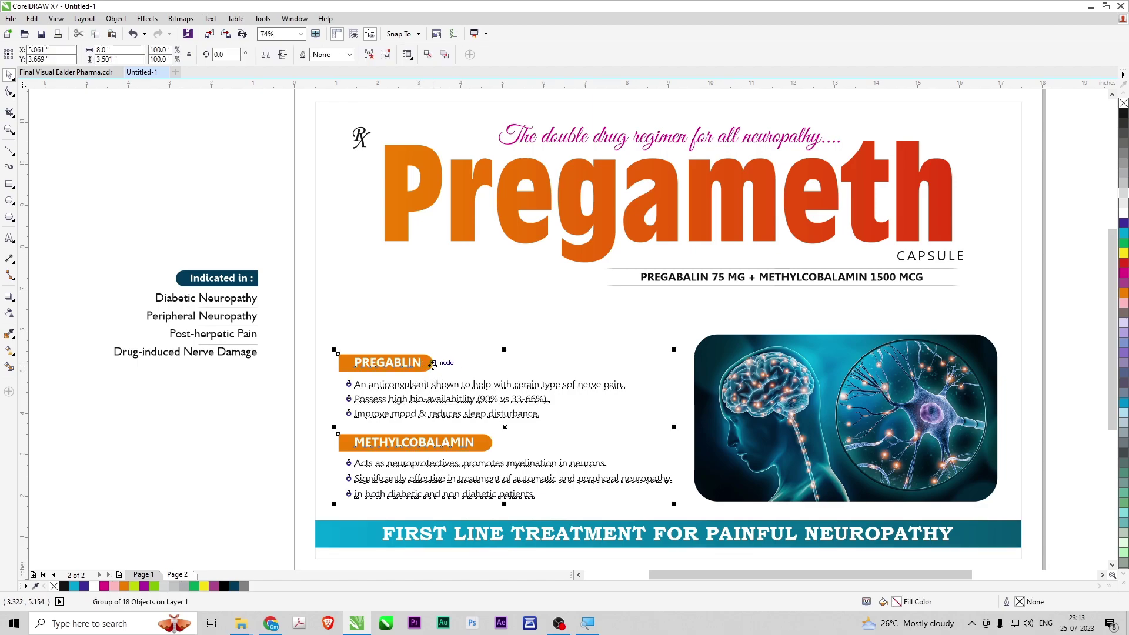
key(ctrl+u)
click(263, 393)
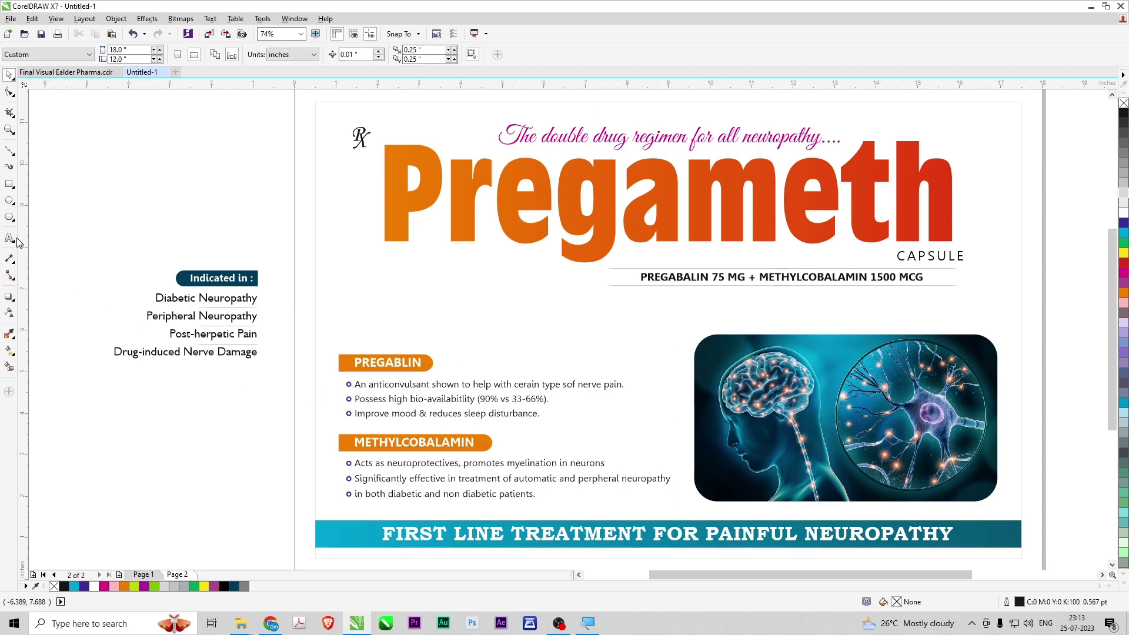
click(9, 334)
click(833, 388)
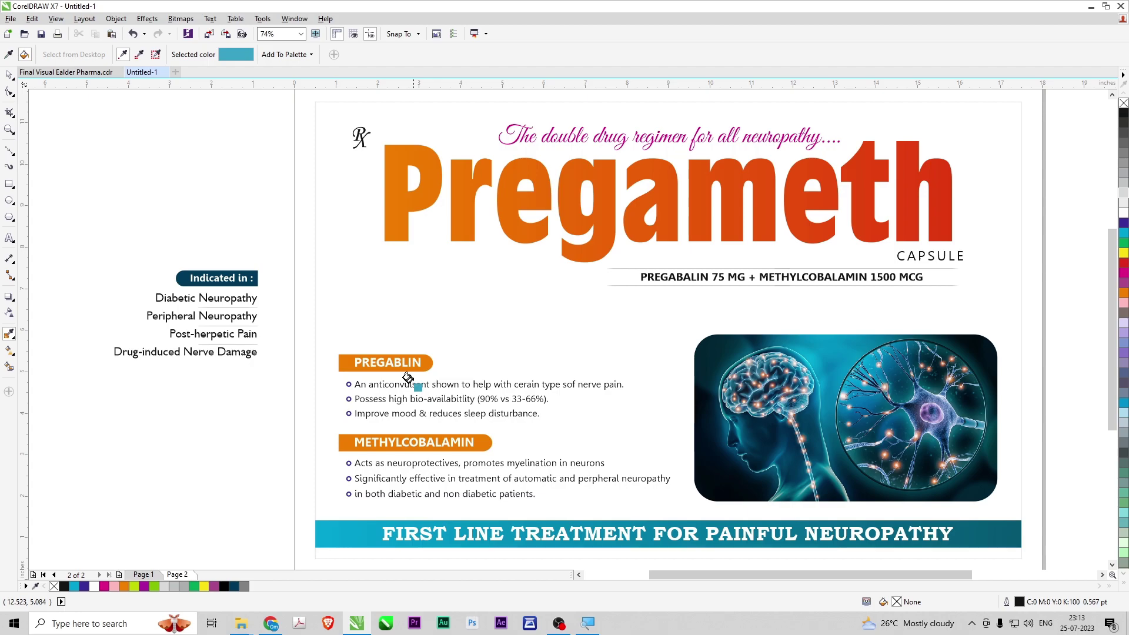
click(432, 364)
key(space)
- Fill the PREGABLIN heading bar with blue-violet and the METHYLCOBALAMIN heading bar with magenta
click(391, 363)
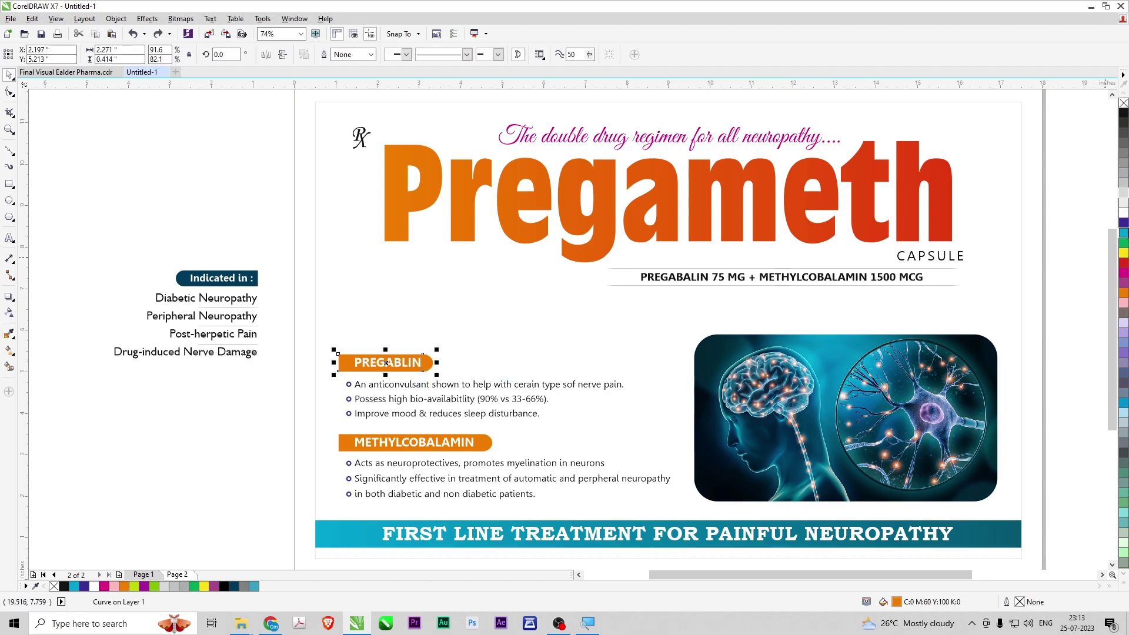
click(1124, 223)
click(477, 449)
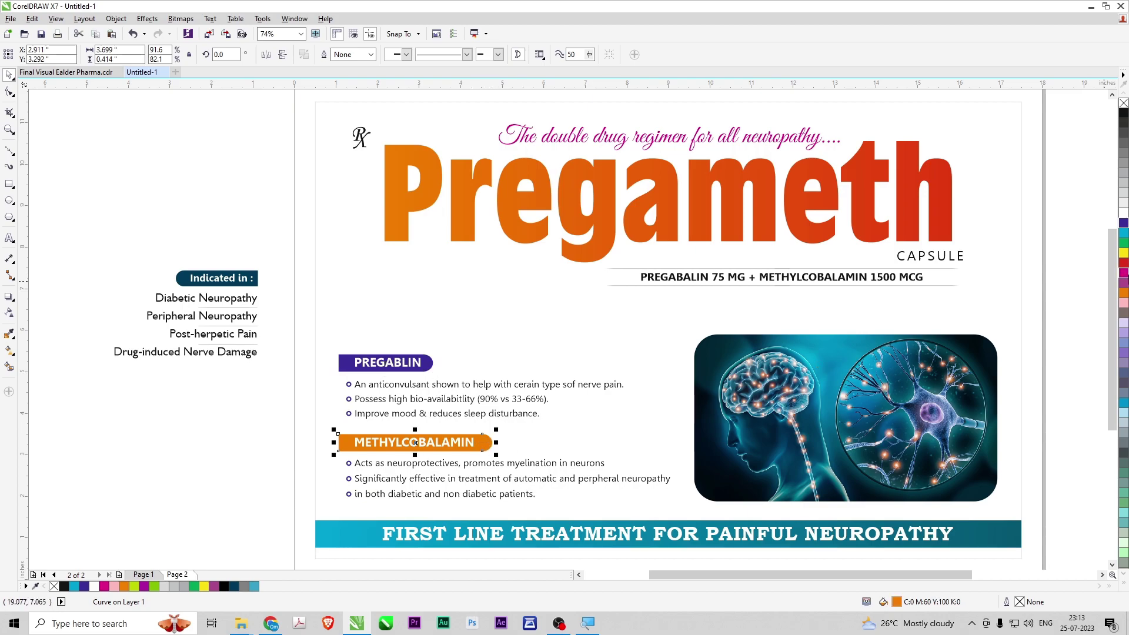
click(1123, 272)
click(443, 290)
- Move the Indicated in list further up on the pasteboard beside the page
drag(111, 251, 310, 396)
drag(234, 279, 234, 204)
- Enlarge the ingredients line with its rules to about 13.3 in wide, centre it under the Pregameth title and nudge it down
drag(1060, 314, 412, 317)
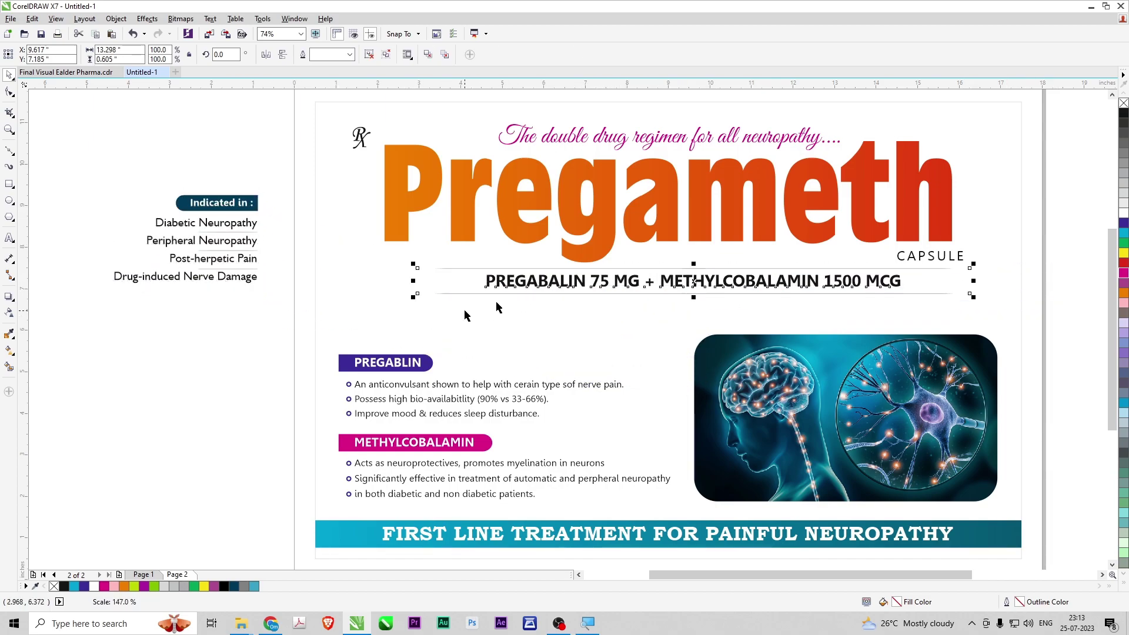
shift+click(610, 228)
key(c)
click(992, 288)
click(735, 287)
key(Down)
key(Down)
key(Down)
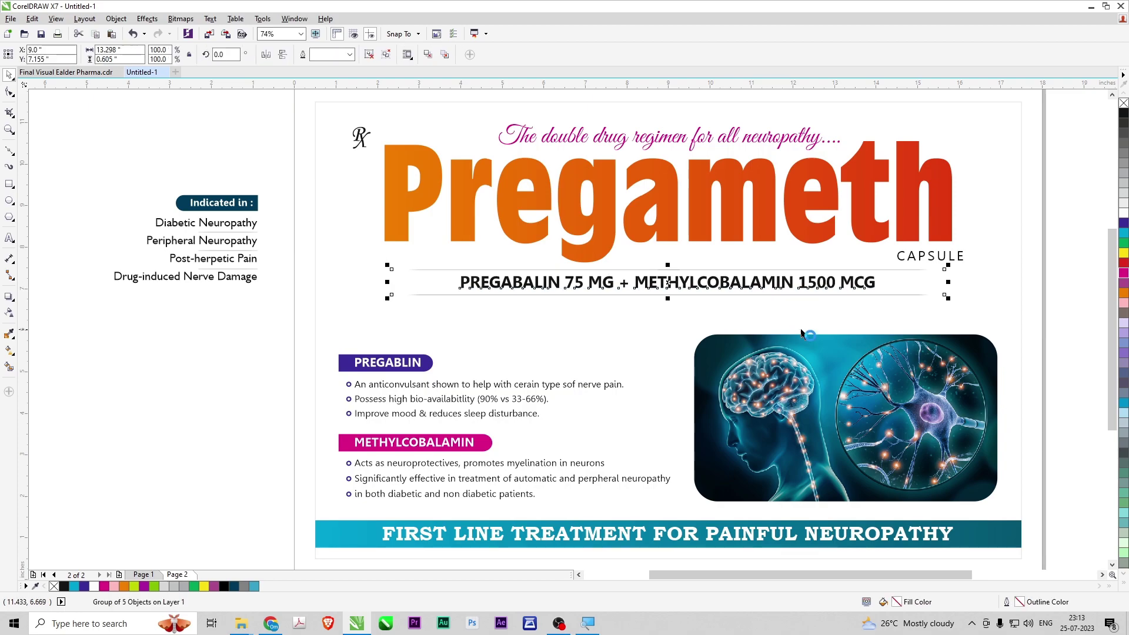
- Move the brain image and the PREGABLIN and METHYLCOBALAMIN text up, closer to the ingredients line
click(809, 431)
drag(809, 431, 809, 415)
drag(256, 333, 751, 521)
drag(416, 366, 426, 336)
click(791, 391)
drag(791, 391, 841, 400)
- Resize the PREGABLIN and METHYLCOBALAMIN text block to about 7.9 in wide and group it
drag(258, 311, 682, 470)
drag(673, 314, 679, 310)
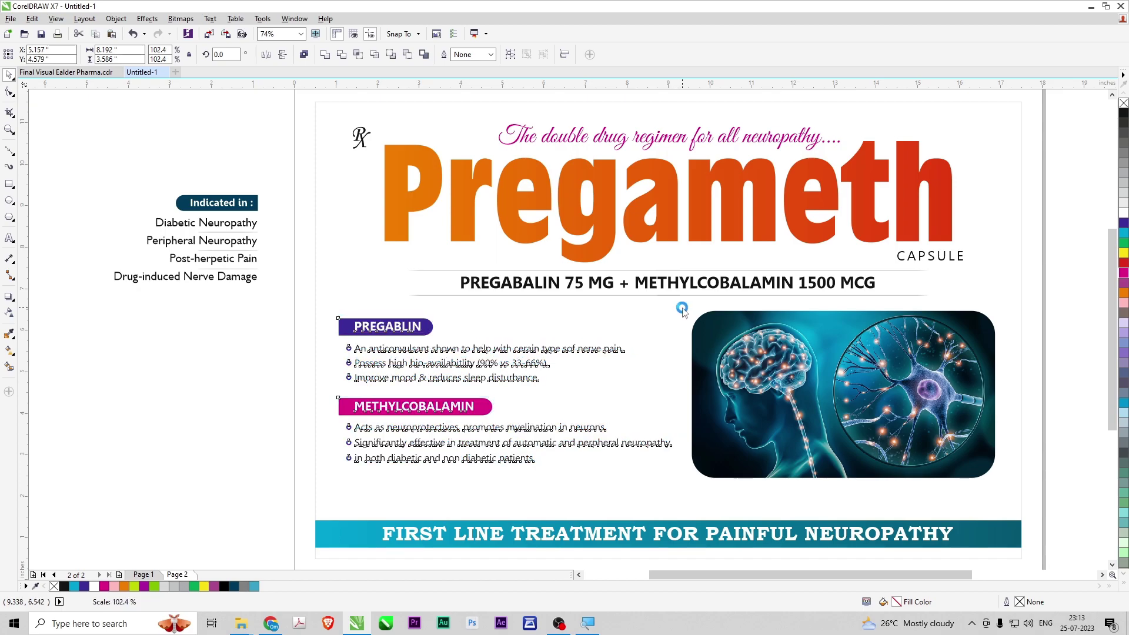
drag(678, 468, 669, 464)
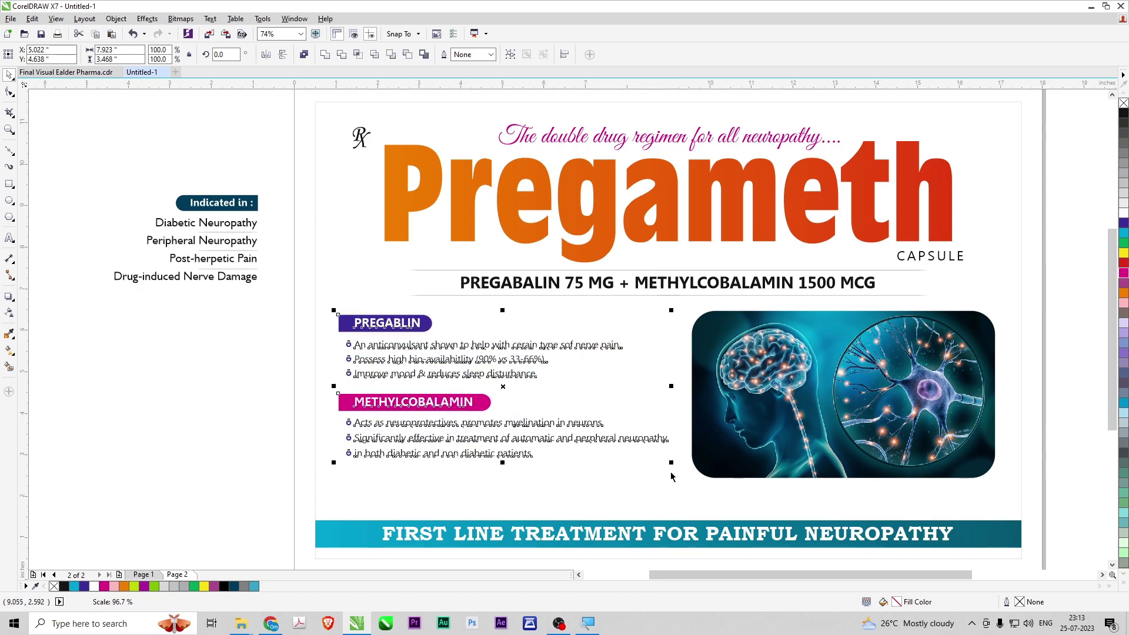
key(ctrl+g)
- Try to align the grouped text block with the brain image's centre, and undo the alignment
shift+click(794, 385)
key(c)
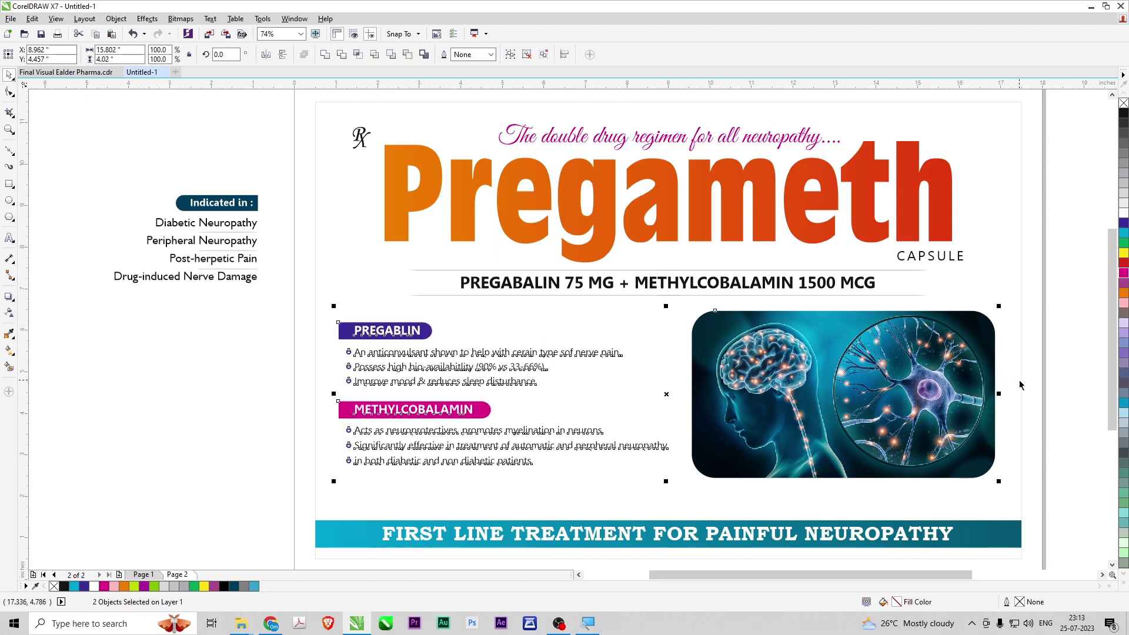
key(ctrl+z)
click(1051, 406)
click(920, 389)
- Move the Indicated in block from the pasteboard to below the METHYLCOBALAMIN bullets and scale it down
drag(77, 172, 317, 315)
drag(224, 204, 421, 479)
scroll(352, 461, down, 1)
key(F2)
drag(233, 424, 535, 571)
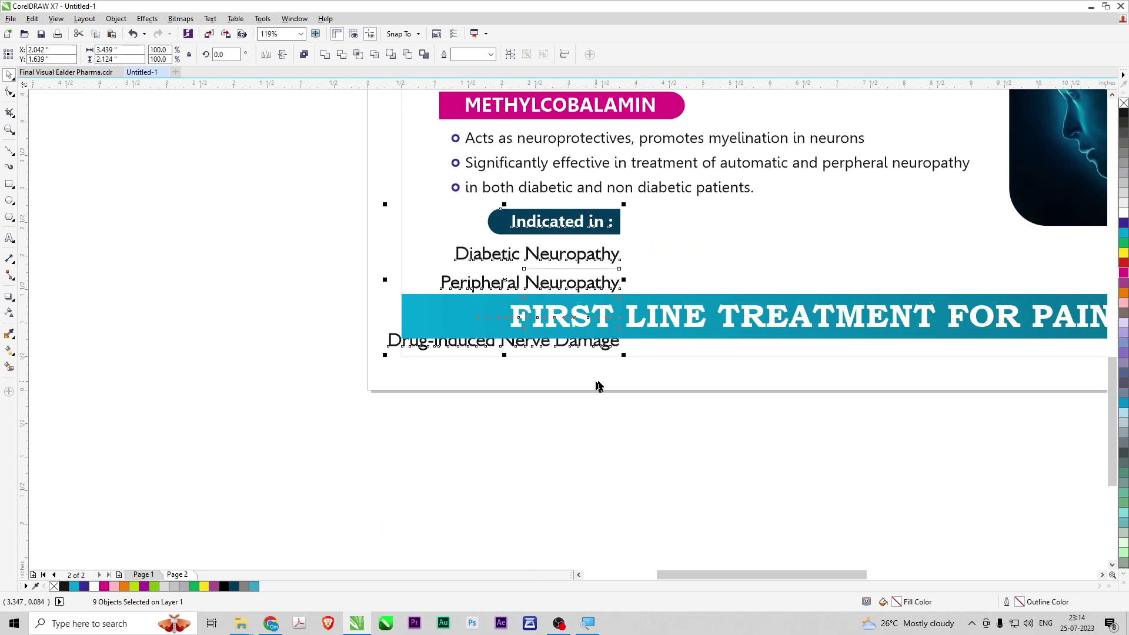
drag(622, 360, 596, 343)
drag(553, 220, 518, 221)
- Mirror the Indicated in bar horizontally with its label recentred, and left-align the heading with the text block above
drag(318, 207, 606, 254)
click(453, 228)
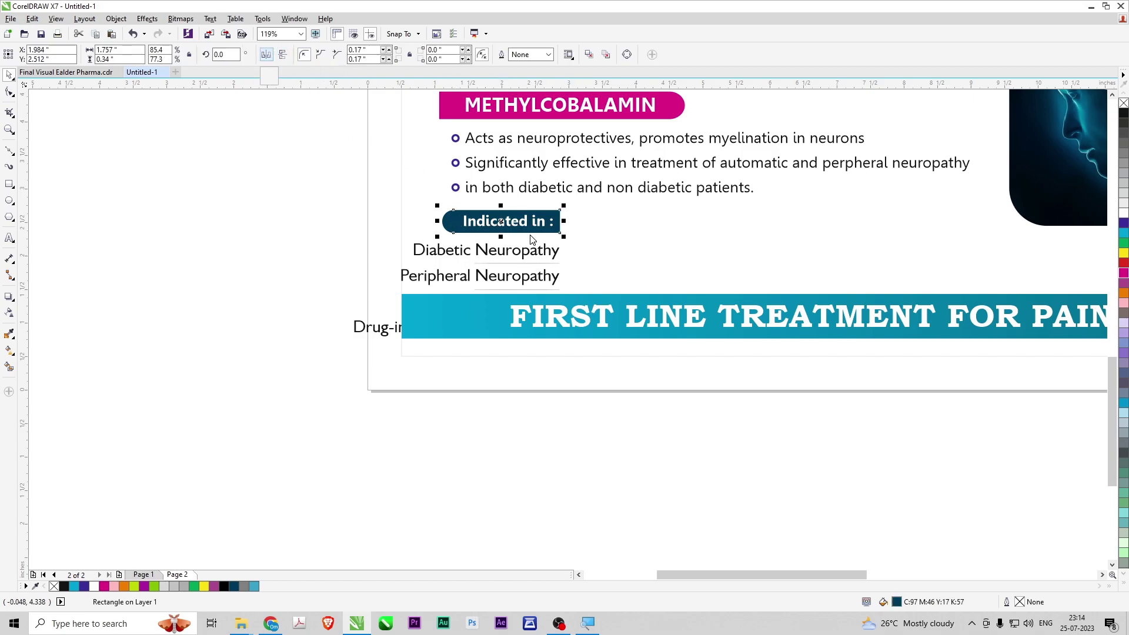
click(266, 54)
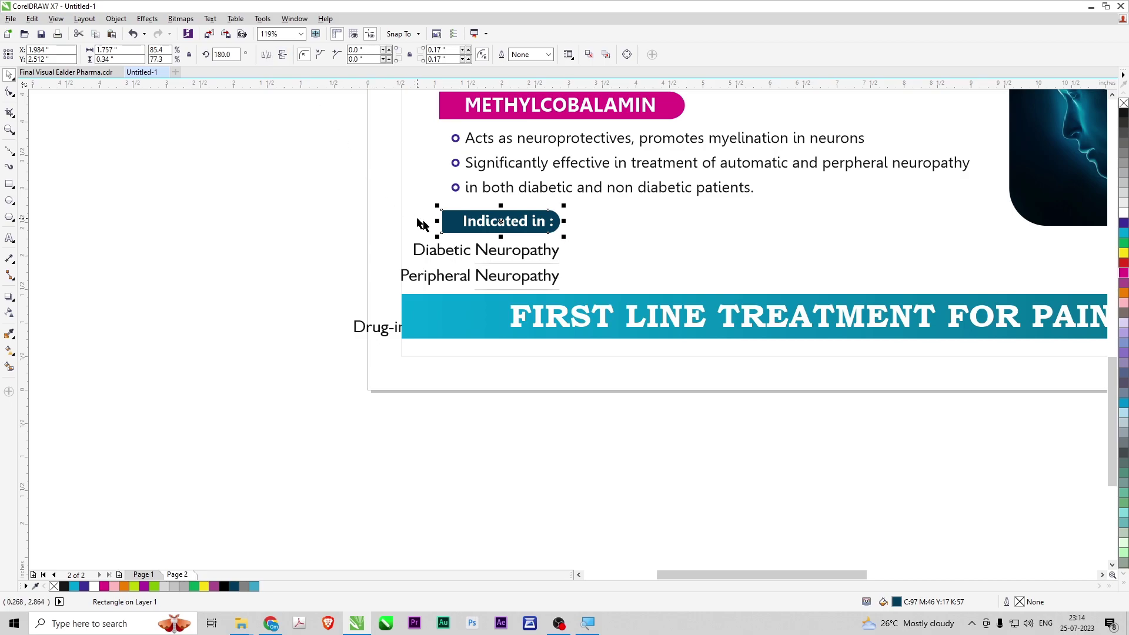
drag(487, 218, 479, 217)
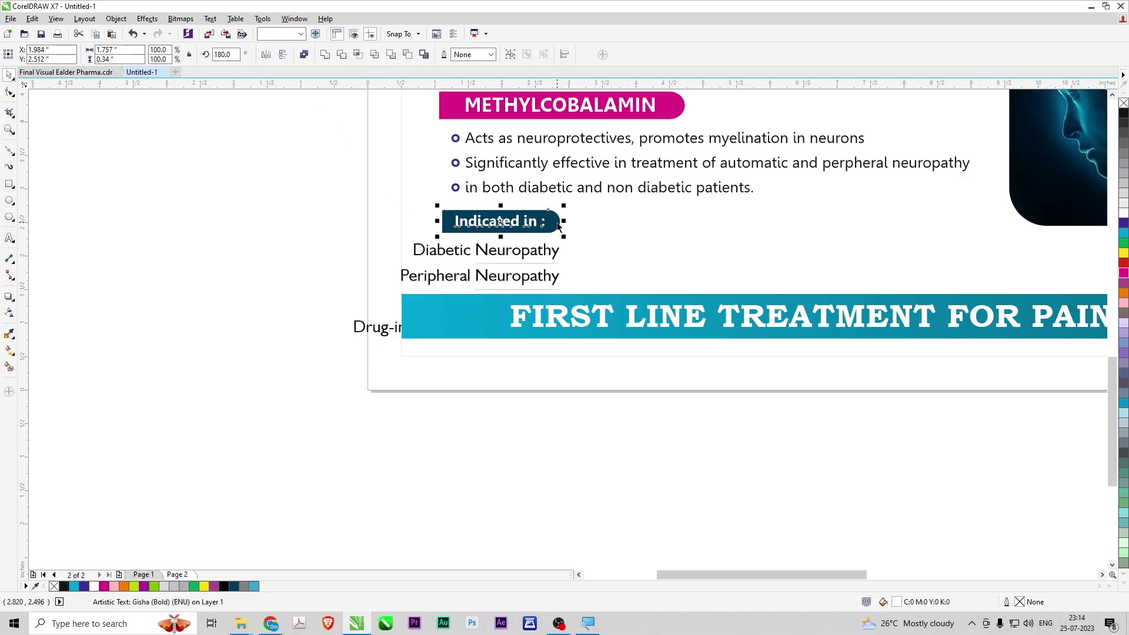
shift+click(504, 144)
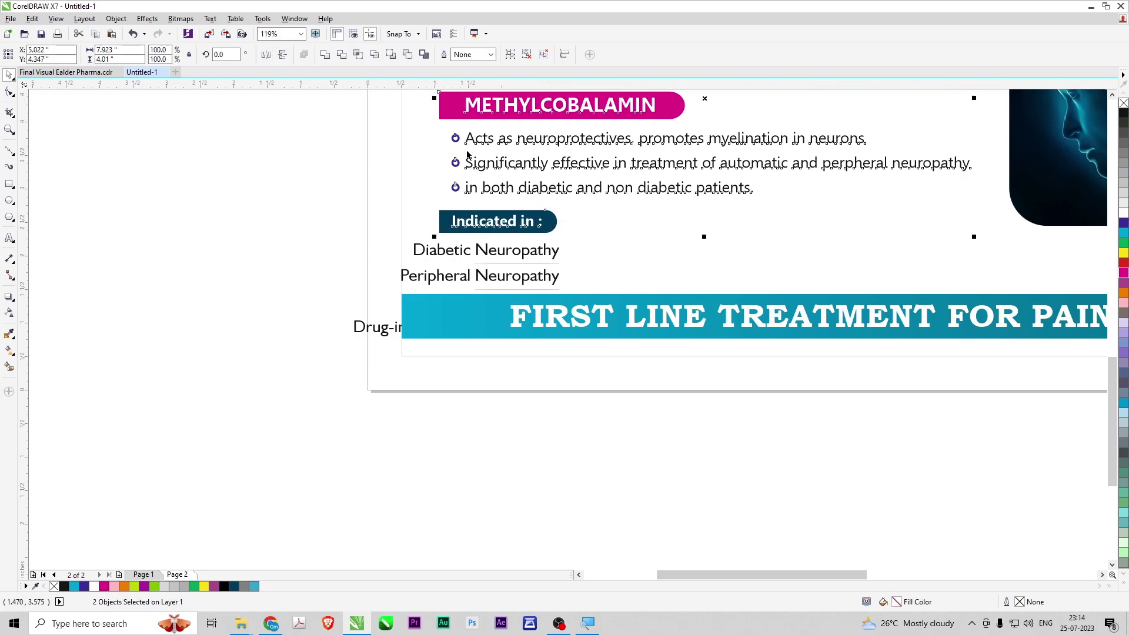
click(300, 231)
- Join the four indications into a single line, separating them with "|" characters
drag(460, 255, 475, 254)
key(F8)
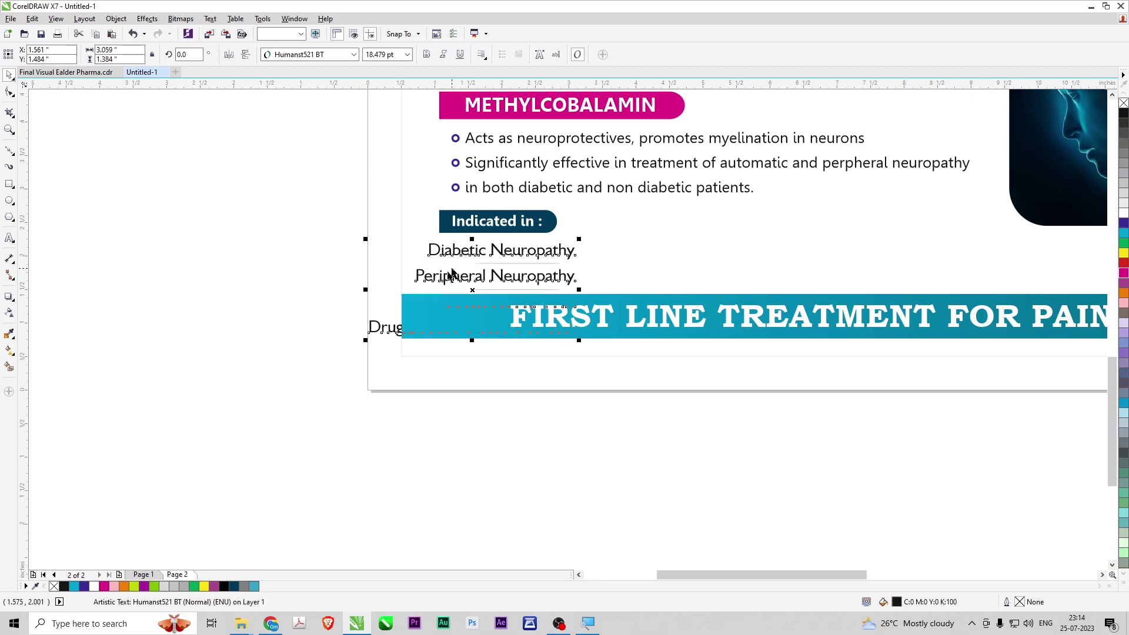
click(431, 273)
key(BackSpace)
text(|)
key(Down)
key(BackSpace)
text(|)
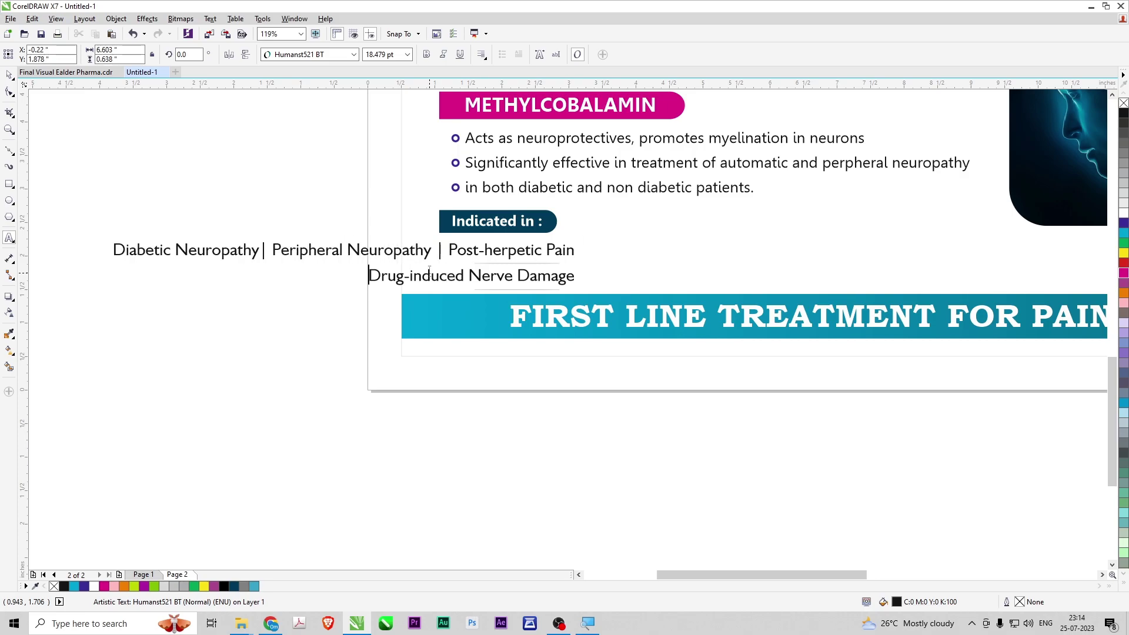
key(BackSpace)
text(|)
key(ctrl+space)
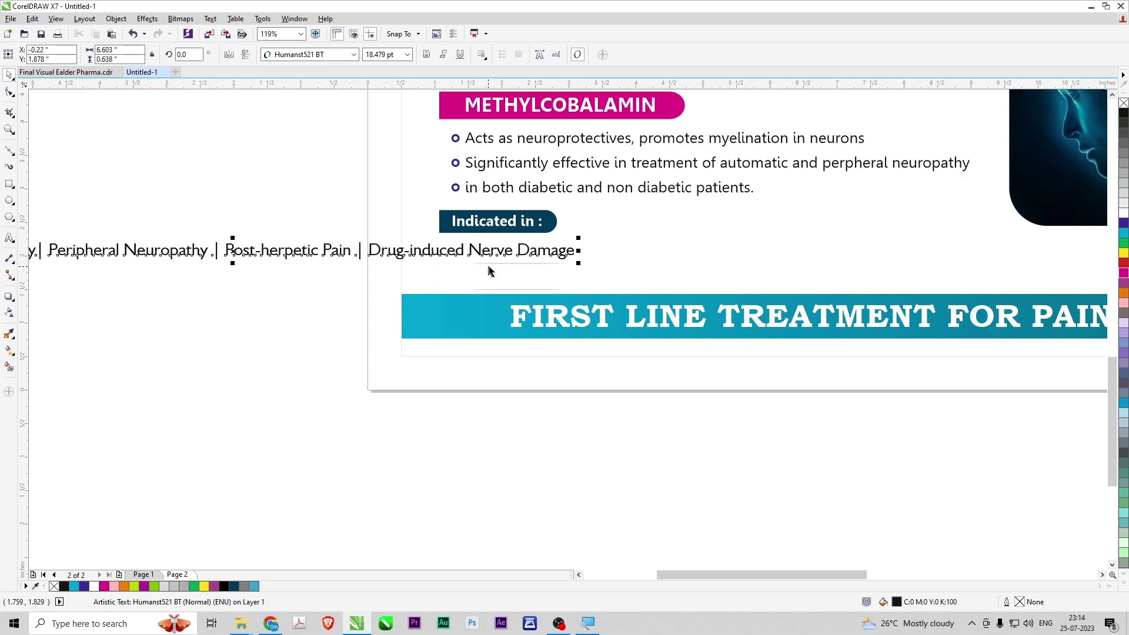
- Delete the leftover divider lines and move the indications line under the Indicated in heading
drag(691, 414, 615, 261)
key(Delete)
key(ctrl+z)
drag(344, 257, 905, 251)
- Break the indications onto a second line before Drug-induced Nerve Damage, remove the right alignment and drop the separator at the break
key(F8)
click(934, 252)
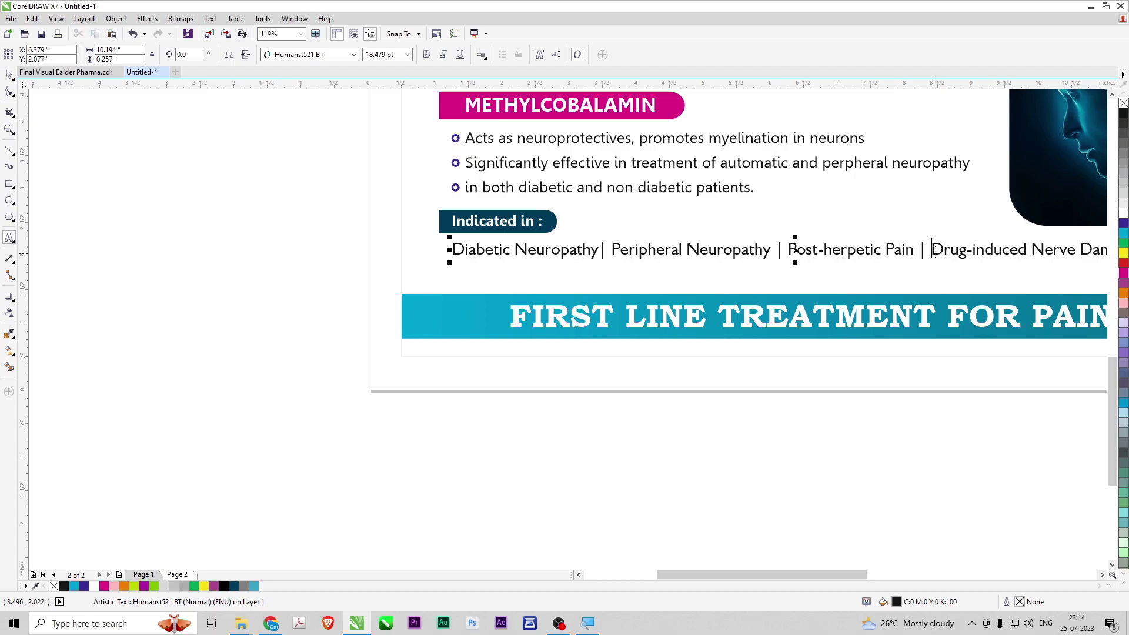
key(Return)
key(ctrl+a)
key(ctrl+n)
key(Left)
key(Down)
key(Delete)
key(ctrl+space)
- Place the two-line indications text under its heading, slightly reduced and with tighter line spacing
drag(934, 253, 715, 254)
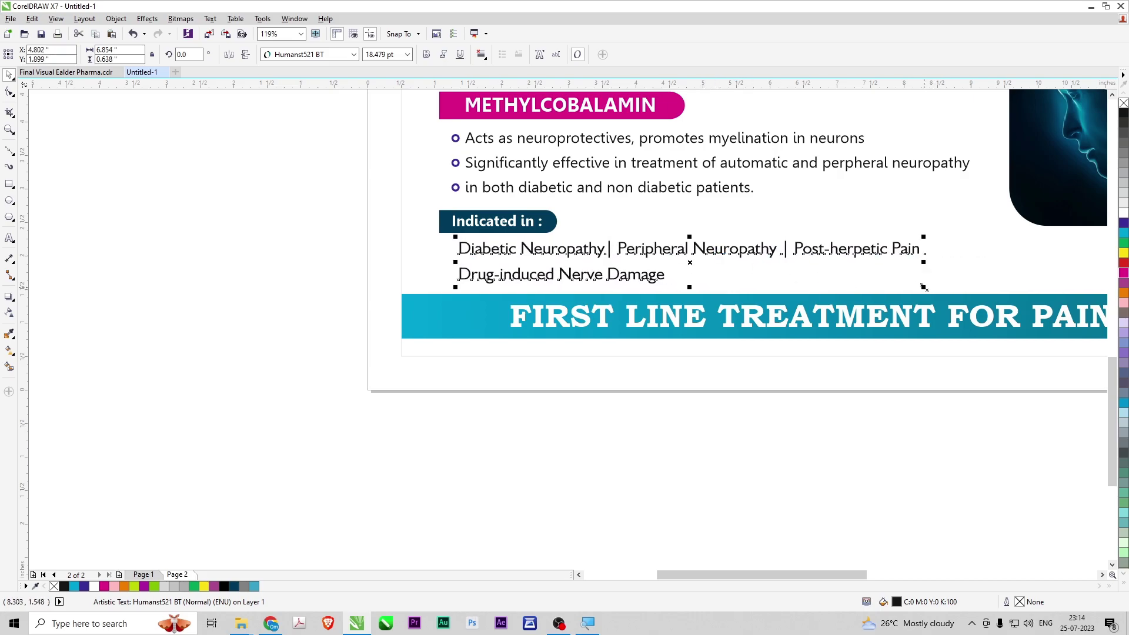
drag(923, 287, 895, 284)
key(F10)
drag(460, 278, 459, 277)
key(ctrl+space)
click(314, 252)
key(F4)
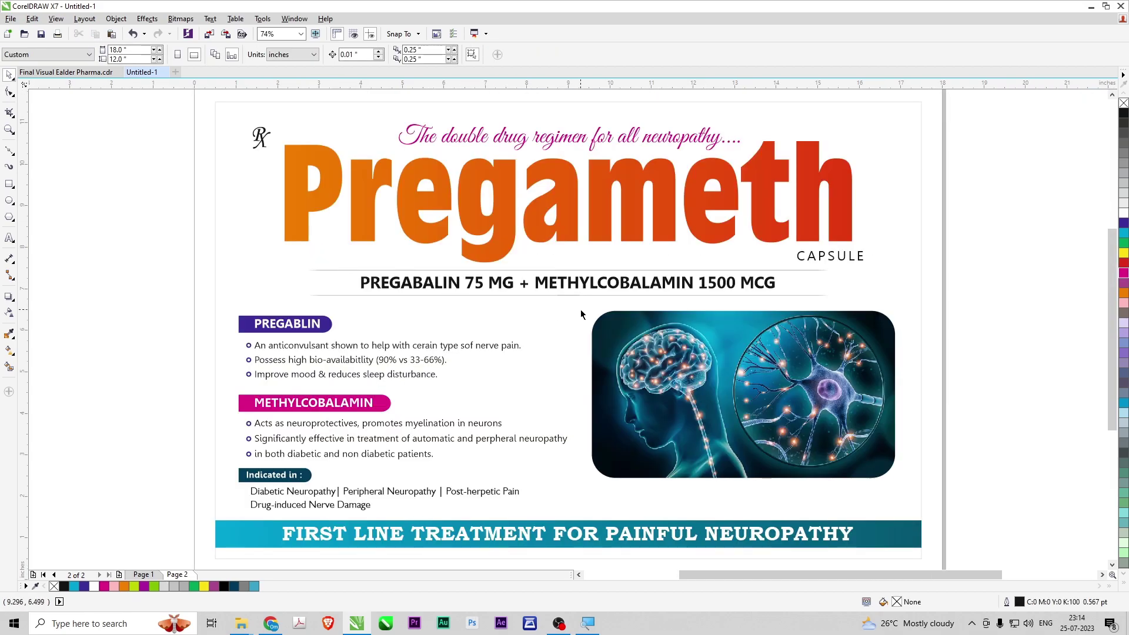
- Copy the entire page 2 layout onto a new page 3
key(Page_Up)
key(Page_Down)
key(Page_Up)
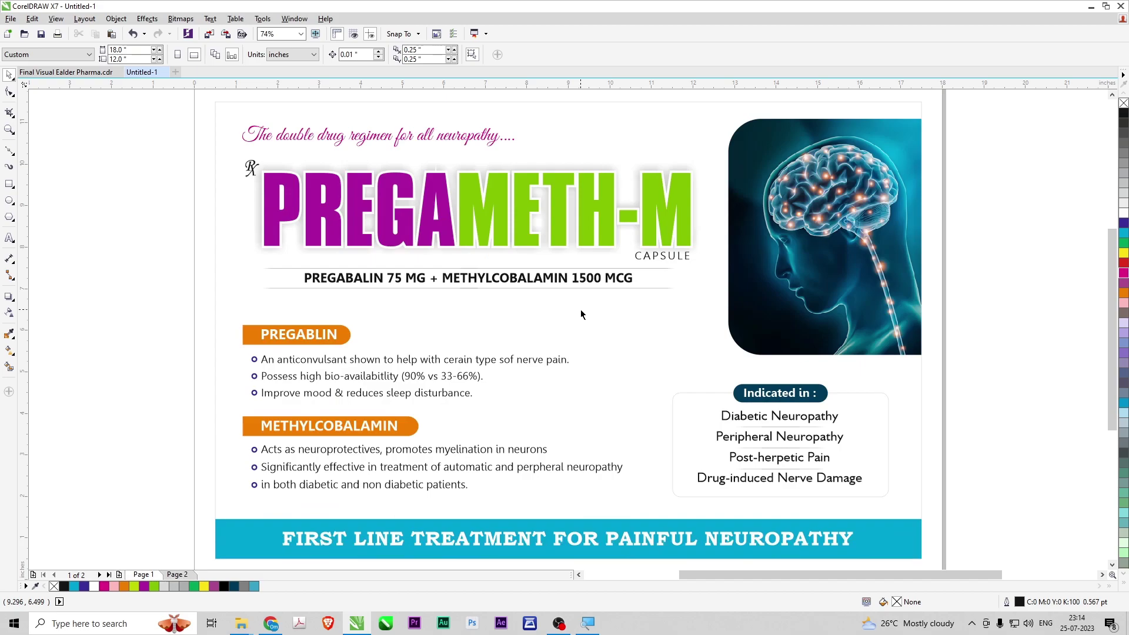
key(Page_Down)
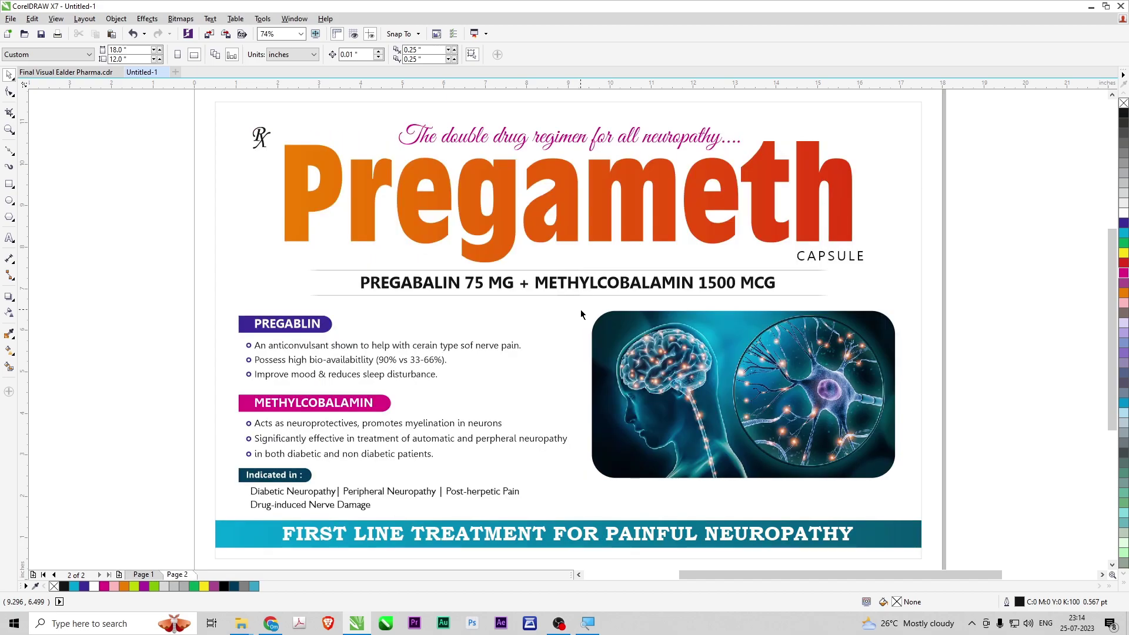
key(ctrl+a)
key(ctrl+c)
key(Page_Down)
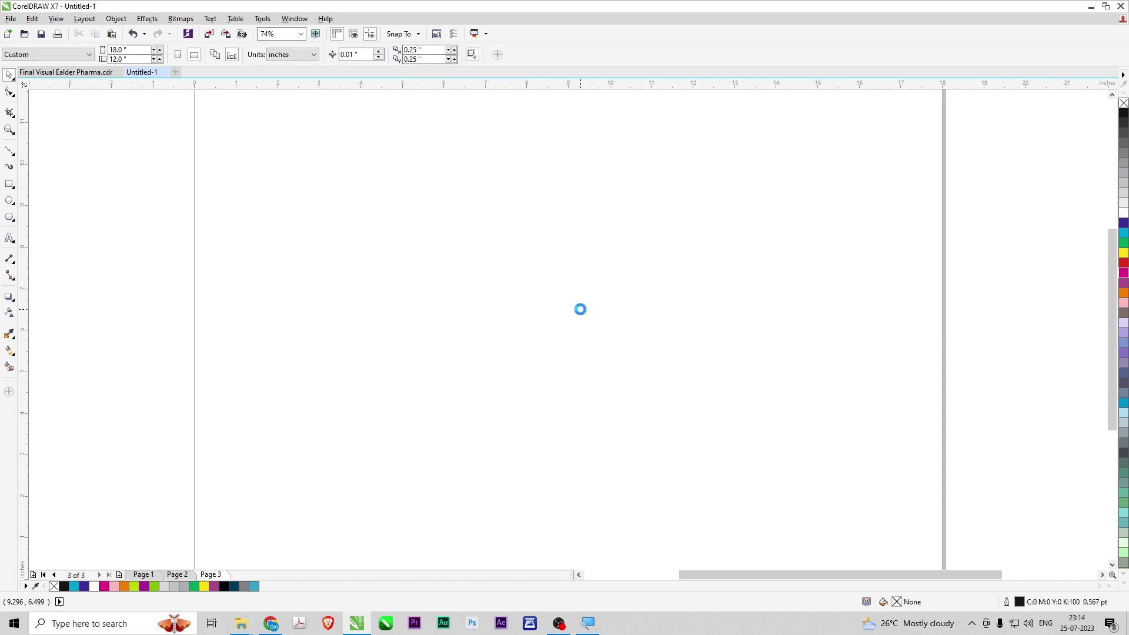
key(ctrl+v)
scroll(404, 256, down, 1)
click(227, 139)
key(F2)
drag(225, 137, 914, 503)
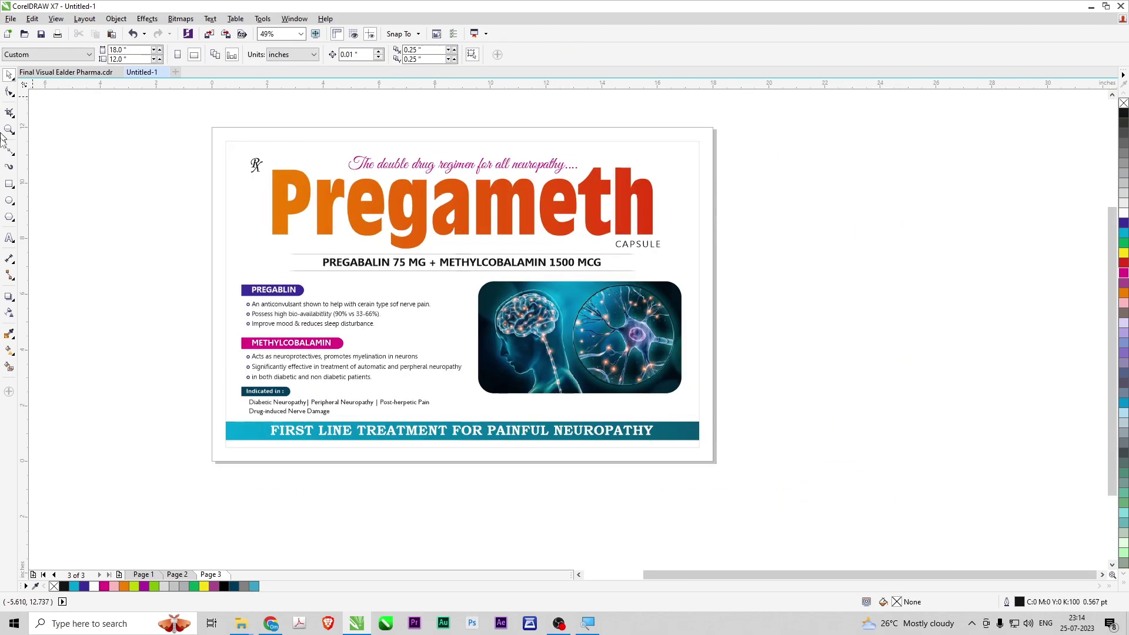
- Draw a circle about 15.2 in across and place it over the left part of the page 3 layout
click(10, 201)
drag(170, 117, 593, 542)
key(space)
drag(442, 463, 396, 421)
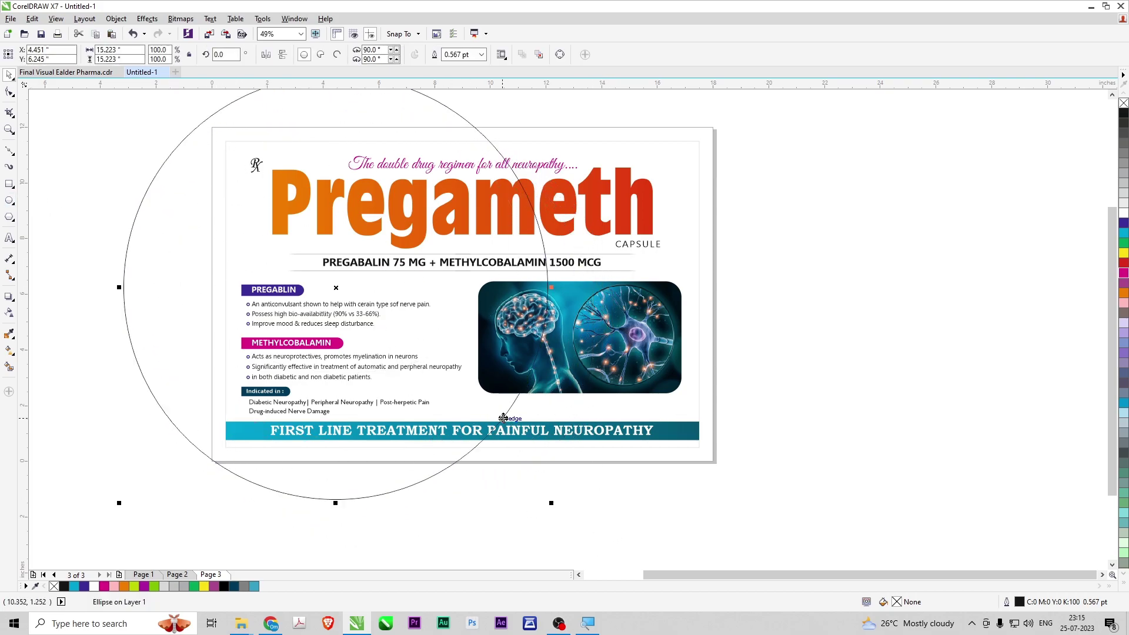
- Convert the circle to curves and bend its lower-right side inward into a swoosh shape
key(ctrl+q)
drag(510, 418, 407, 352)
key(space)
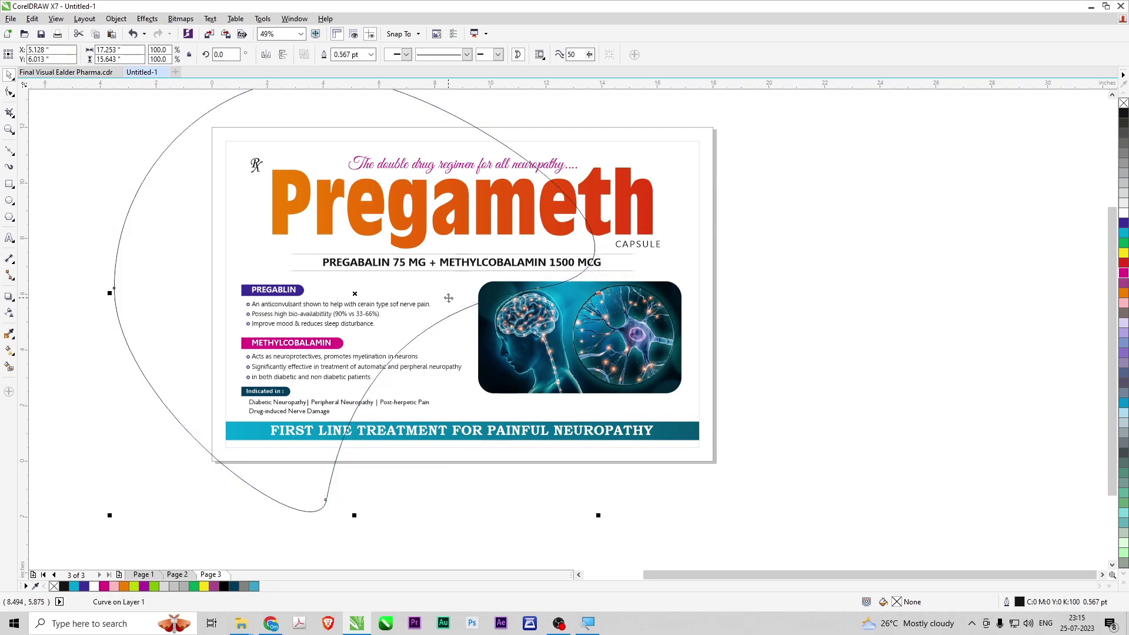
- Fill the curved shape with pale yellow (C0 M0 Y20 K0) and remove its outline
click(1126, 214)
scroll(1124, 157, down, 3)
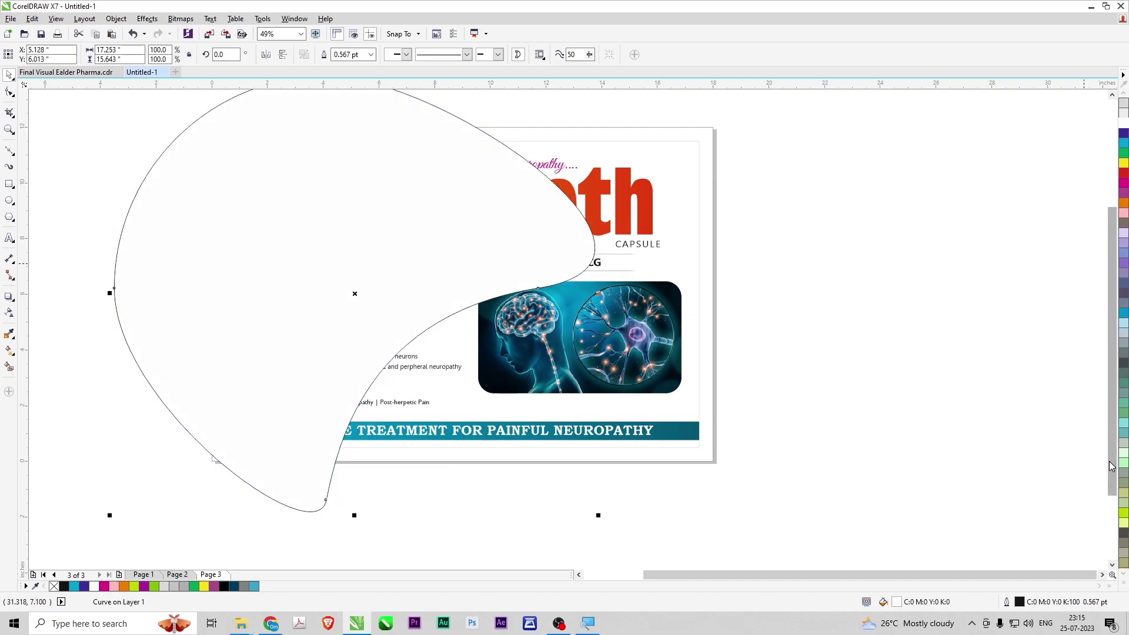
scroll(1124, 329, down, 1)
click(1123, 123)
click(1124, 134)
scroll(1124, 193, down, 1)
scroll(1123, 353, down, 3)
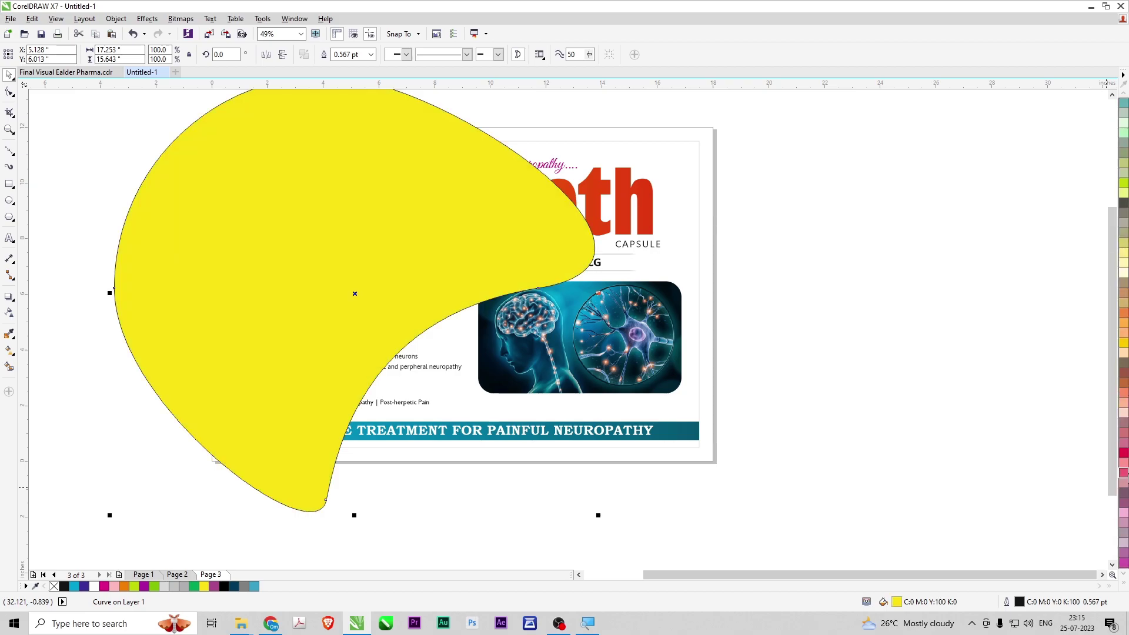
click(1123, 269)
scroll(1123, 353, up, 5)
right_click(1123, 104)
- PowerClip the pale yellow shape inside the page's border rectangle
right_click(462, 227)
click(493, 233)
click(670, 164)
click(874, 257)
- Edit the border's PowerClip contents and shift the pale yellow shape left and slightly down
double_click(449, 288)
drag(444, 289, 357, 302)
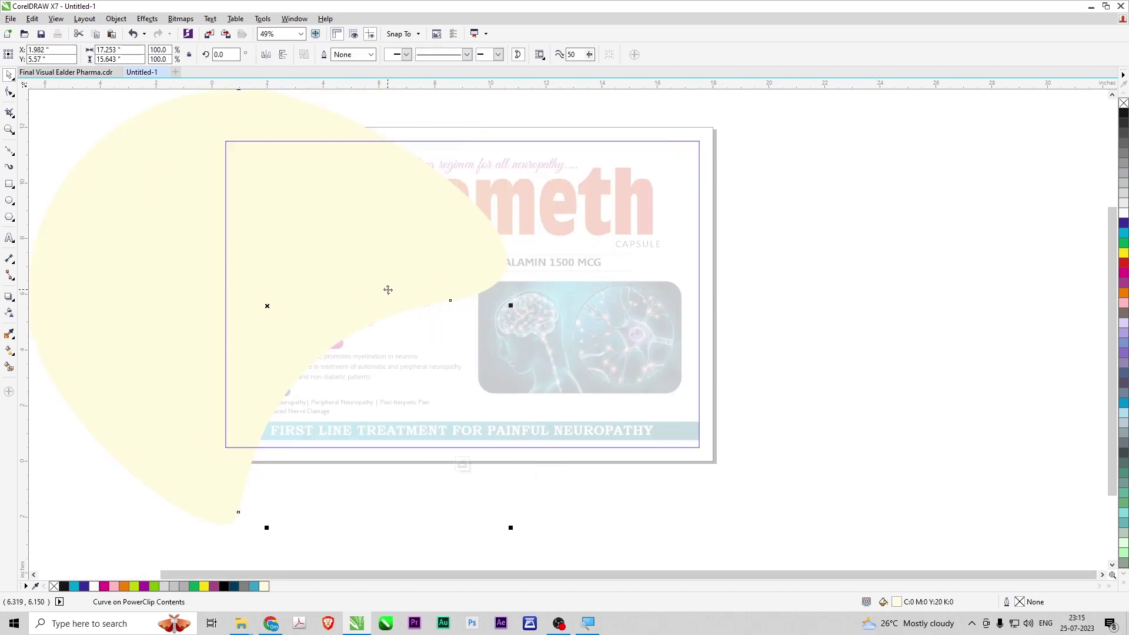
ctrl+click(817, 279)
click(817, 279)
key(F4)
- Group the Rx symbol, tagline, Pregameth title and CAPSULE label on page 2 and reduce the group
key(Page_Up)
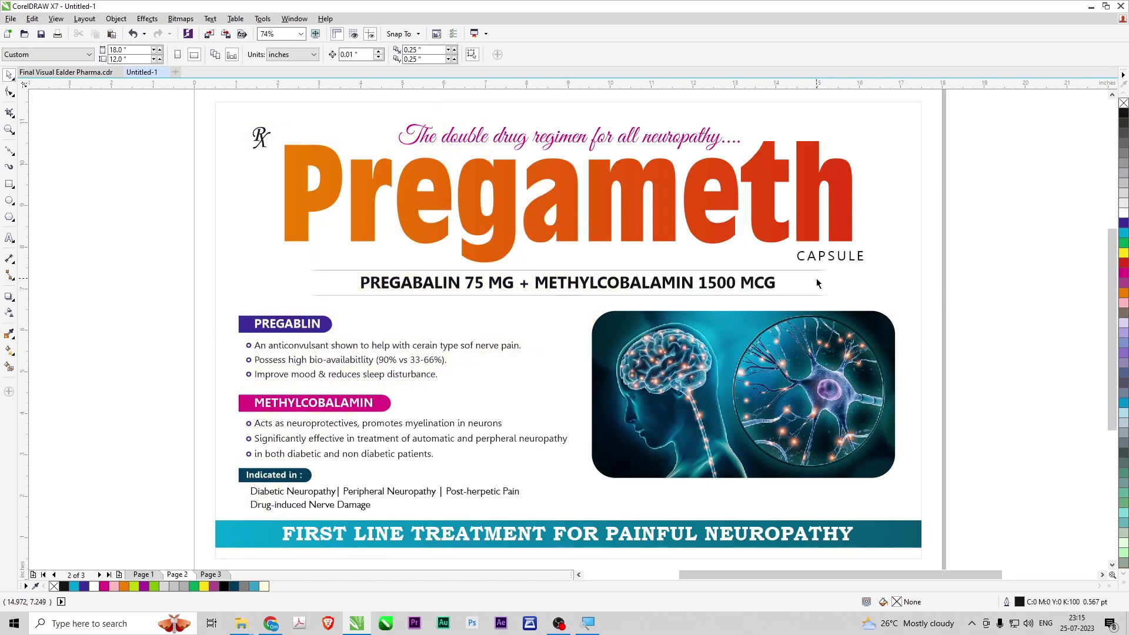
click(768, 170)
drag(177, 119, 825, 259)
key(ctrl+g)
drag(651, 210, 651, 215)
click(994, 325)
- Nudge the ingredients line on page 2 up slightly towards the title
drag(1002, 323, 252, 258)
key(Up)
key(Up)
click(990, 274)
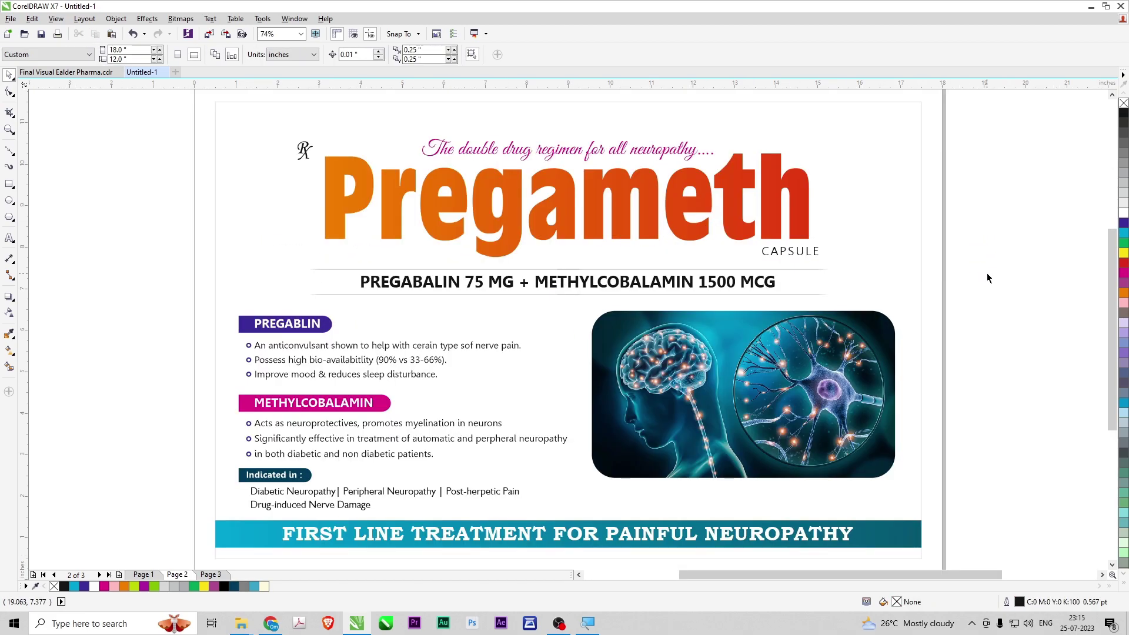
- Delete page 3 from the document
key(Page_Up)
key(Page_Down)
key(Page_Down)
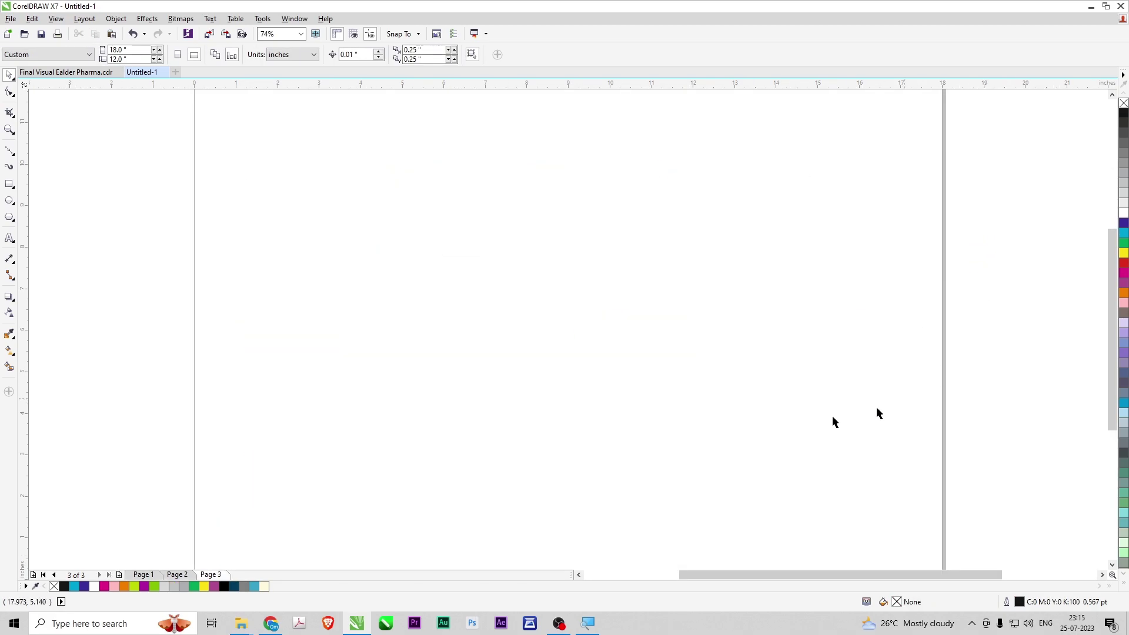
right_click(219, 580)
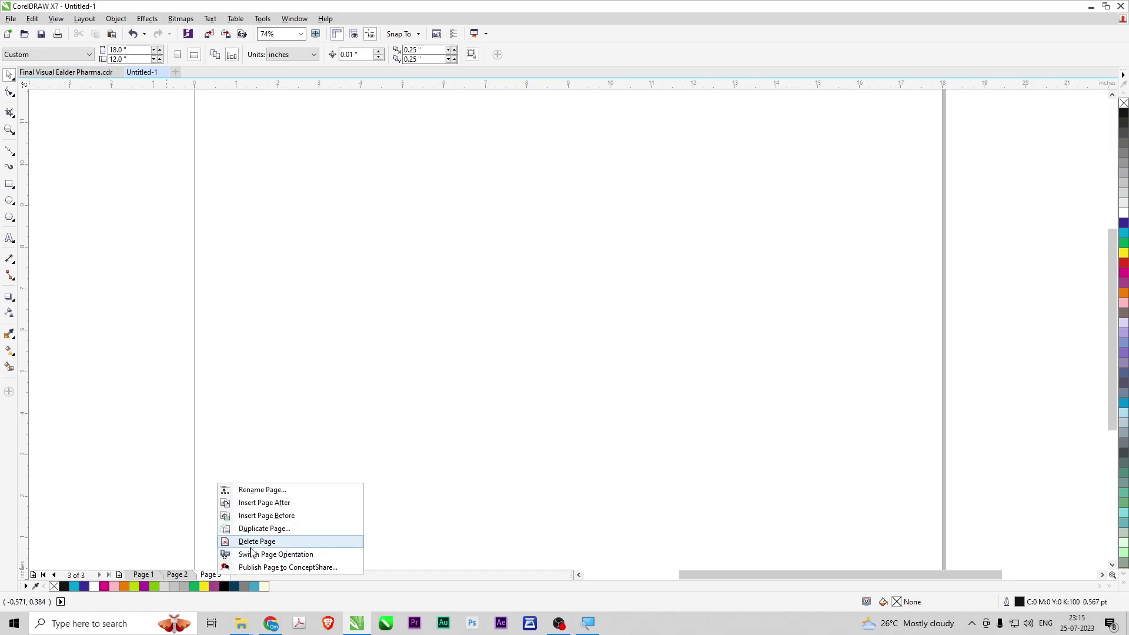
click(251, 541)
- On page 2, recolour the start of the bottom banner's gradient with the orange sampled from the Pregameth title
key(Page_Up)
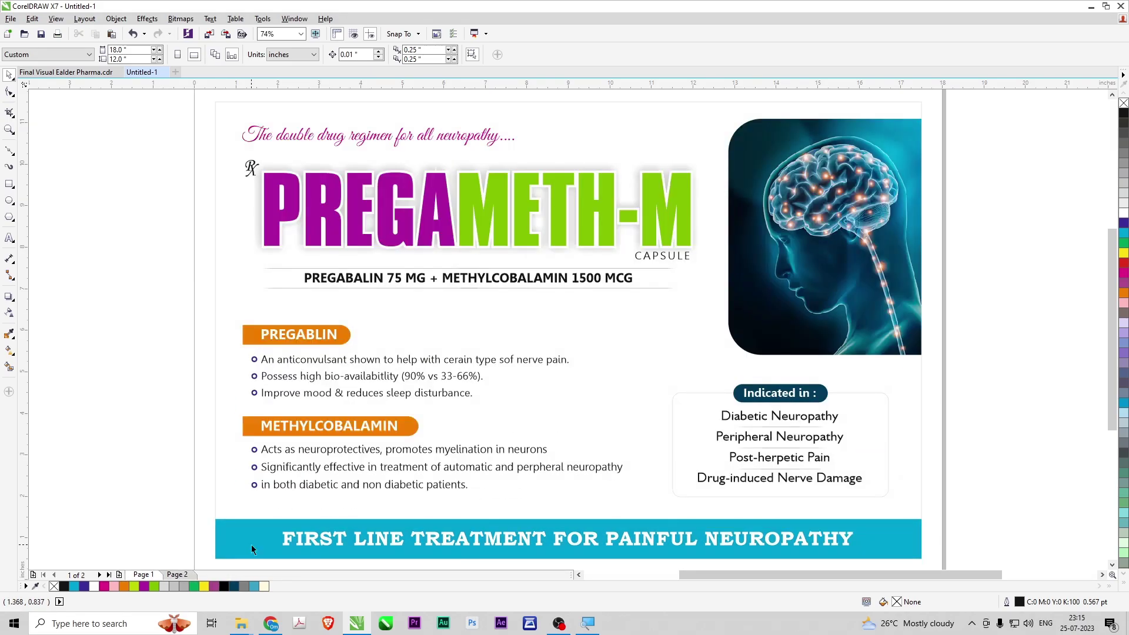
key(Page_Down)
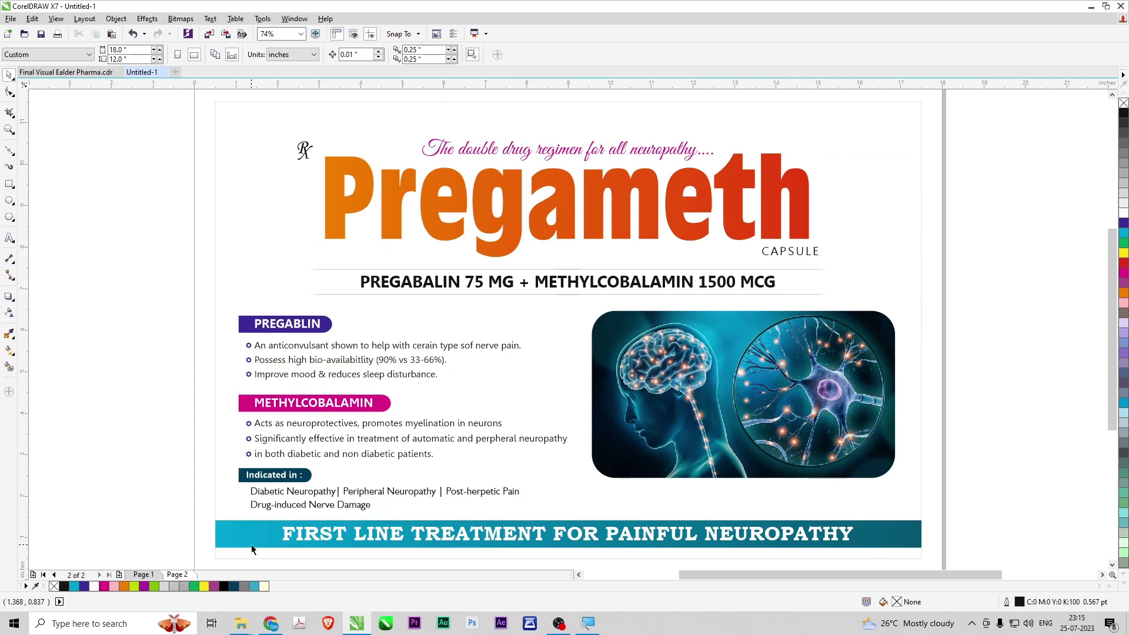
key(Page_Up)
key(Page_Down)
click(876, 536)
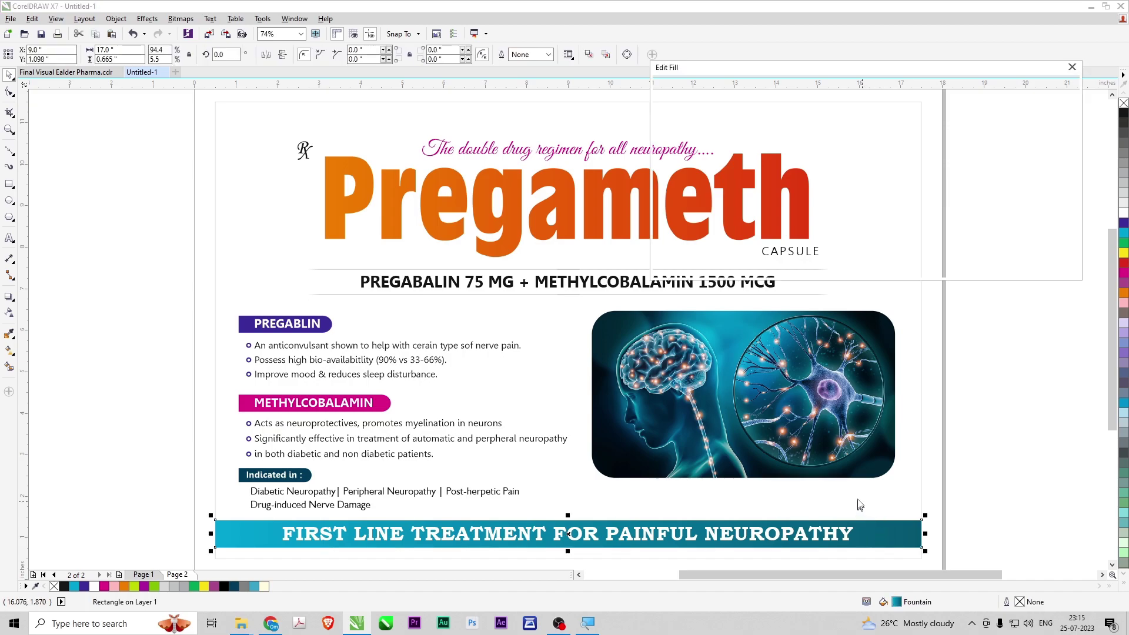
key(F11)
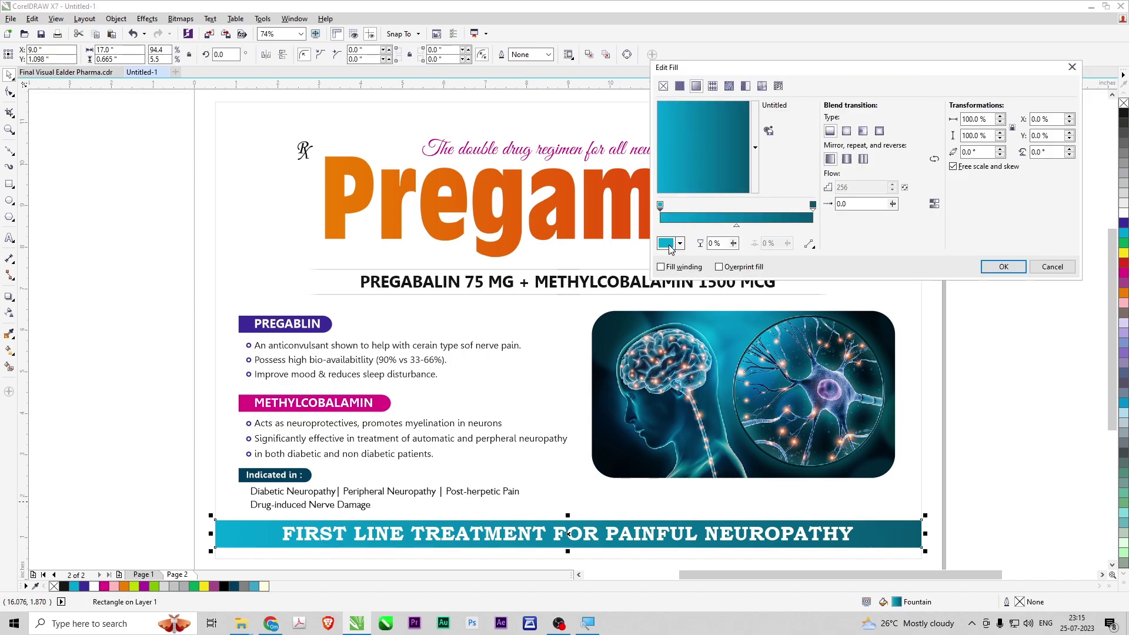
click(669, 250)
click(705, 268)
click(368, 178)
- Recolour the end of the banner's gradient with the red sampled from the end of the Pregameth title and apply the fill
click(814, 206)
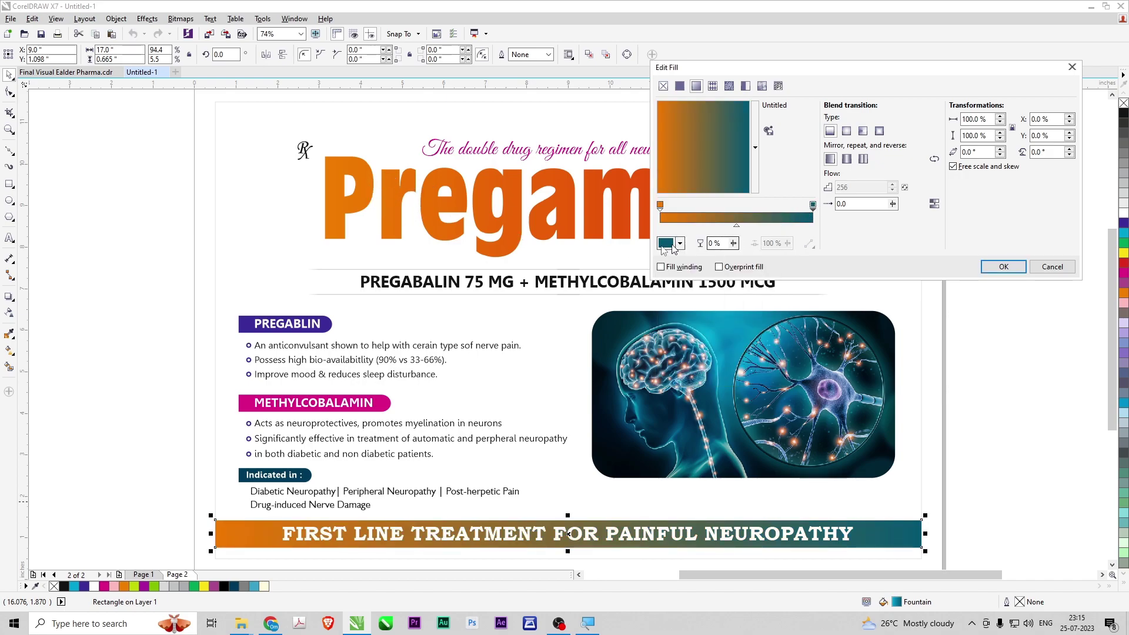
click(666, 244)
click(777, 70)
drag(848, 75, 1027, 140)
click(856, 310)
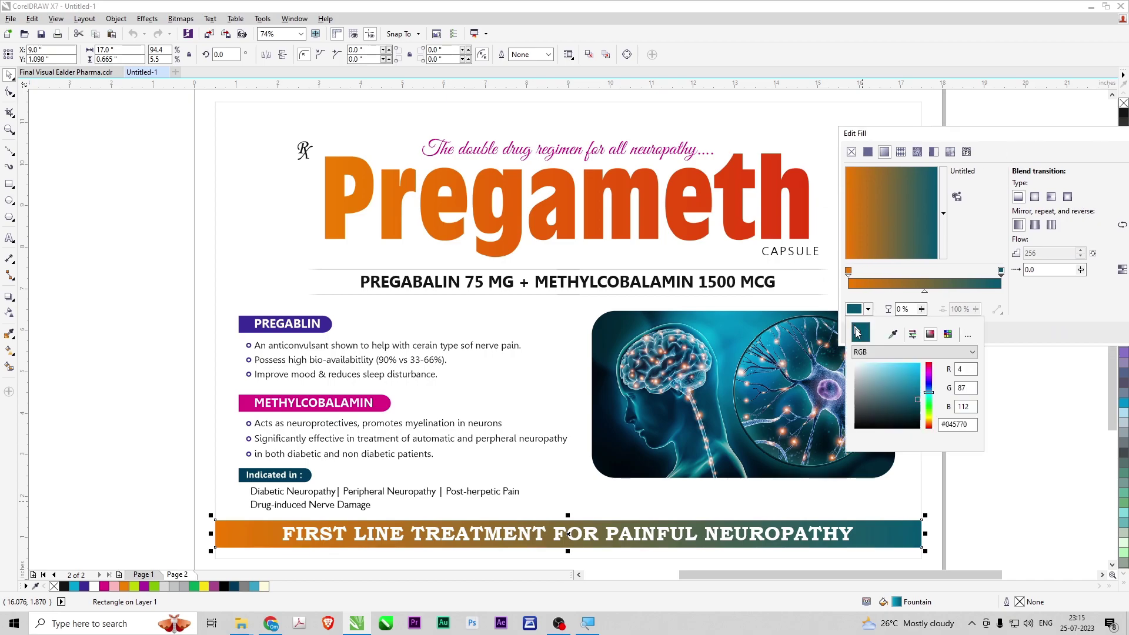
click(807, 206)
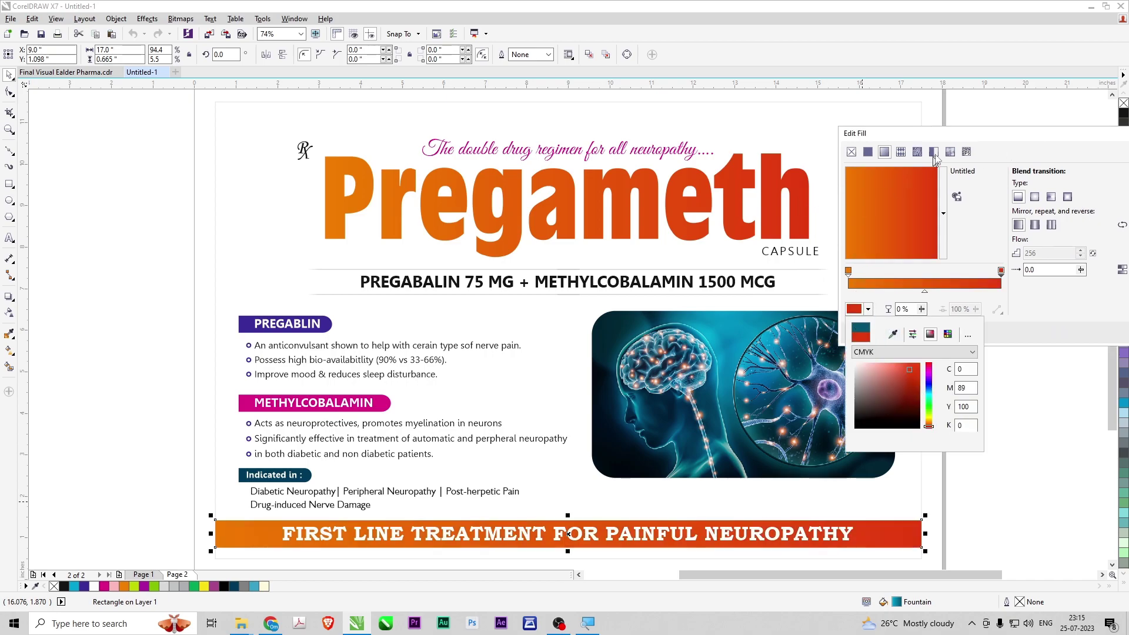
click(961, 135)
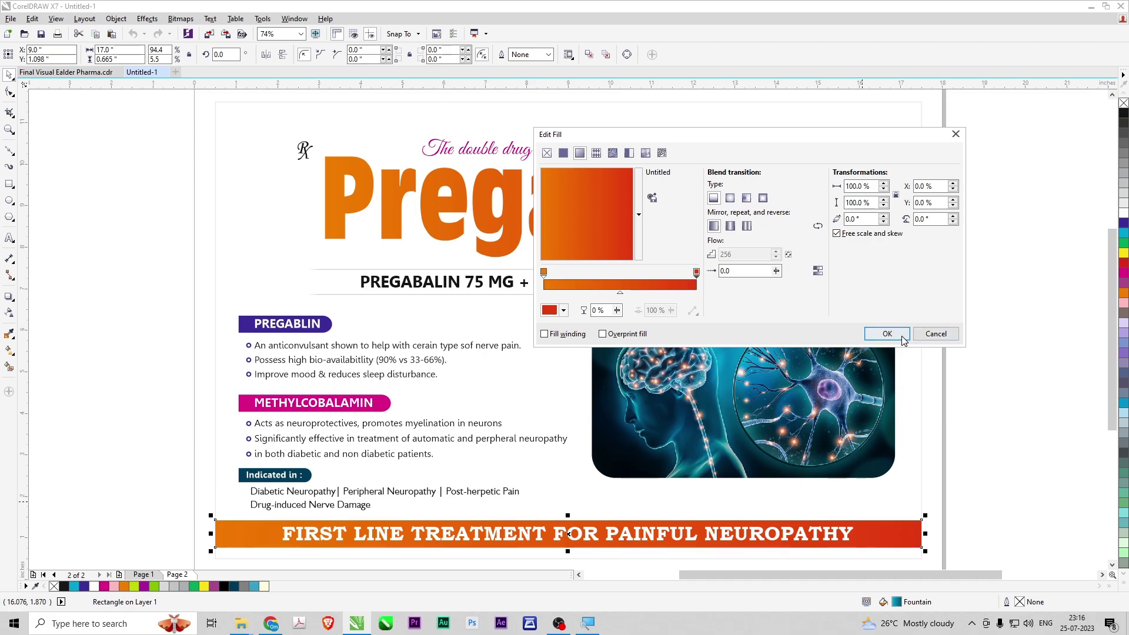
click(882, 334)
click(1014, 353)
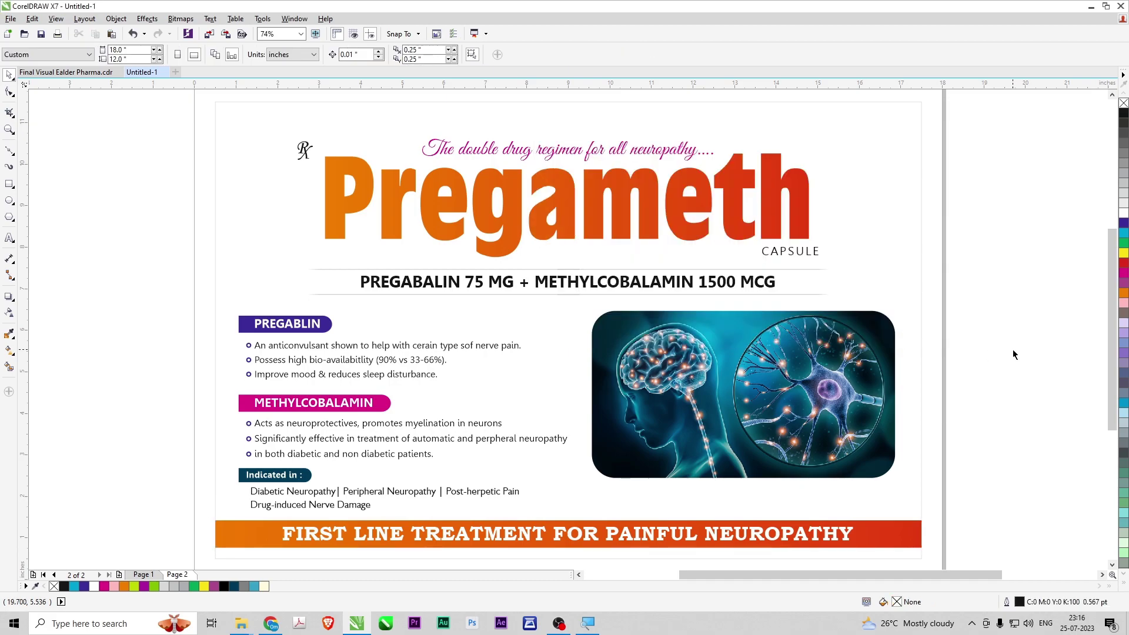
- Enlarge the brain and neuron image on page 2 to about 7.48 by 4.12 inches and shift it slightly down
click(734, 385)
drag(590, 483, 583, 487)
mouse_move(715, 428)
mouse_down()
mouse_move(720, 441)
mouse_move(714, 431)
mouse_up()
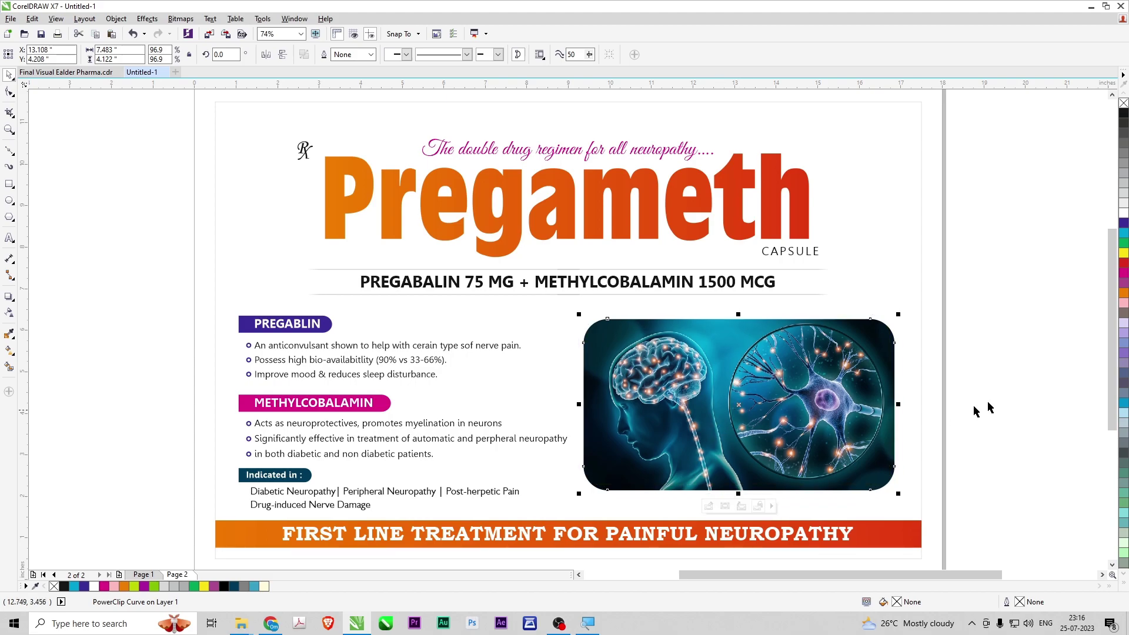
click(987, 399)
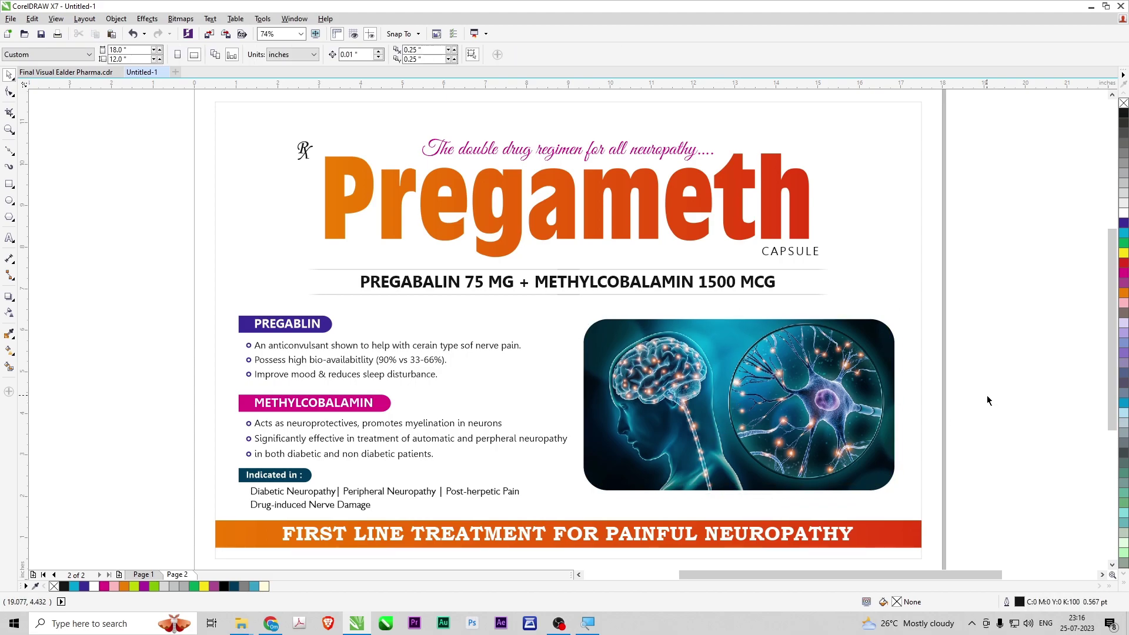